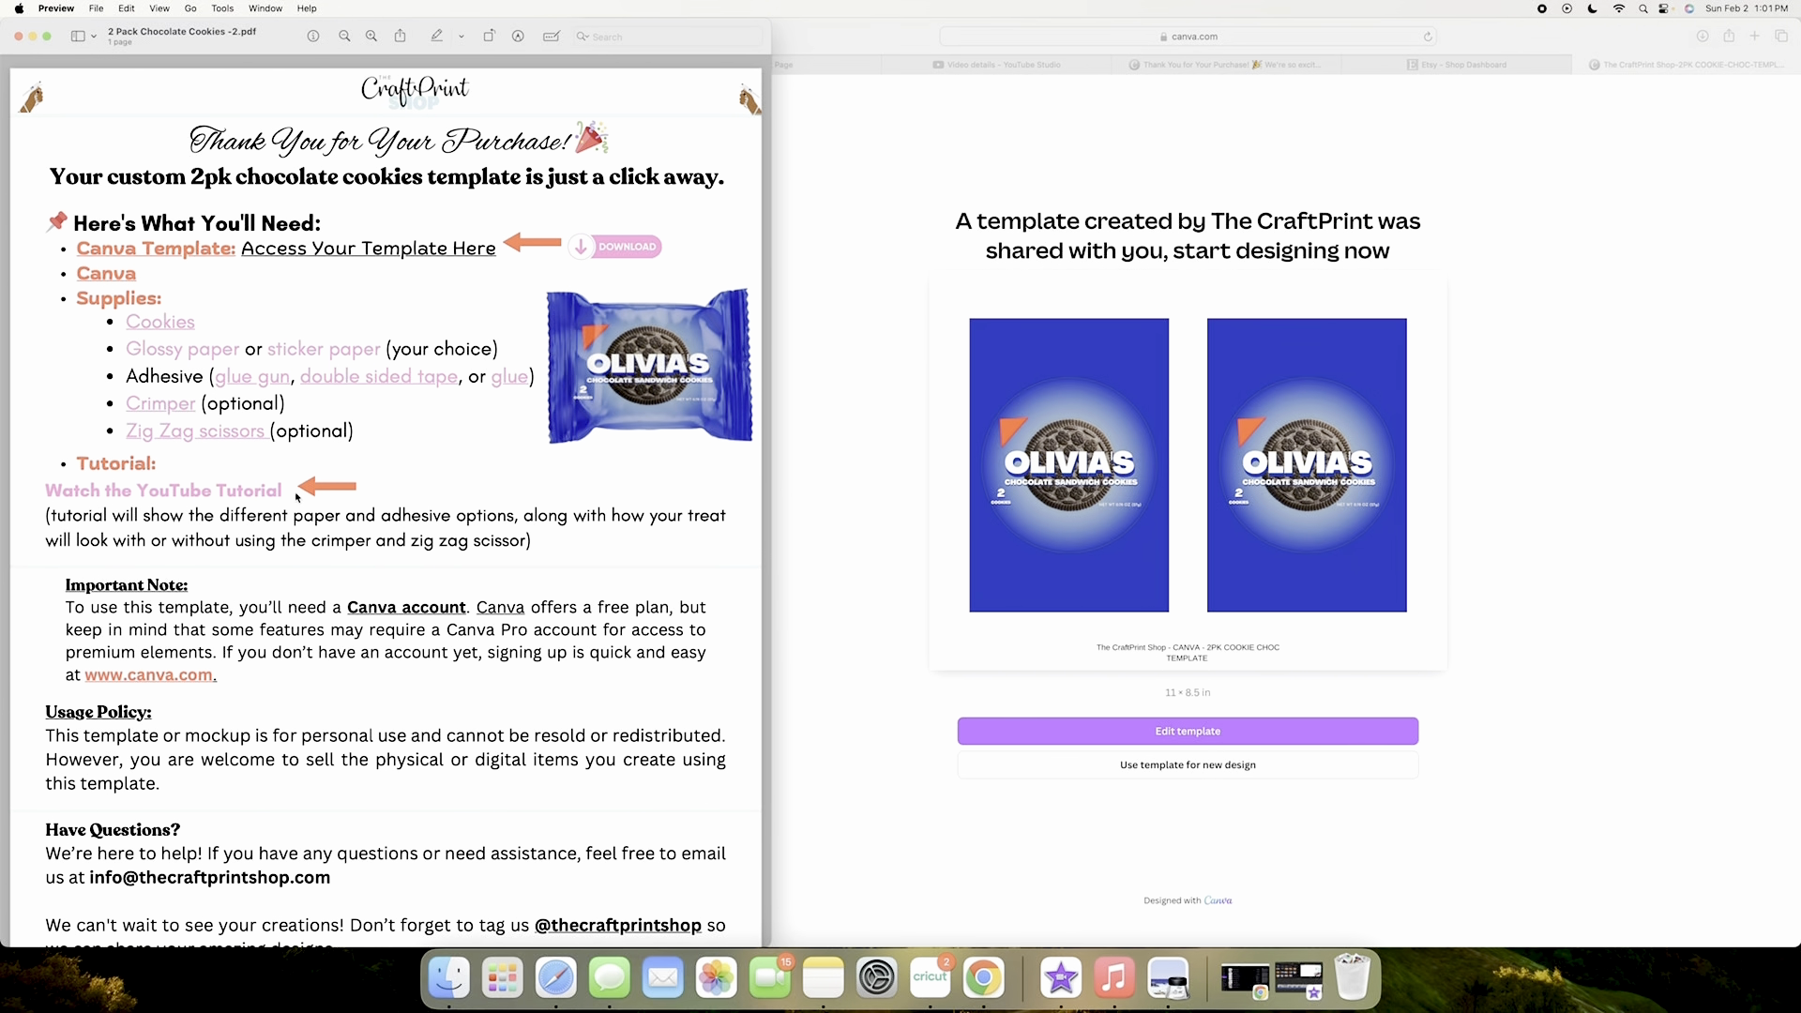
# - Switch from the purchase PDF to Canva in the browser and start a new design from the shared two-pack cookie template
pyautogui.scroll(-2, 178, 155)
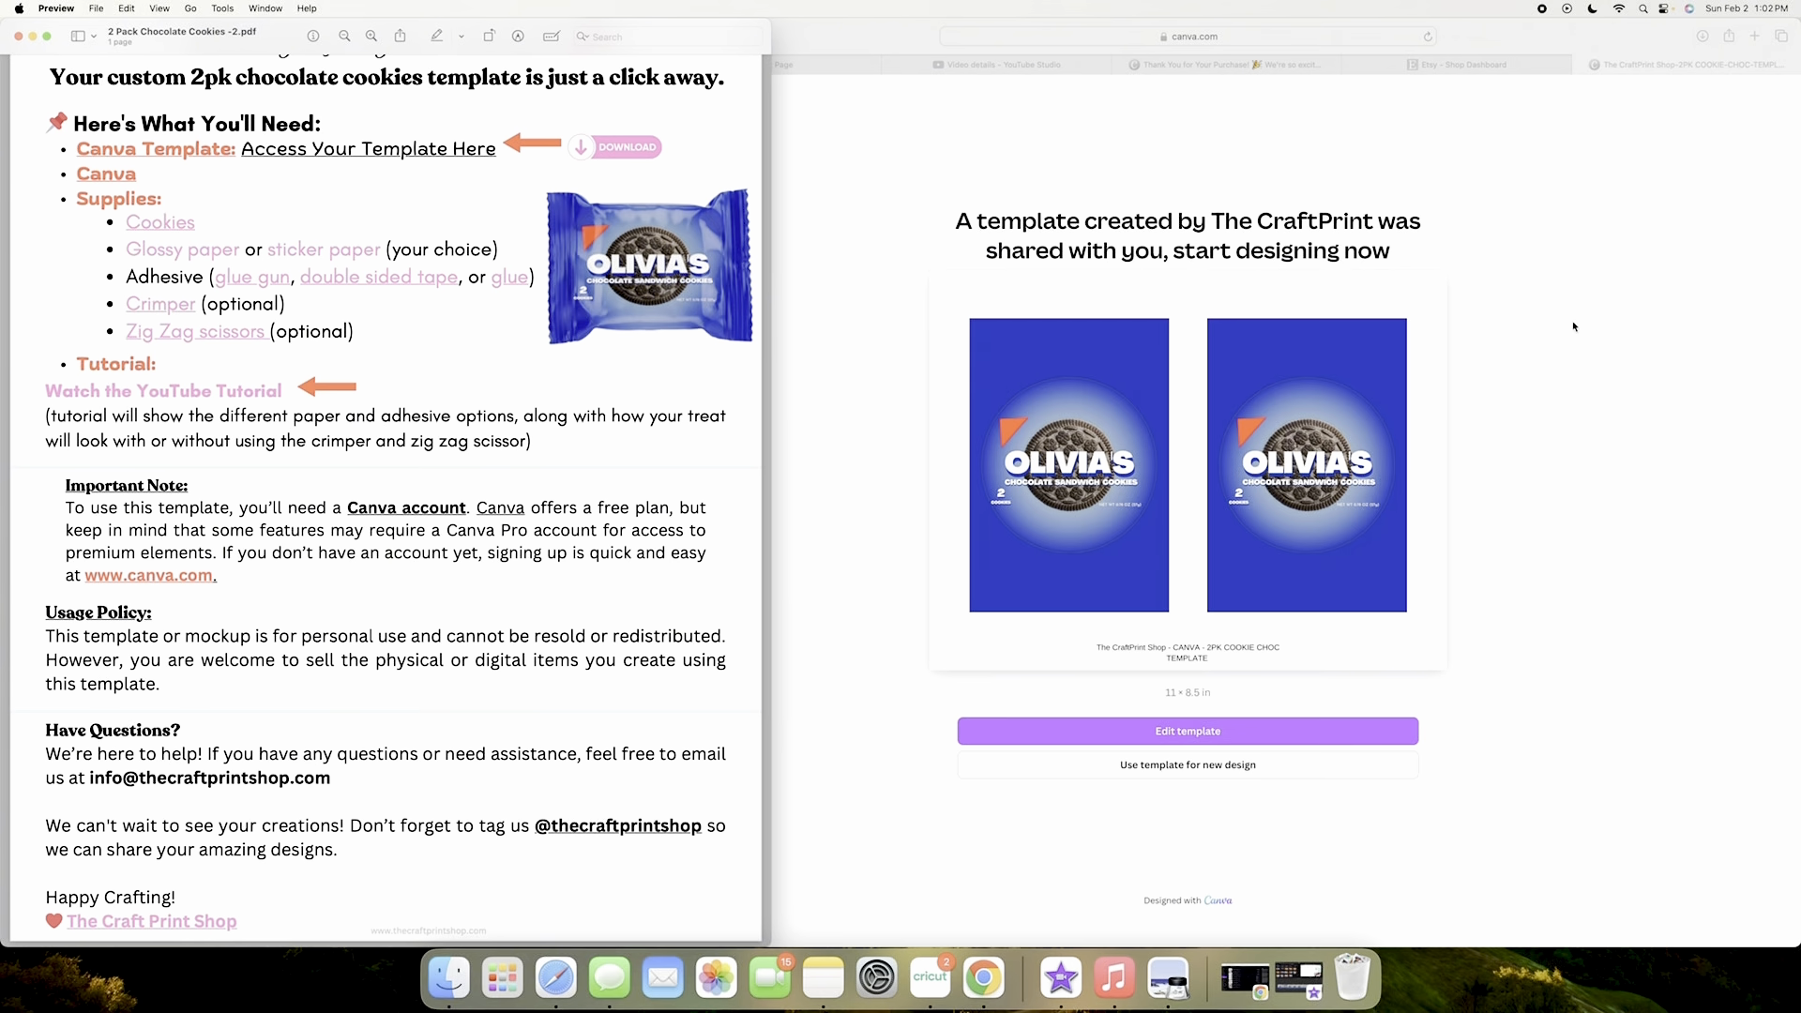
pyautogui.click(962, 101)
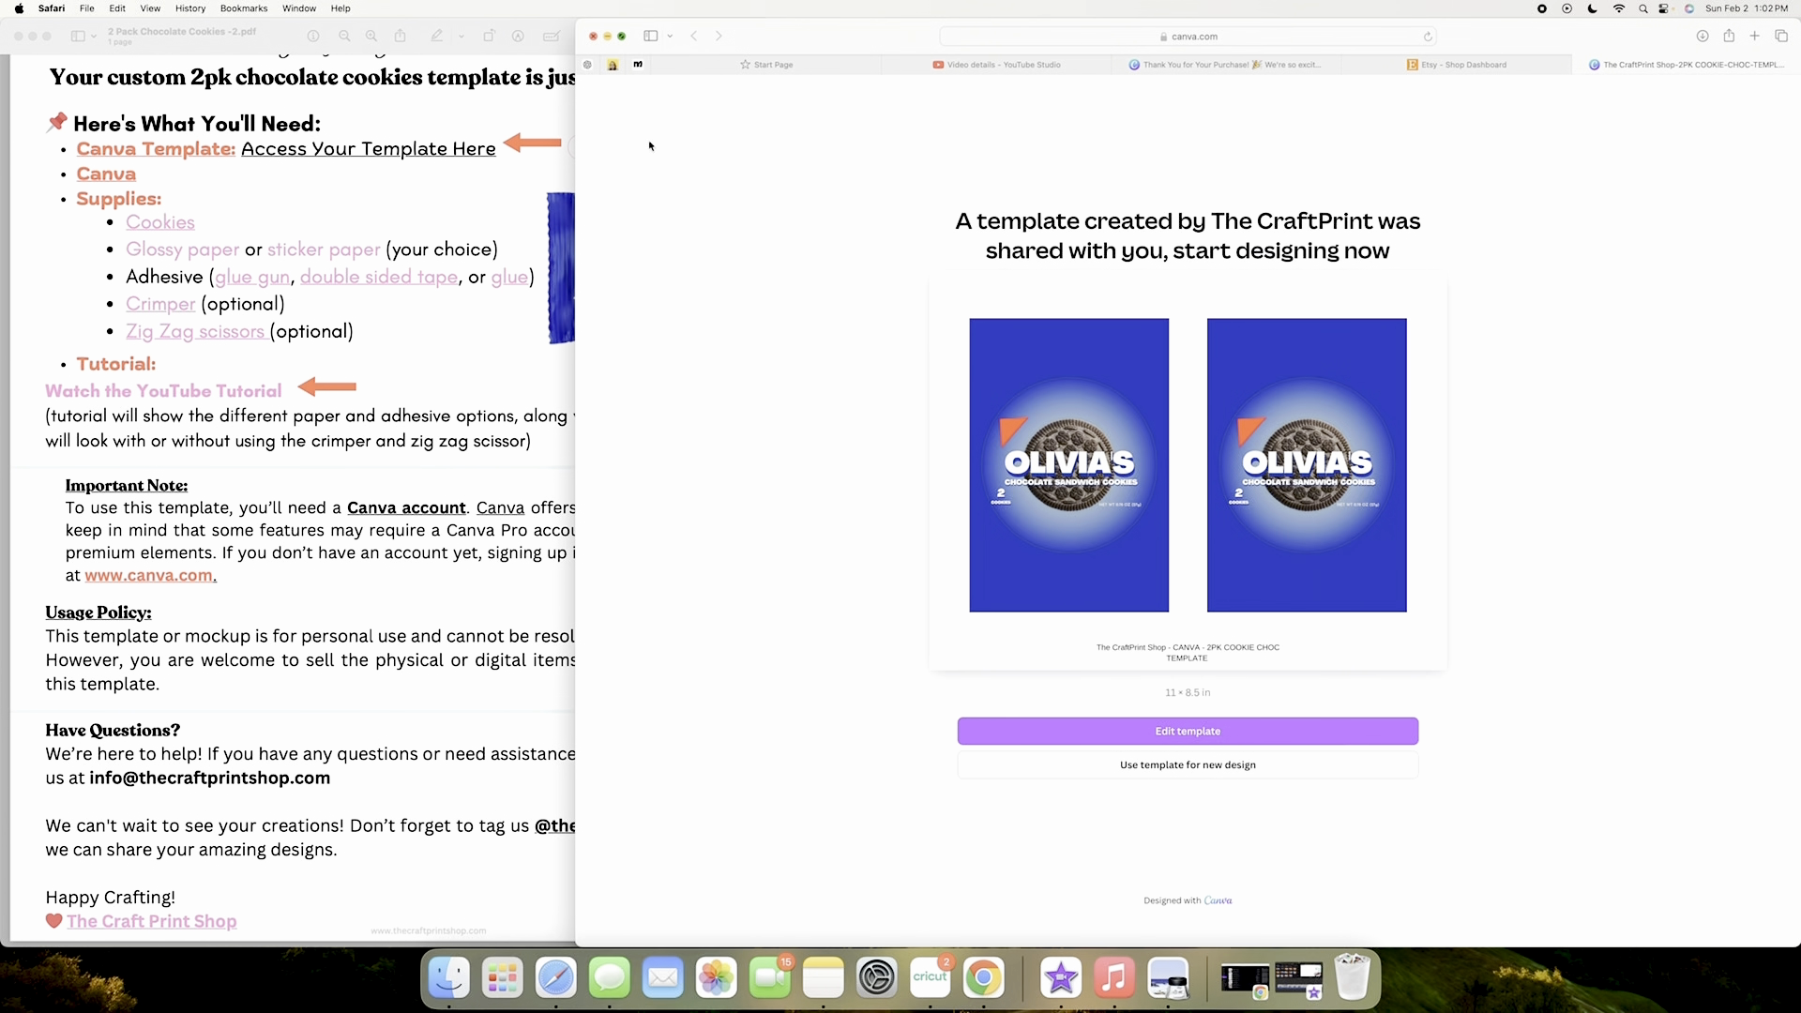
pyautogui.click(623, 38)
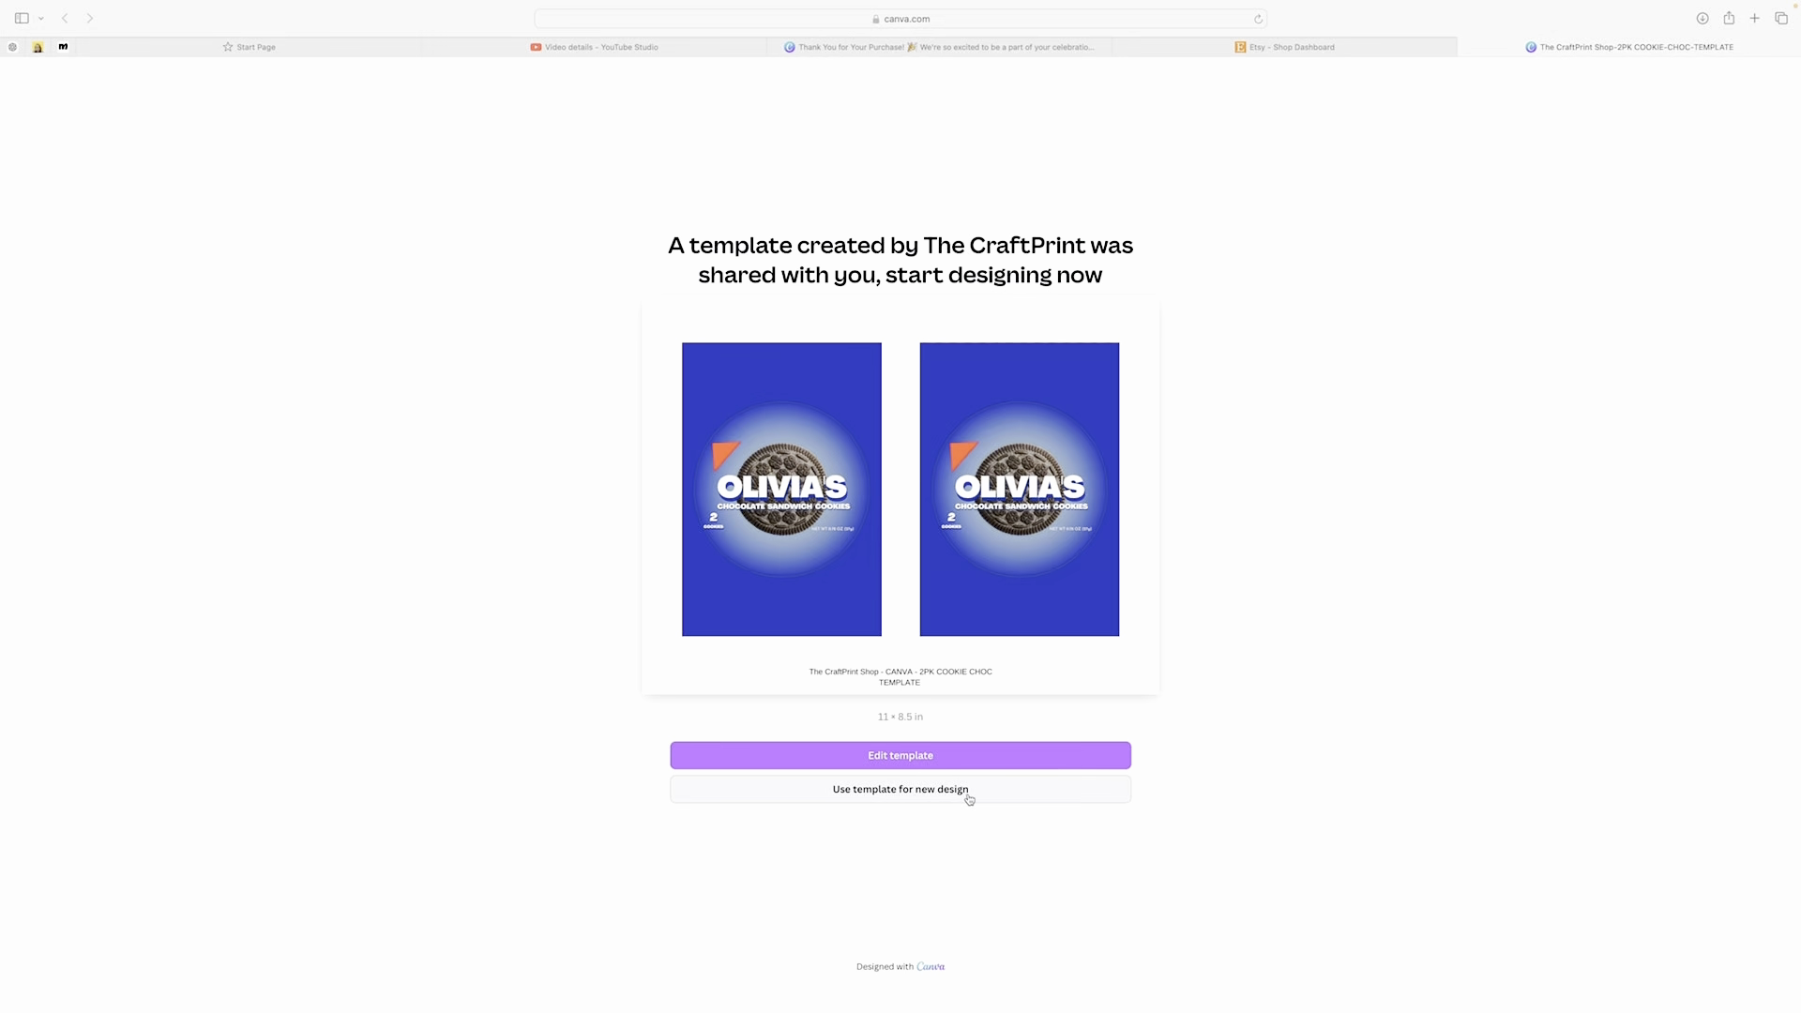
pyautogui.click(912, 793)
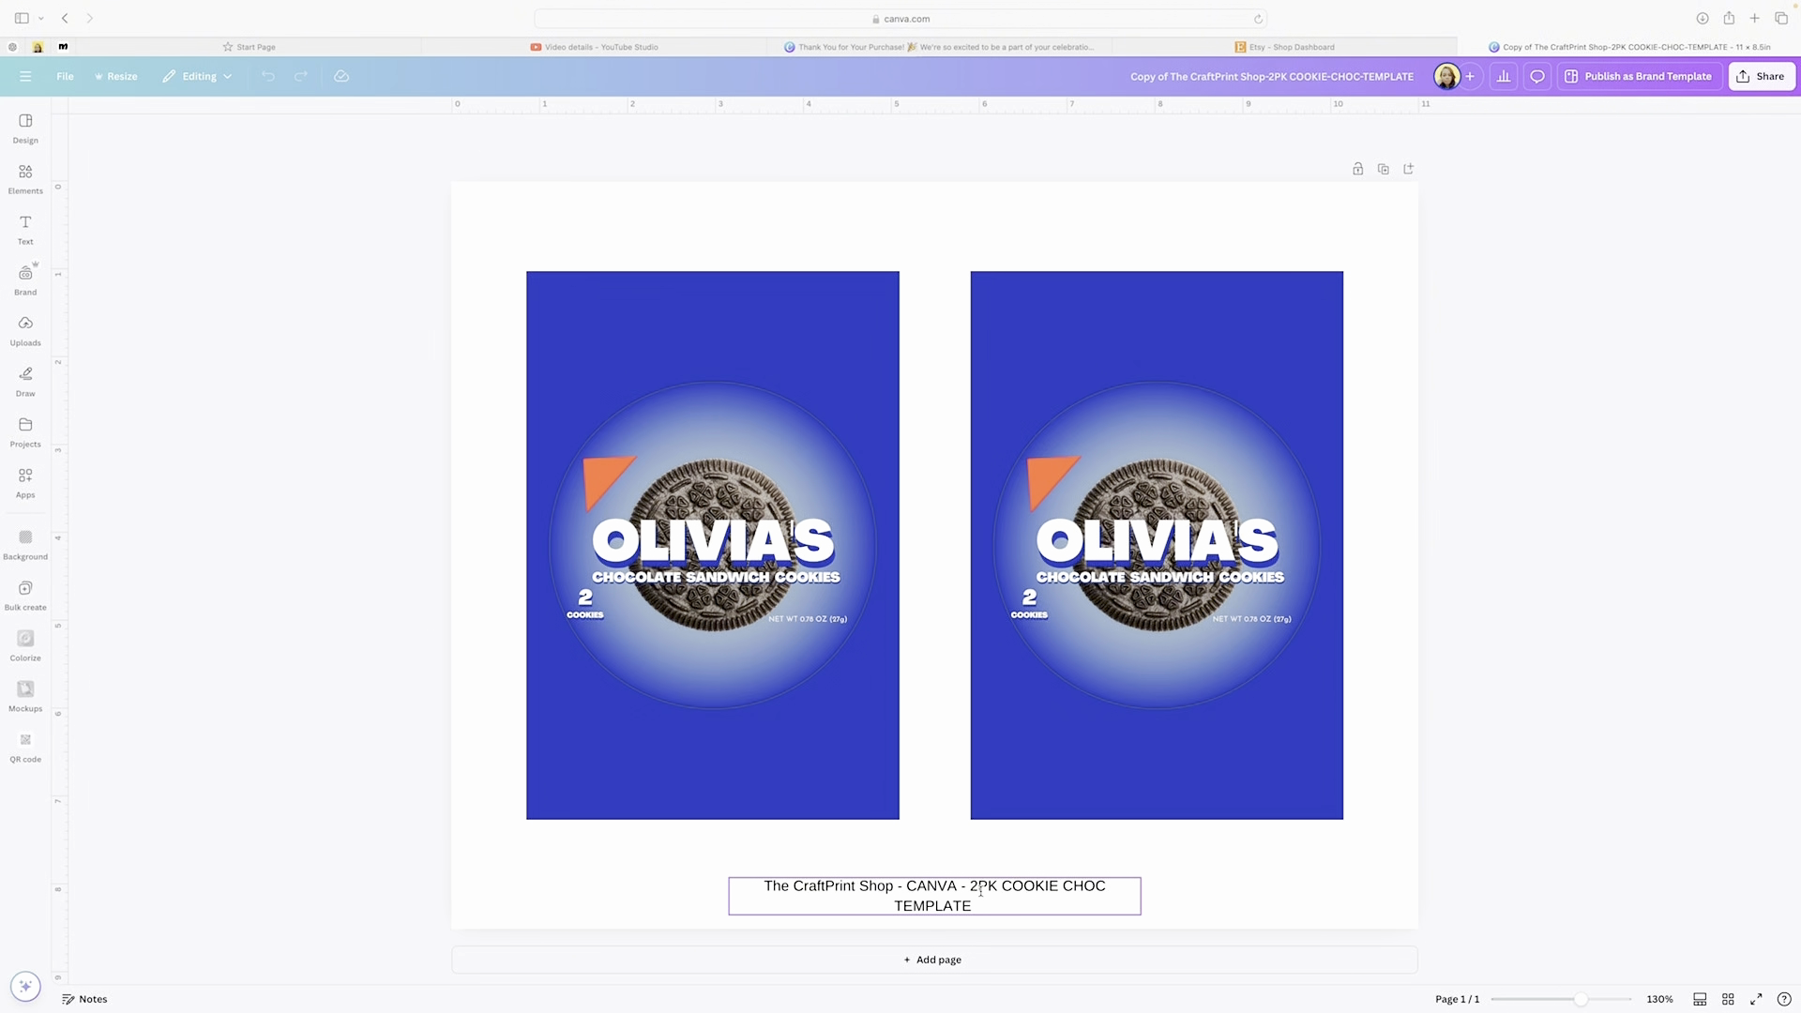
# - Replace the large name on the left wrapper with the new recipient's first name in capitals
pyautogui.scroll(-1, 980, 891)
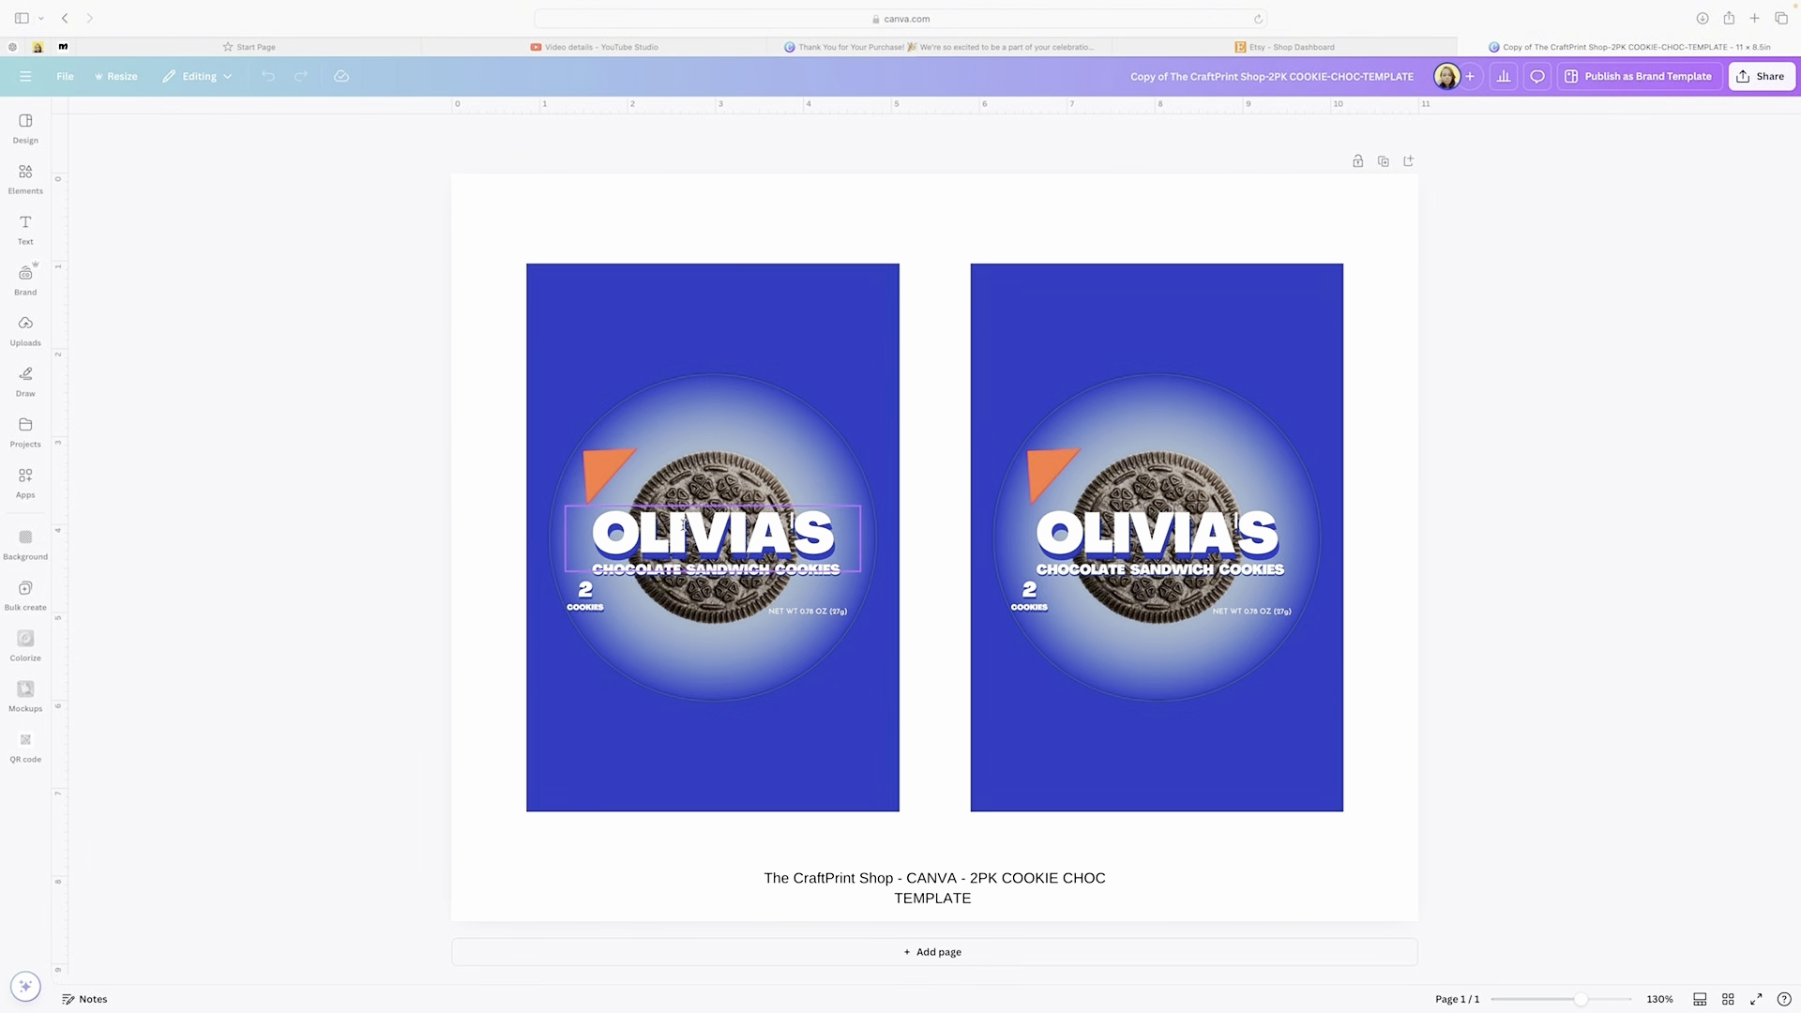
pyautogui.click(684, 531)
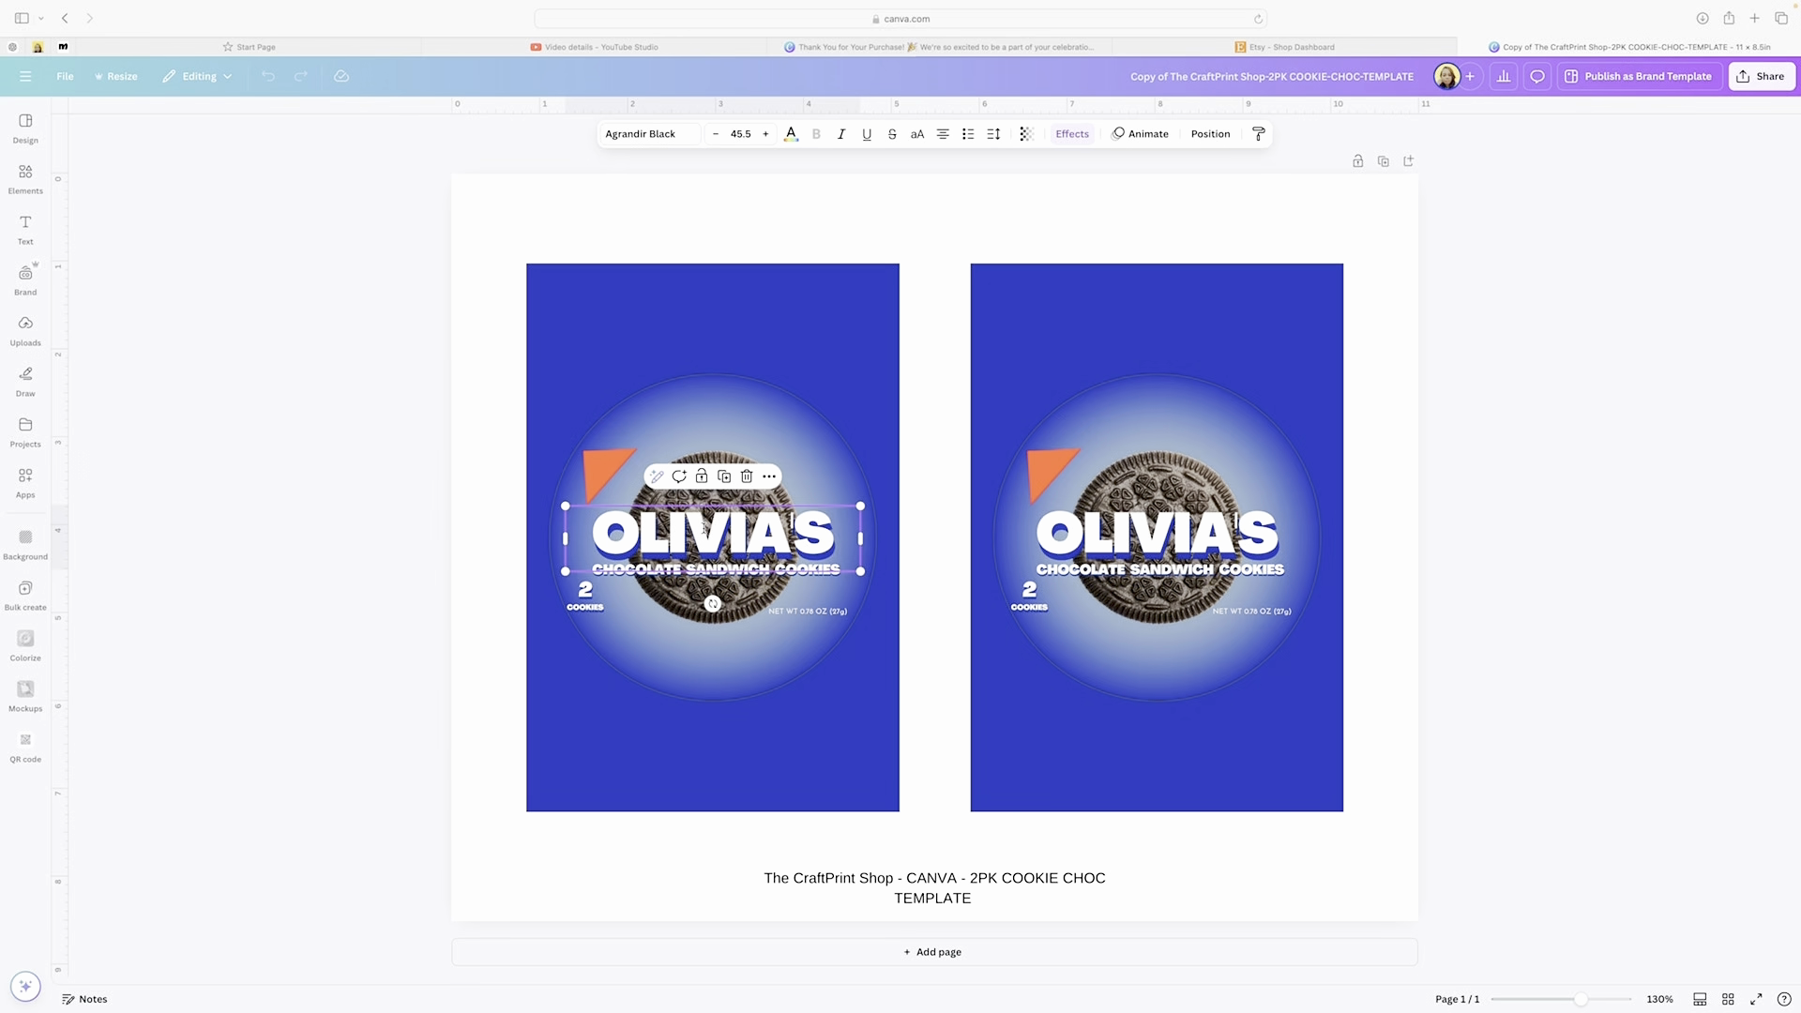
pyautogui.doubleClick(703, 528)
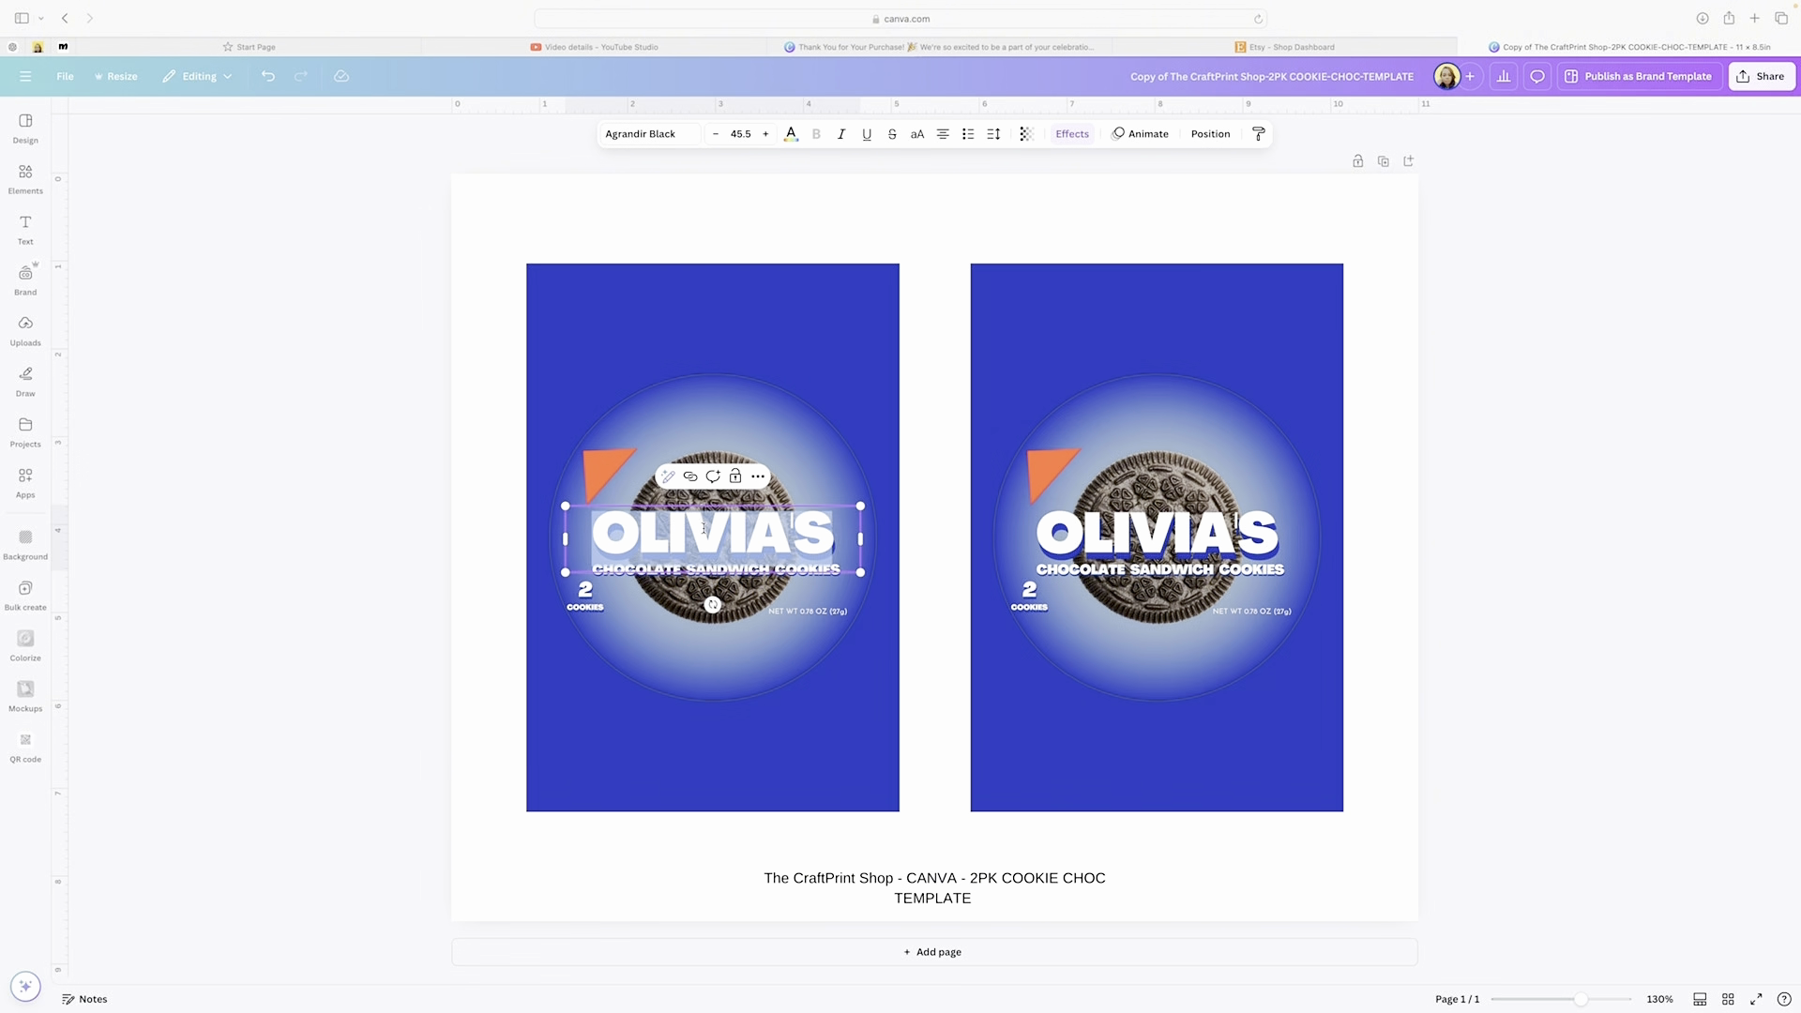
pyautogui.write('a')
pyautogui.press('BackSpace')
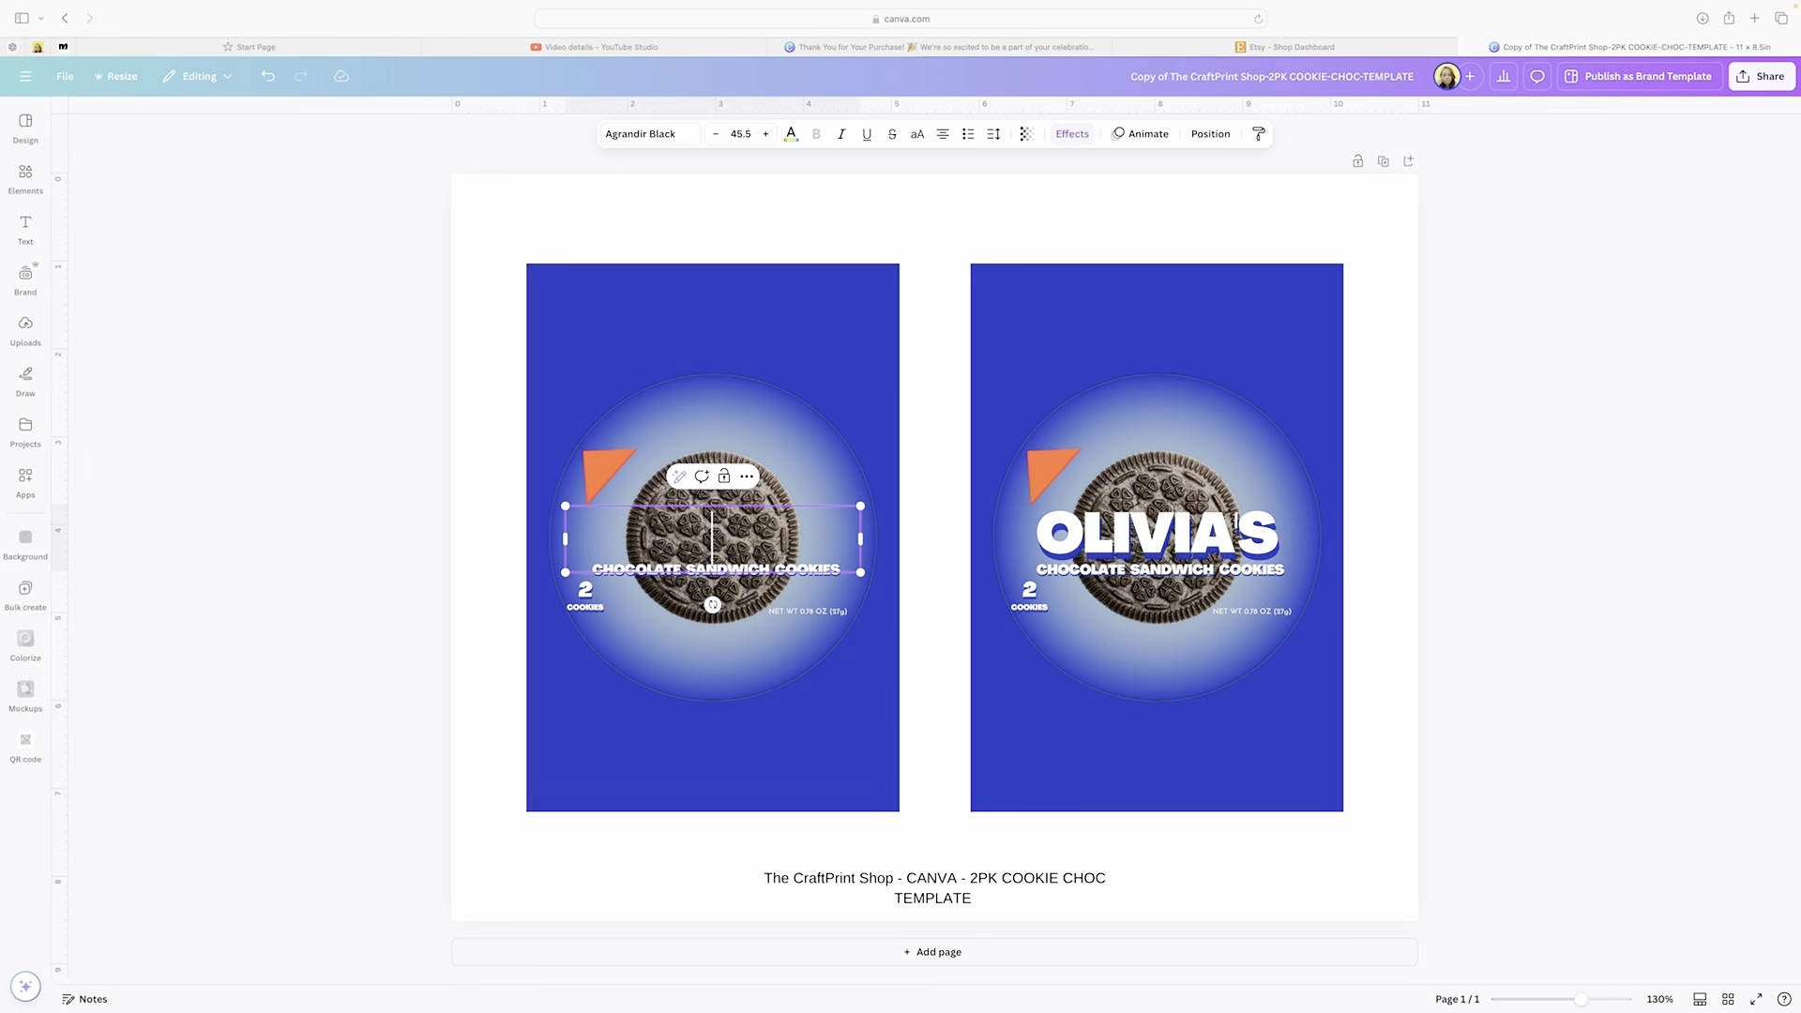
pyautogui.write('AVIYA')
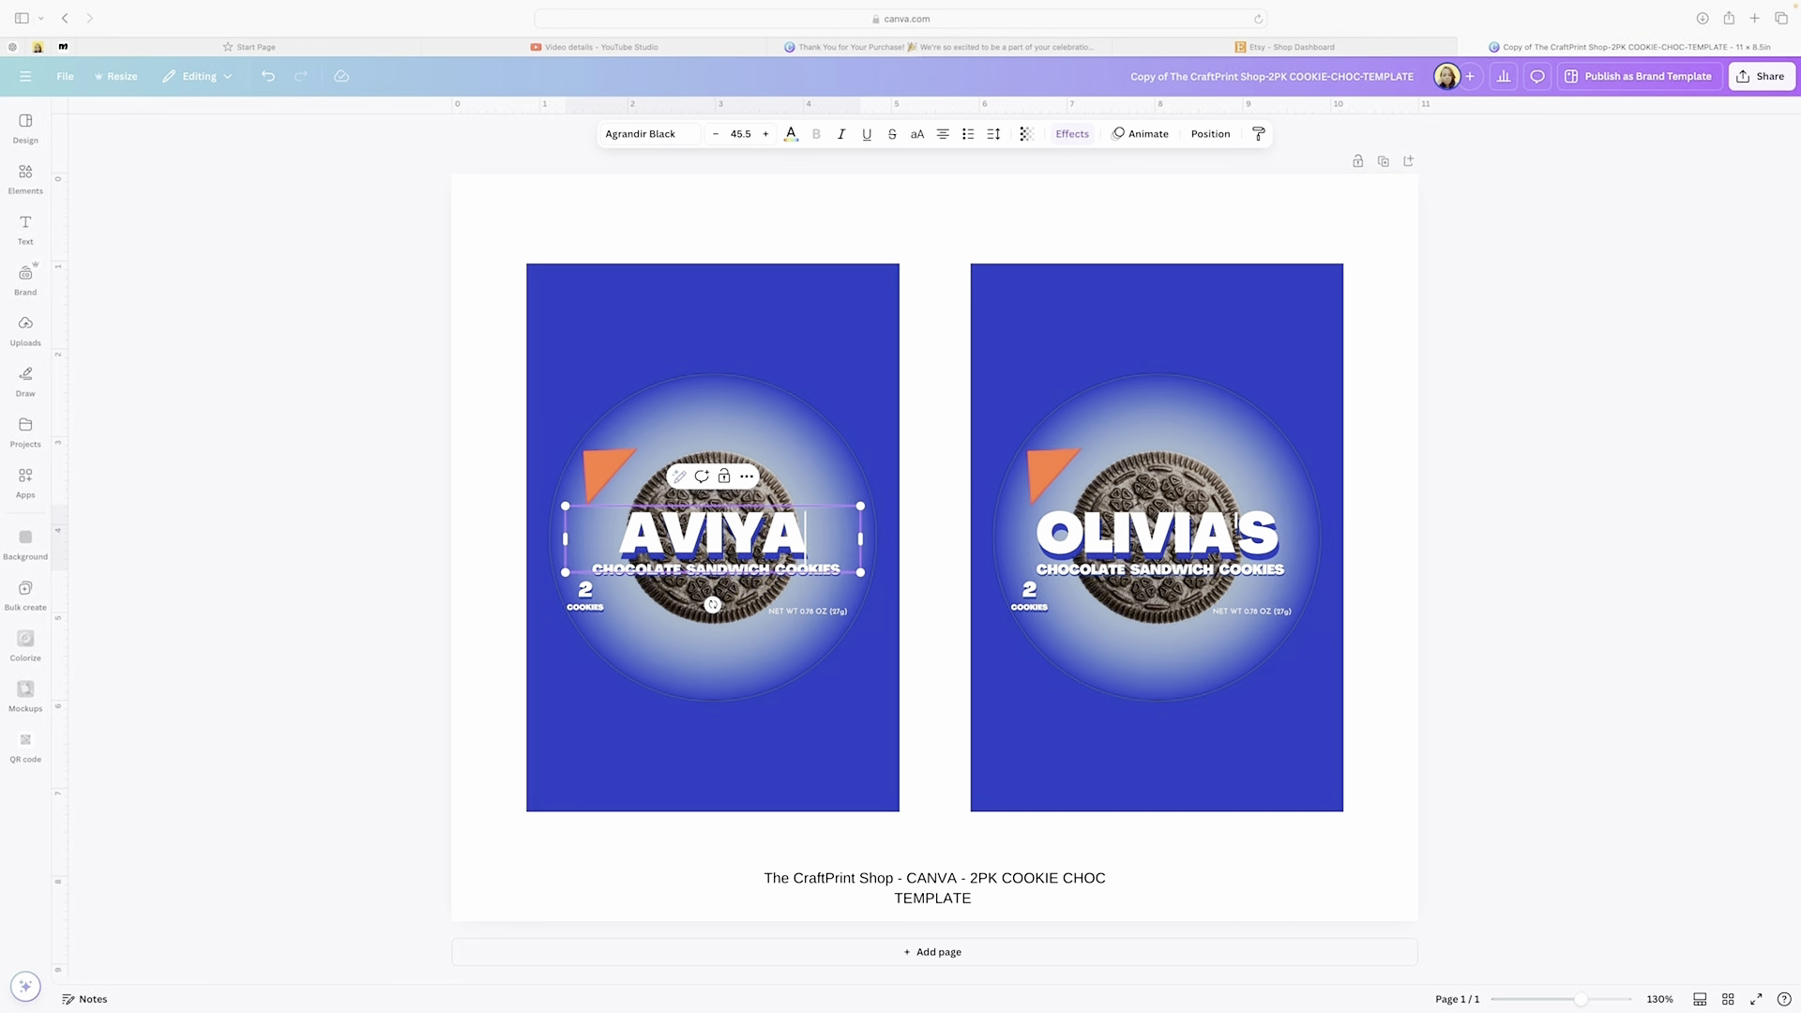
pyautogui.click(737, 708)
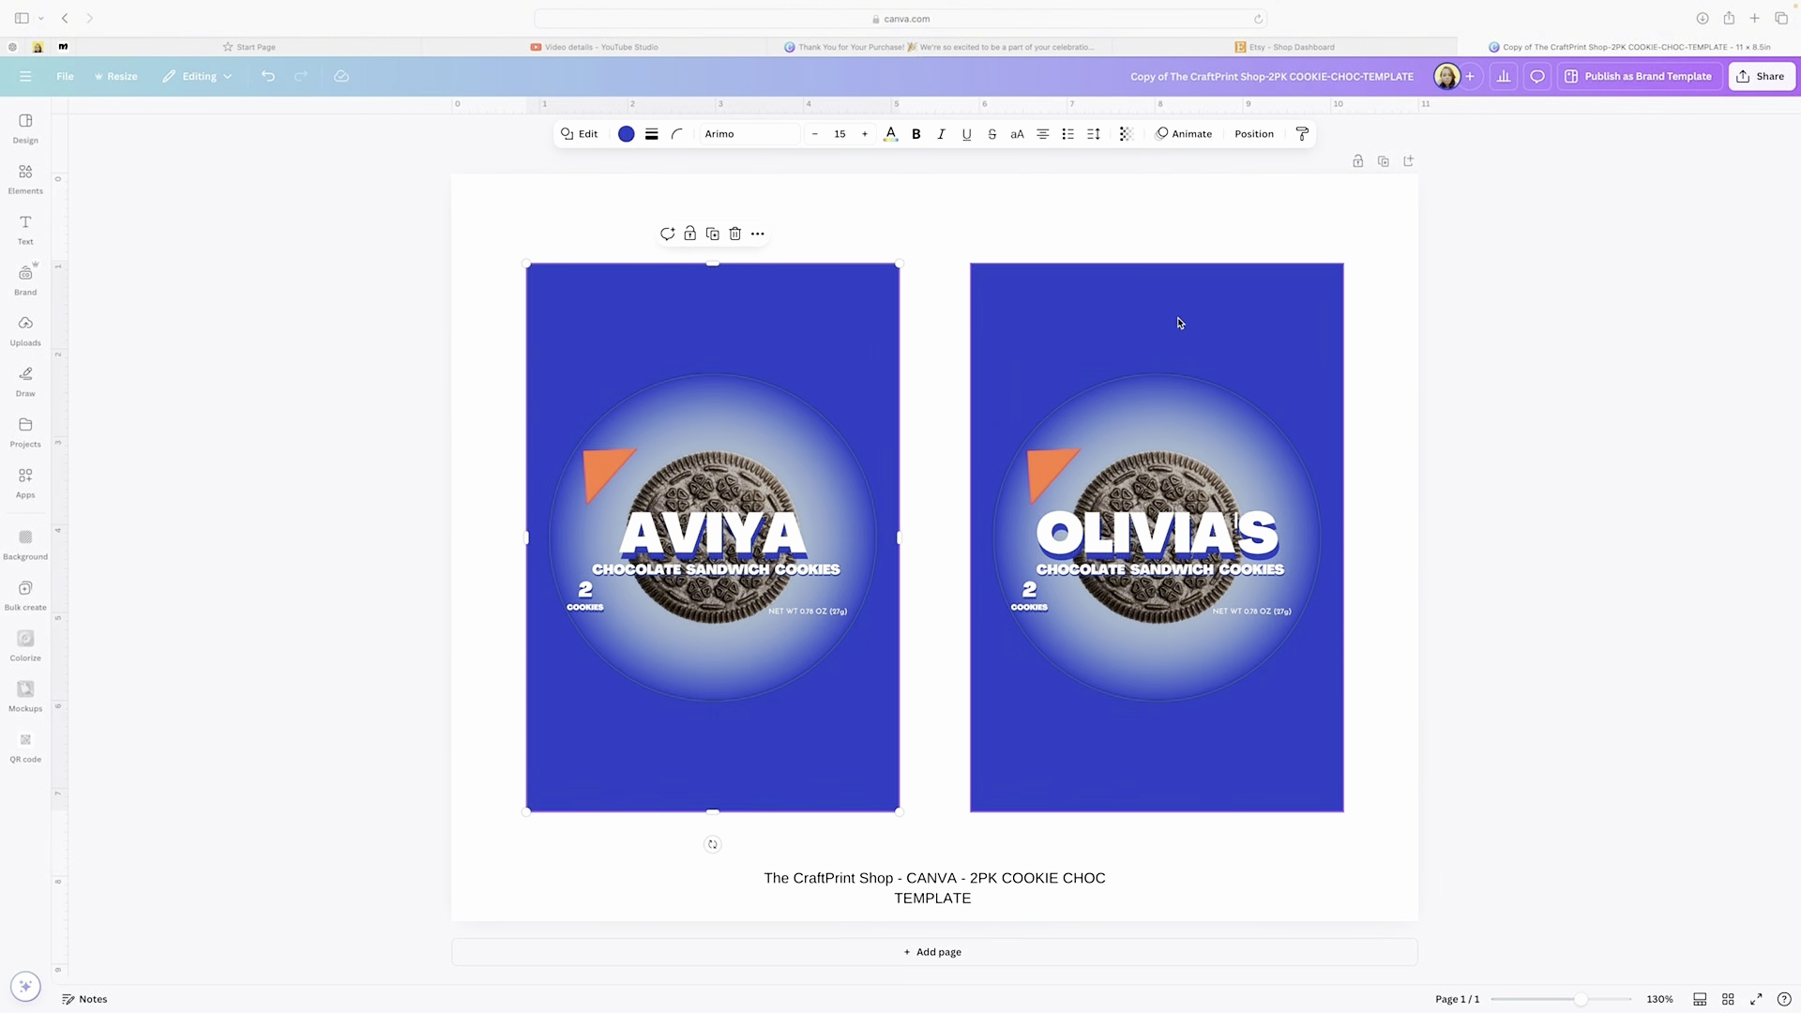
# - Fill the right wrapper's blue background with the pink from the default solid colors
pyautogui.click(1135, 293)
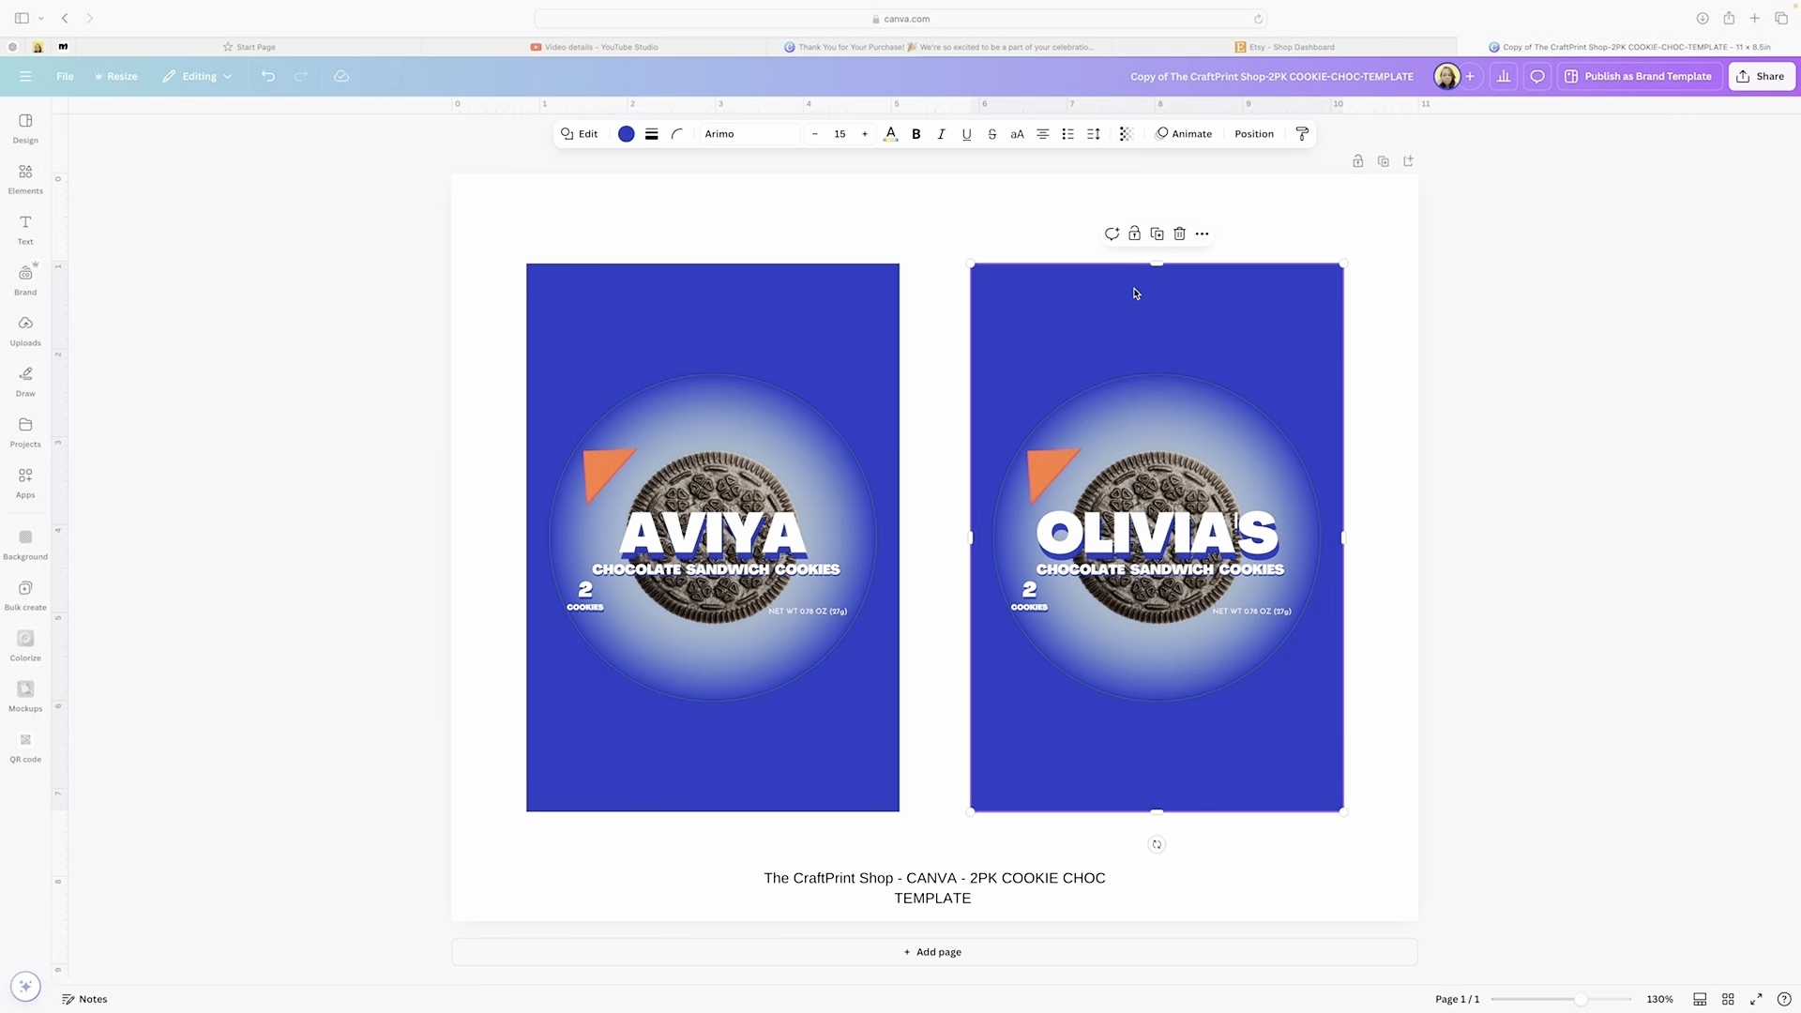
pyautogui.click(626, 135)
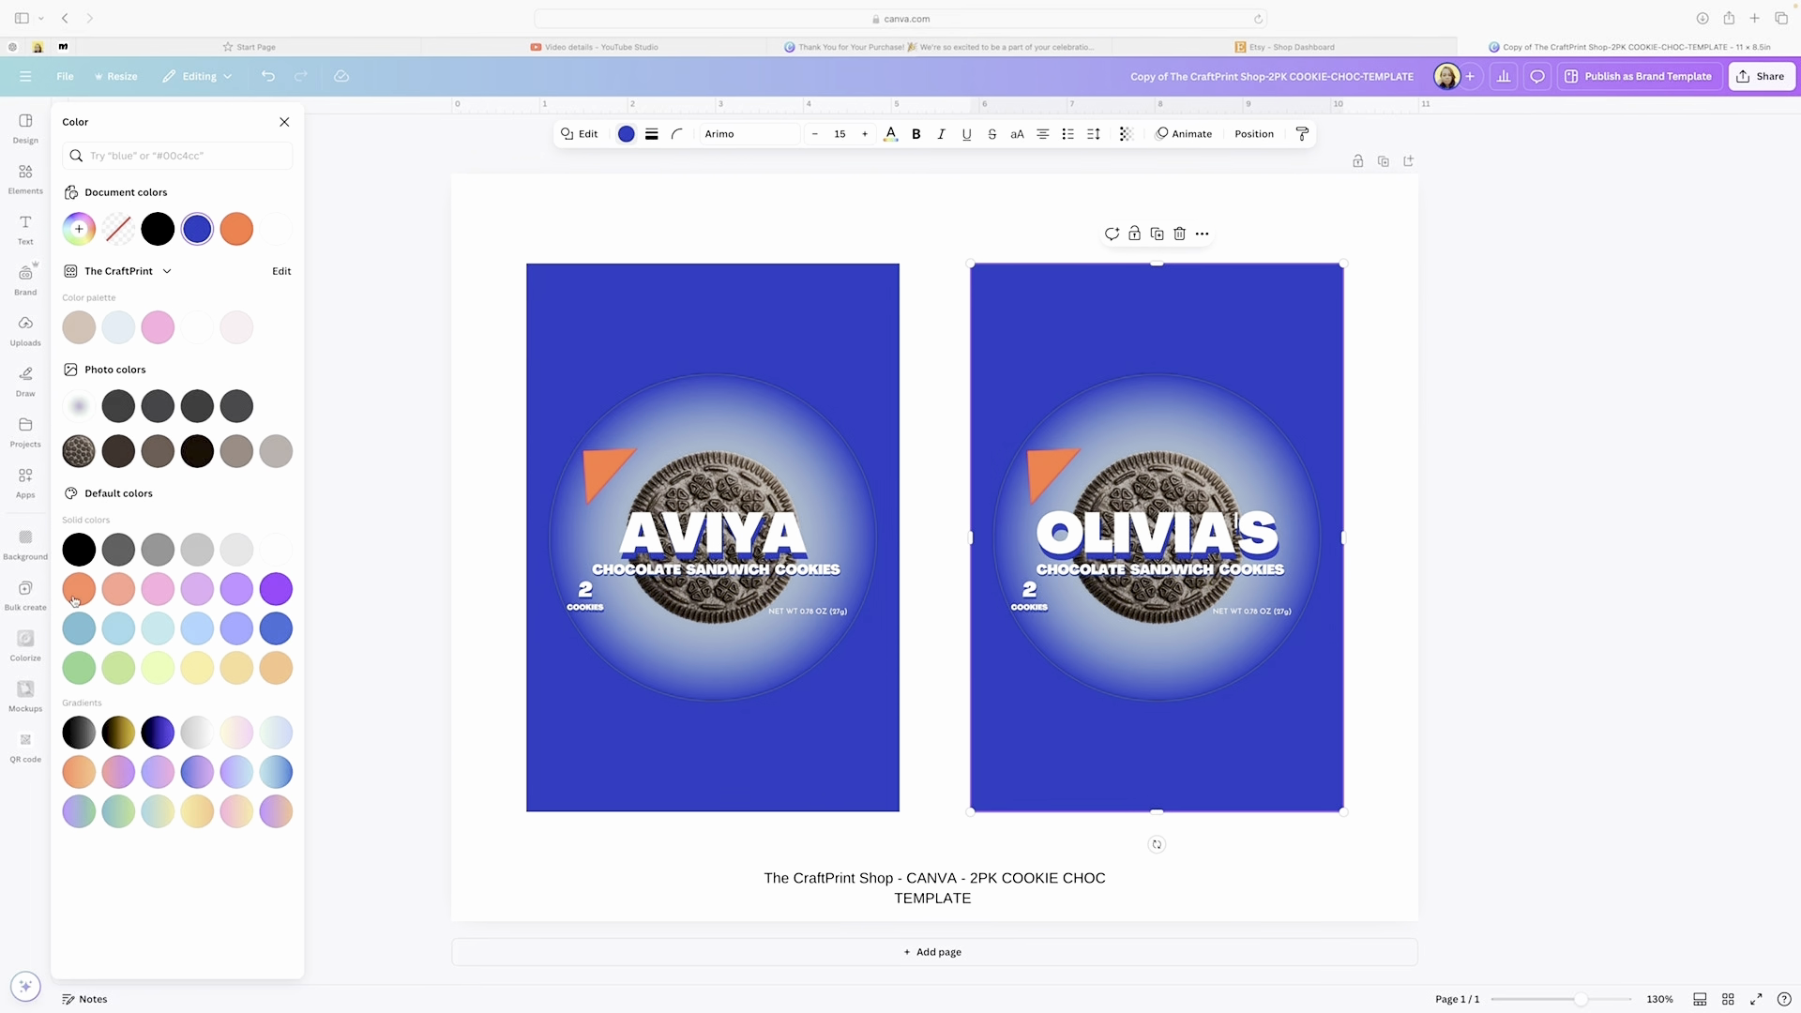
pyautogui.click(156, 590)
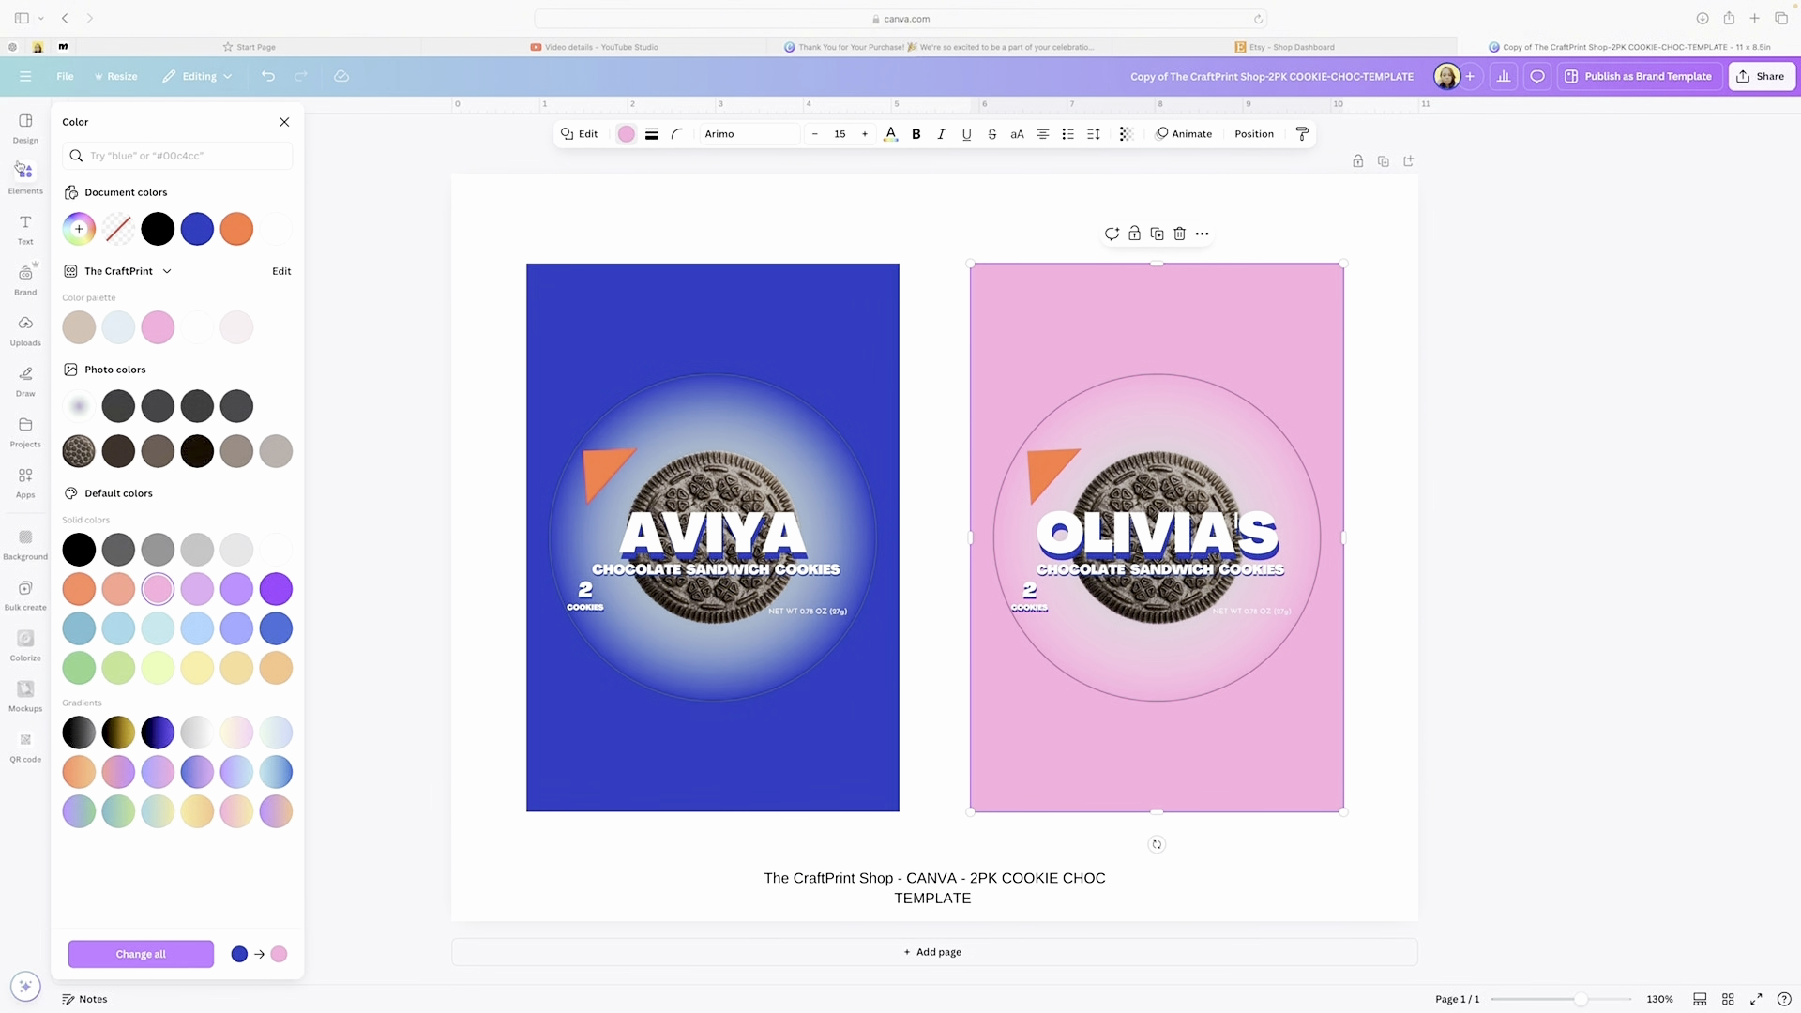
# - Fine-tune the right wrapper's background to the custom solid pink #F677D6
pyautogui.click(78, 229)
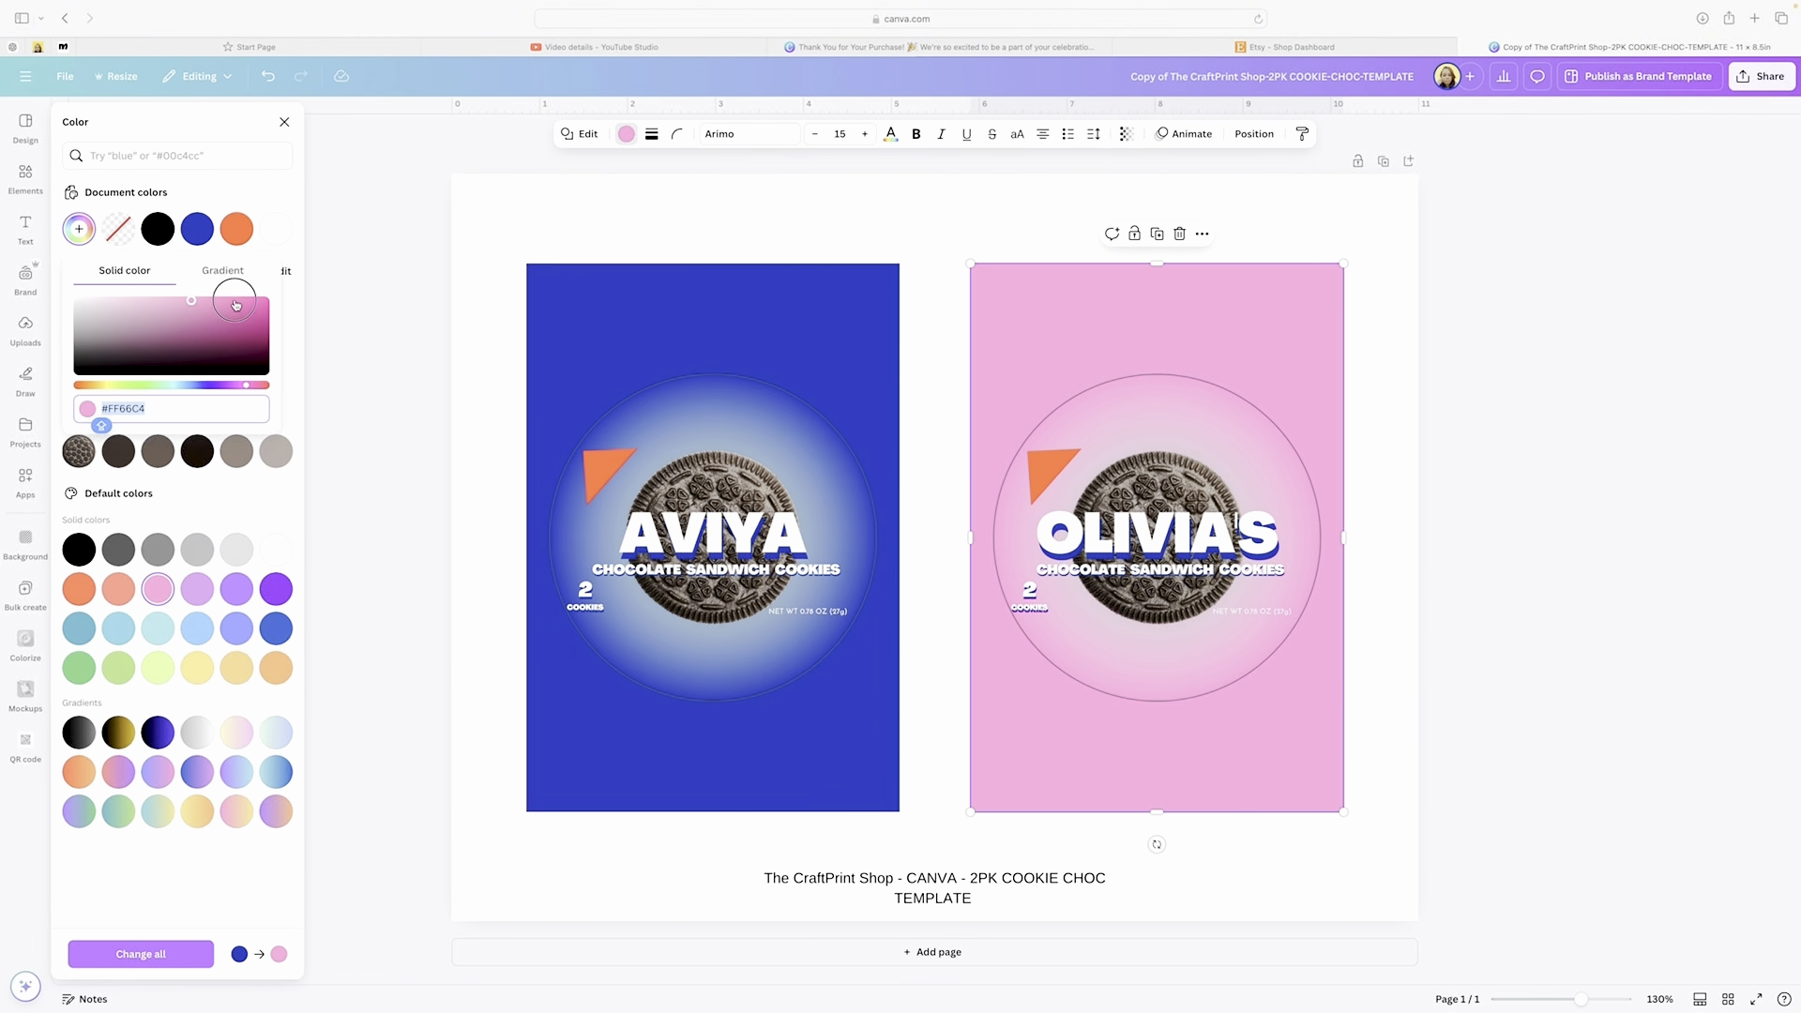
pyautogui.click(234, 302)
pyautogui.click(174, 302)
pyautogui.click(156, 306)
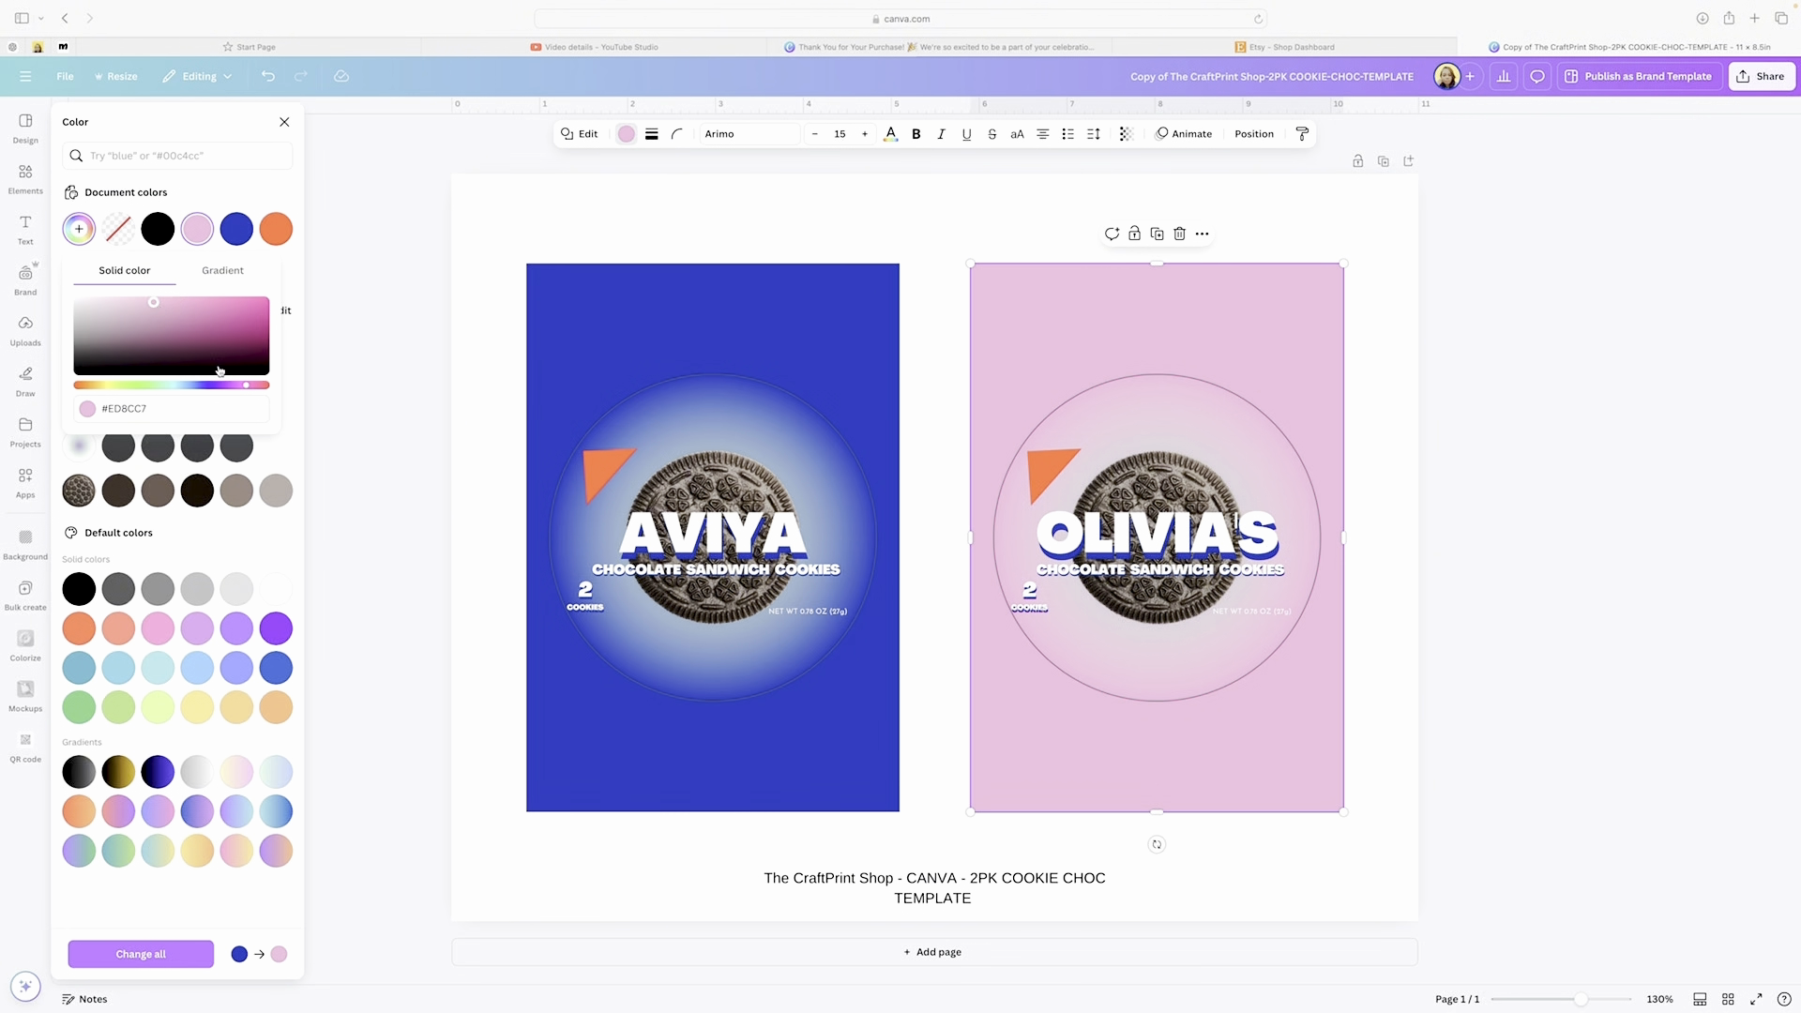
pyautogui.moveTo(219, 385)
pyautogui.mouseDown()
pyautogui.moveTo(130, 386)
pyautogui.moveTo(242, 386)
pyautogui.mouseUp()
pyautogui.click(251, 386)
pyautogui.moveTo(202, 315); pyautogui.dragTo(172, 304)
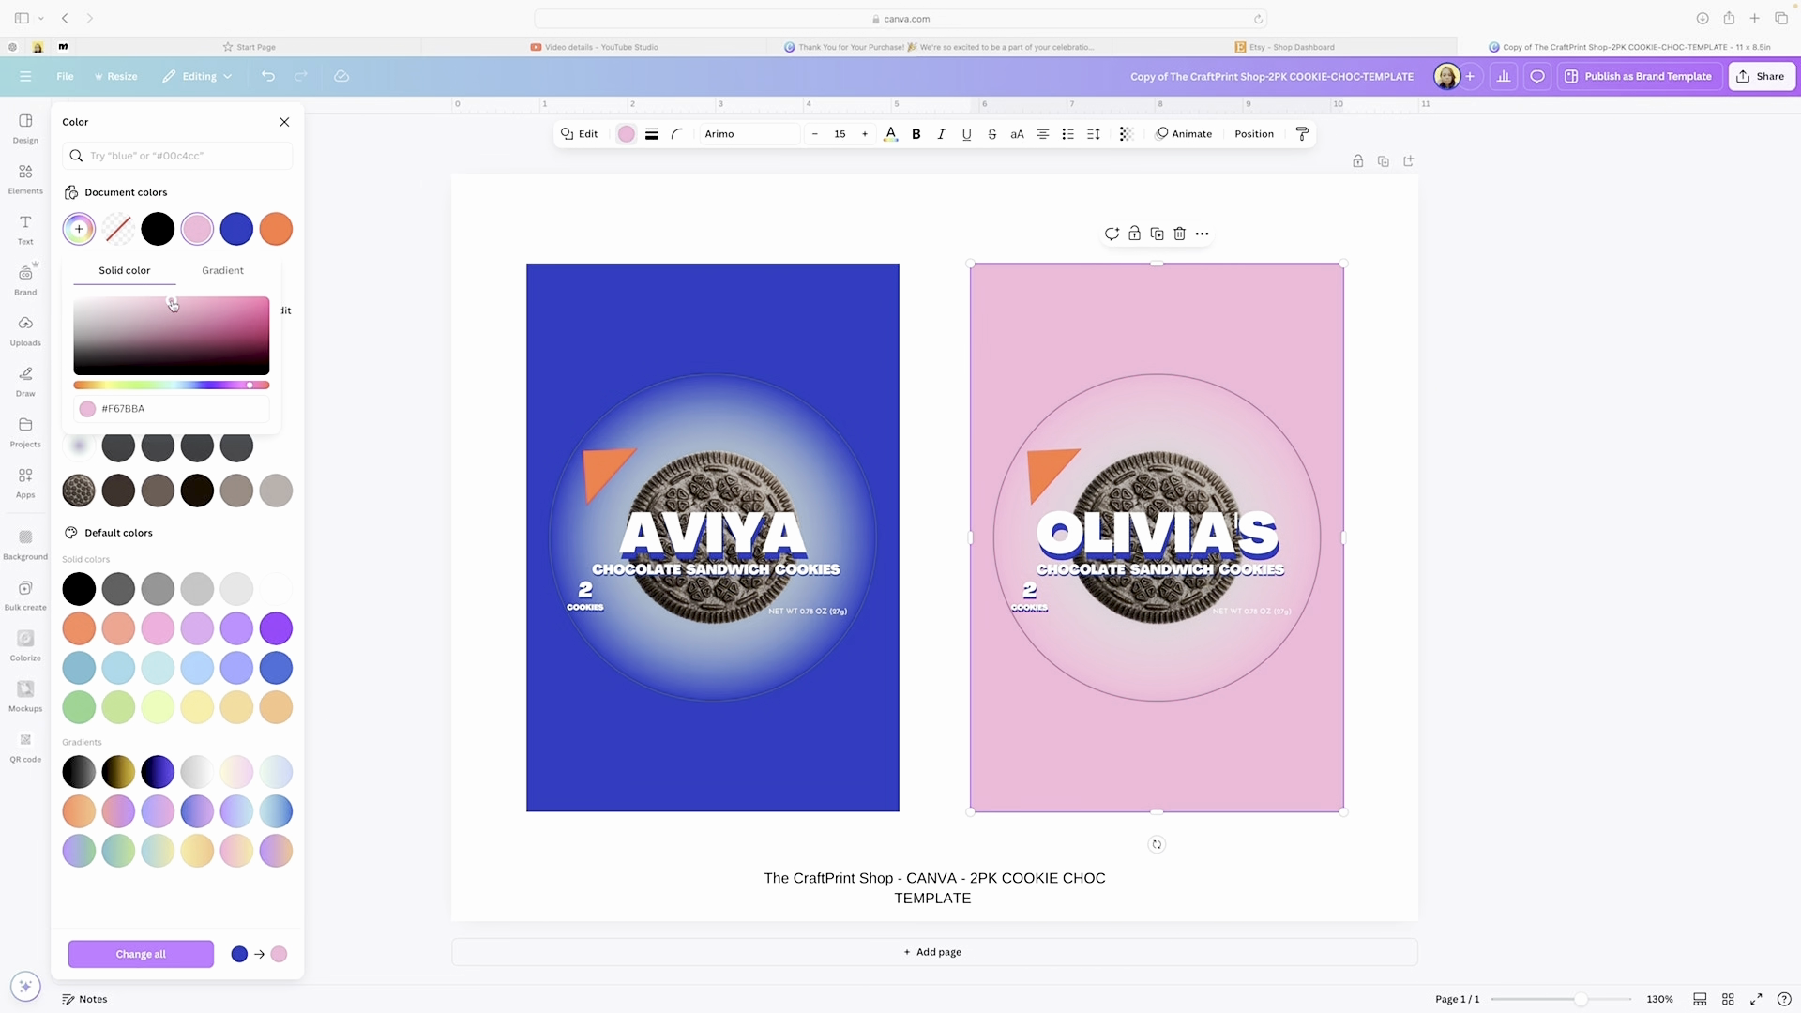
pyautogui.click(242, 385)
pyautogui.click(202, 308)
pyautogui.click(133, 303)
pyautogui.click(175, 301)
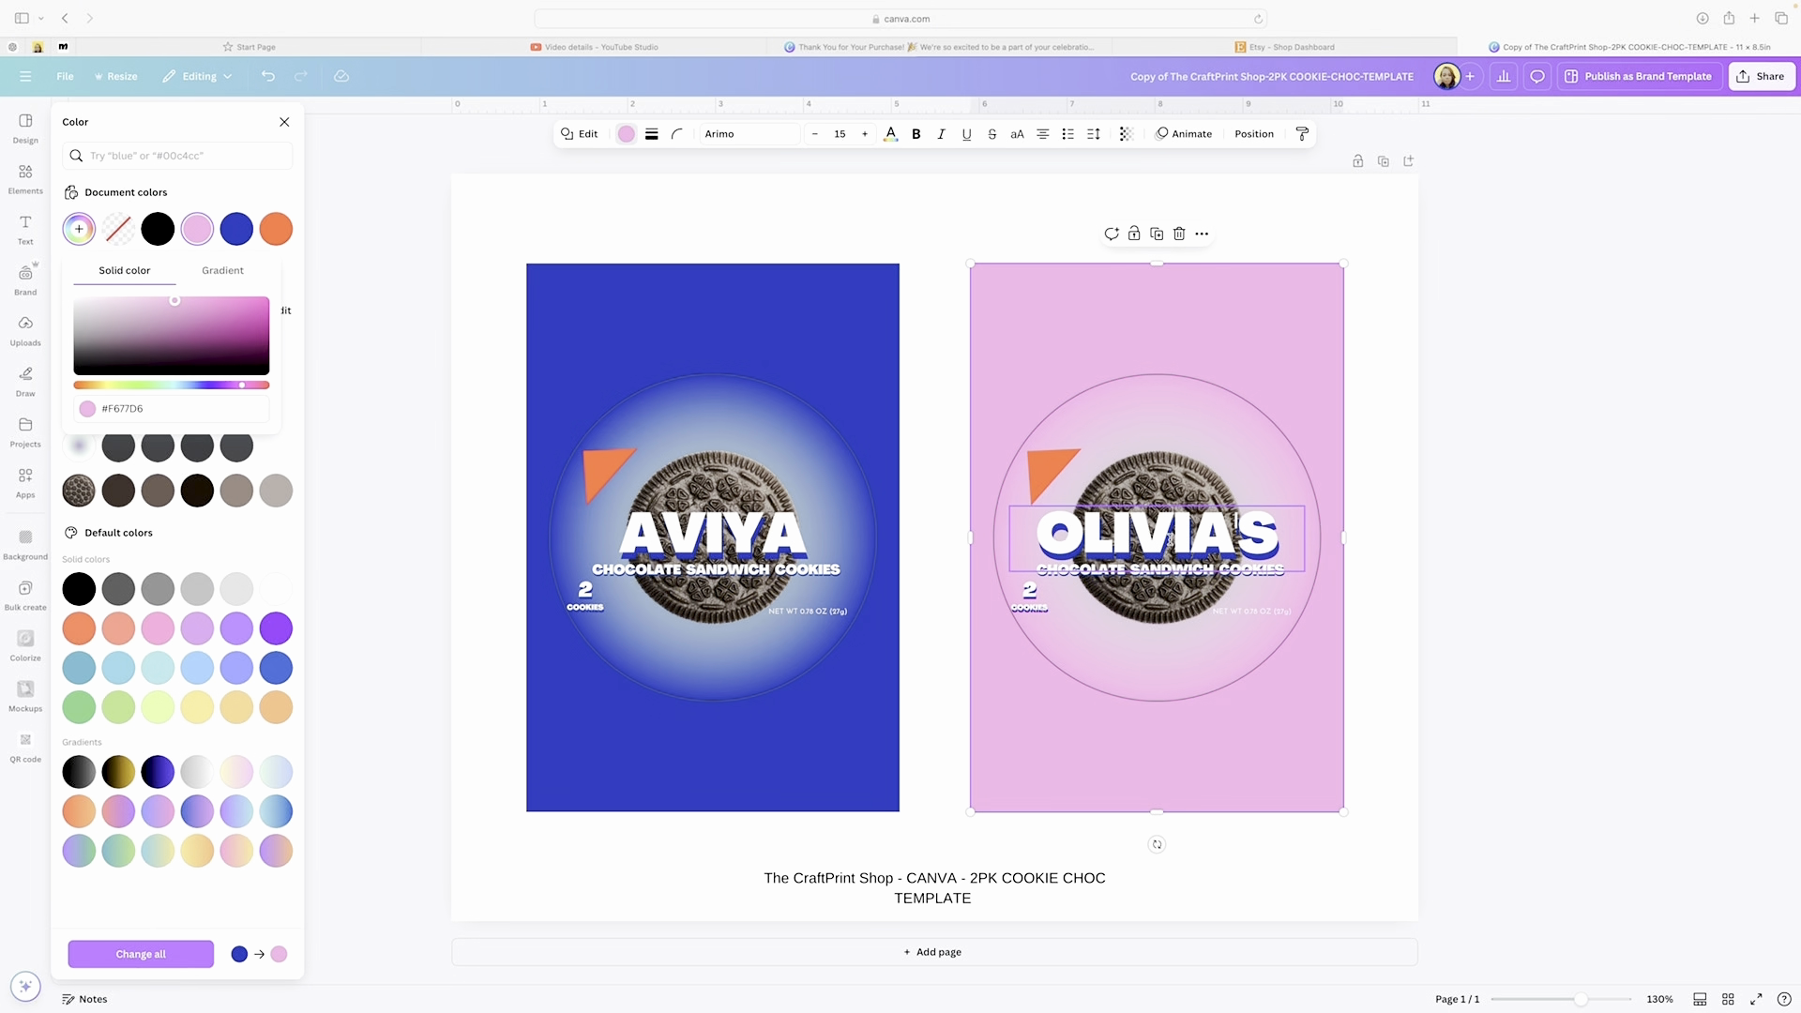
# - Recolor the shadow effect of the large name on the right wrapper to the custom hot pink #FA0D9F
pyautogui.click(1169, 539)
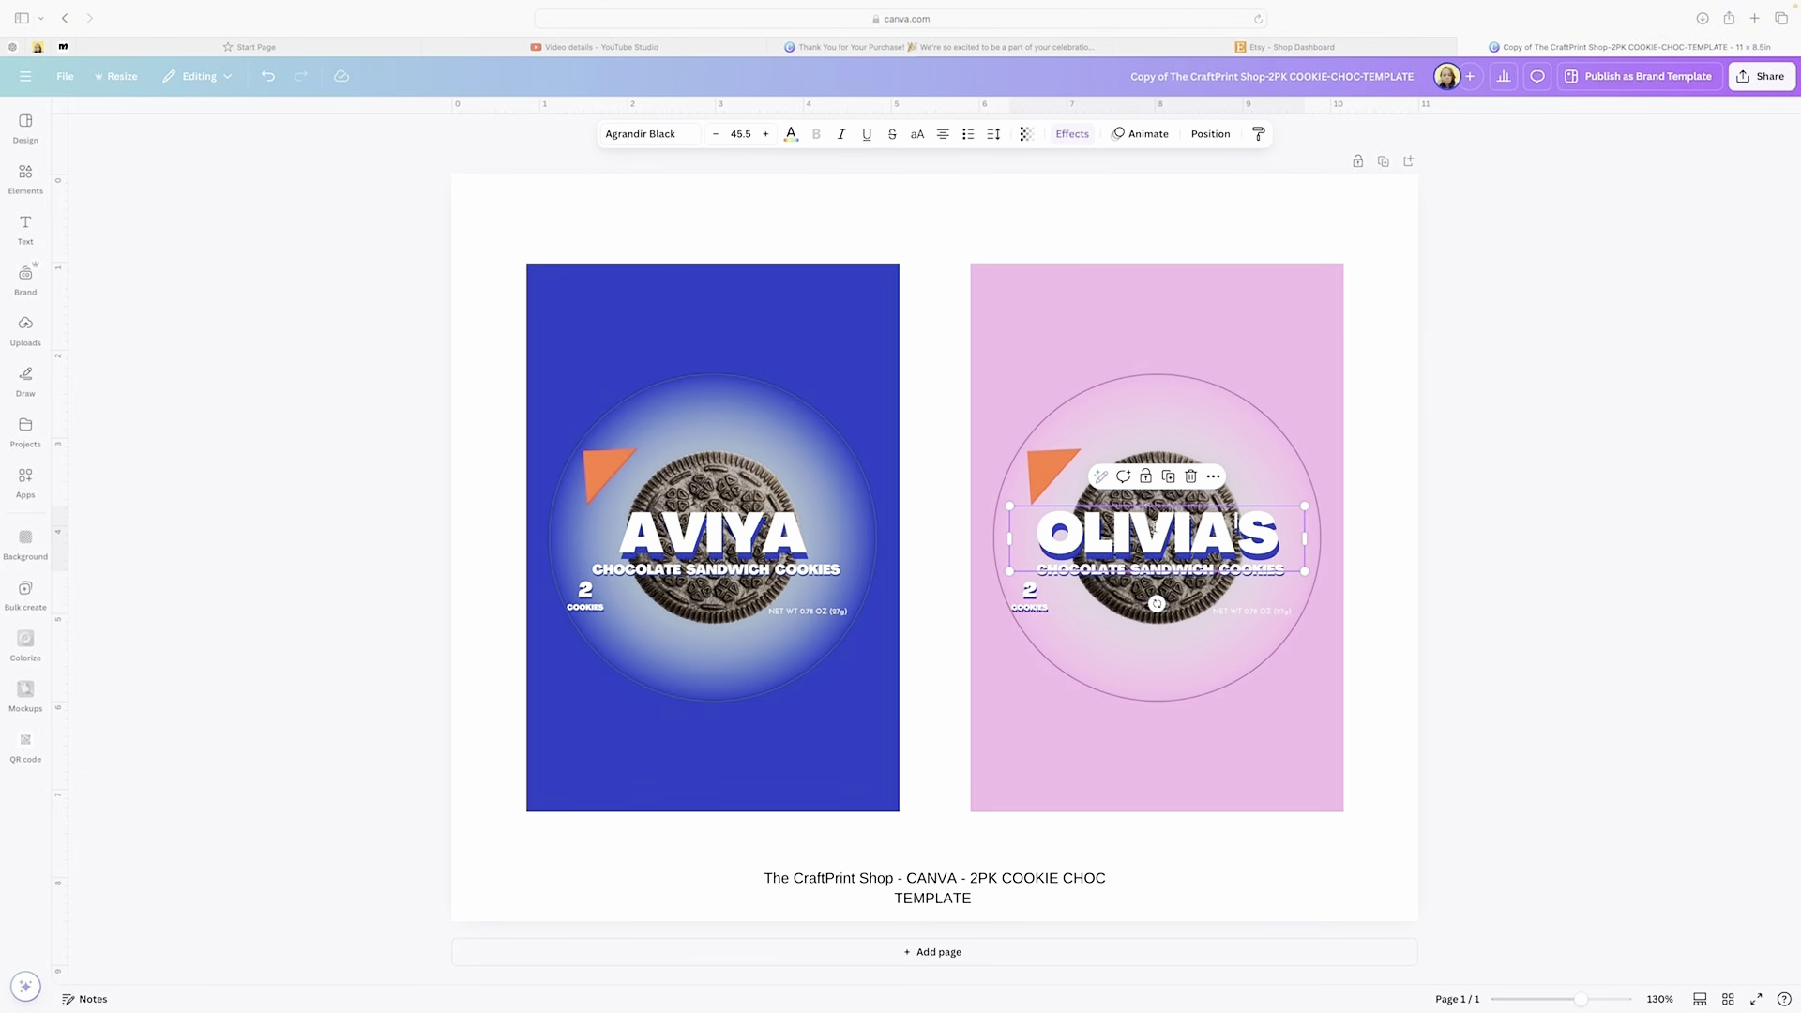
pyautogui.click(1149, 525)
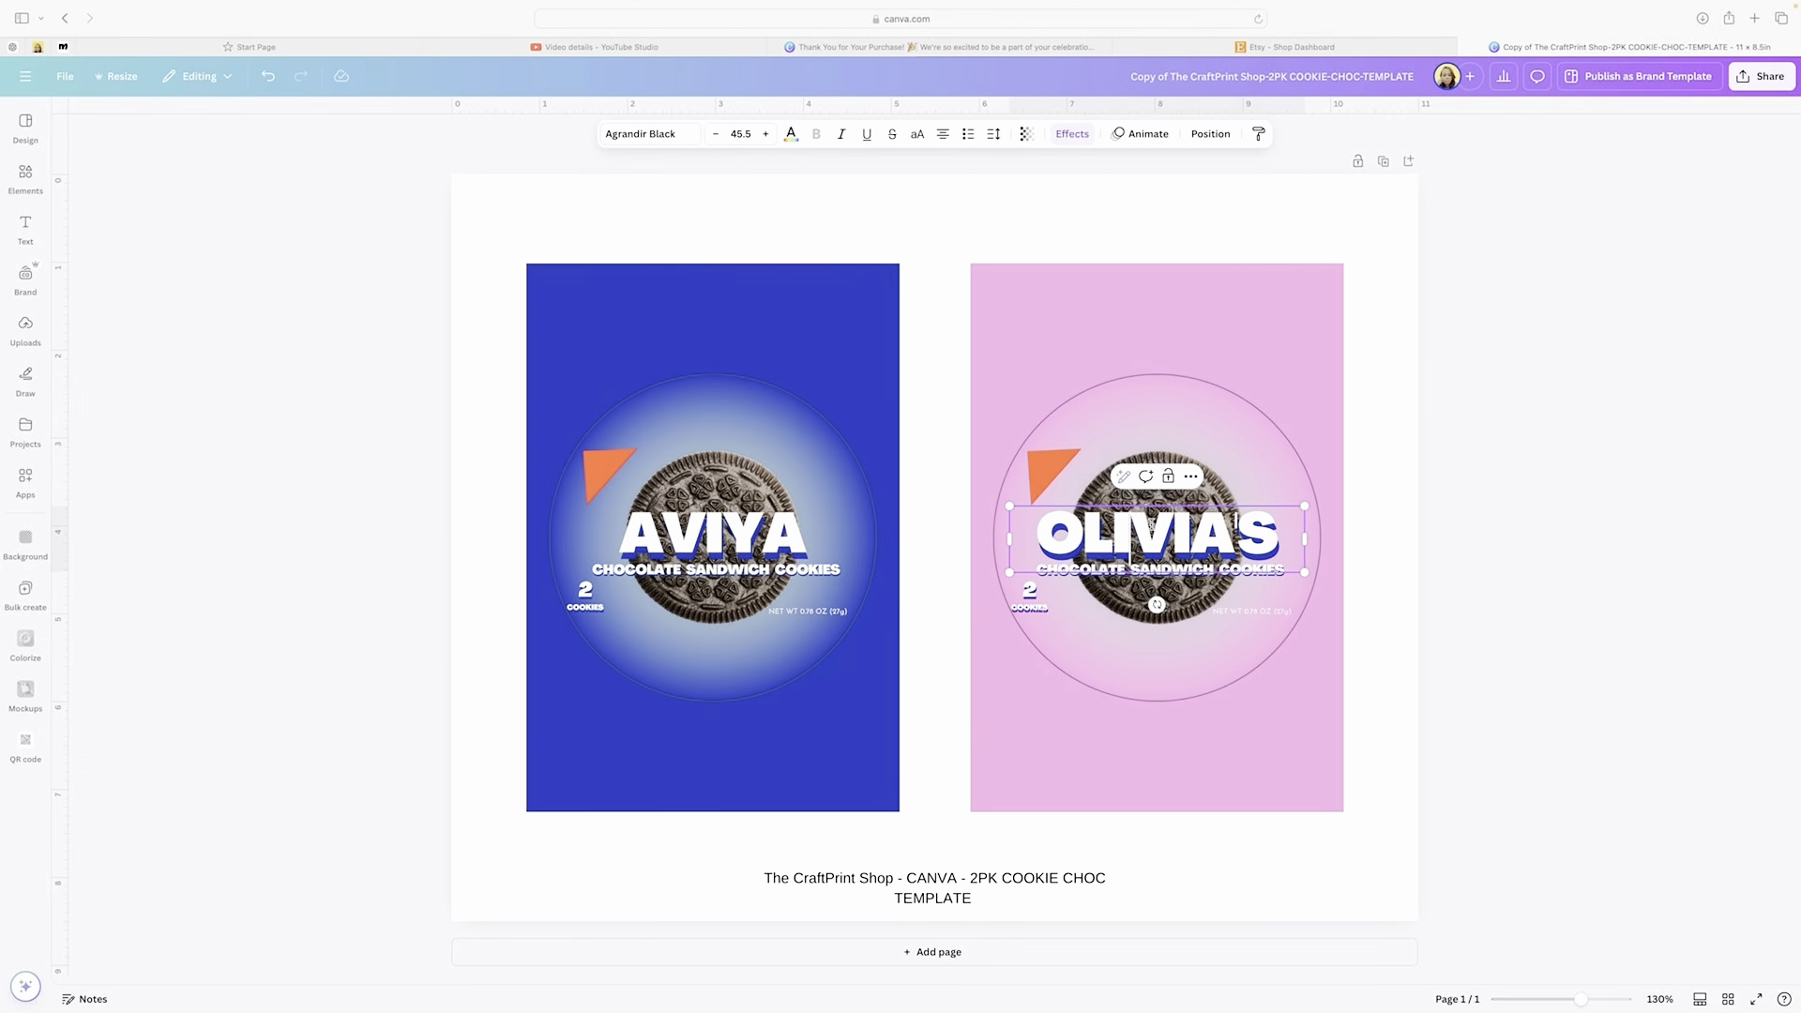
pyautogui.click(1069, 134)
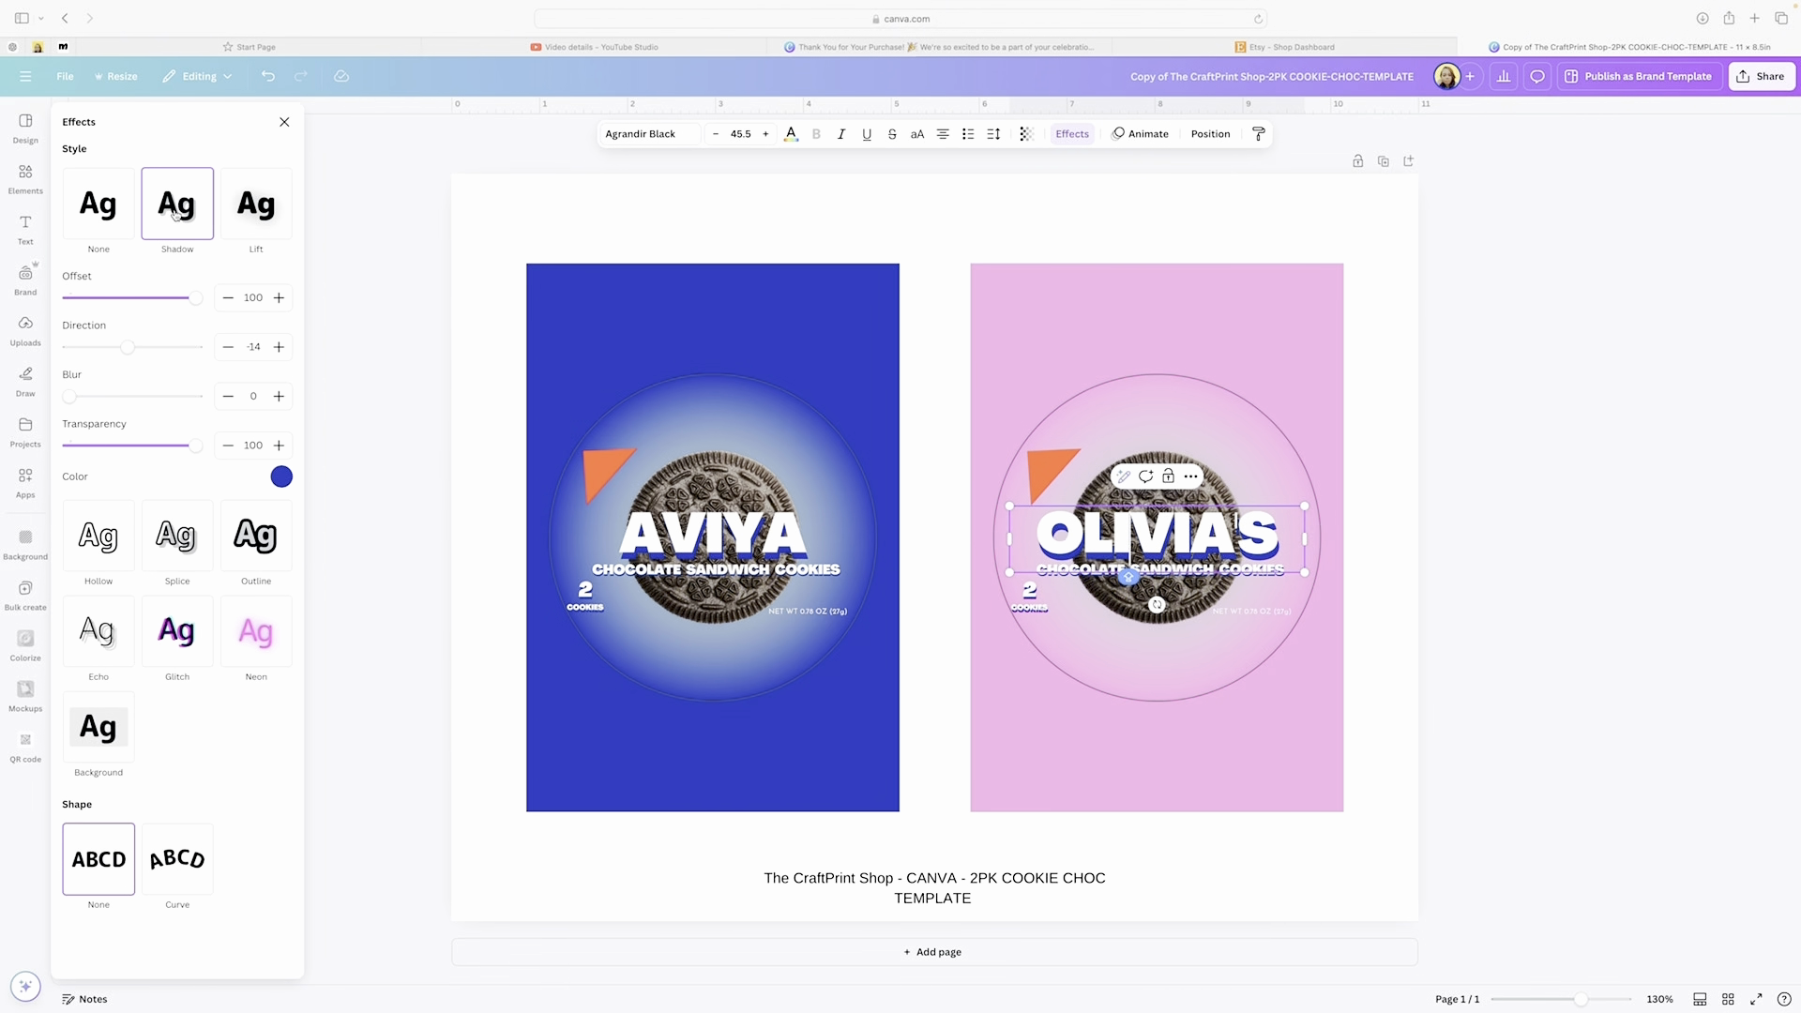
pyautogui.click(281, 477)
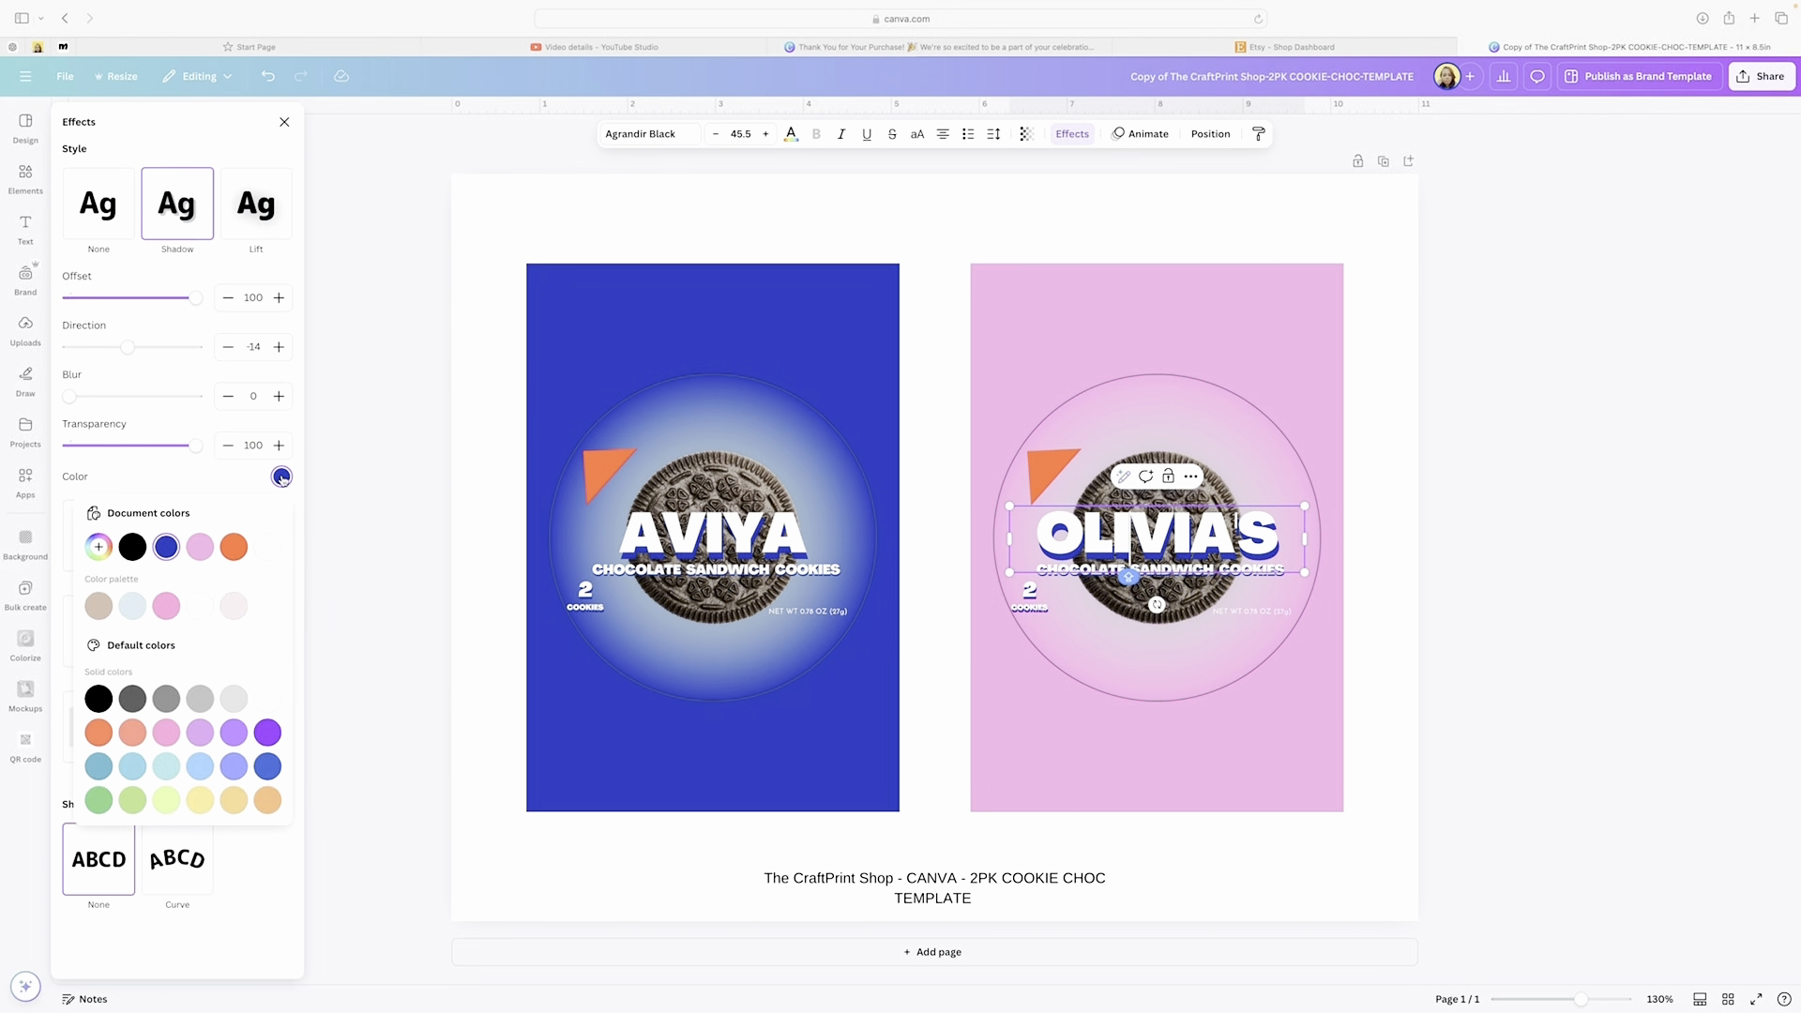
pyautogui.click(168, 605)
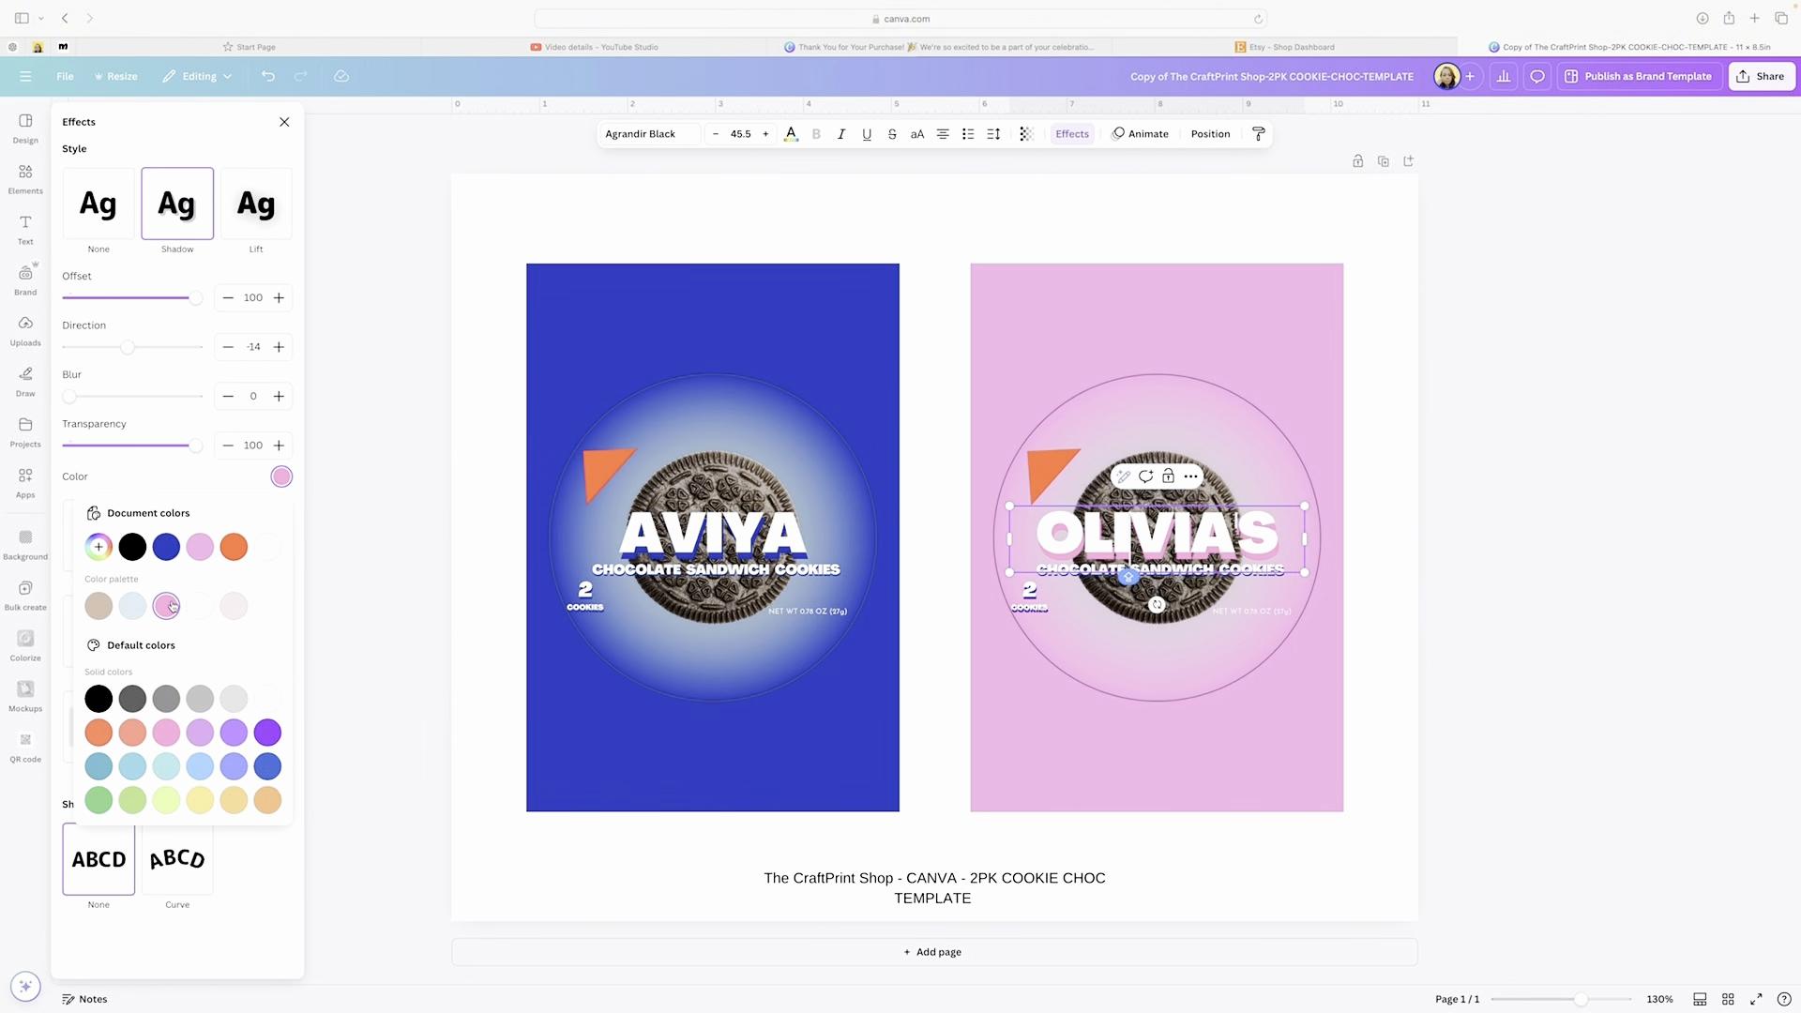
pyautogui.scroll(1, 980, 577)
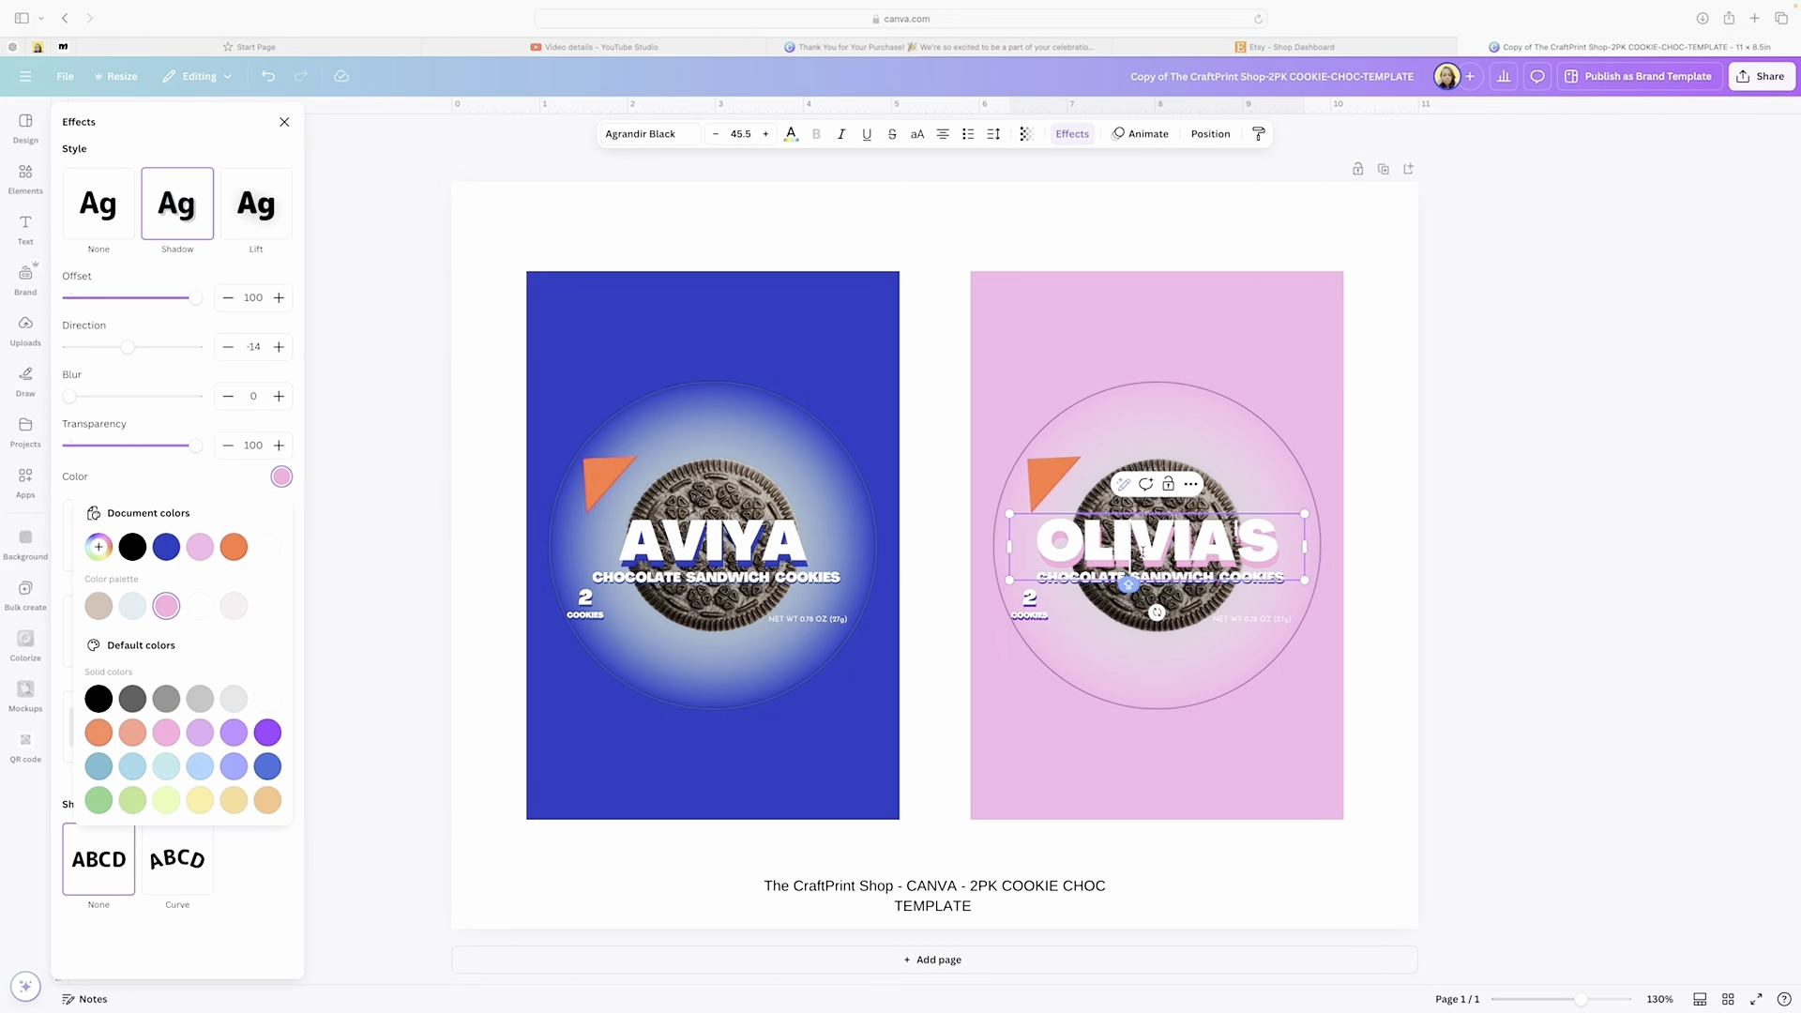
pyautogui.click(97, 545)
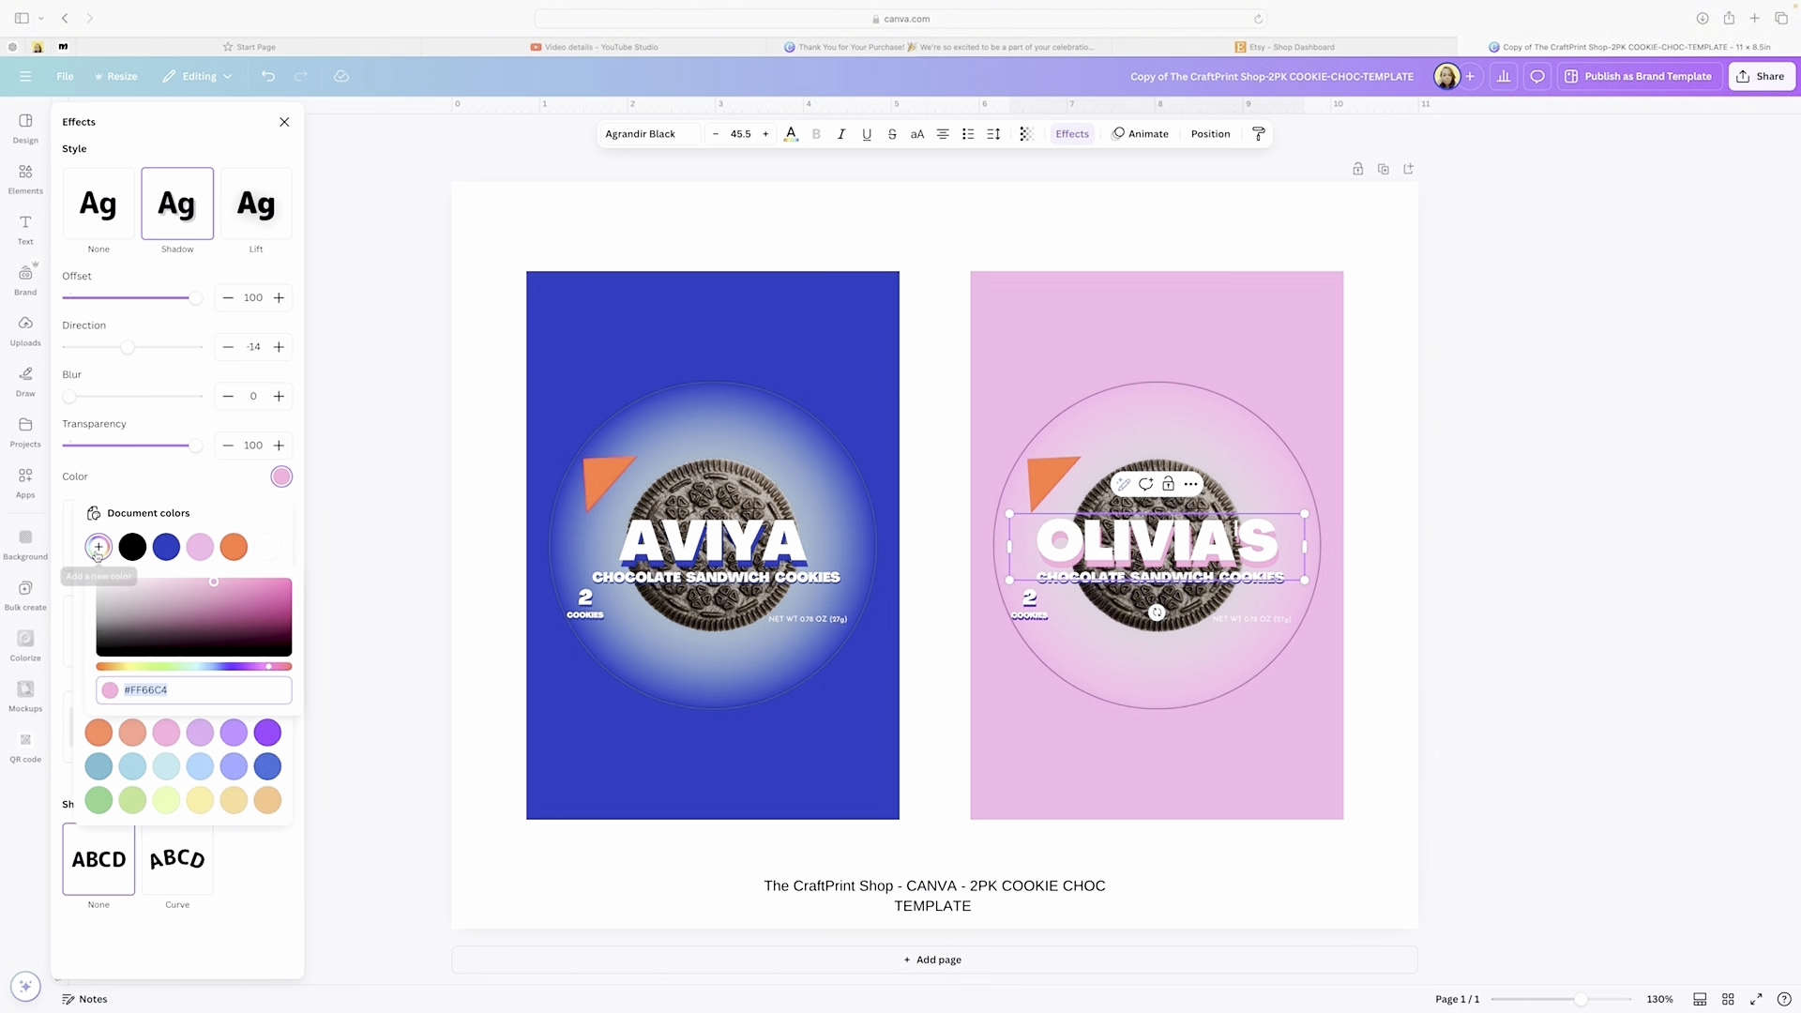
pyautogui.click(284, 584)
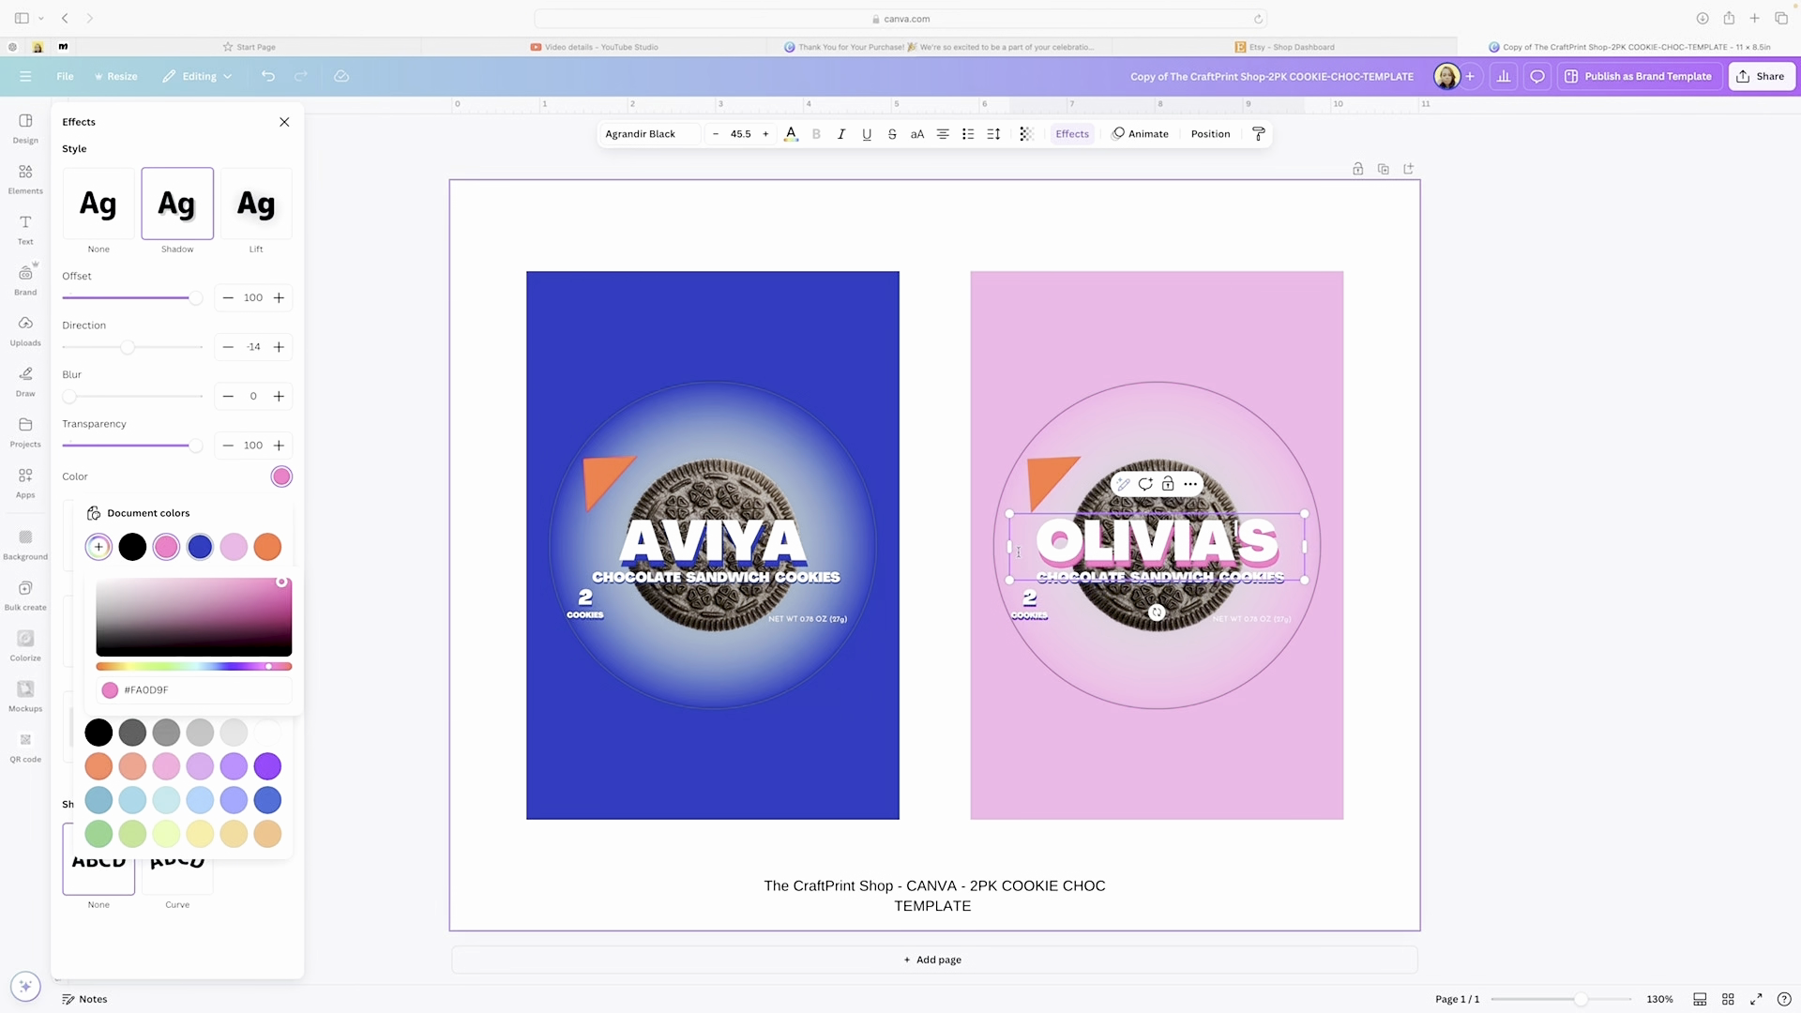
pyautogui.click(1089, 645)
# - Set the text shadows of "2 COOKIES" and "CHOCOLATE SANDWICH COOKIES" on the right wrapper to the document's hot pink
pyautogui.click(1029, 601)
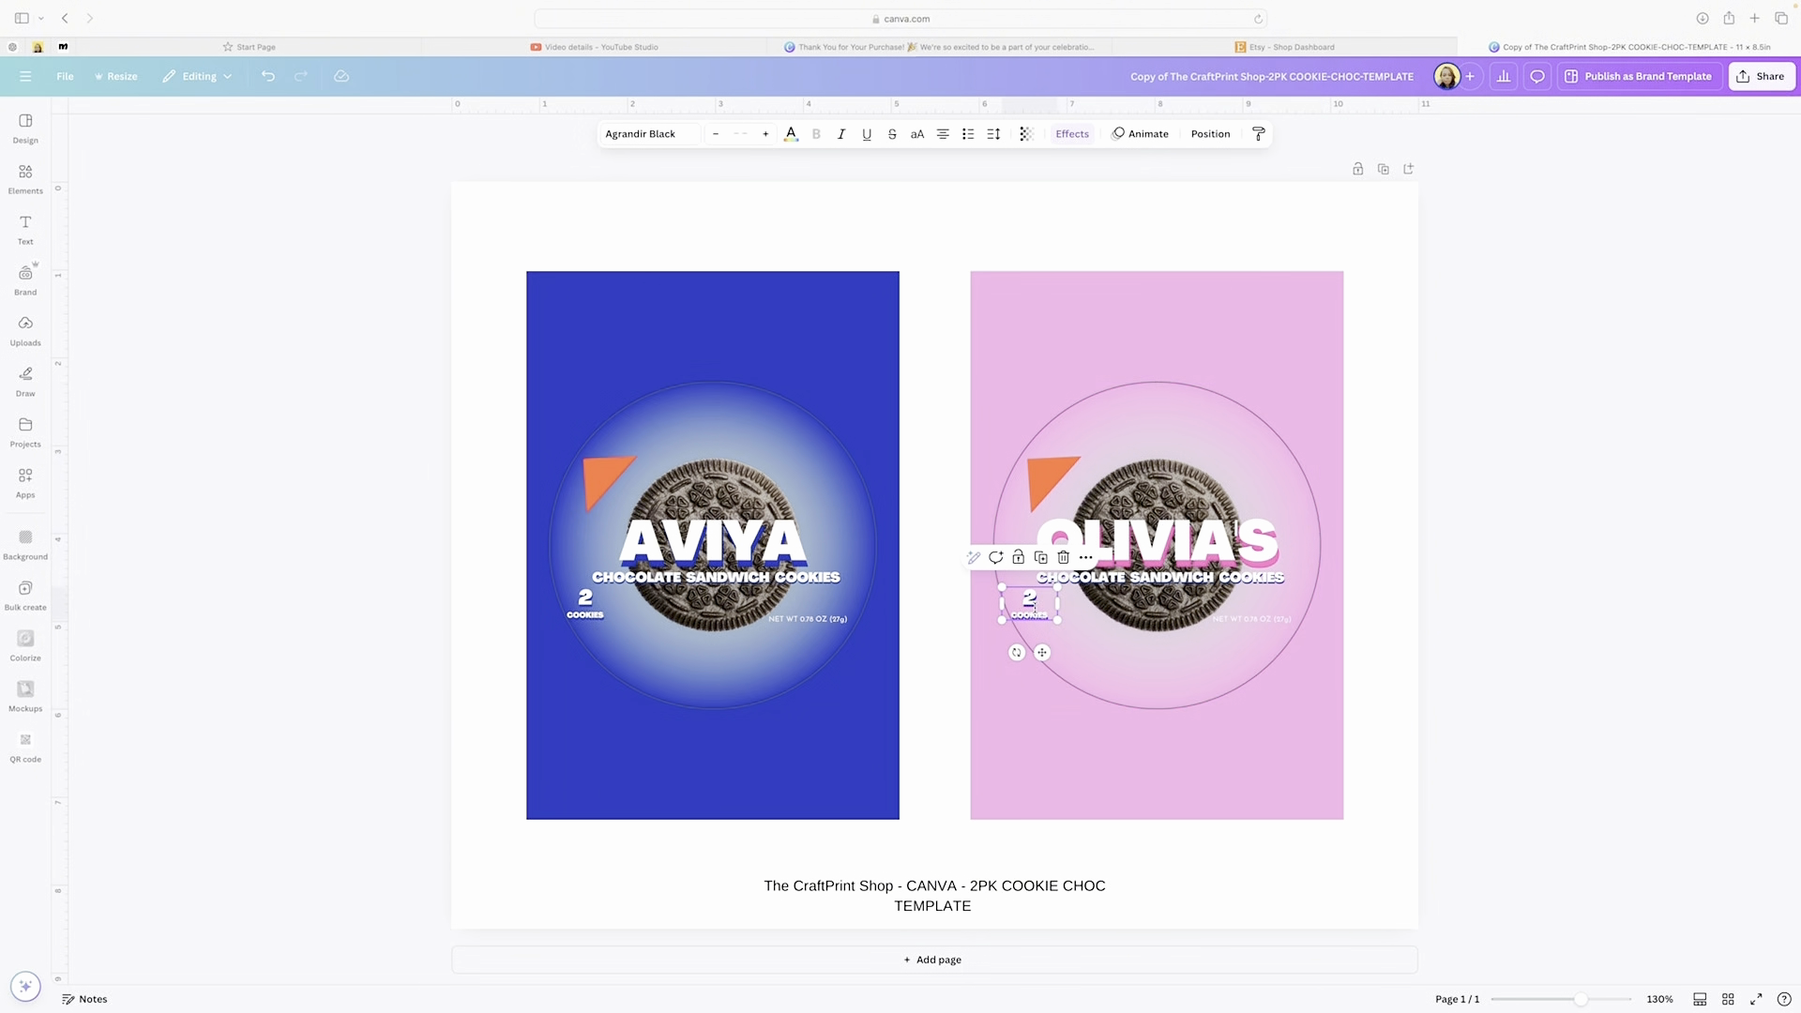
pyautogui.click(1070, 133)
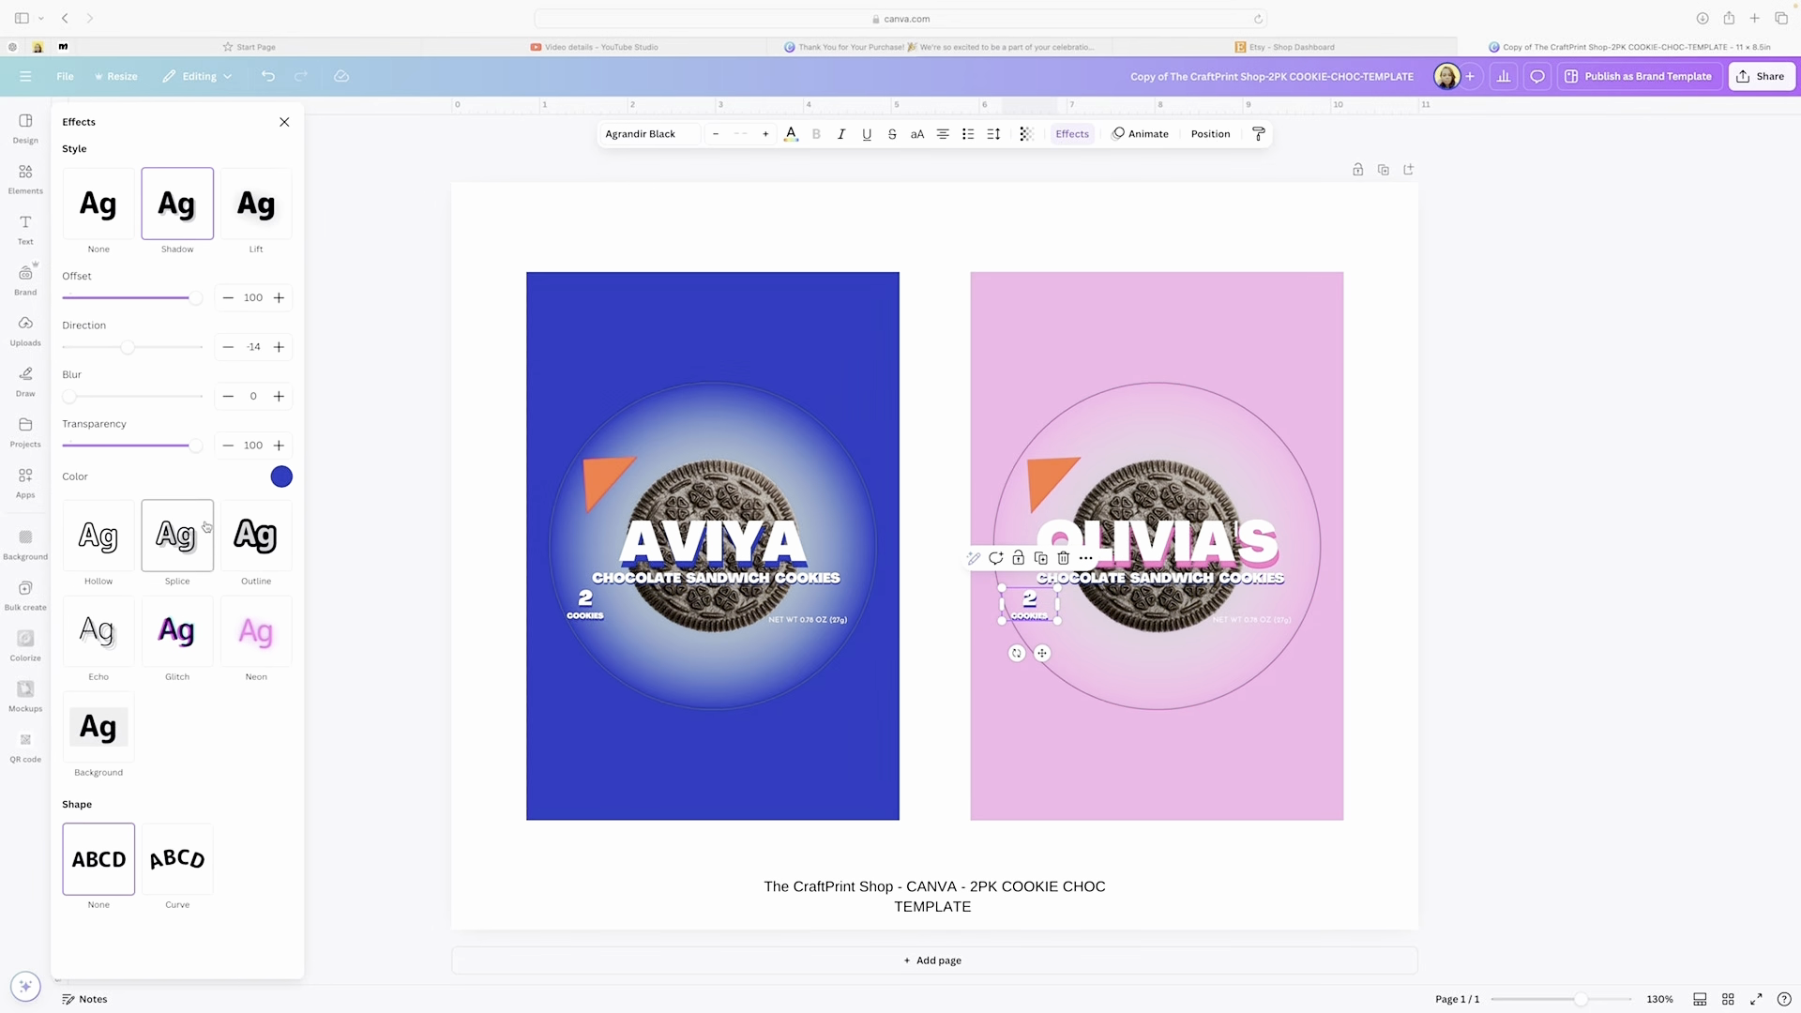
pyautogui.click(281, 476)
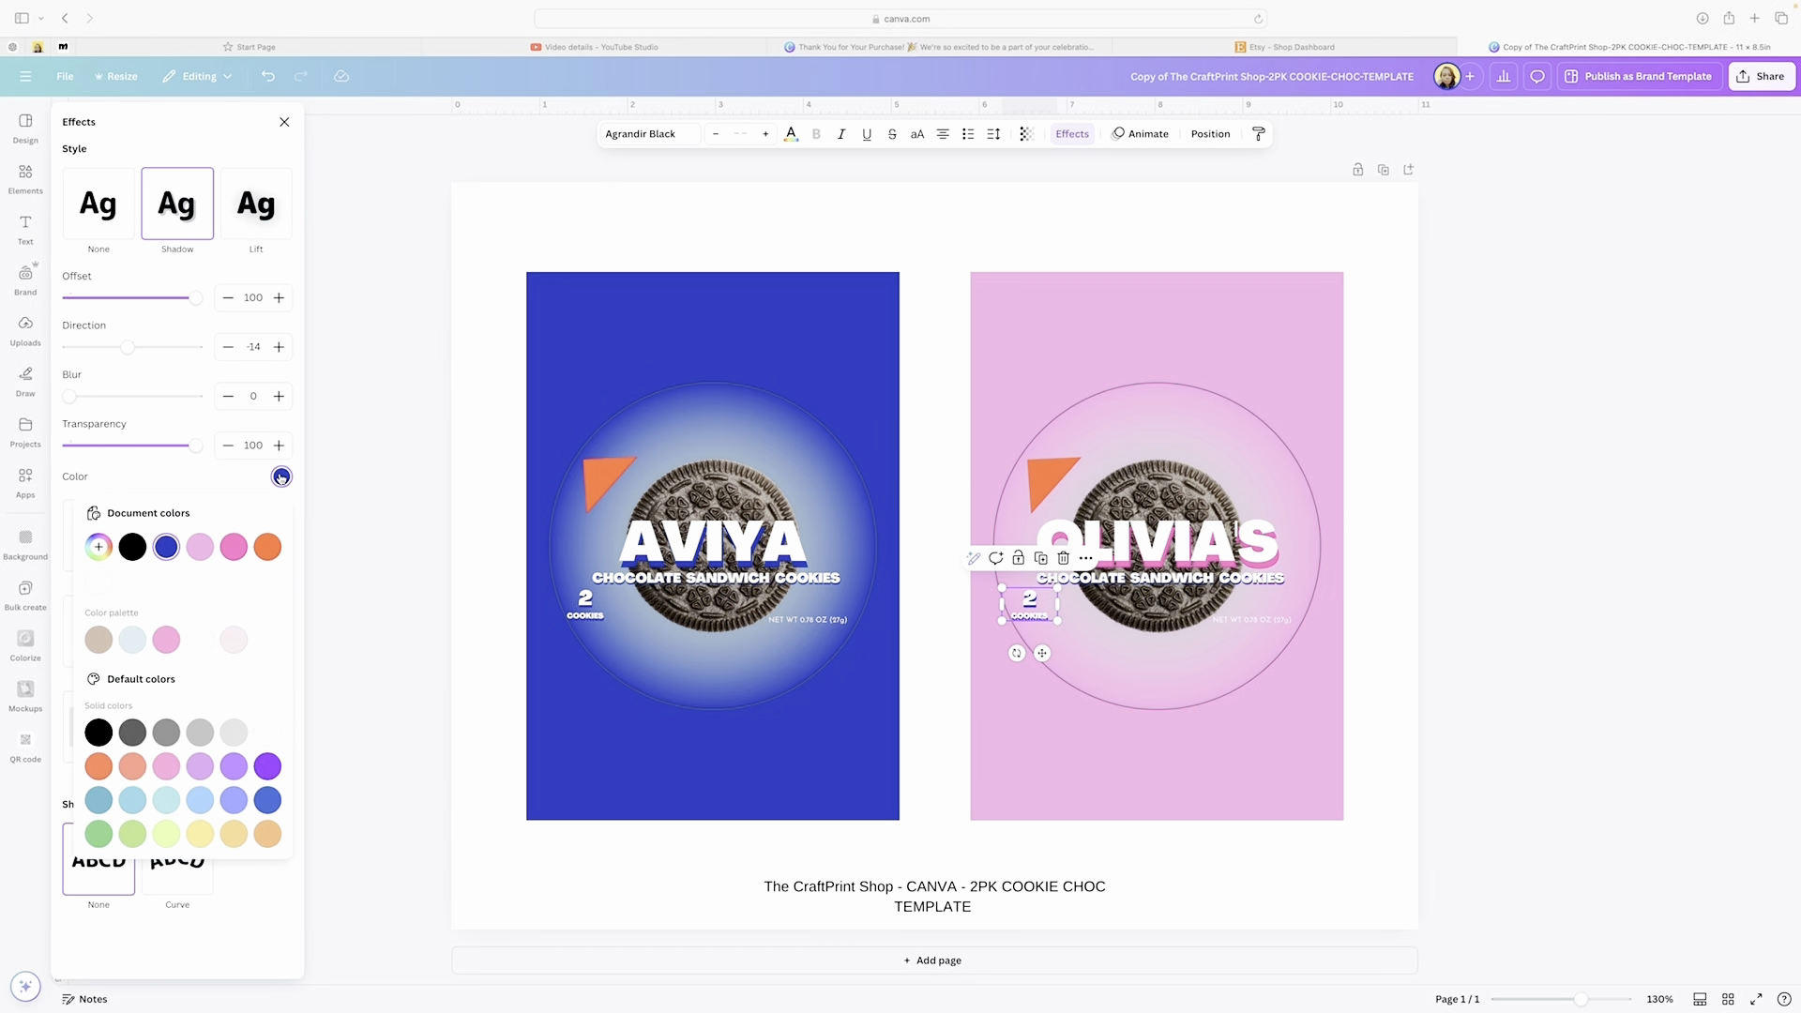
pyautogui.click(235, 552)
pyautogui.click(1216, 578)
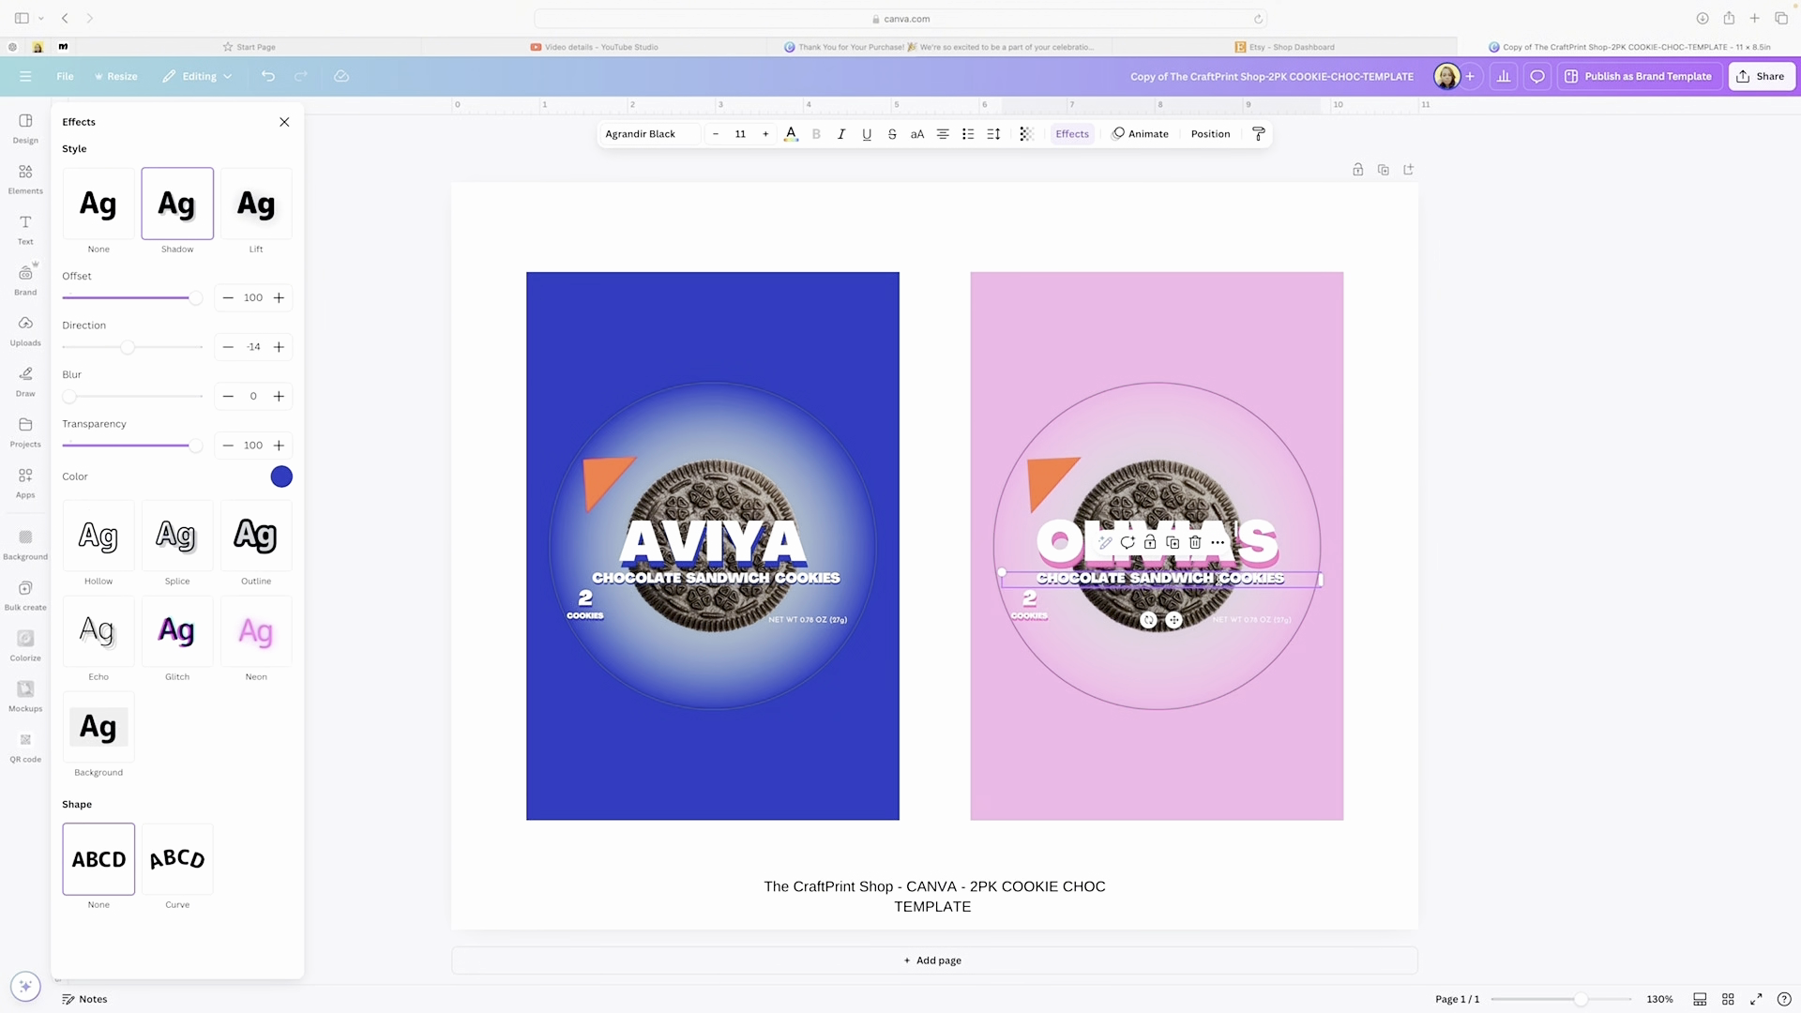
pyautogui.click(281, 478)
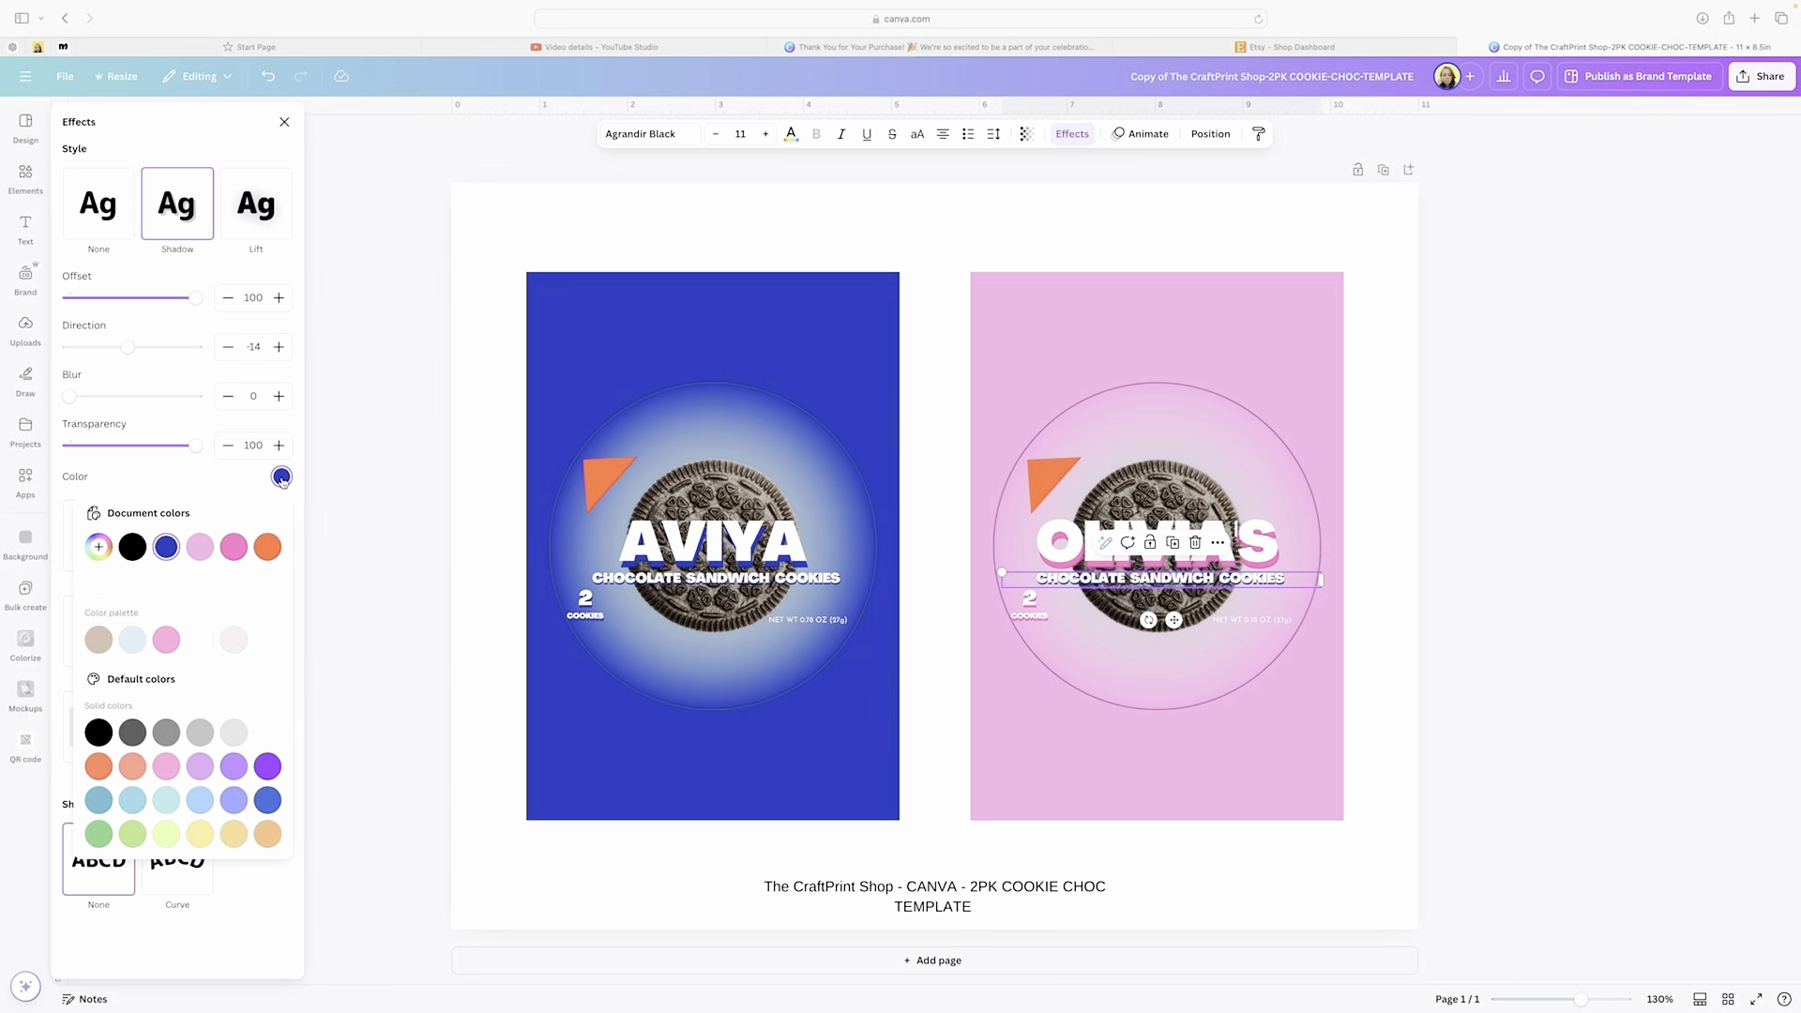
pyautogui.click(236, 547)
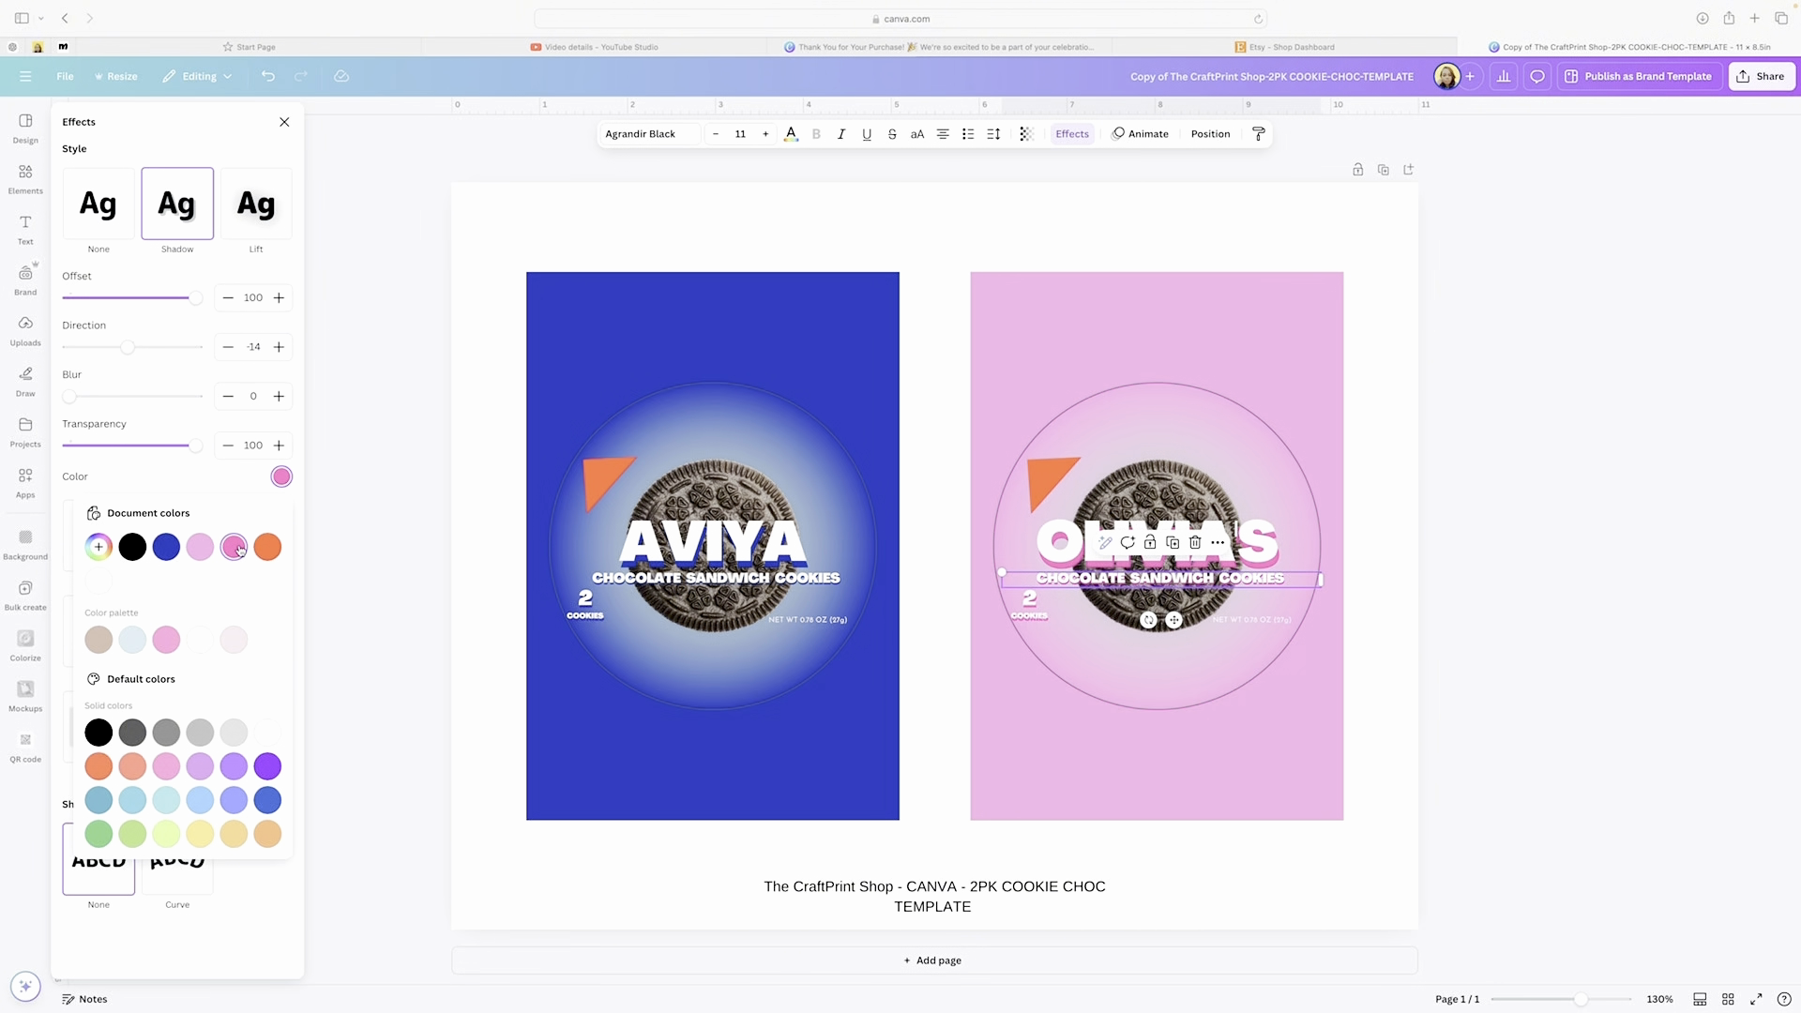
pyautogui.click(1229, 620)
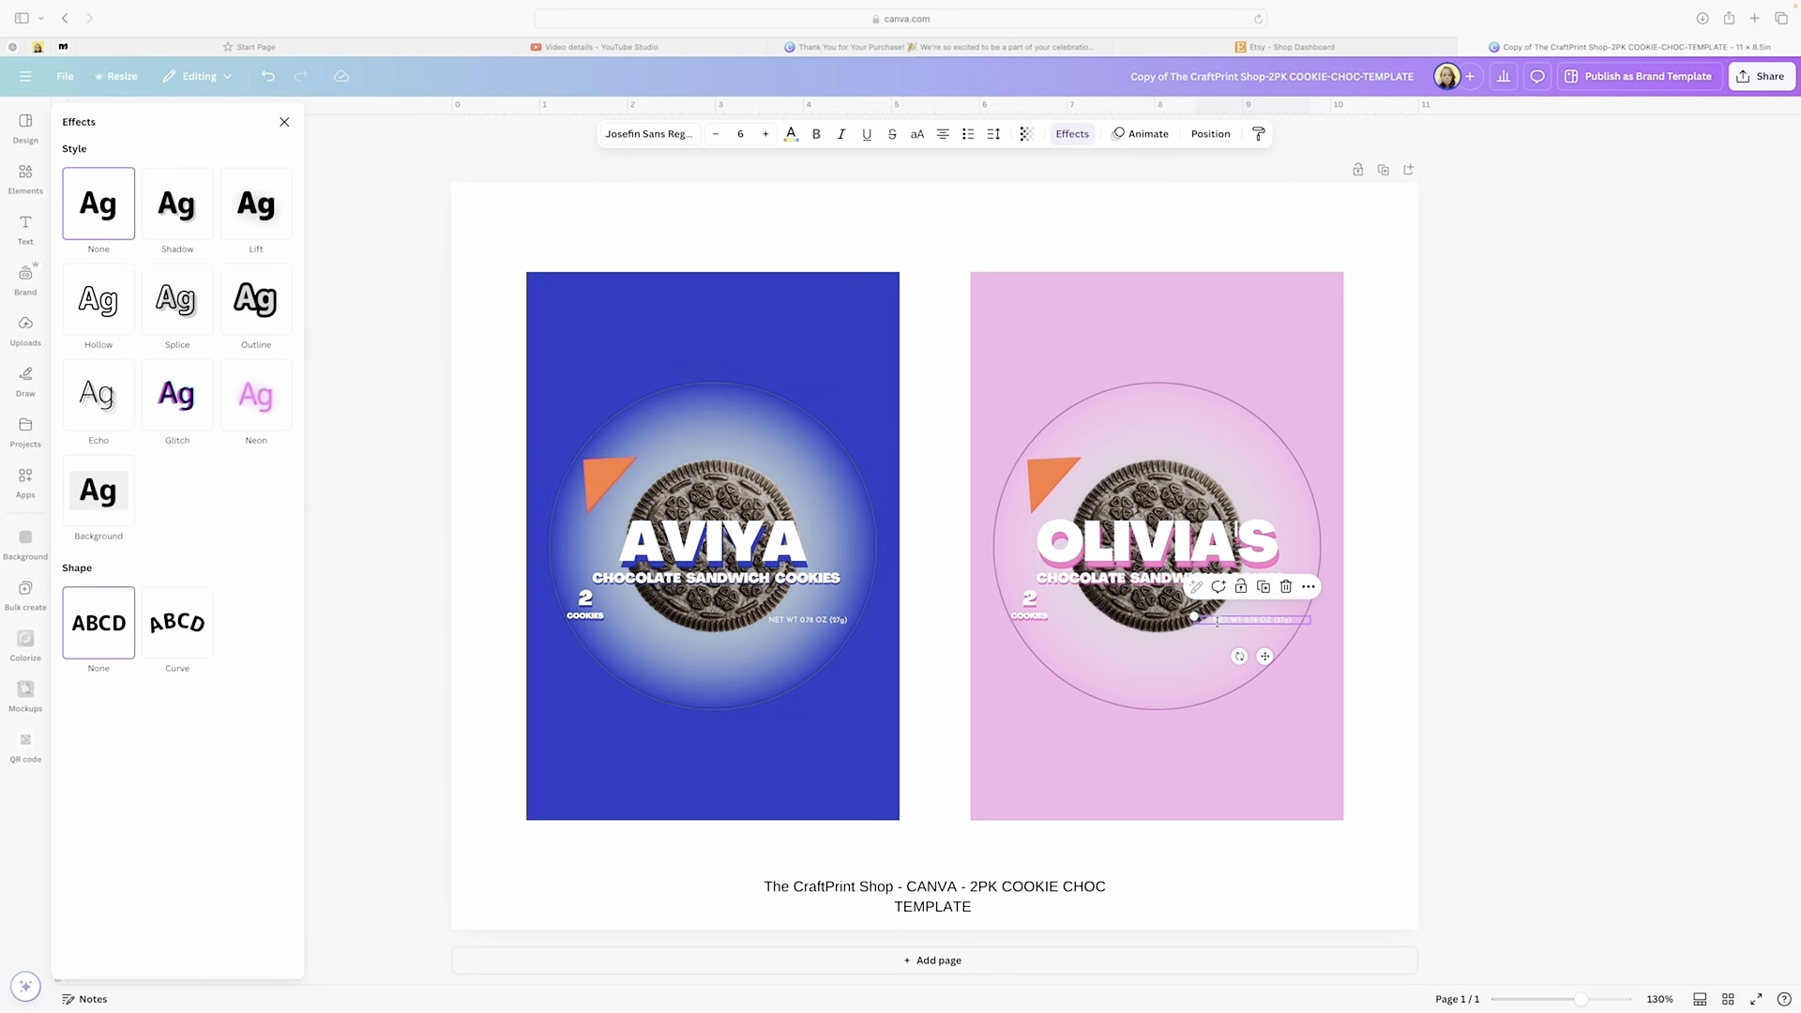
# - Recolor the orange triangle on the right wrapper to the document's hot pink
pyautogui.click(1045, 487)
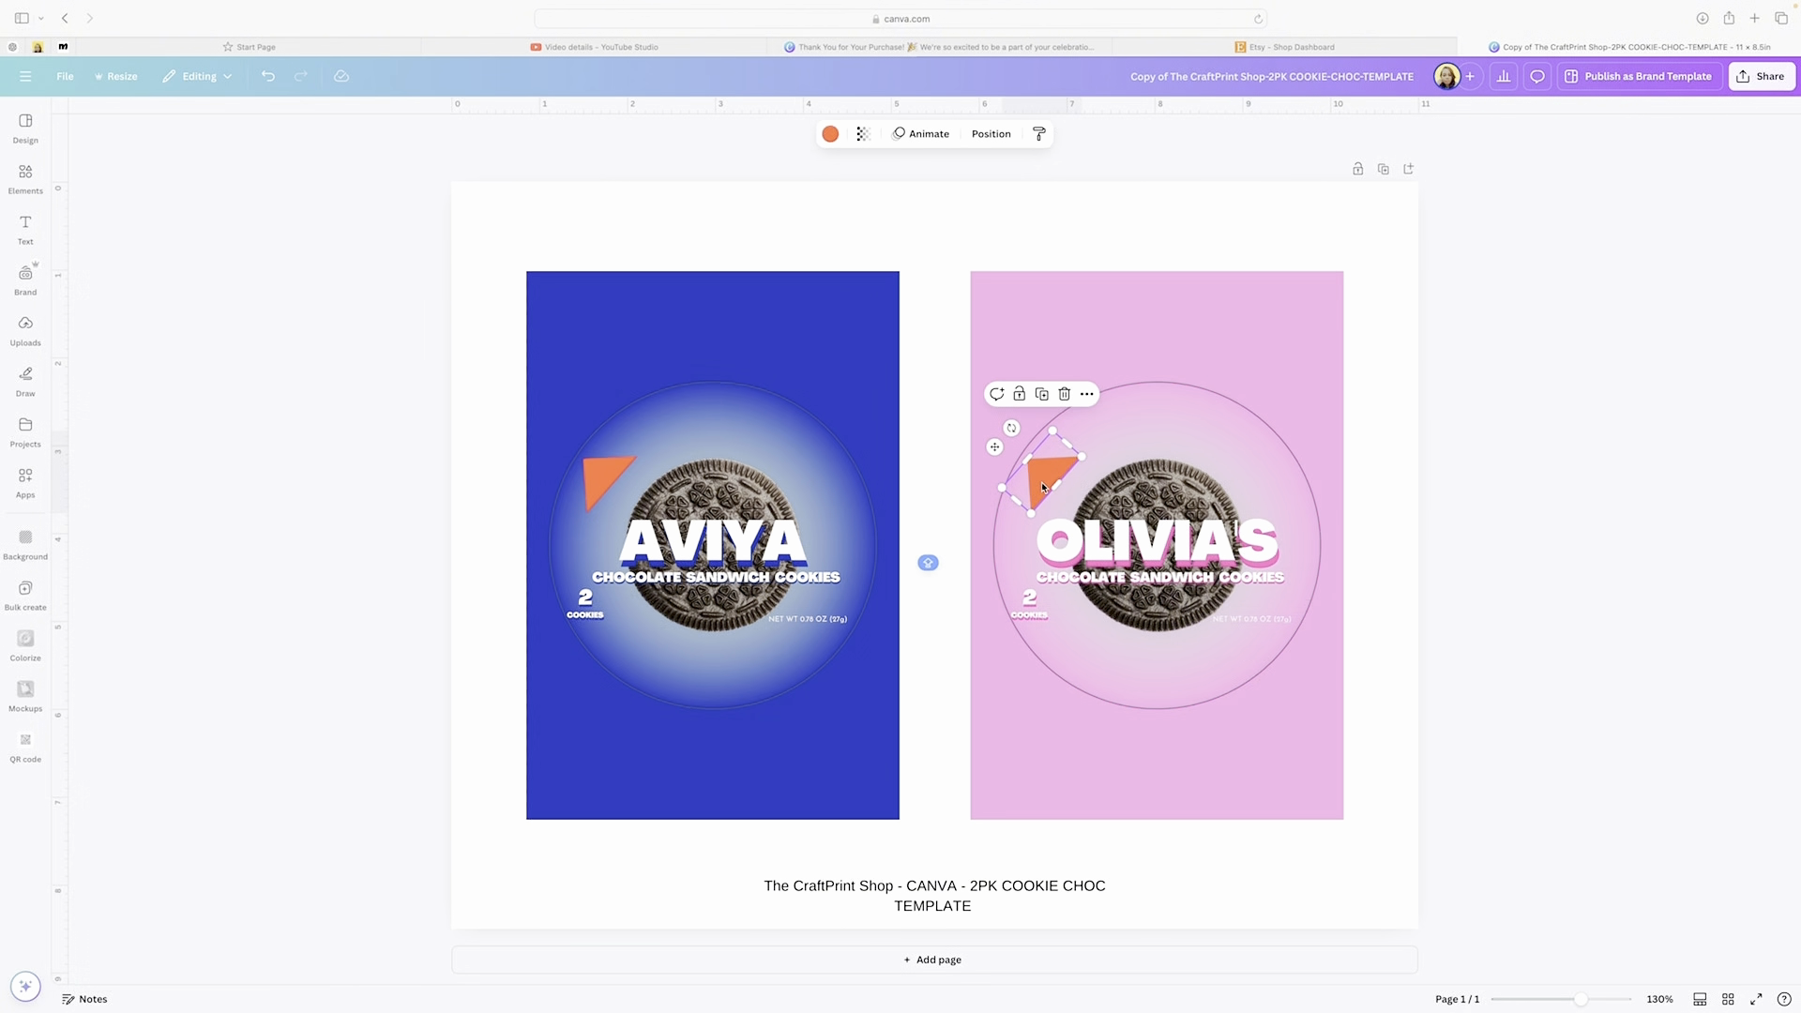
pyautogui.scroll(-1, 928, 525)
pyautogui.click(830, 133)
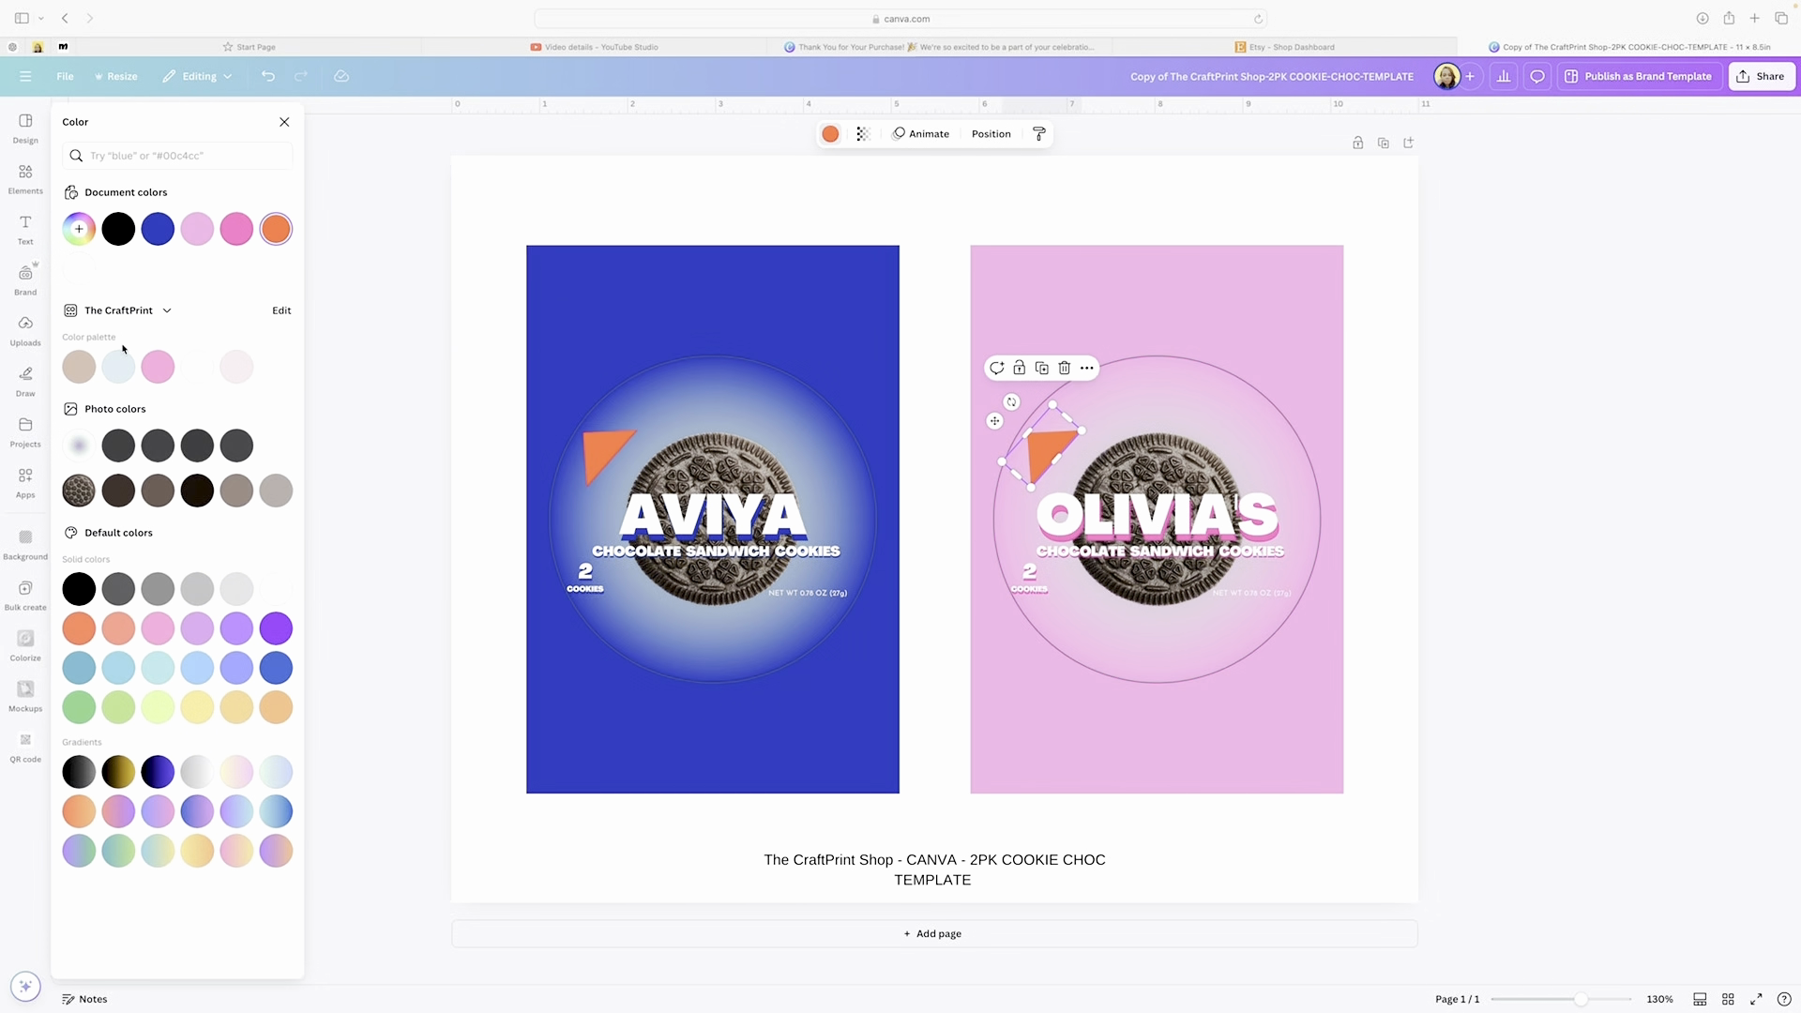
pyautogui.click(236, 229)
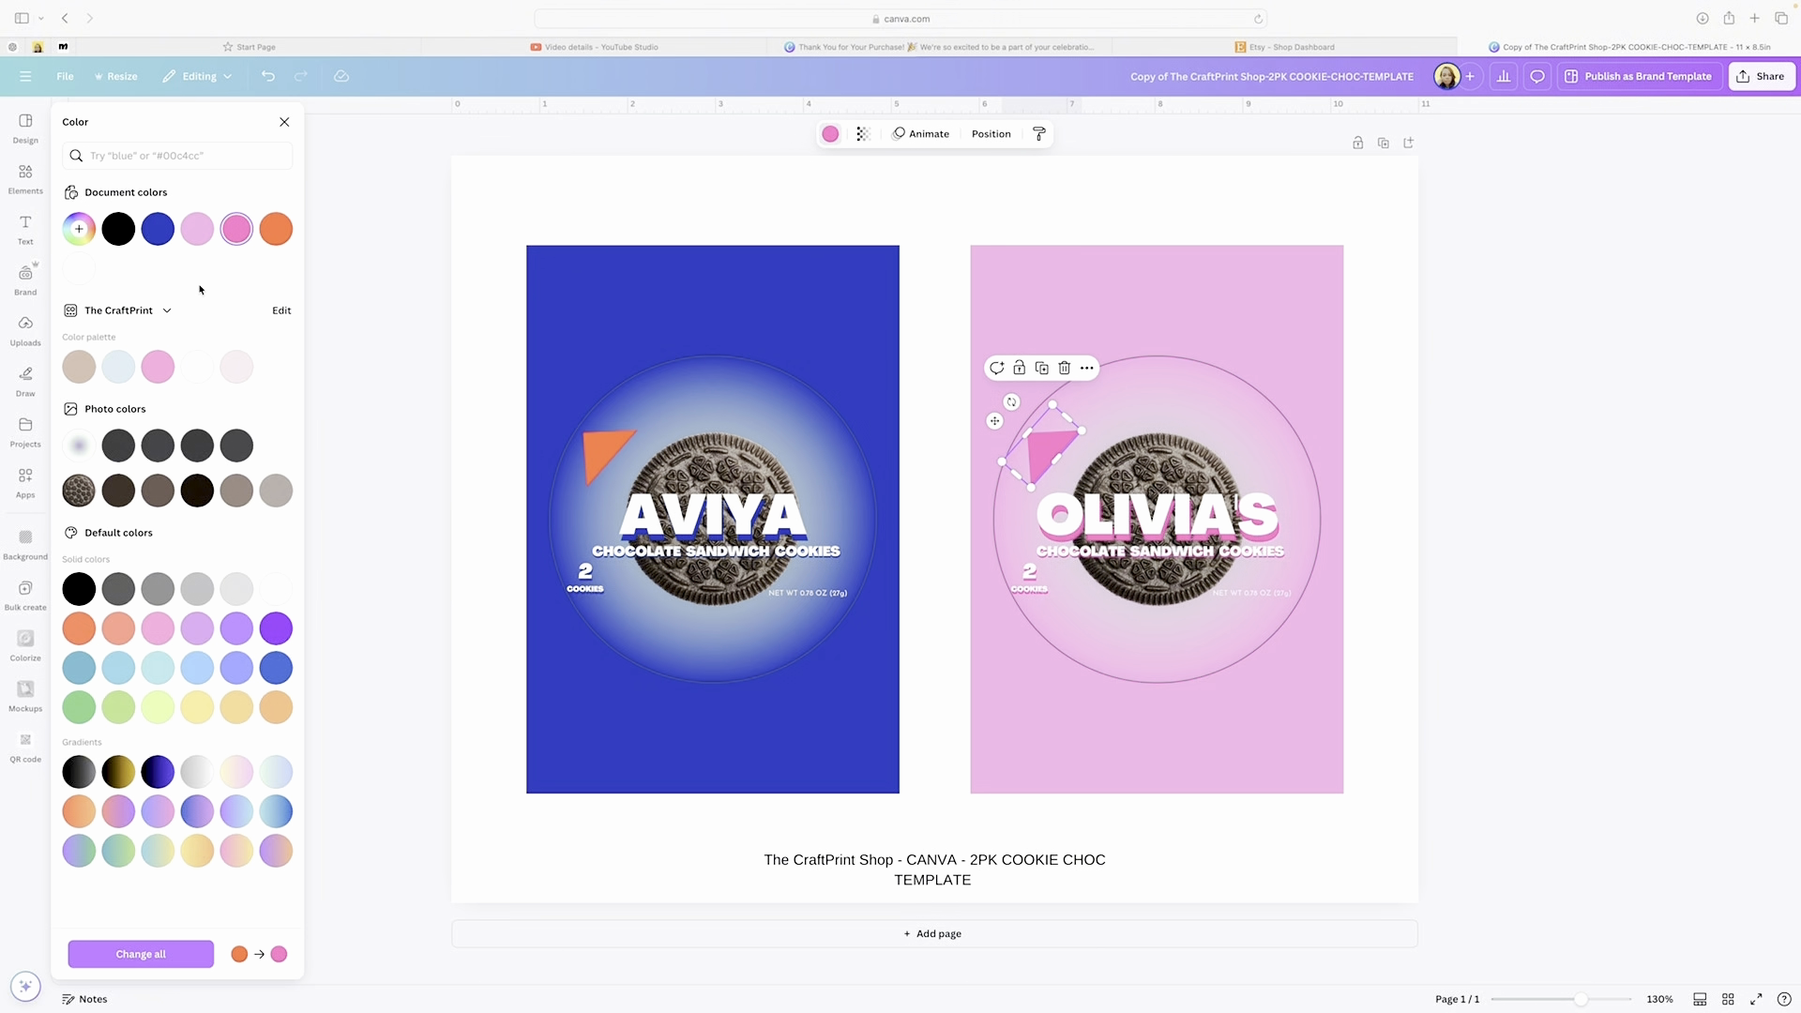
# - Add the Hello Kitty face image from the uploads to the page and shift it toward the pink wrapper
pyautogui.click(982, 614)
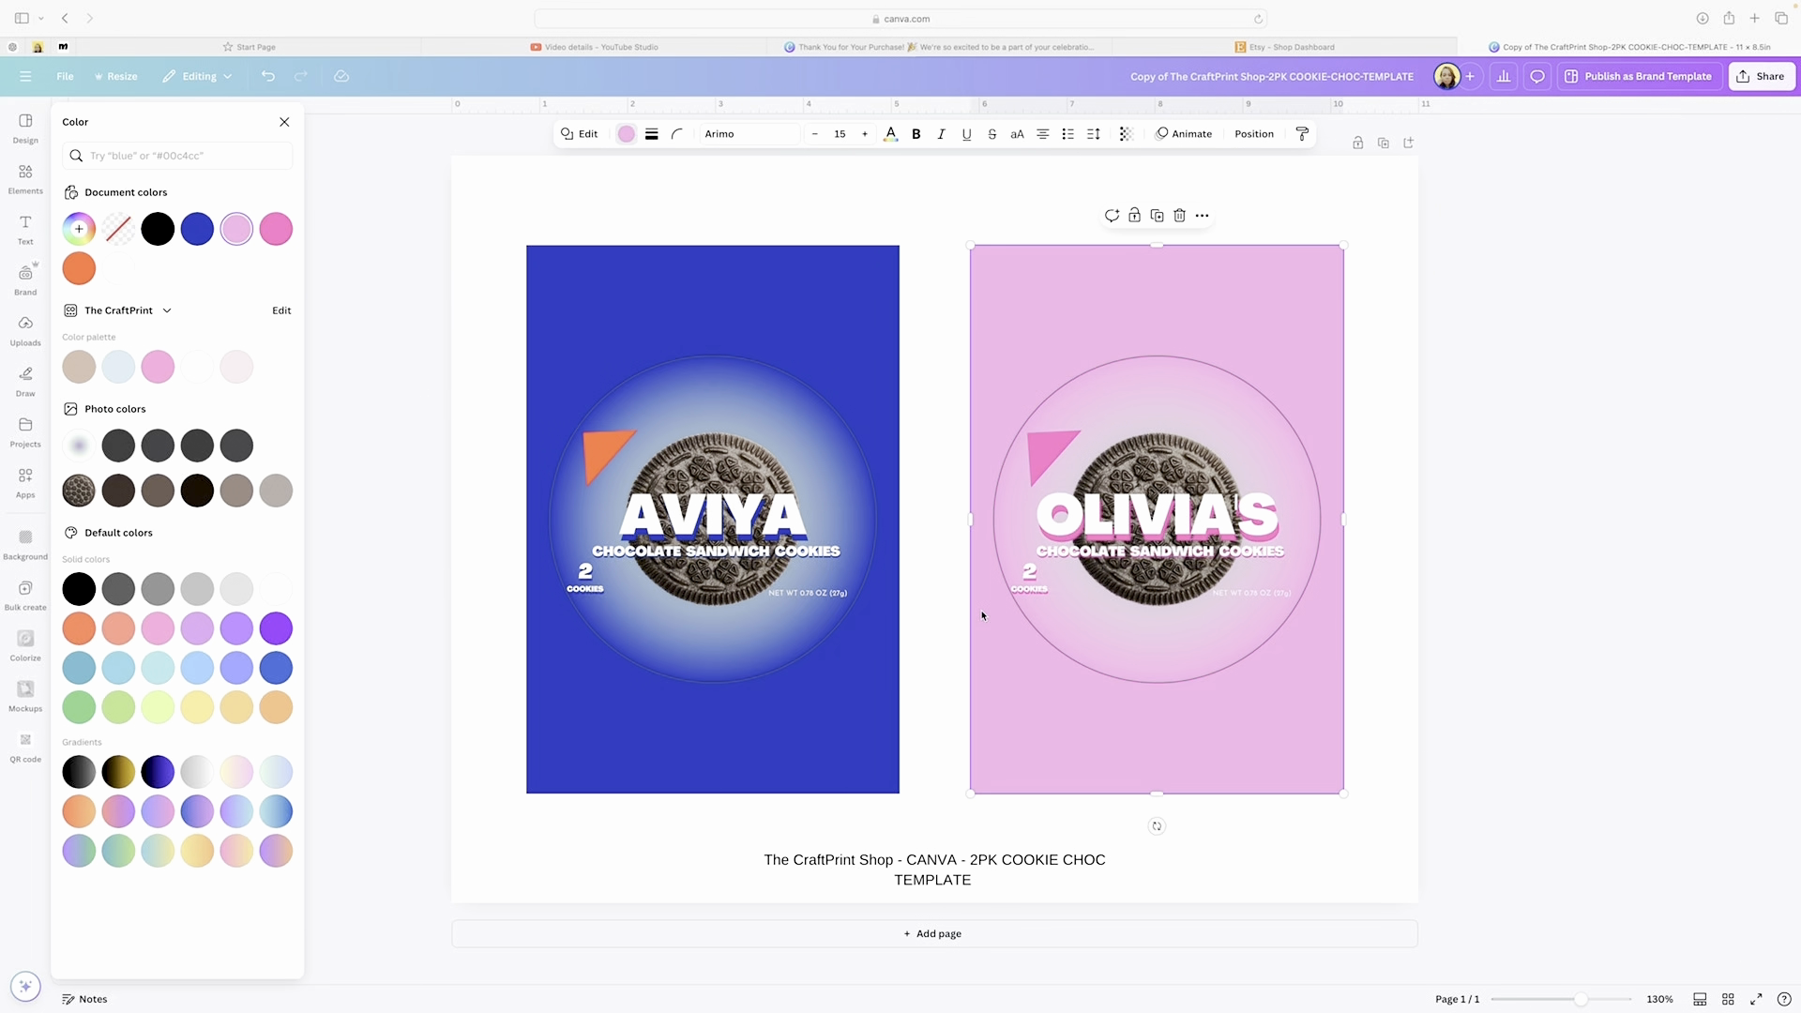
pyautogui.click(26, 329)
pyautogui.scroll(-2, 181, 349)
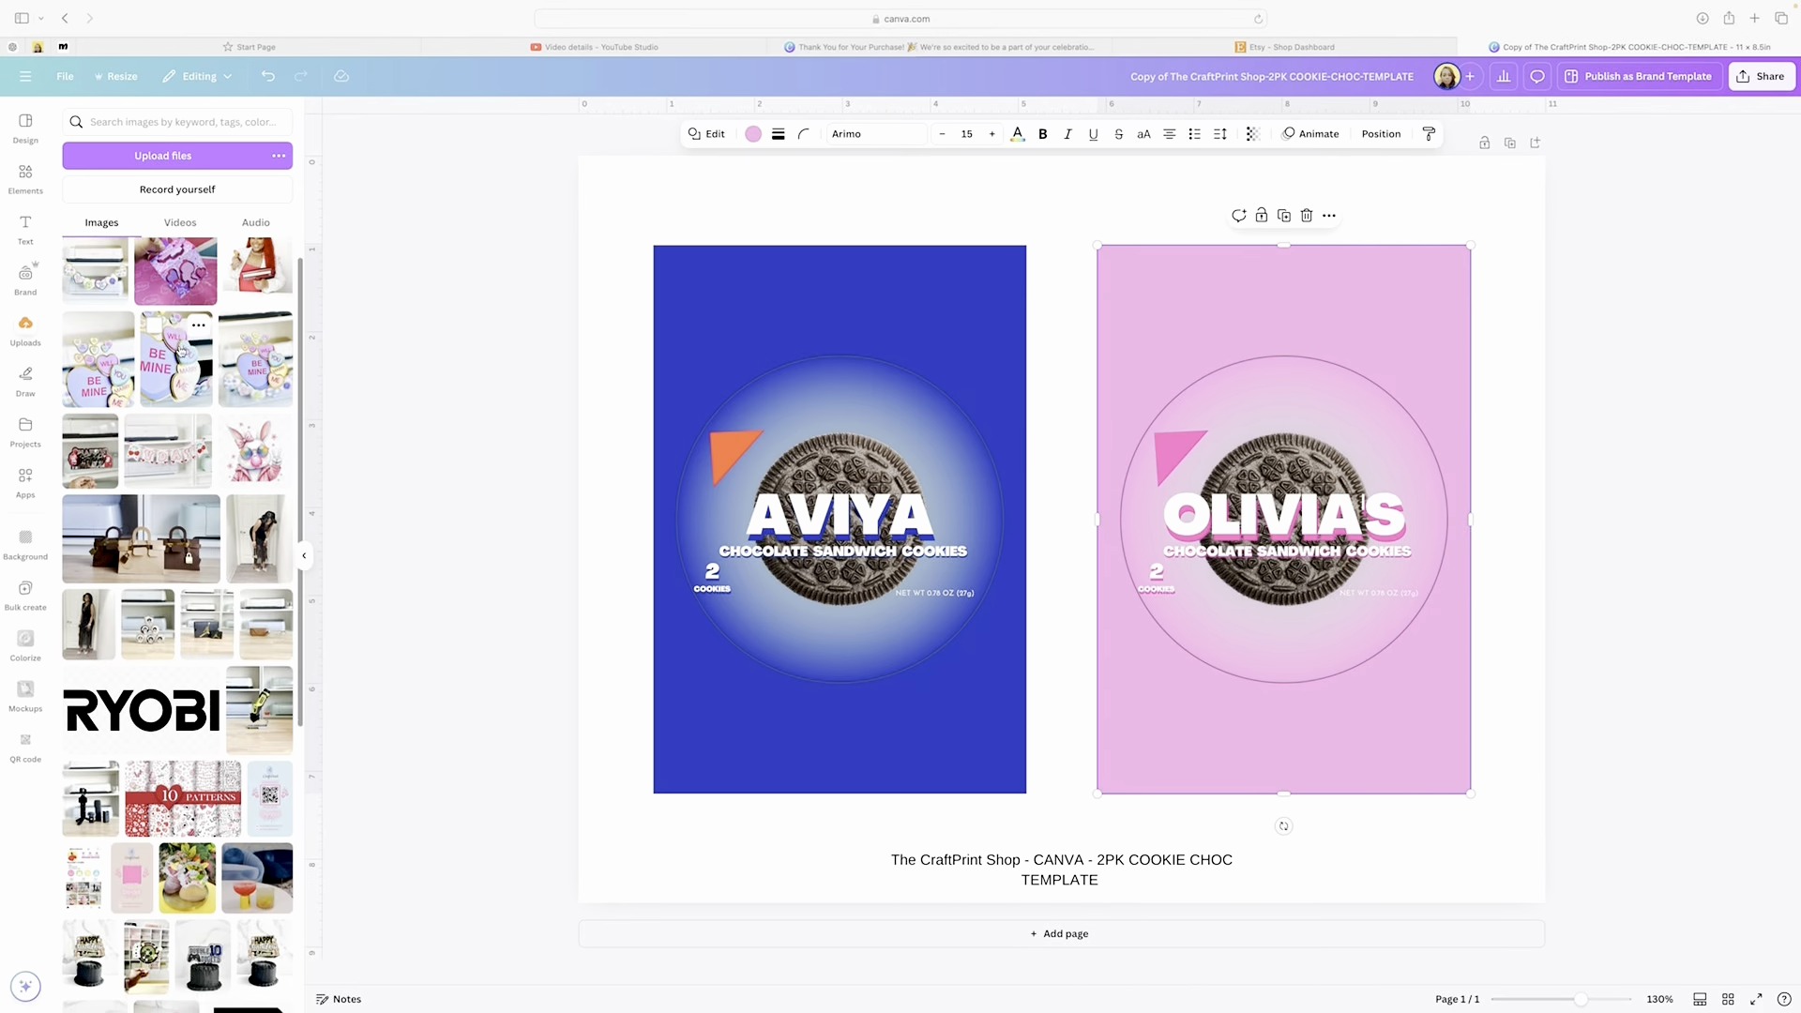
pyautogui.scroll(-15, 181, 349)
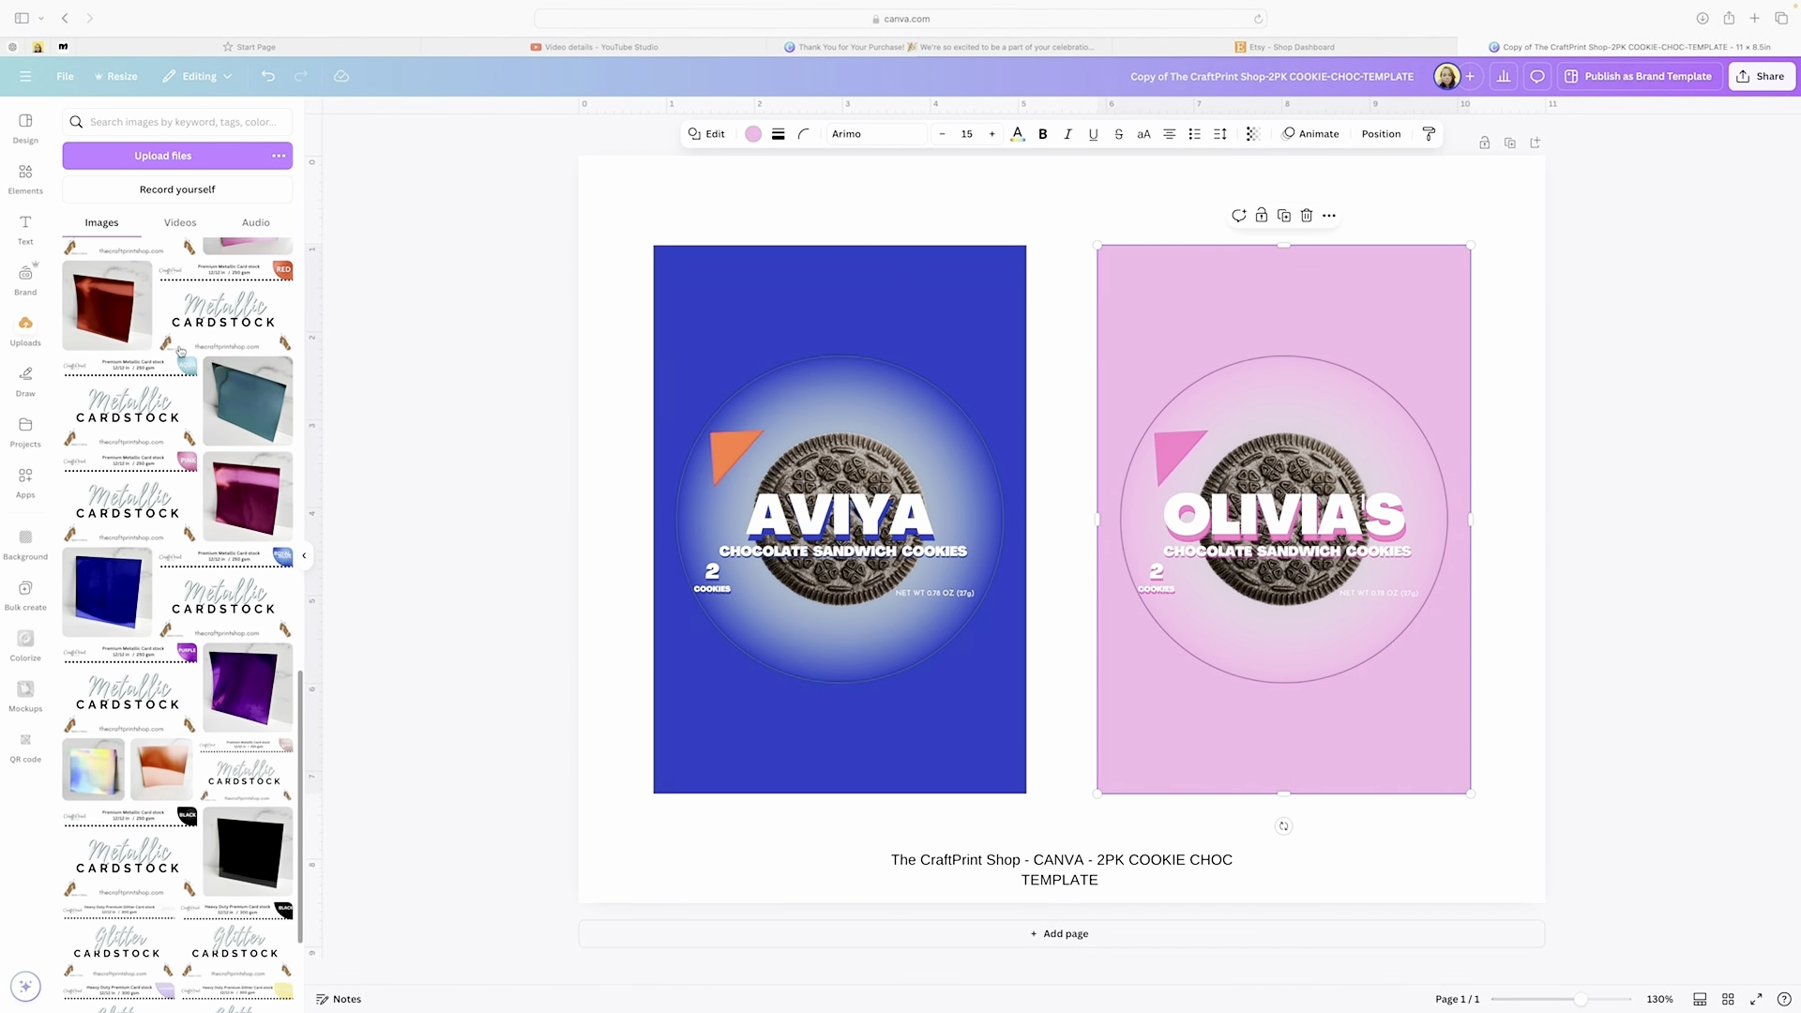
pyautogui.scroll(-15, 181, 349)
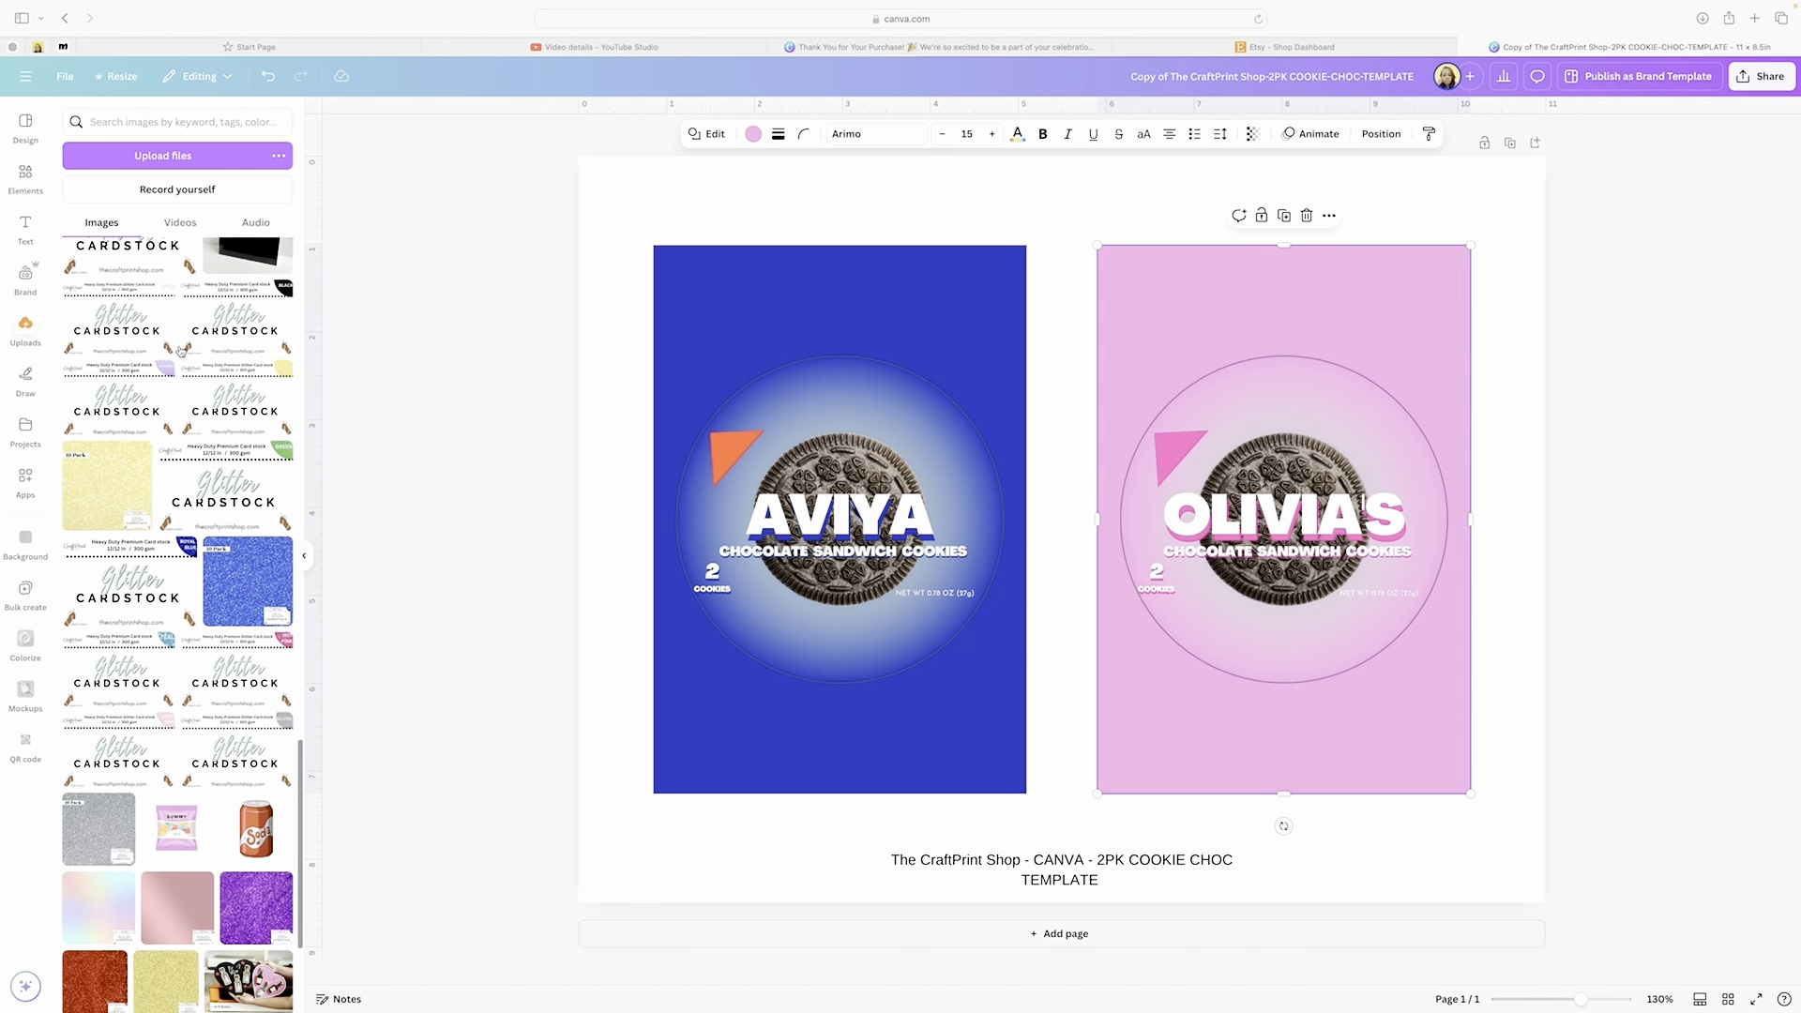
pyautogui.scroll(-15, 181, 350)
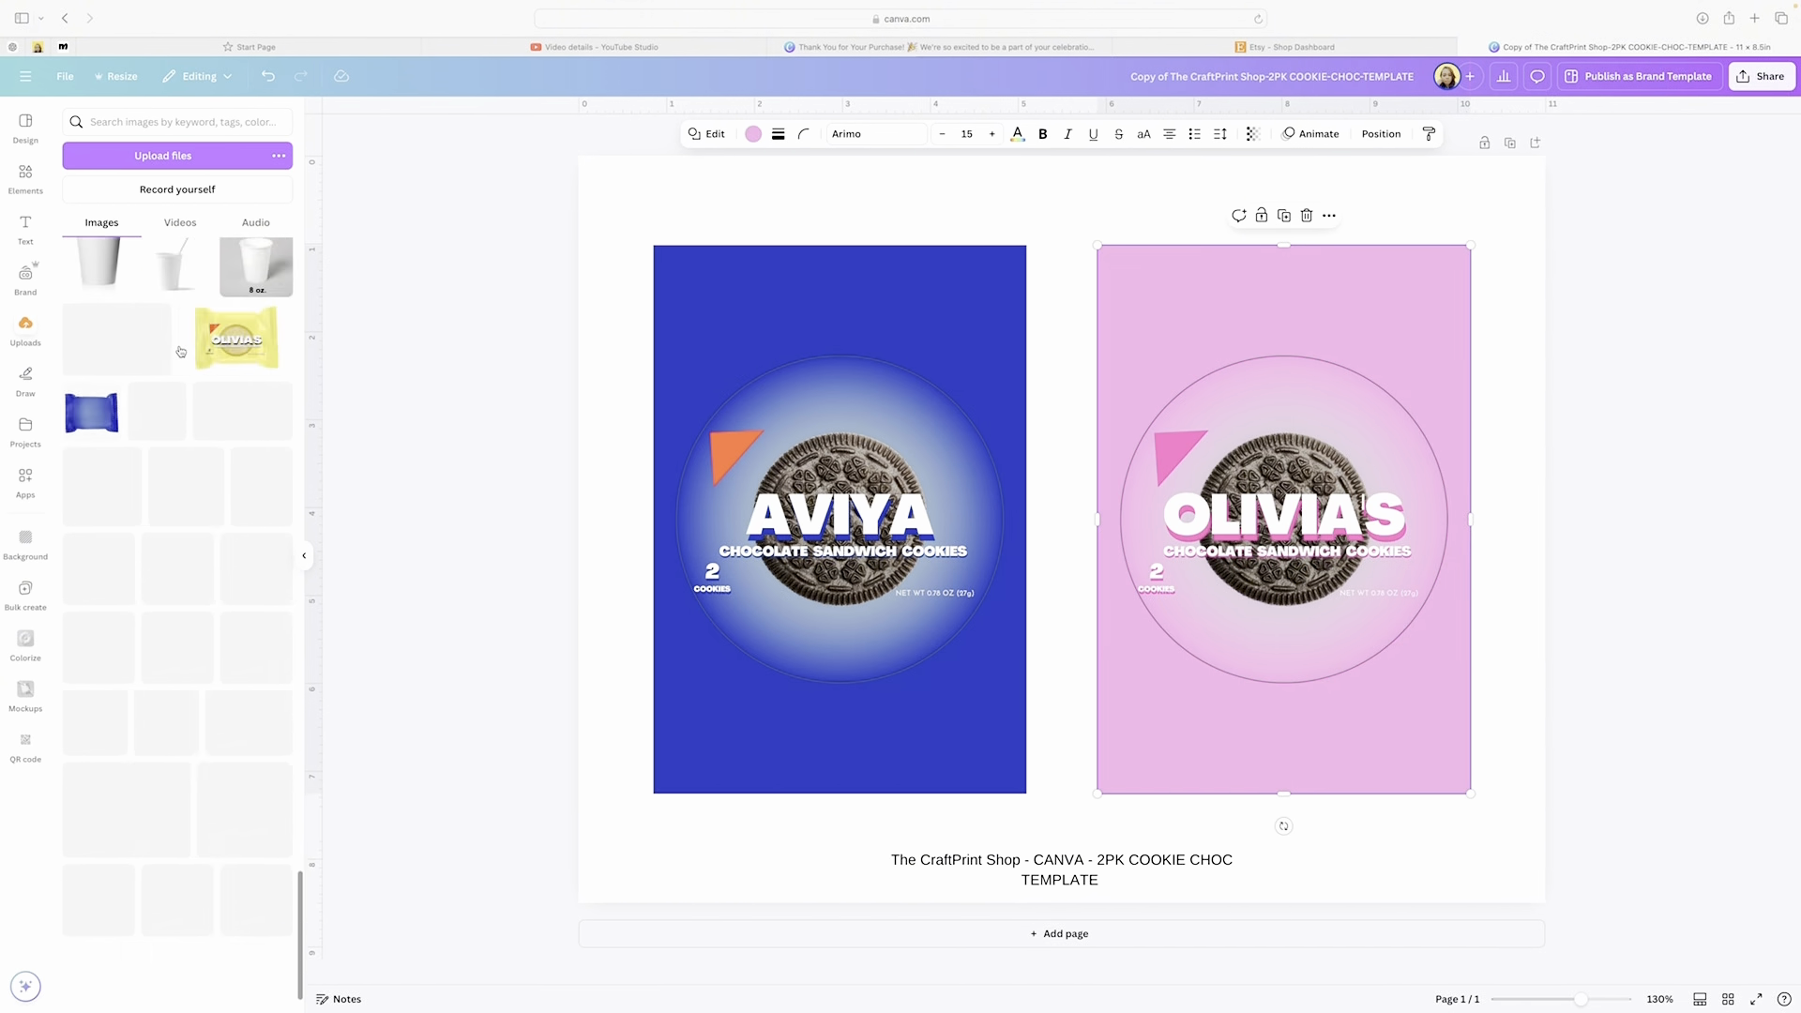
pyautogui.scroll(-15, 181, 351)
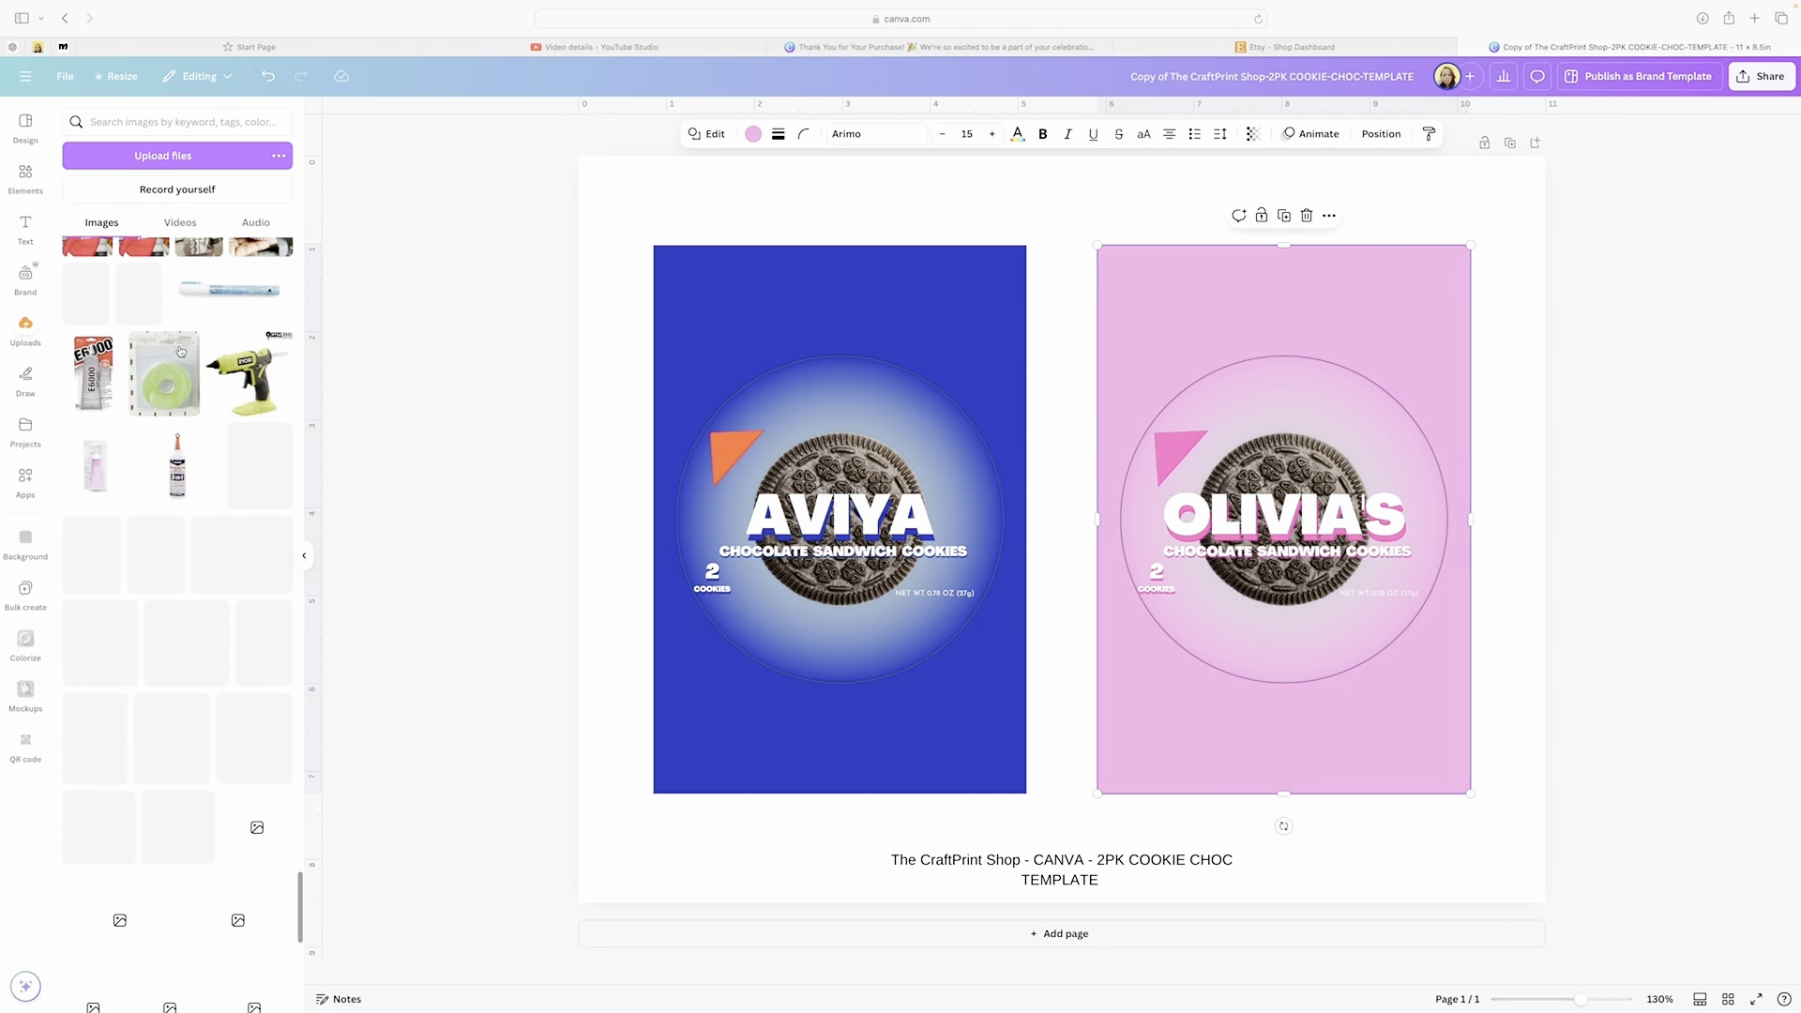
pyautogui.scroll(10, 181, 350)
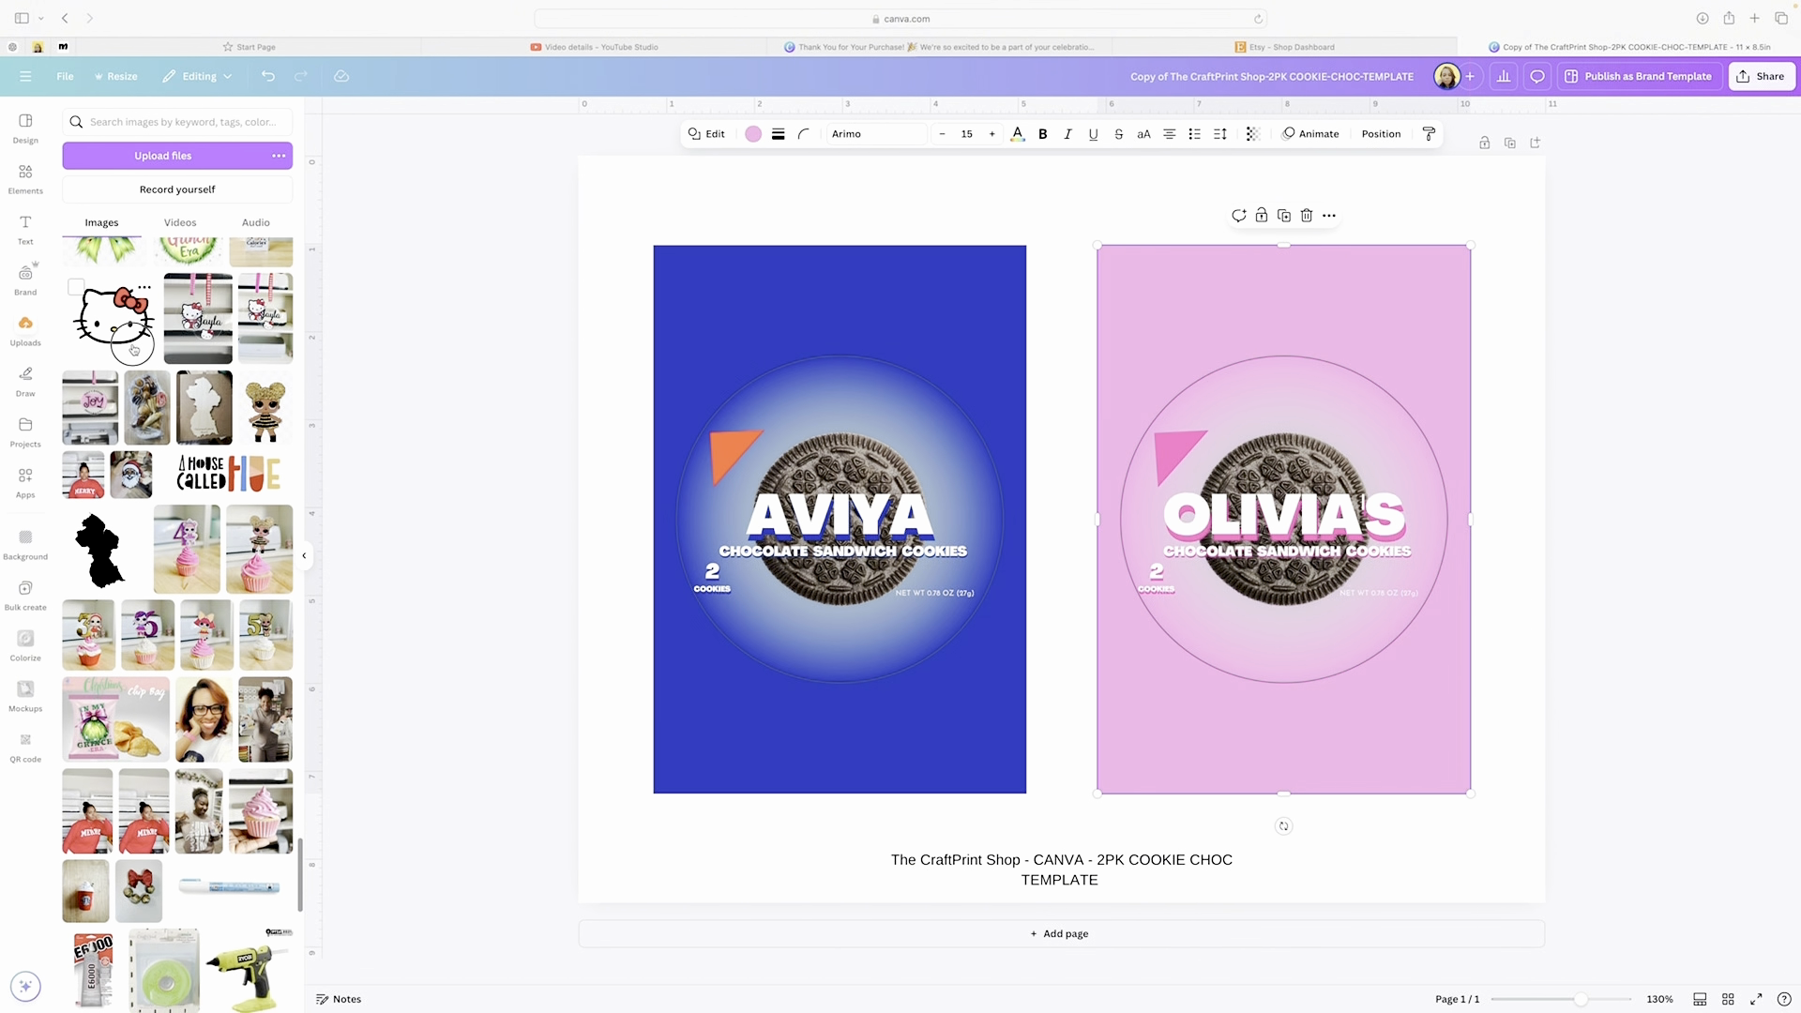
pyautogui.click(133, 349)
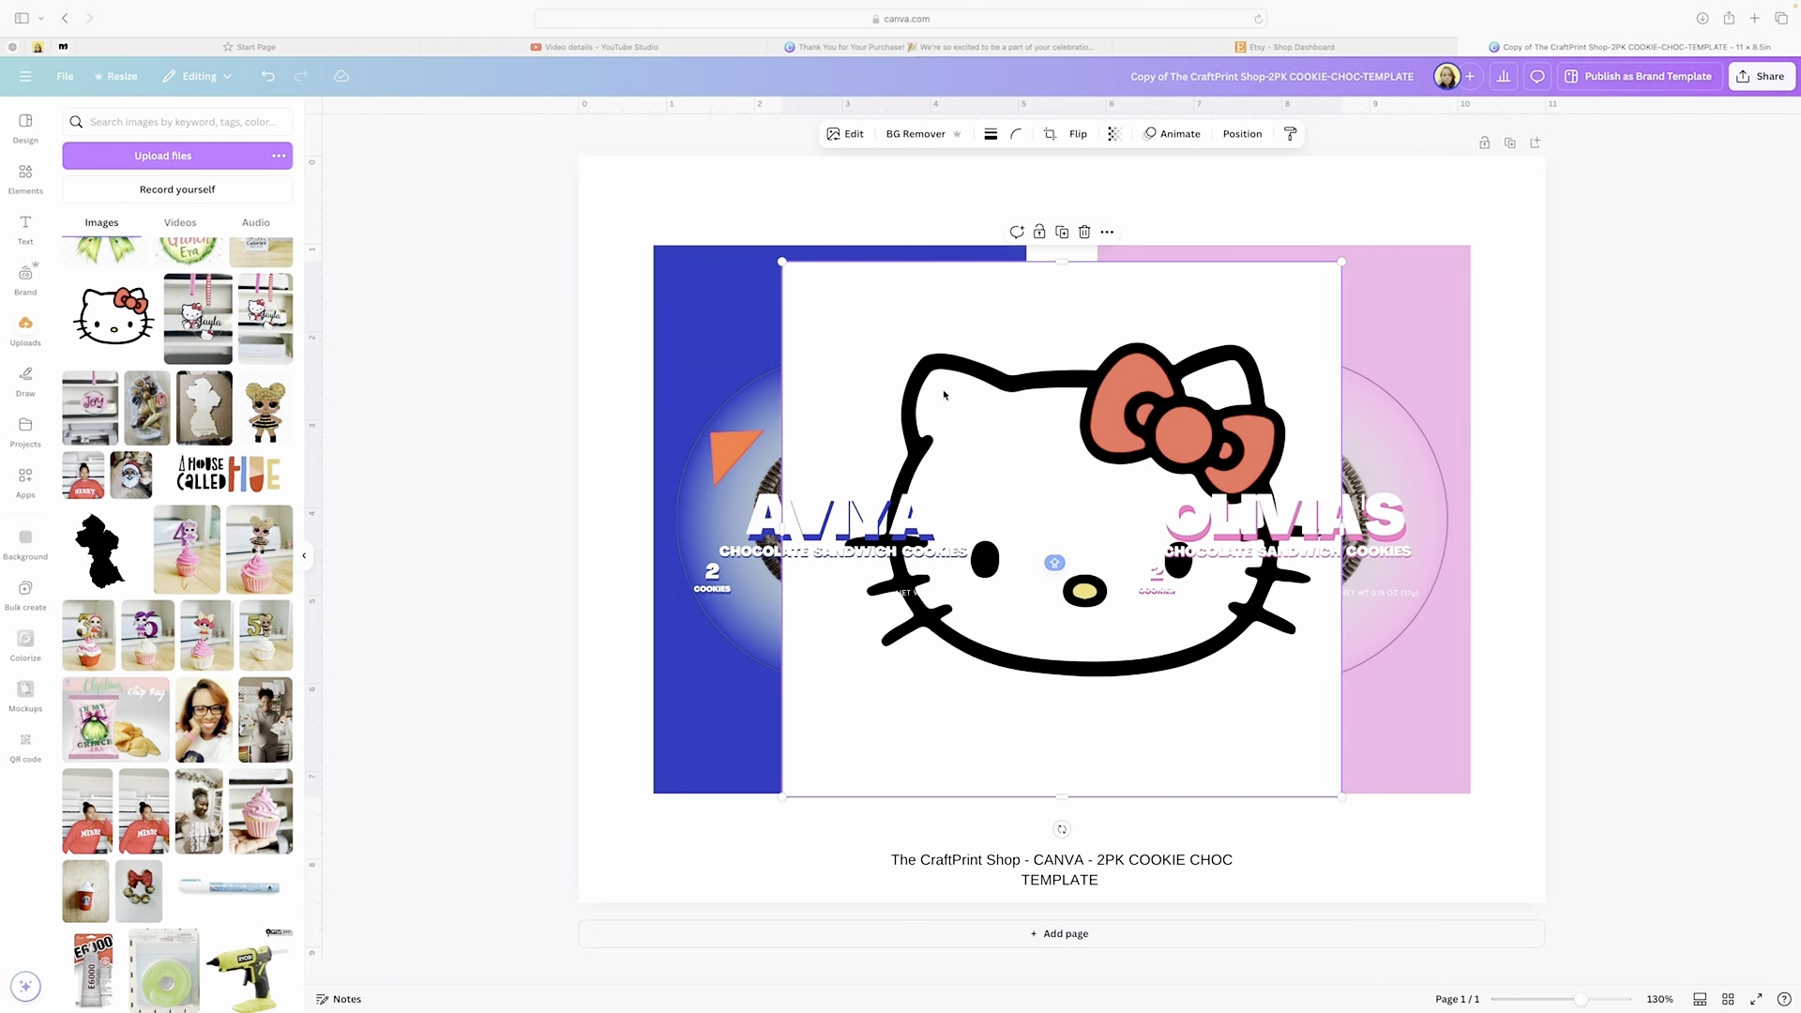
pyautogui.moveTo(973, 379); pyautogui.dragTo(1022, 378)
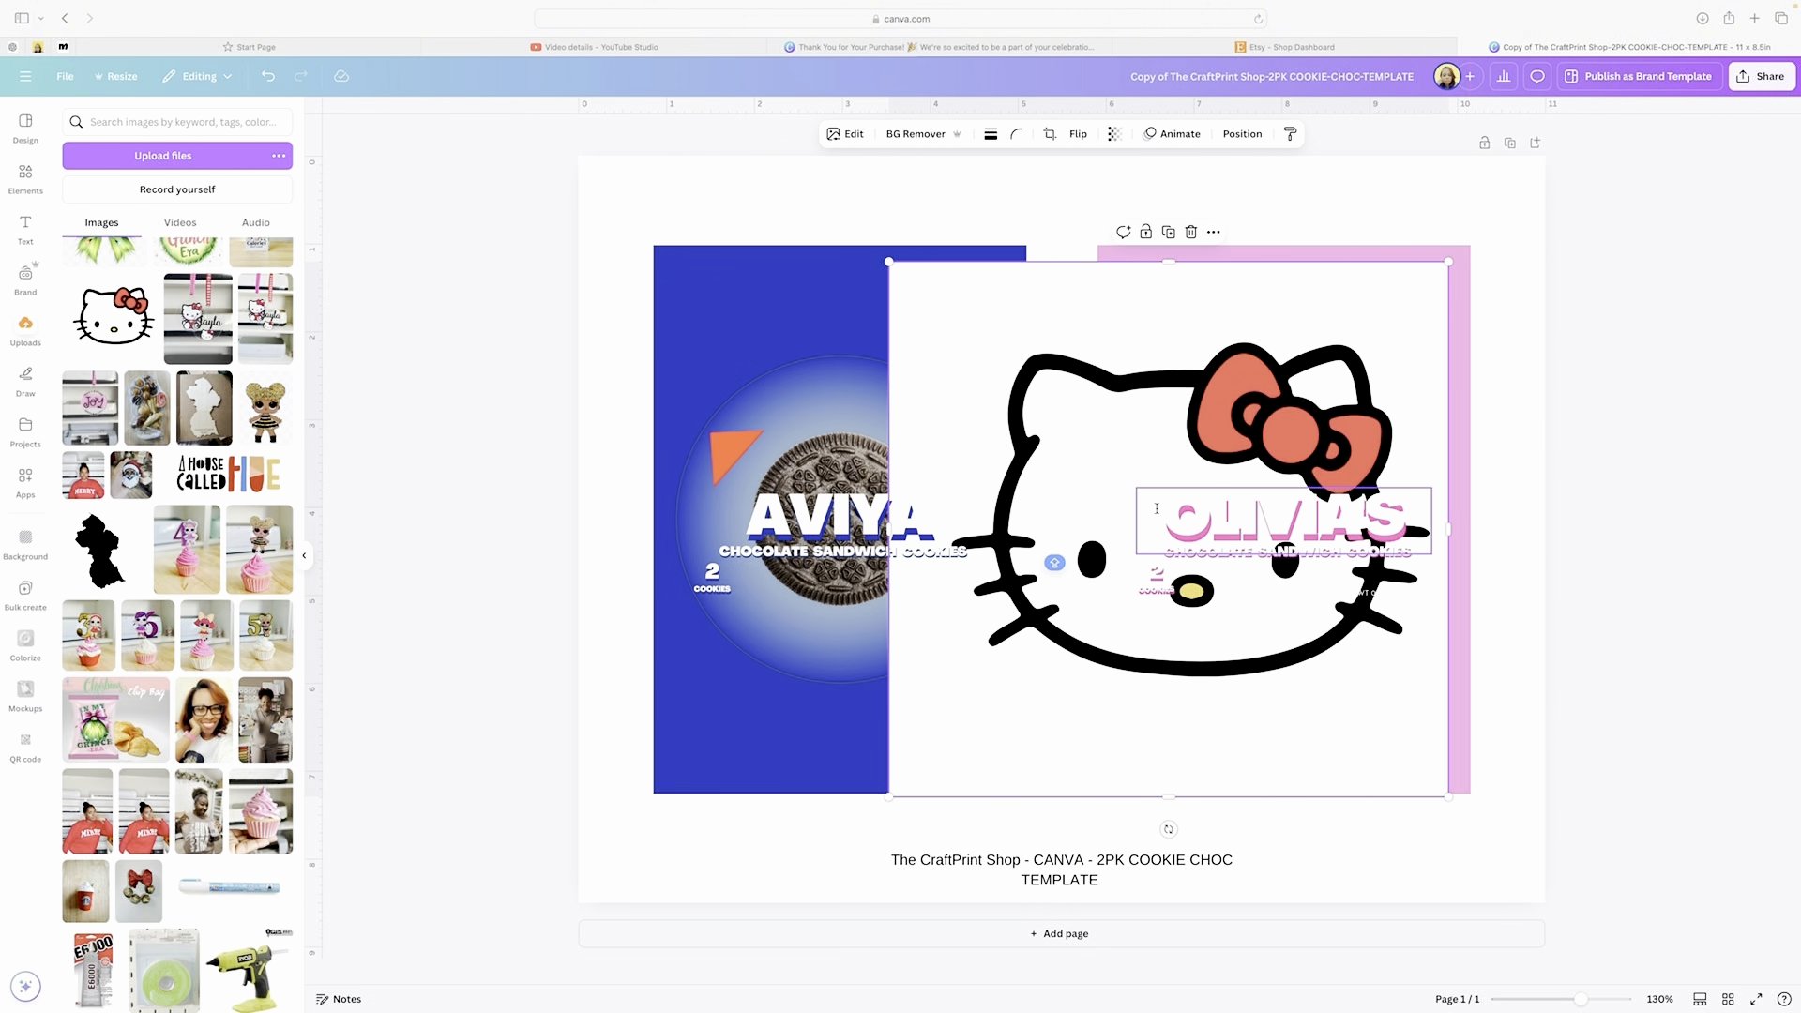
# - Remove the Hello Kitty image's background and restore the white face area with the Restore brush at size 100
pyautogui.click(919, 134)
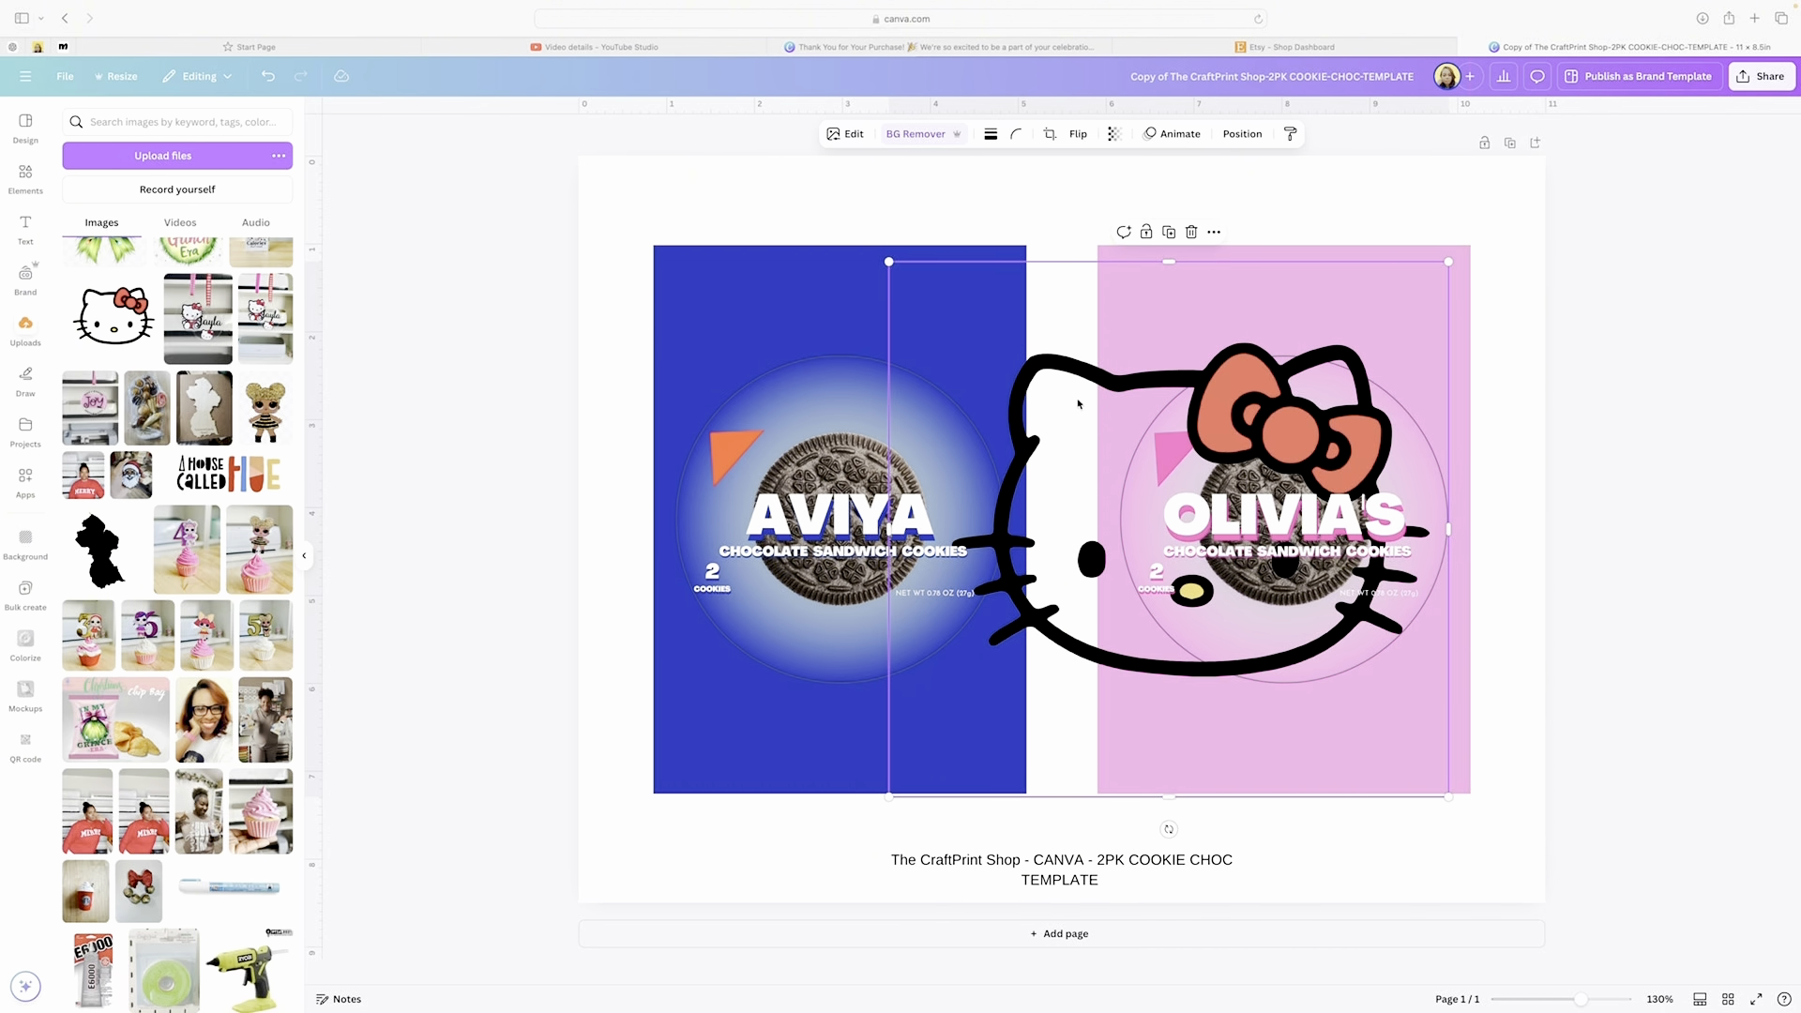
pyautogui.click(916, 137)
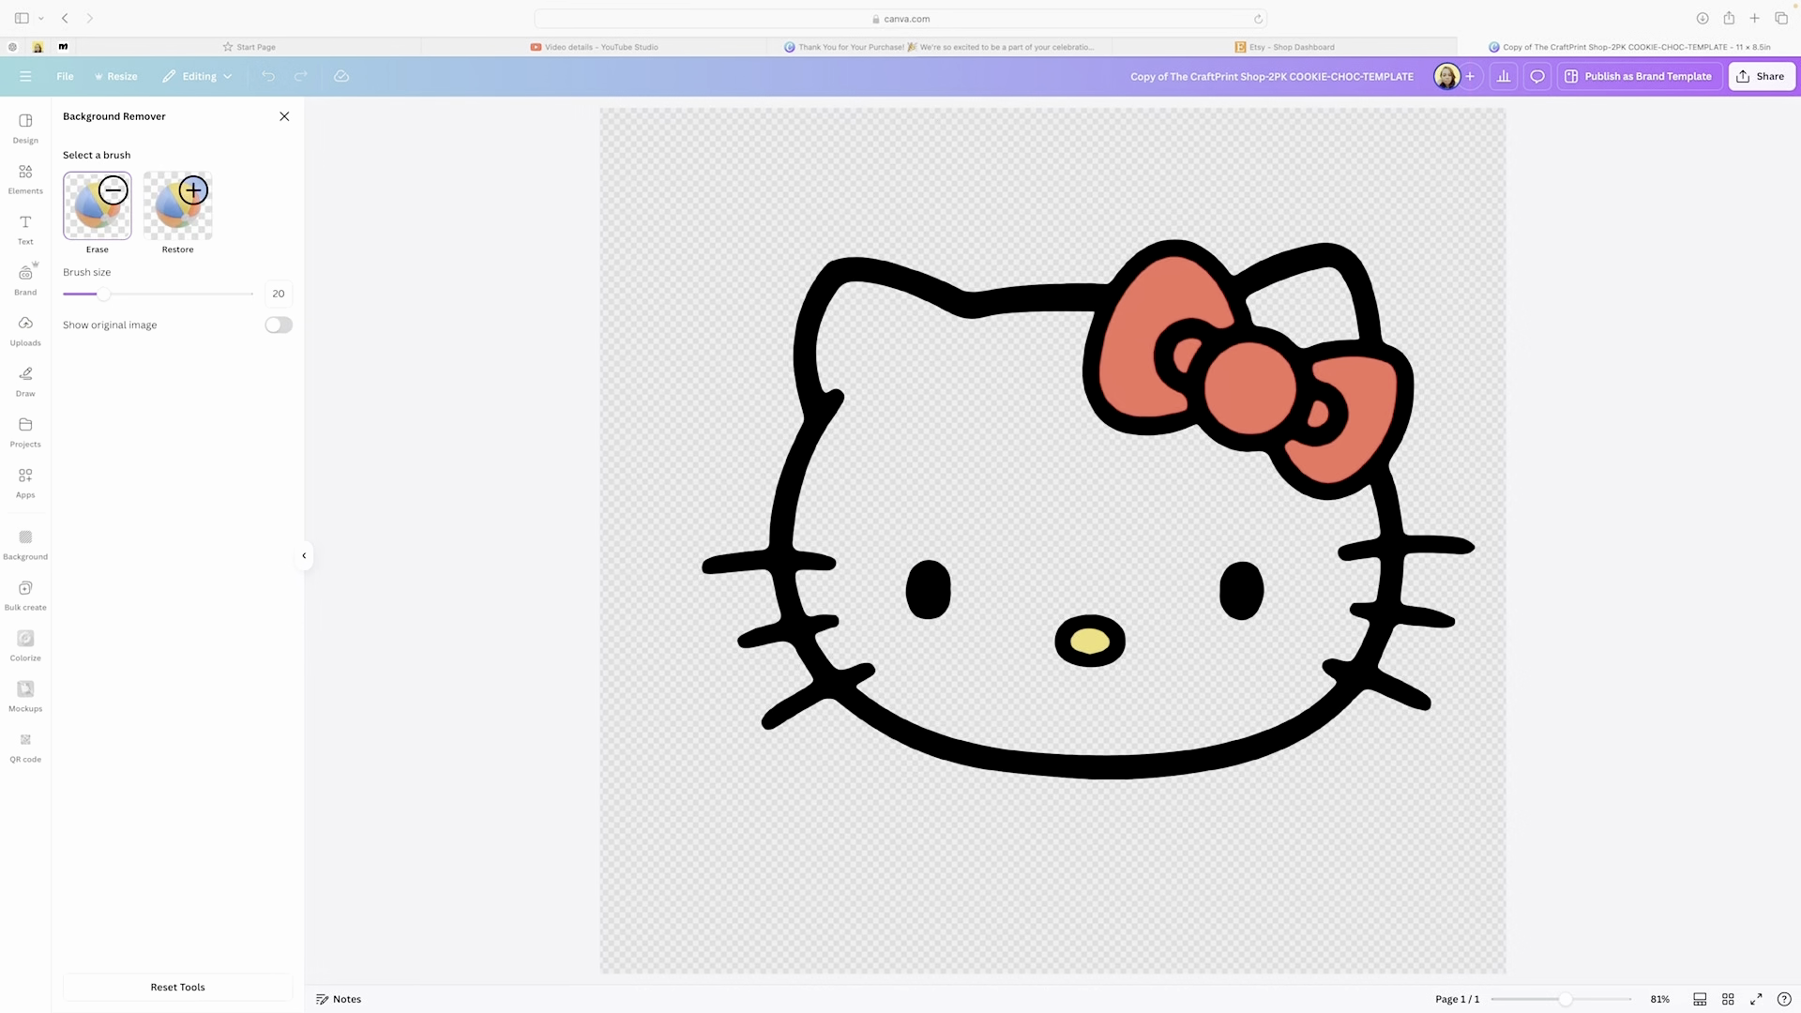
pyautogui.click(179, 208)
pyautogui.moveTo(106, 298); pyautogui.dragTo(256, 302)
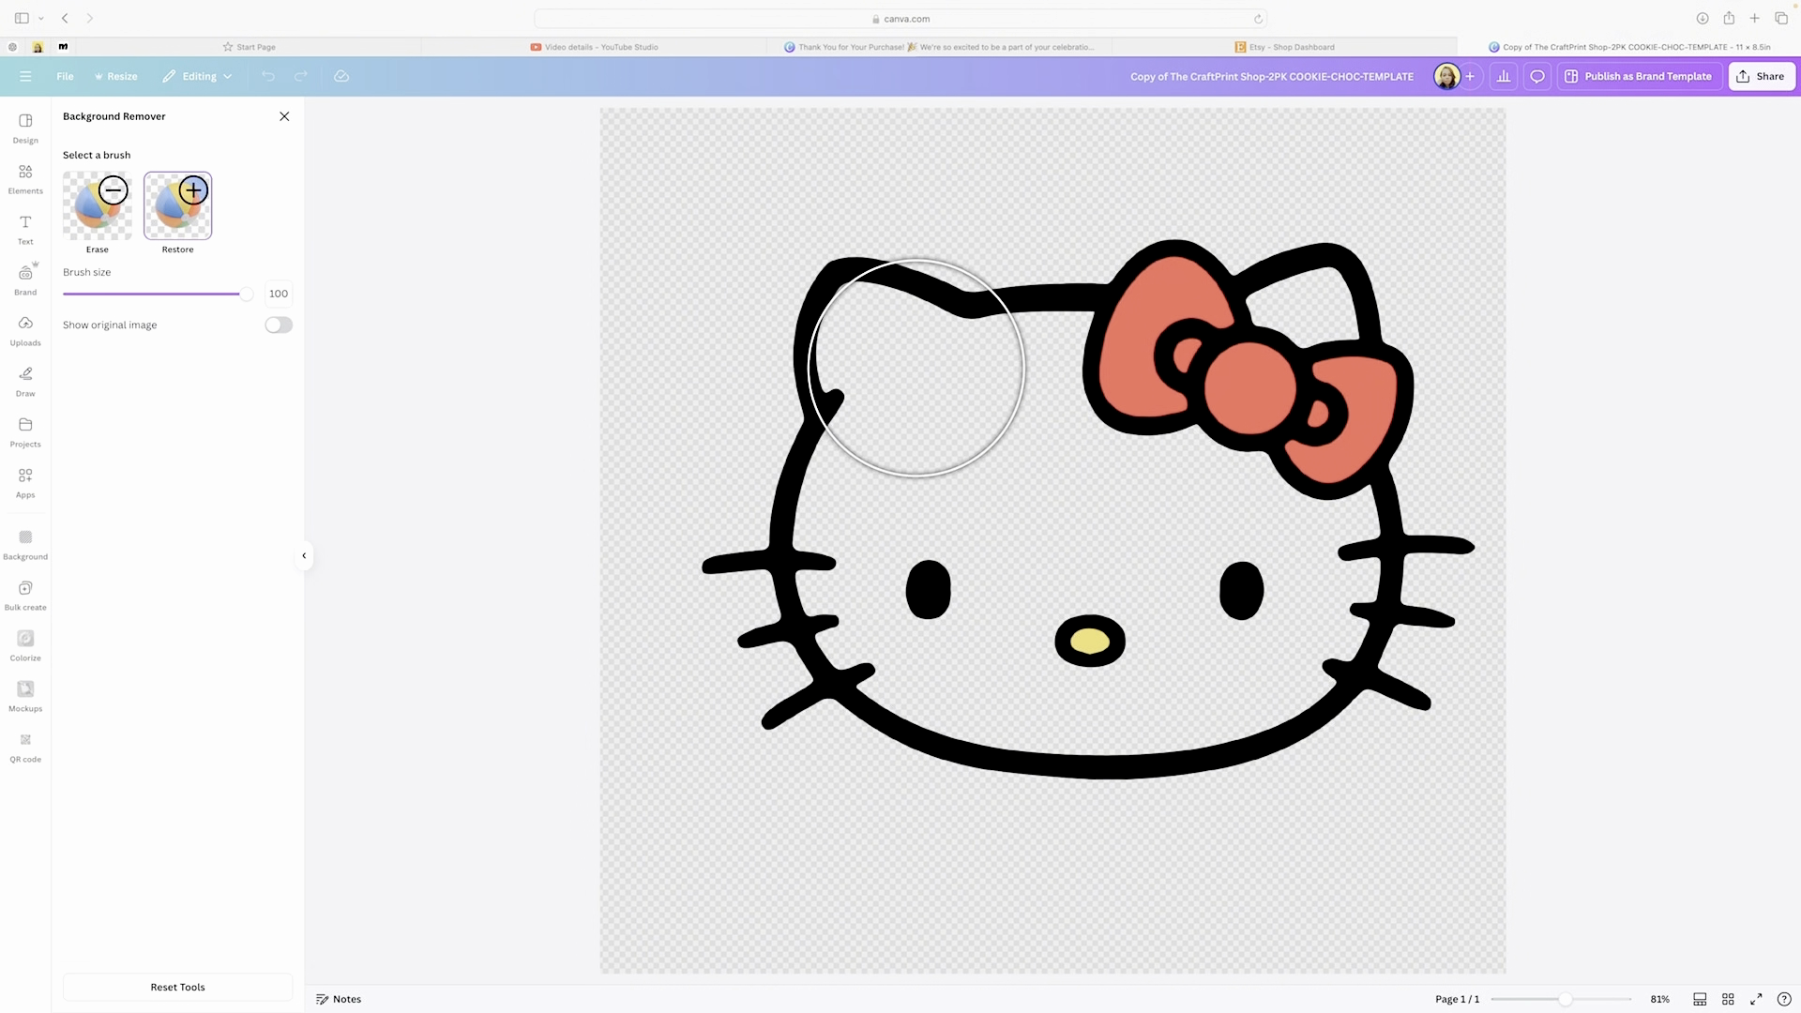
pyautogui.moveTo(920, 426)
pyautogui.mouseDown()
pyautogui.moveTo(902, 549)
pyautogui.moveTo(927, 613)
pyautogui.moveTo(972, 594)
pyautogui.moveTo(985, 639)
pyautogui.moveTo(1198, 642)
pyautogui.moveTo(1262, 600)
pyautogui.moveTo(1278, 548)
pyautogui.moveTo(1247, 530)
pyautogui.moveTo(1125, 540)
pyautogui.moveTo(1013, 459)
pyautogui.moveTo(1013, 429)
pyautogui.mouseUp()
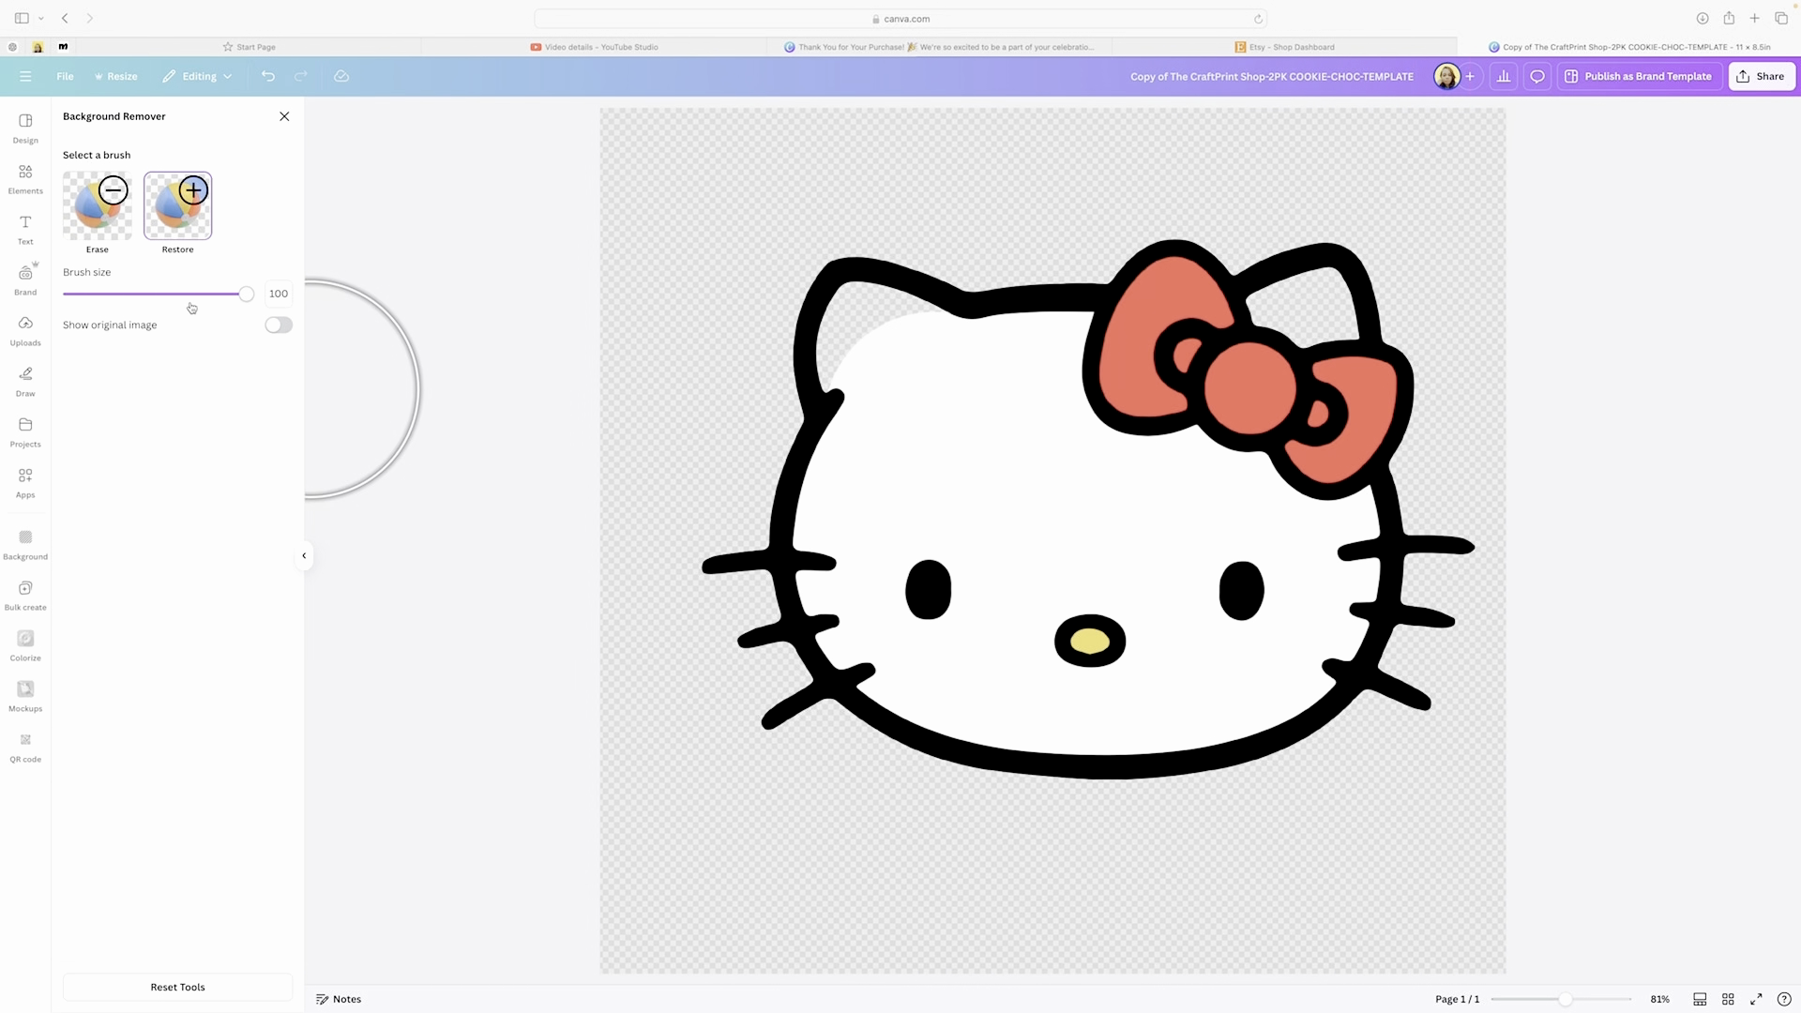
# - Restore the white inside both Hello Kitty ears with the Restore brush at size 41 and finish the background editing
pyautogui.moveTo(192, 294); pyautogui.dragTo(141, 294)
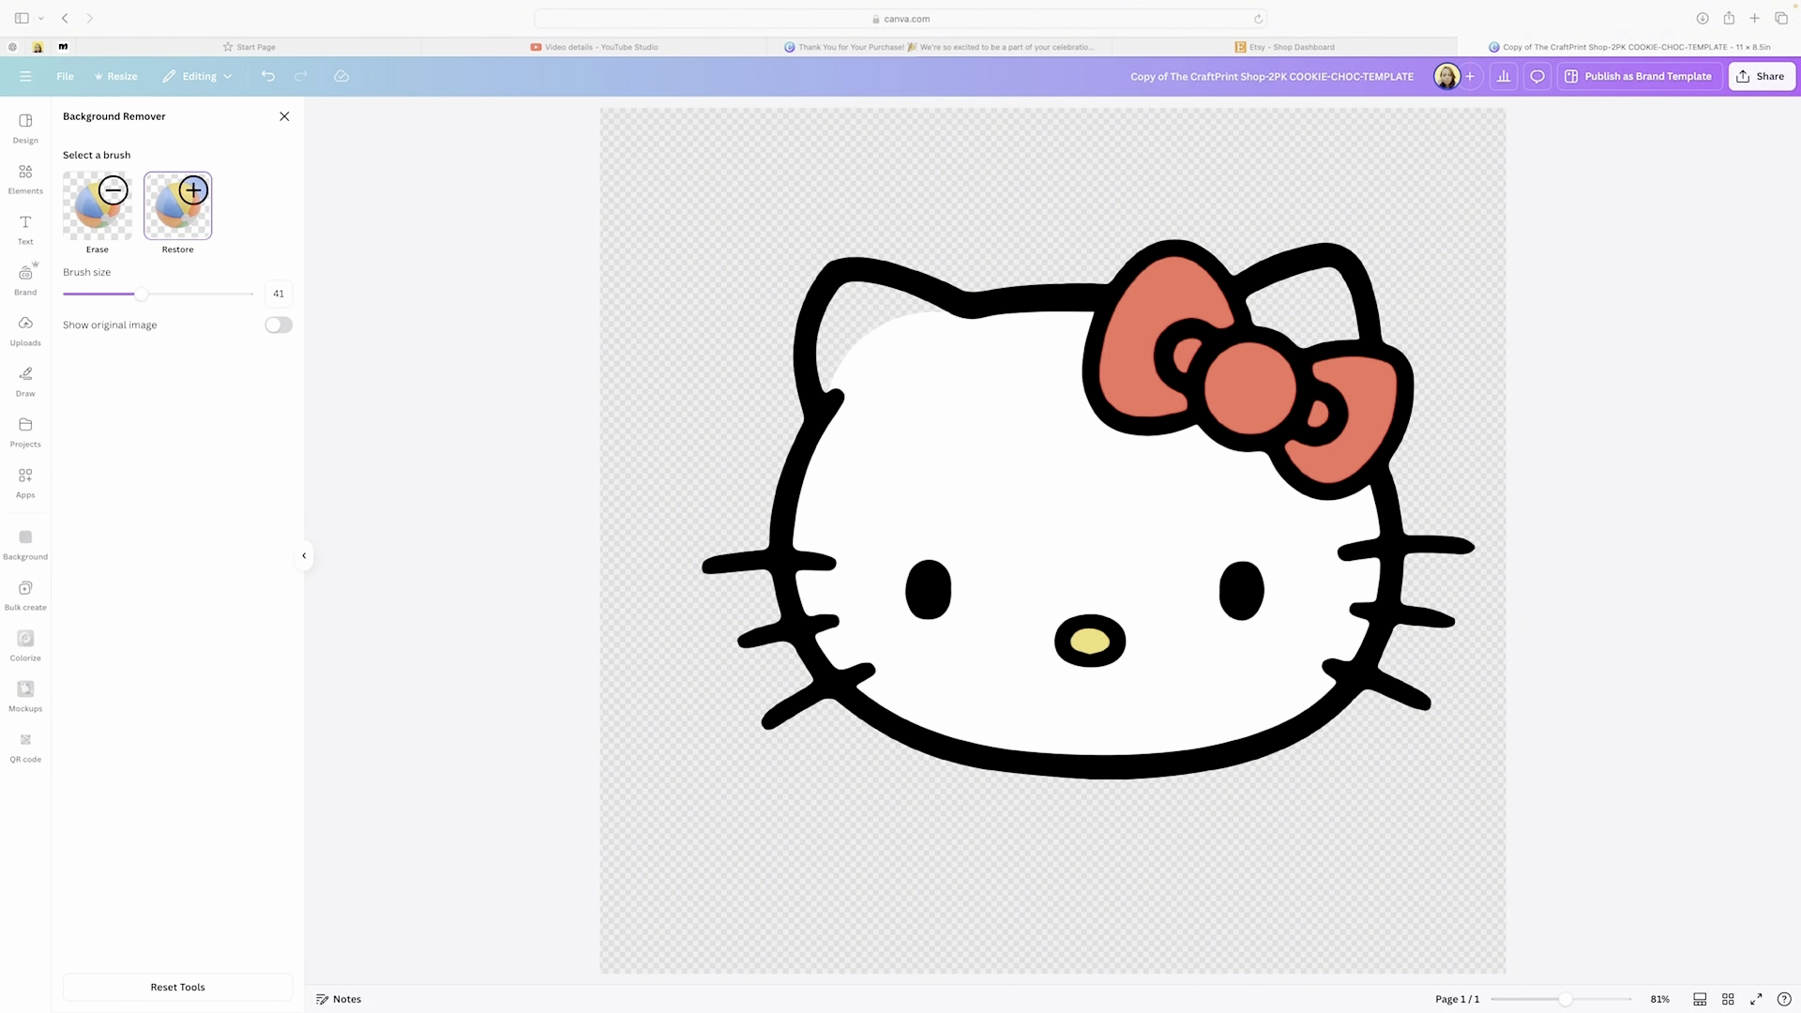
pyautogui.moveTo(861, 380)
pyautogui.mouseDown()
pyautogui.moveTo(859, 319)
pyautogui.moveTo(973, 350)
pyautogui.mouseUp()
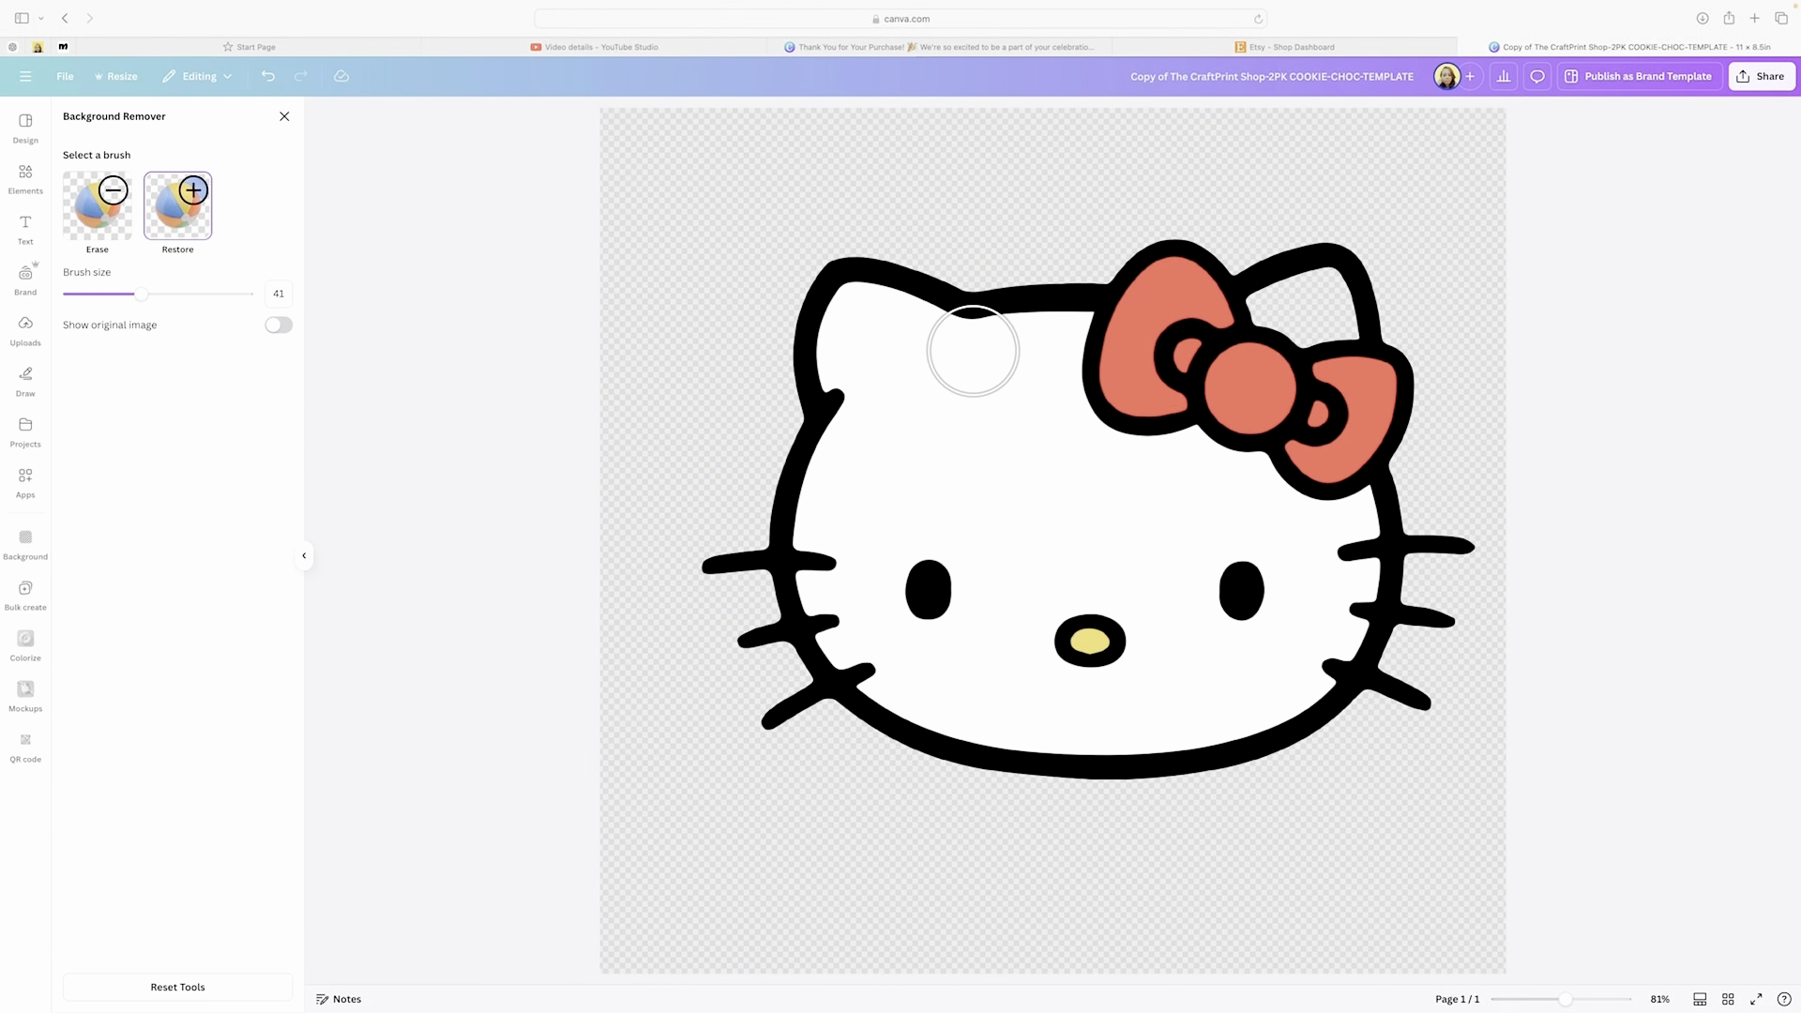
pyautogui.moveTo(1256, 300); pyautogui.dragTo(1322, 308)
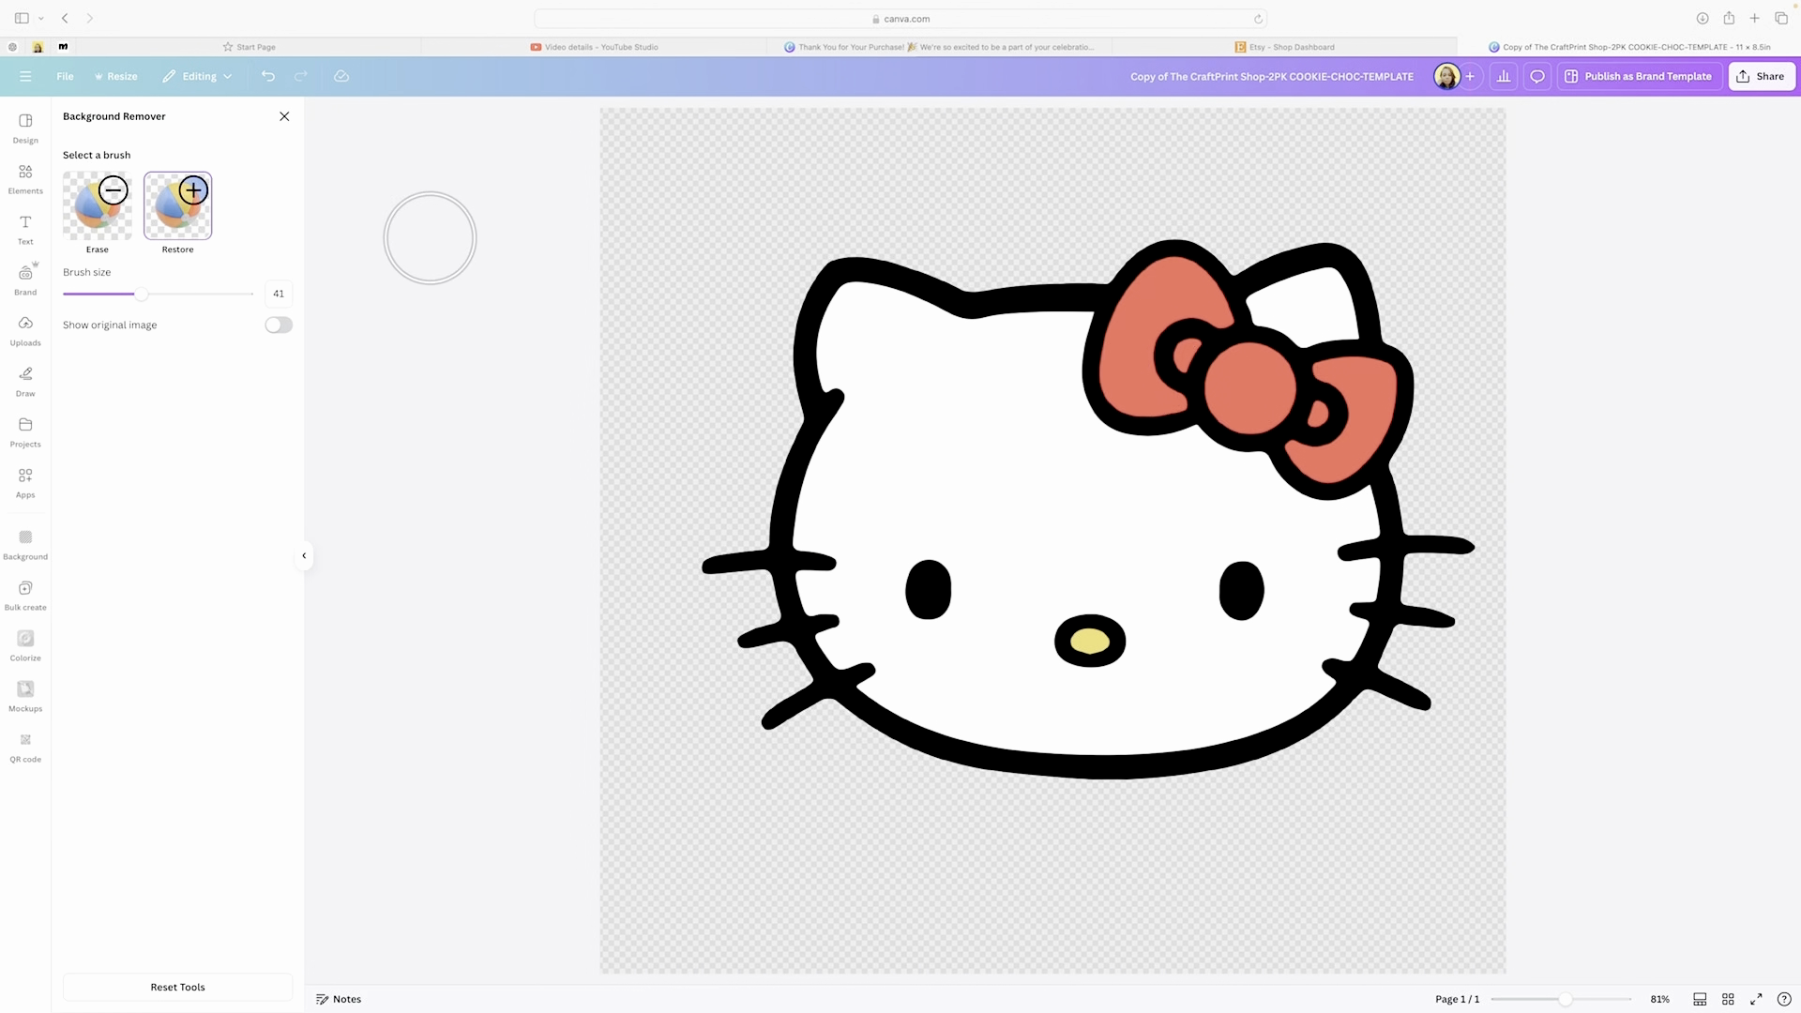
pyautogui.click(285, 117)
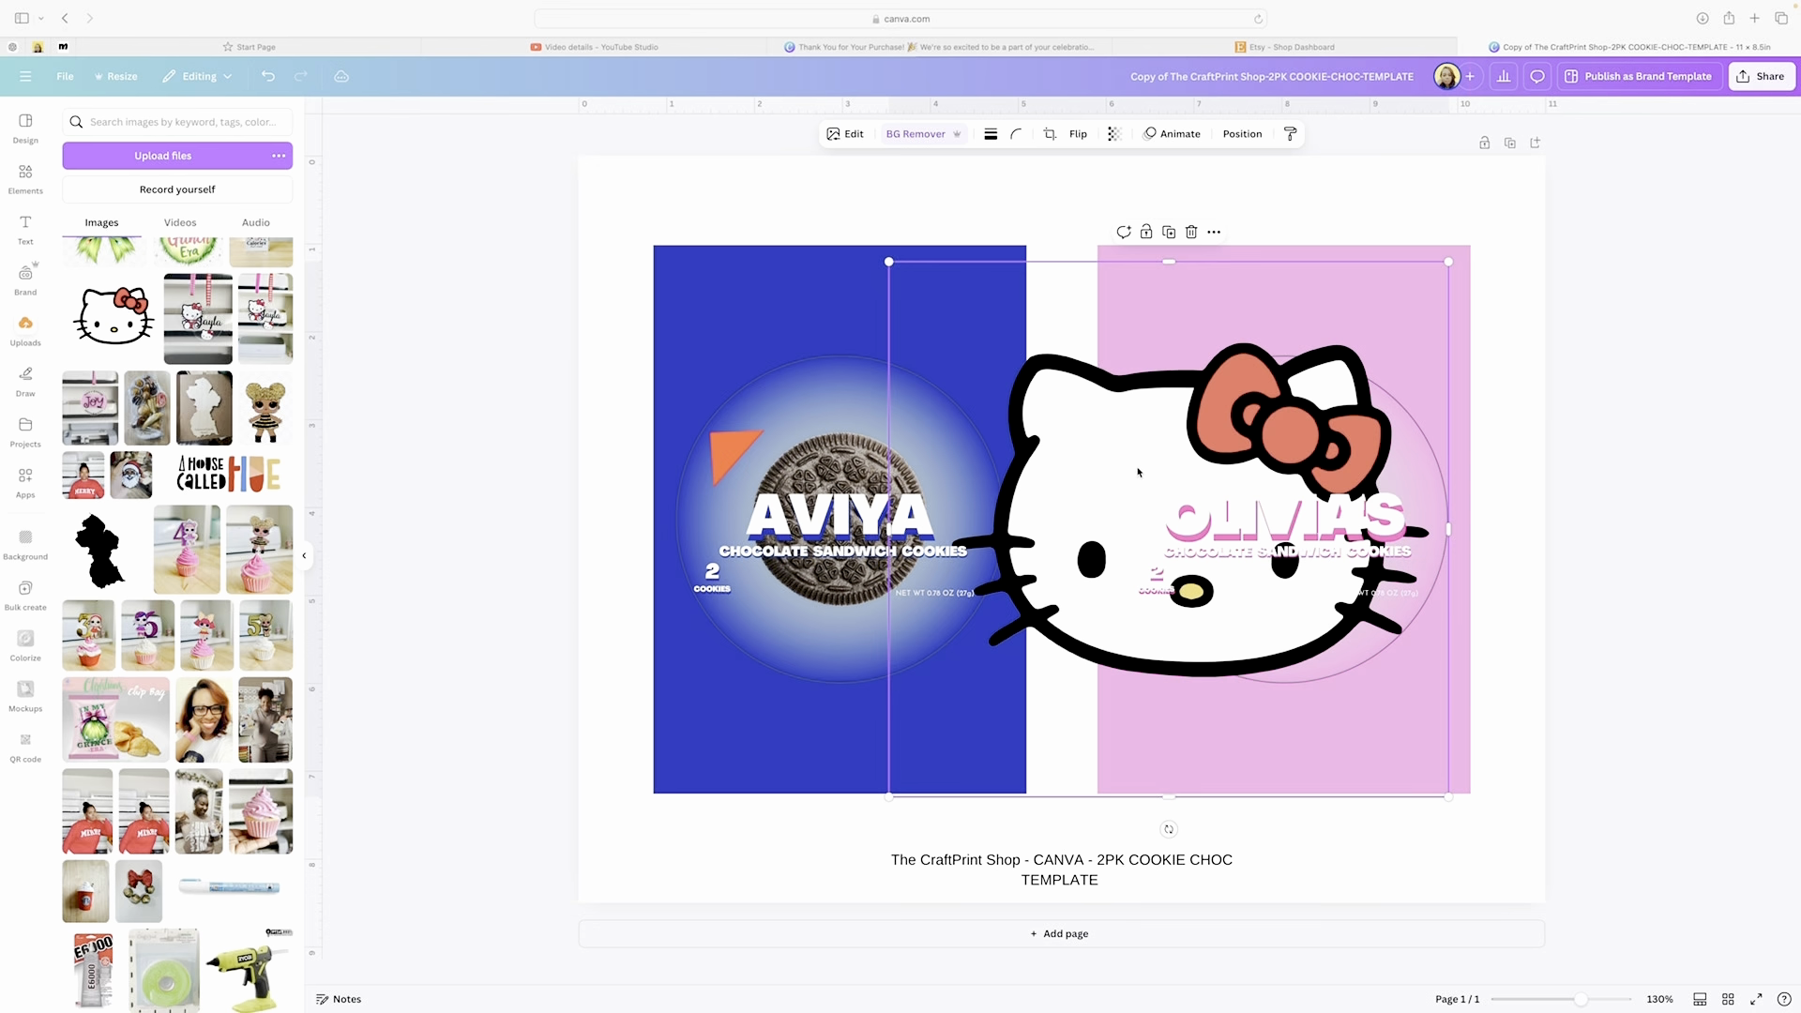
# - Shrink the Hello Kitty image and place it on the pink wrapper's cookie, just above the large name
pyautogui.moveTo(947, 332); pyautogui.dragTo(1244, 654)
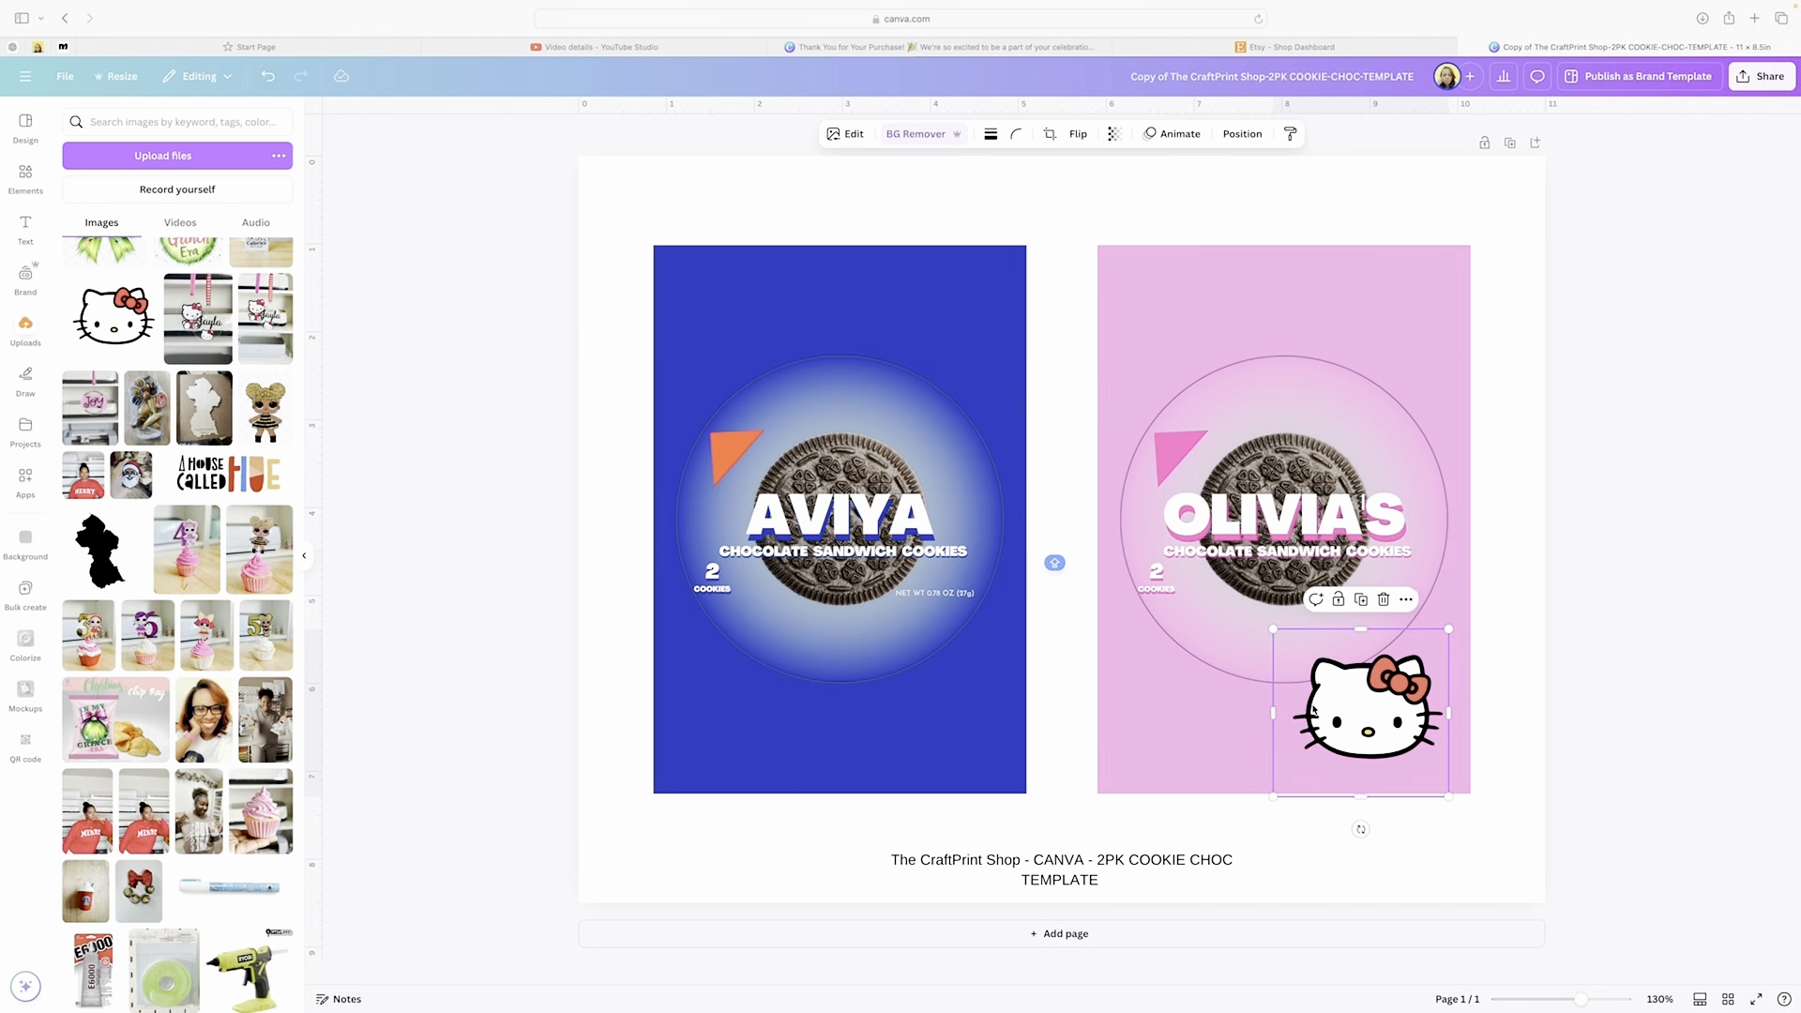
pyautogui.moveTo(1348, 725); pyautogui.dragTo(1249, 534)
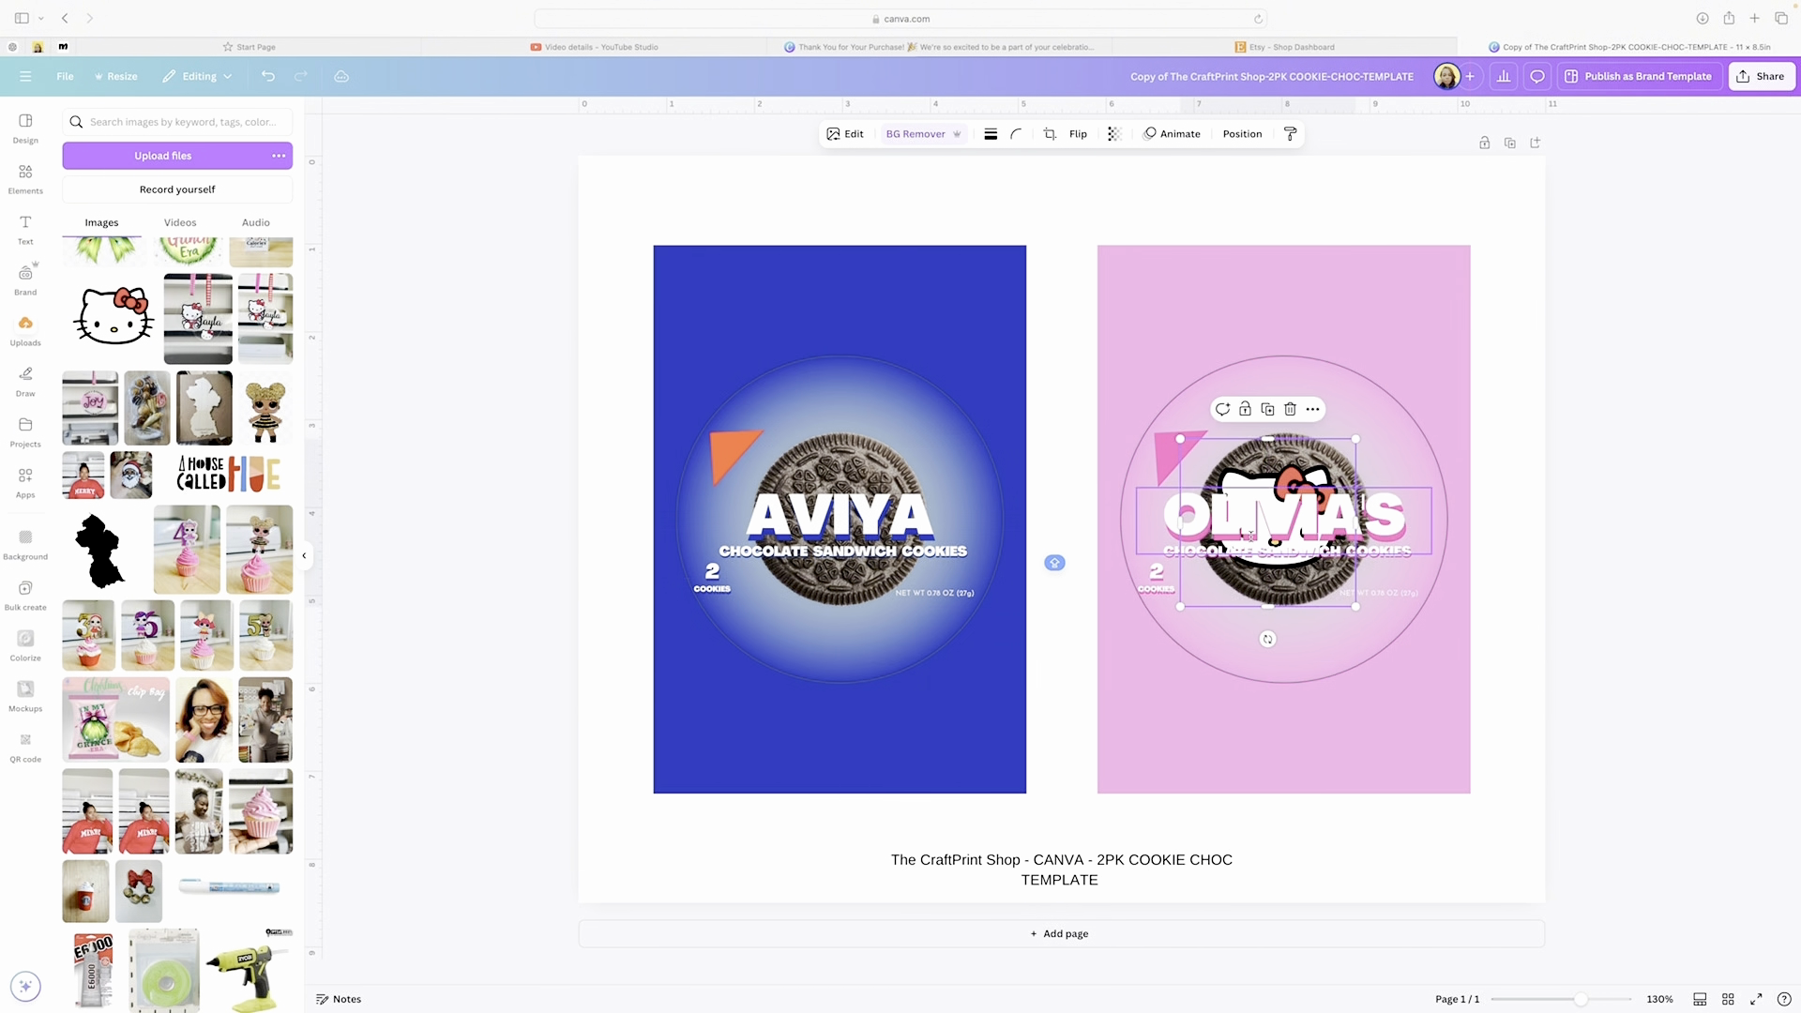
pyautogui.moveTo(1355, 606); pyautogui.dragTo(1256, 553)
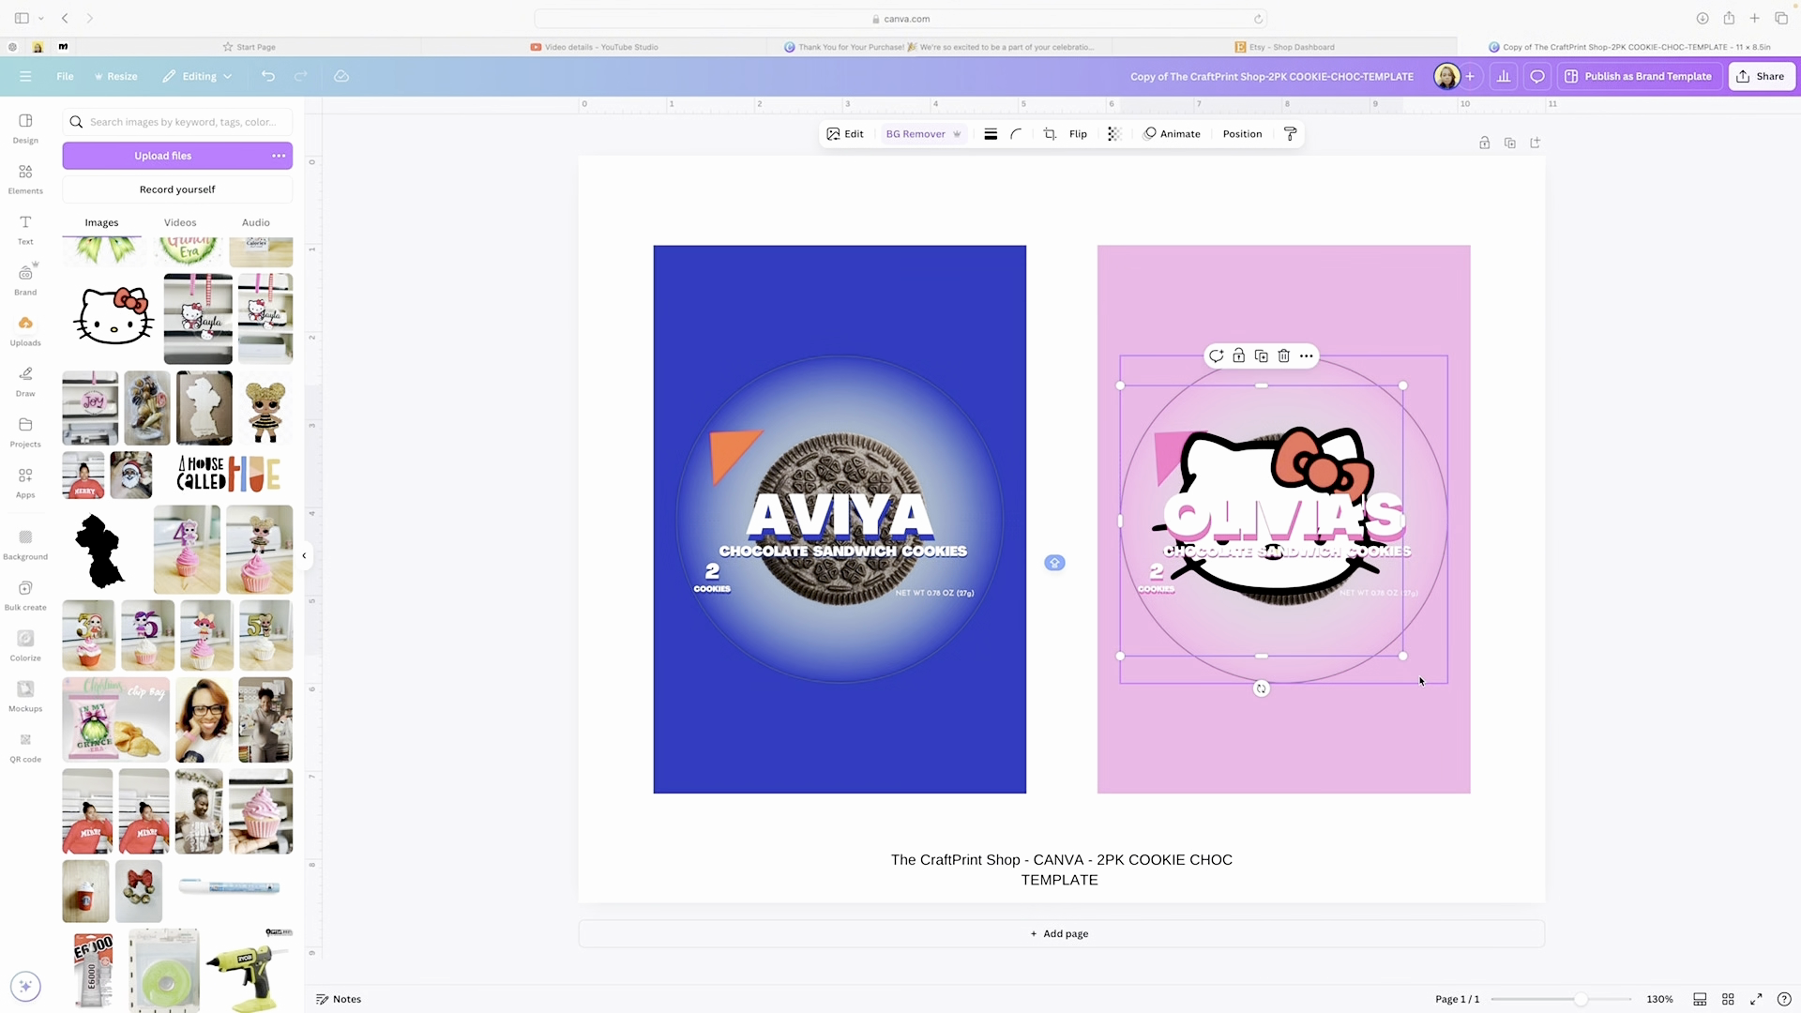
pyautogui.moveTo(1403, 657); pyautogui.dragTo(1422, 674)
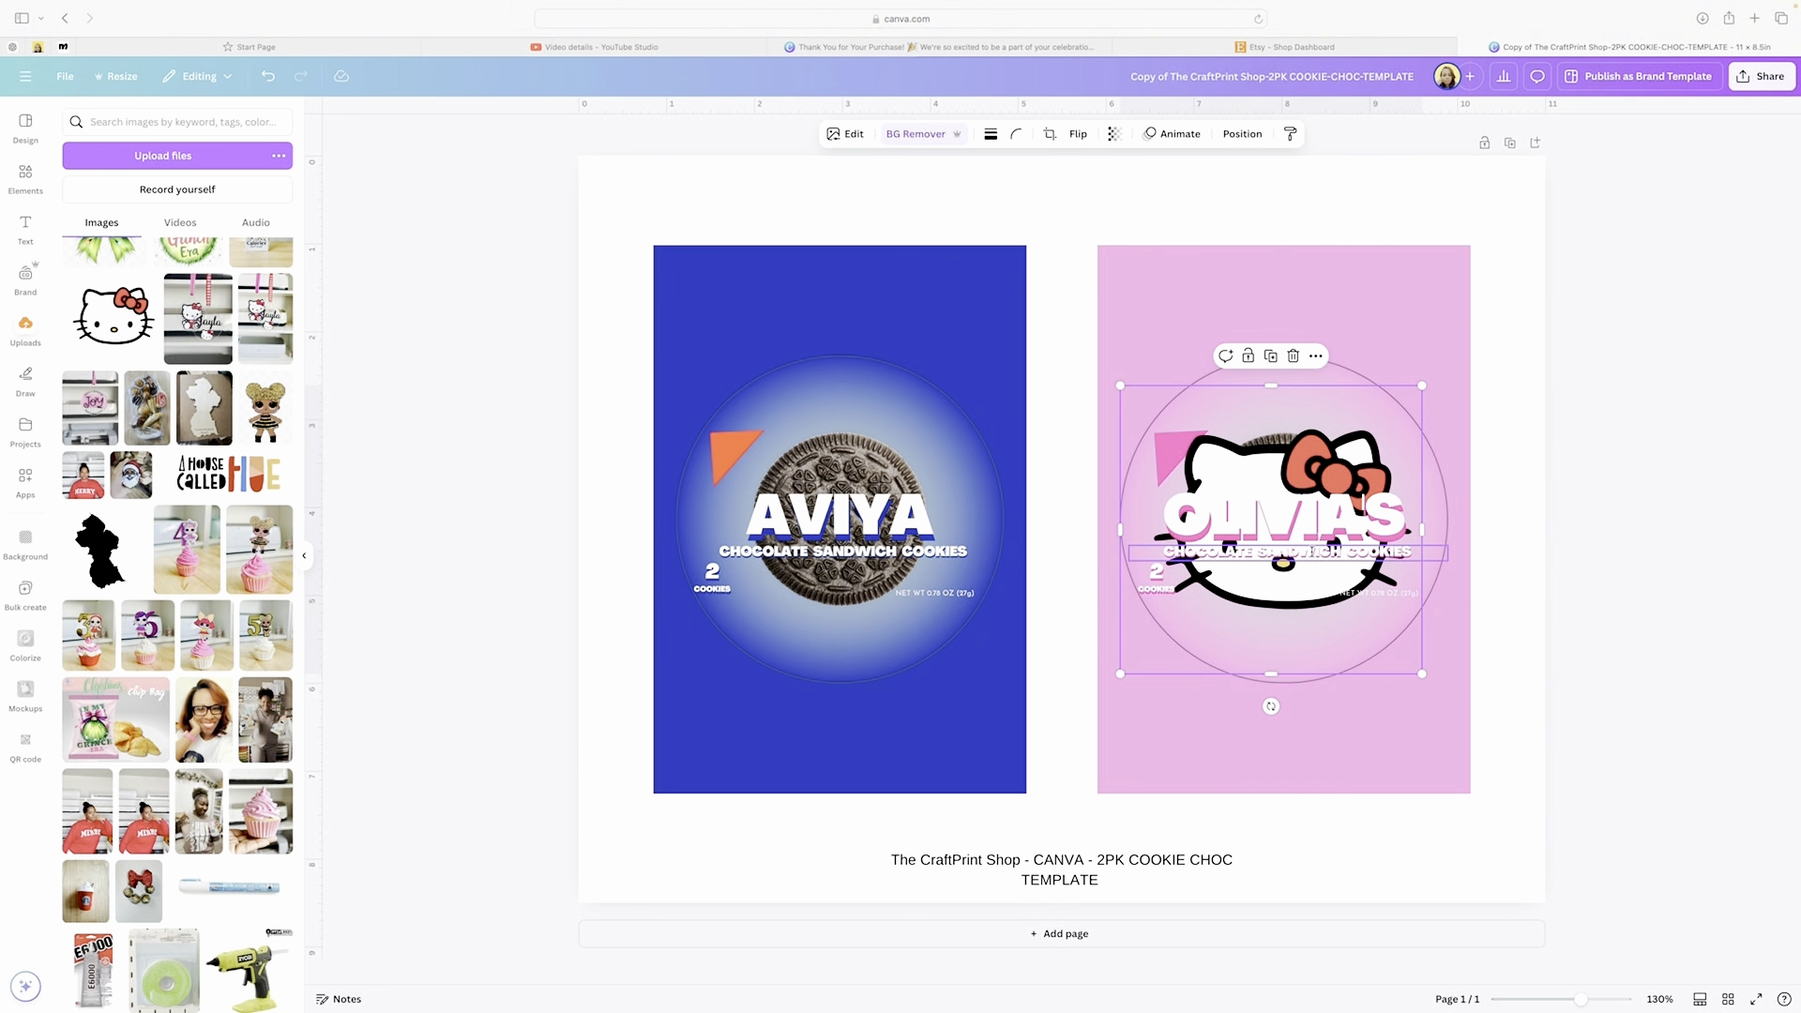
pyautogui.moveTo(1422, 674); pyautogui.dragTo(1250, 511)
pyautogui.moveTo(1197, 453); pyautogui.dragTo(1285, 483)
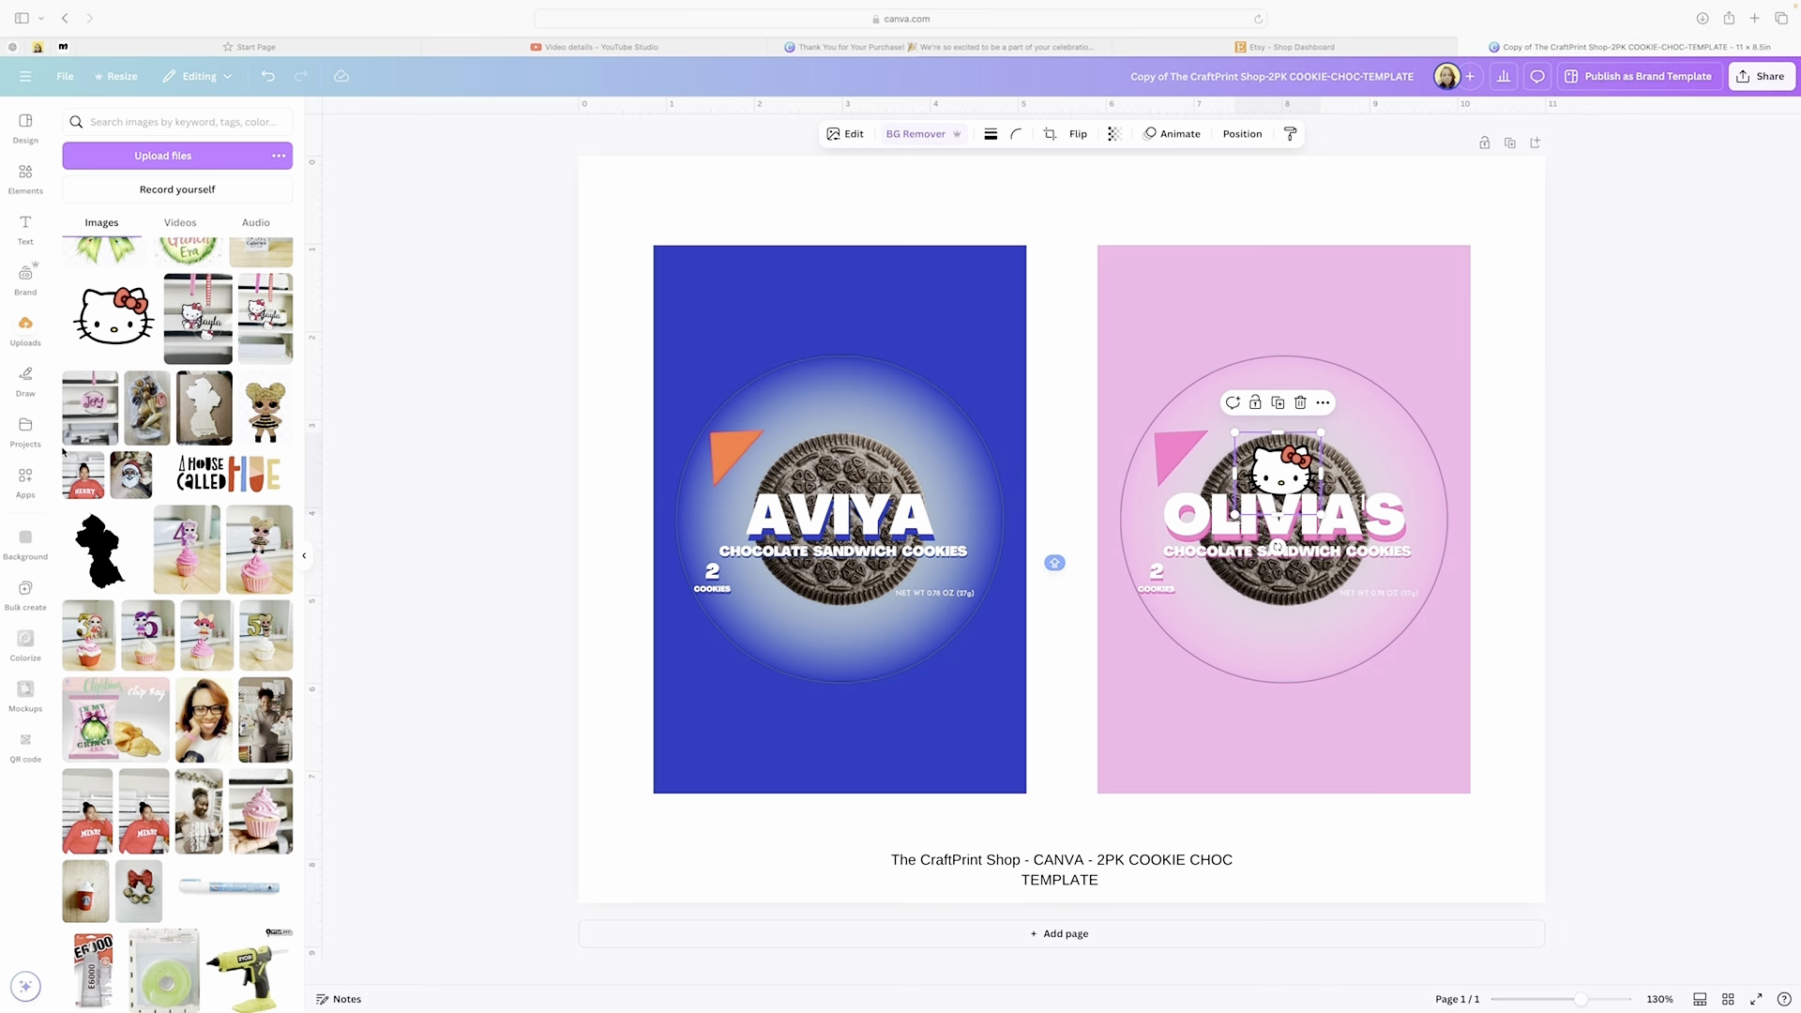
# - Add the red MERRY sweatshirt photo from the uploads, remove its background, and place it small above the blue wrapper's name
pyautogui.scroll(5, 196, 635)
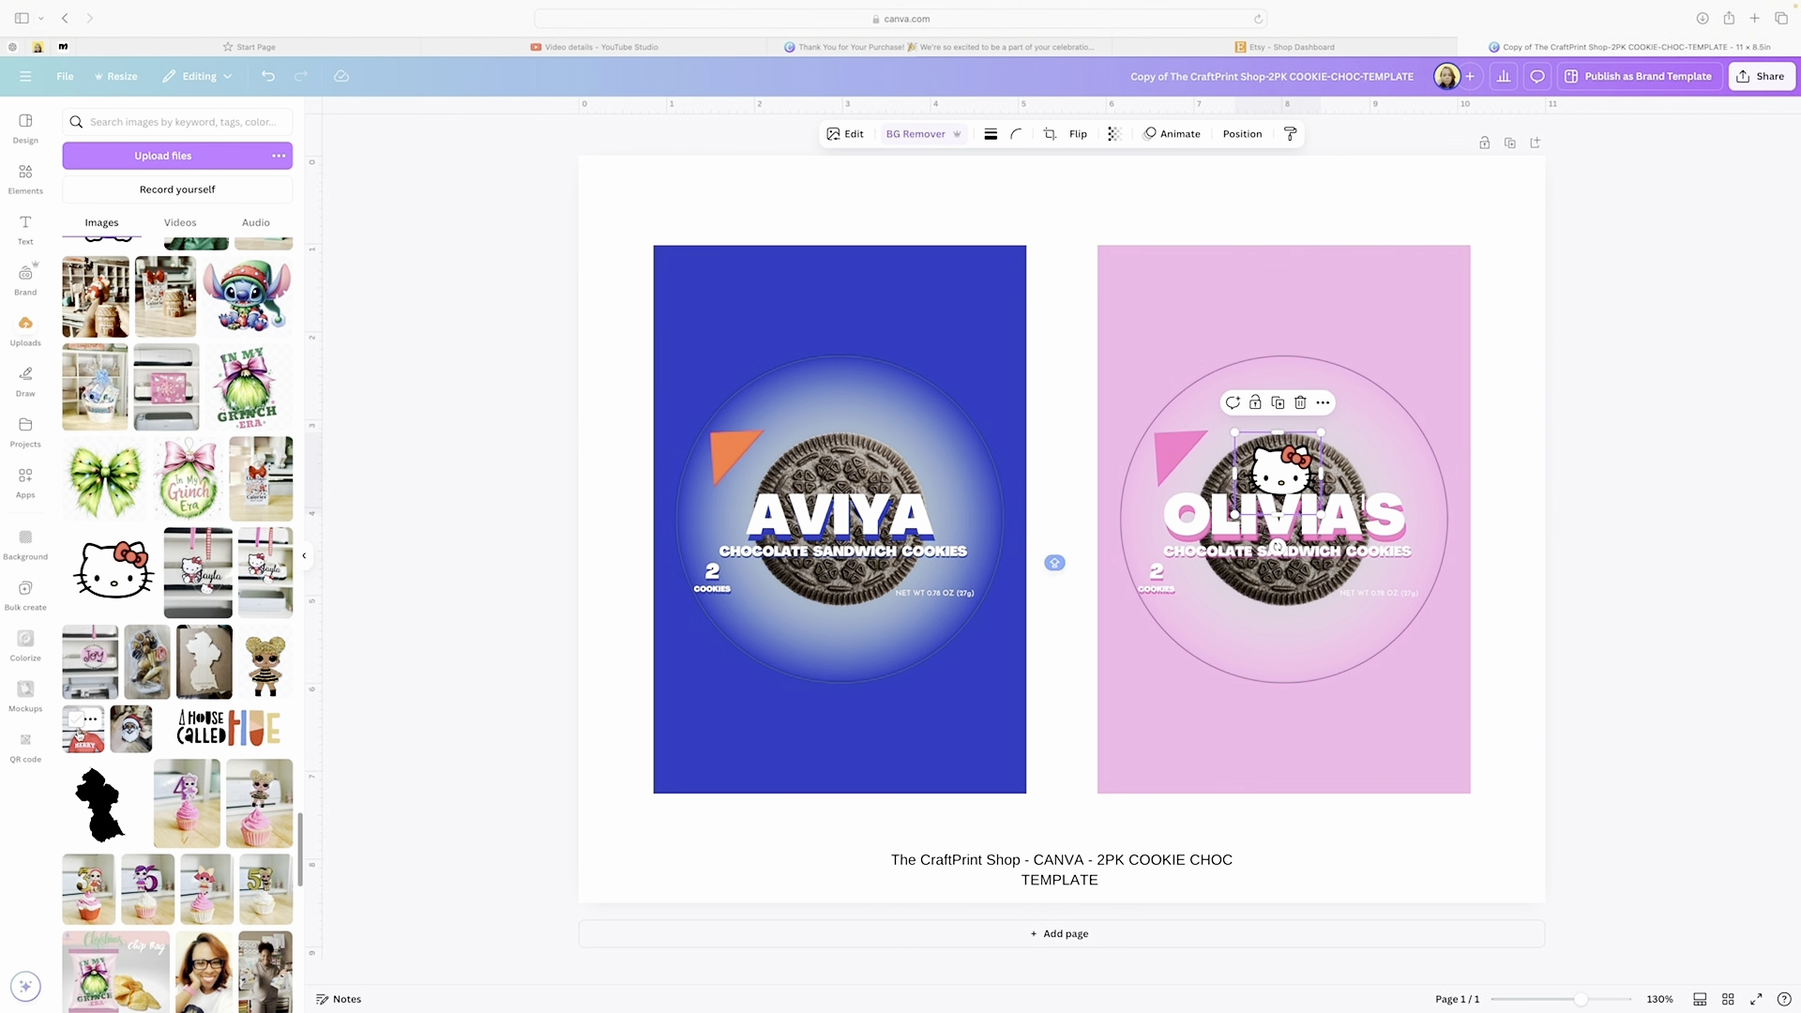
pyautogui.click(95, 747)
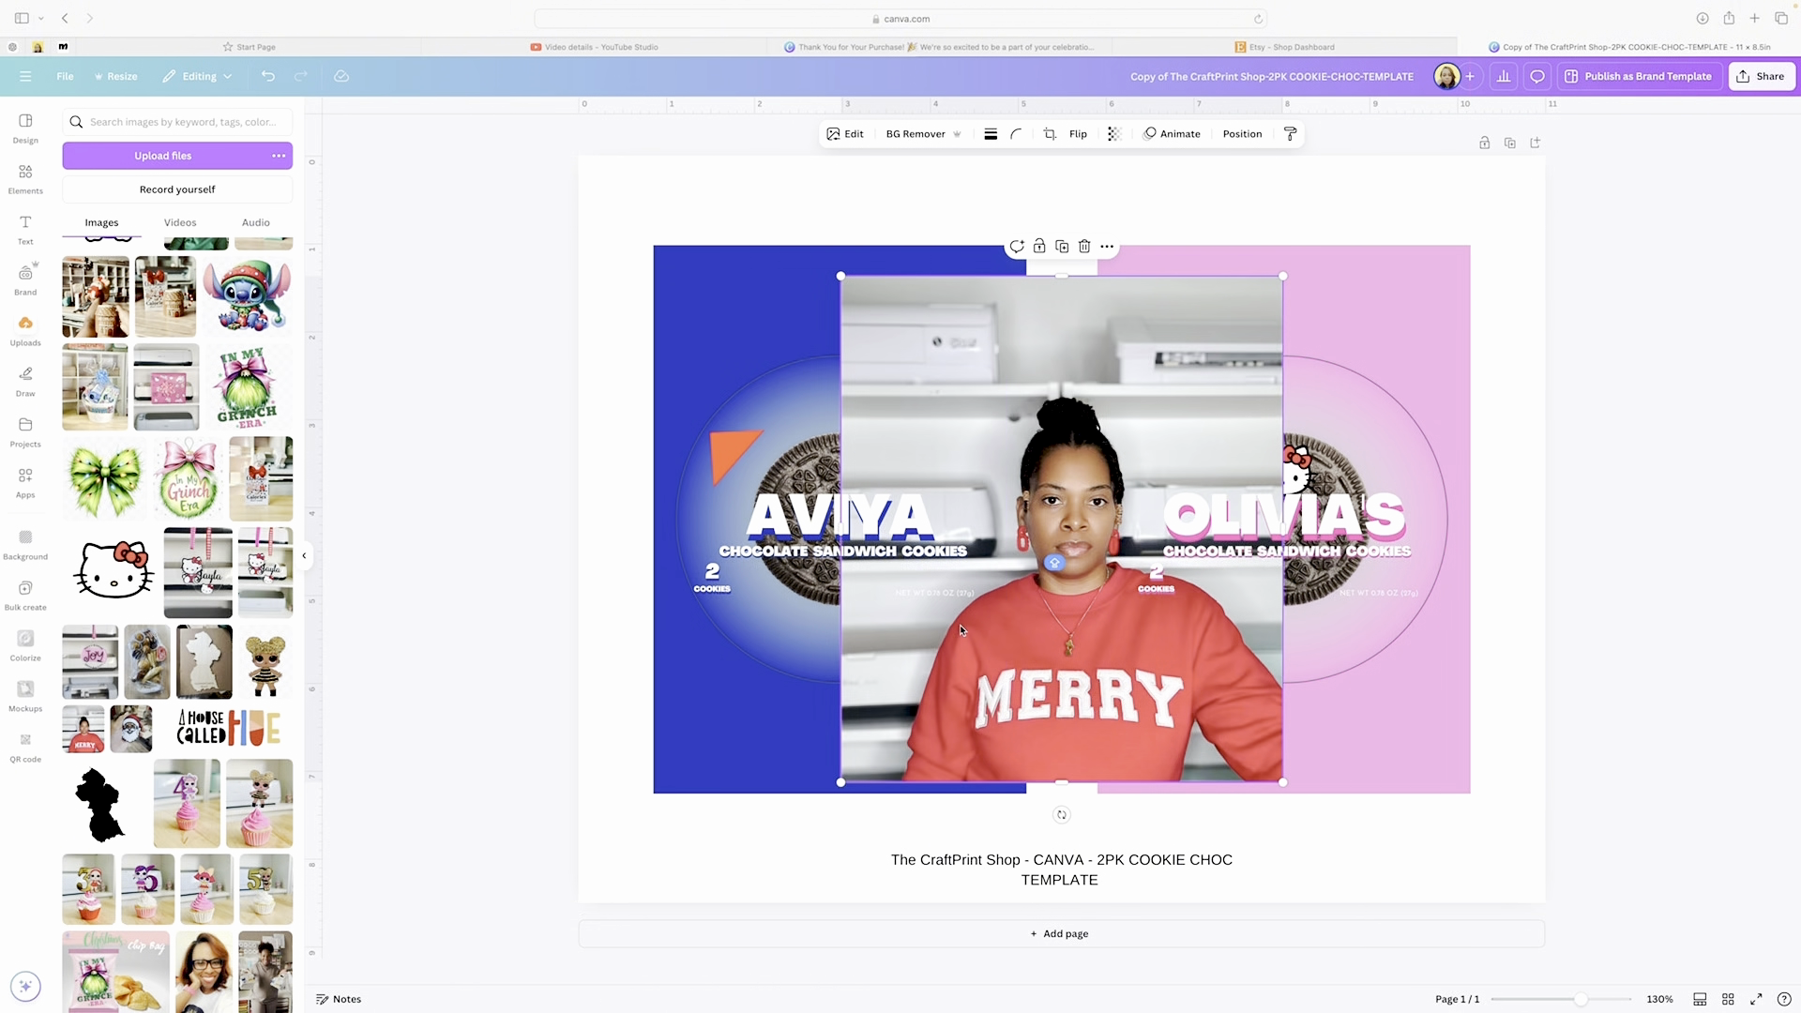
pyautogui.click(912, 136)
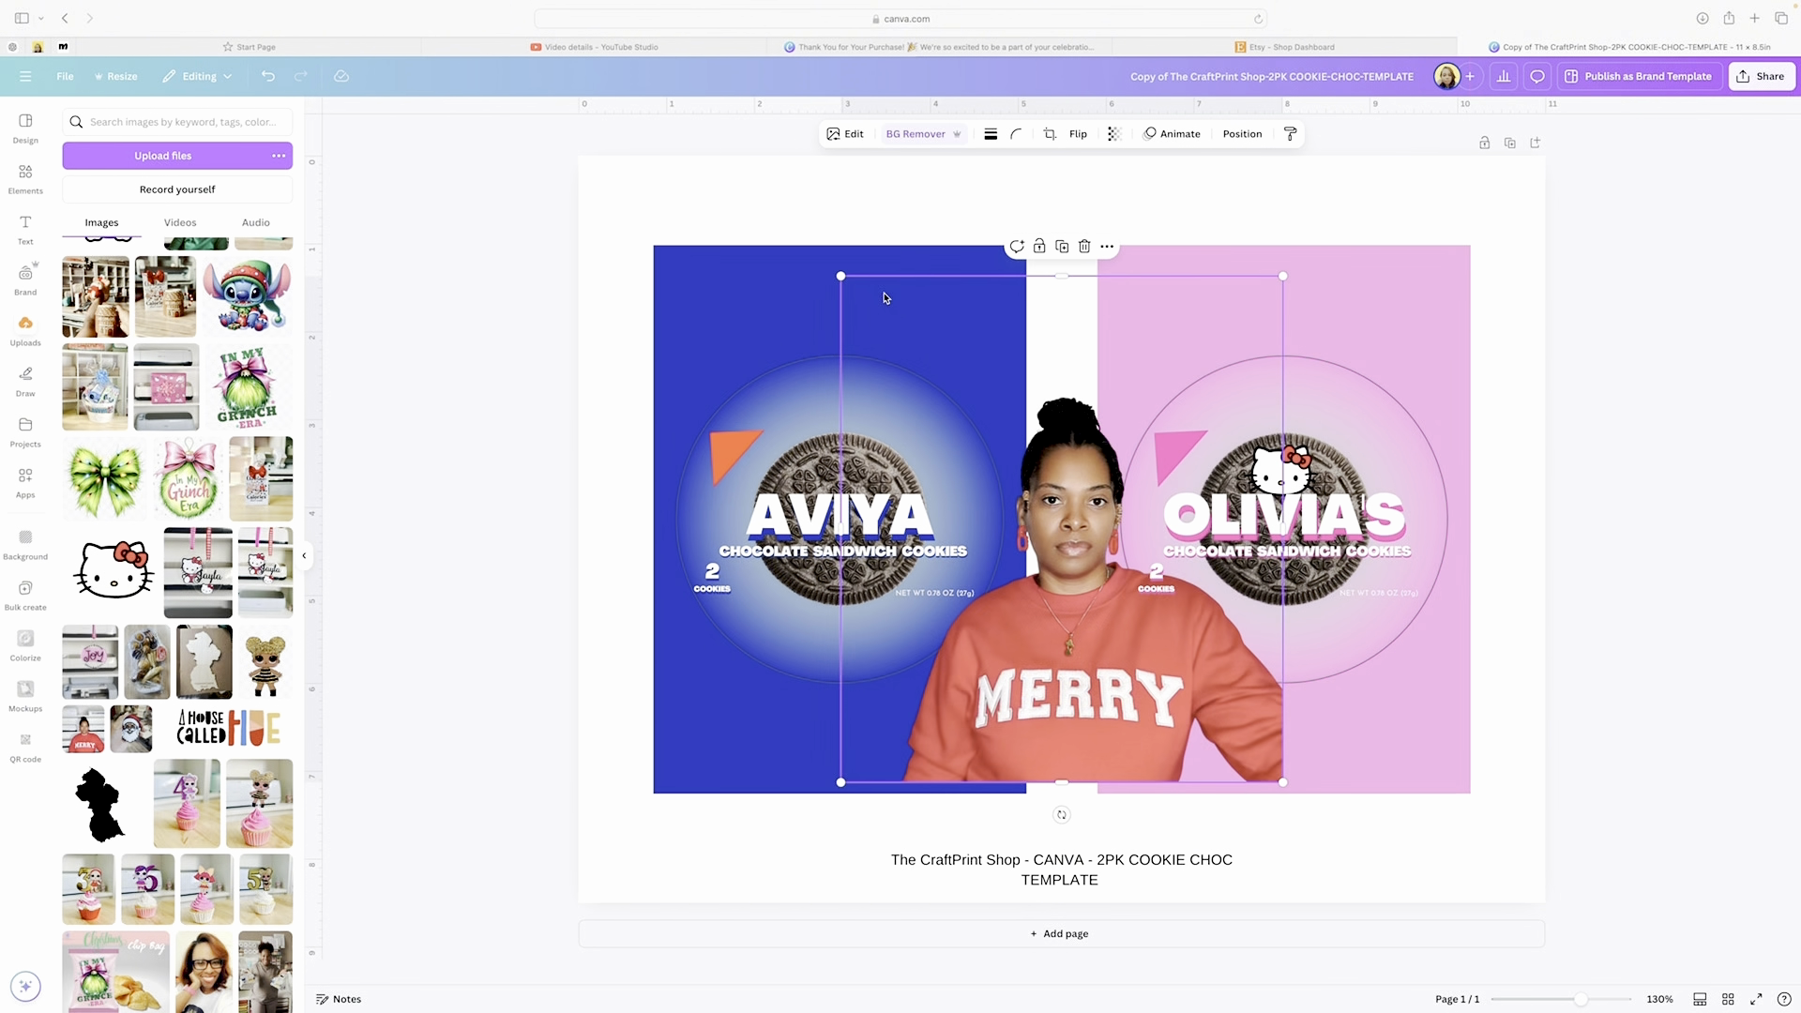
pyautogui.moveTo(1282, 781); pyautogui.dragTo(850, 489)
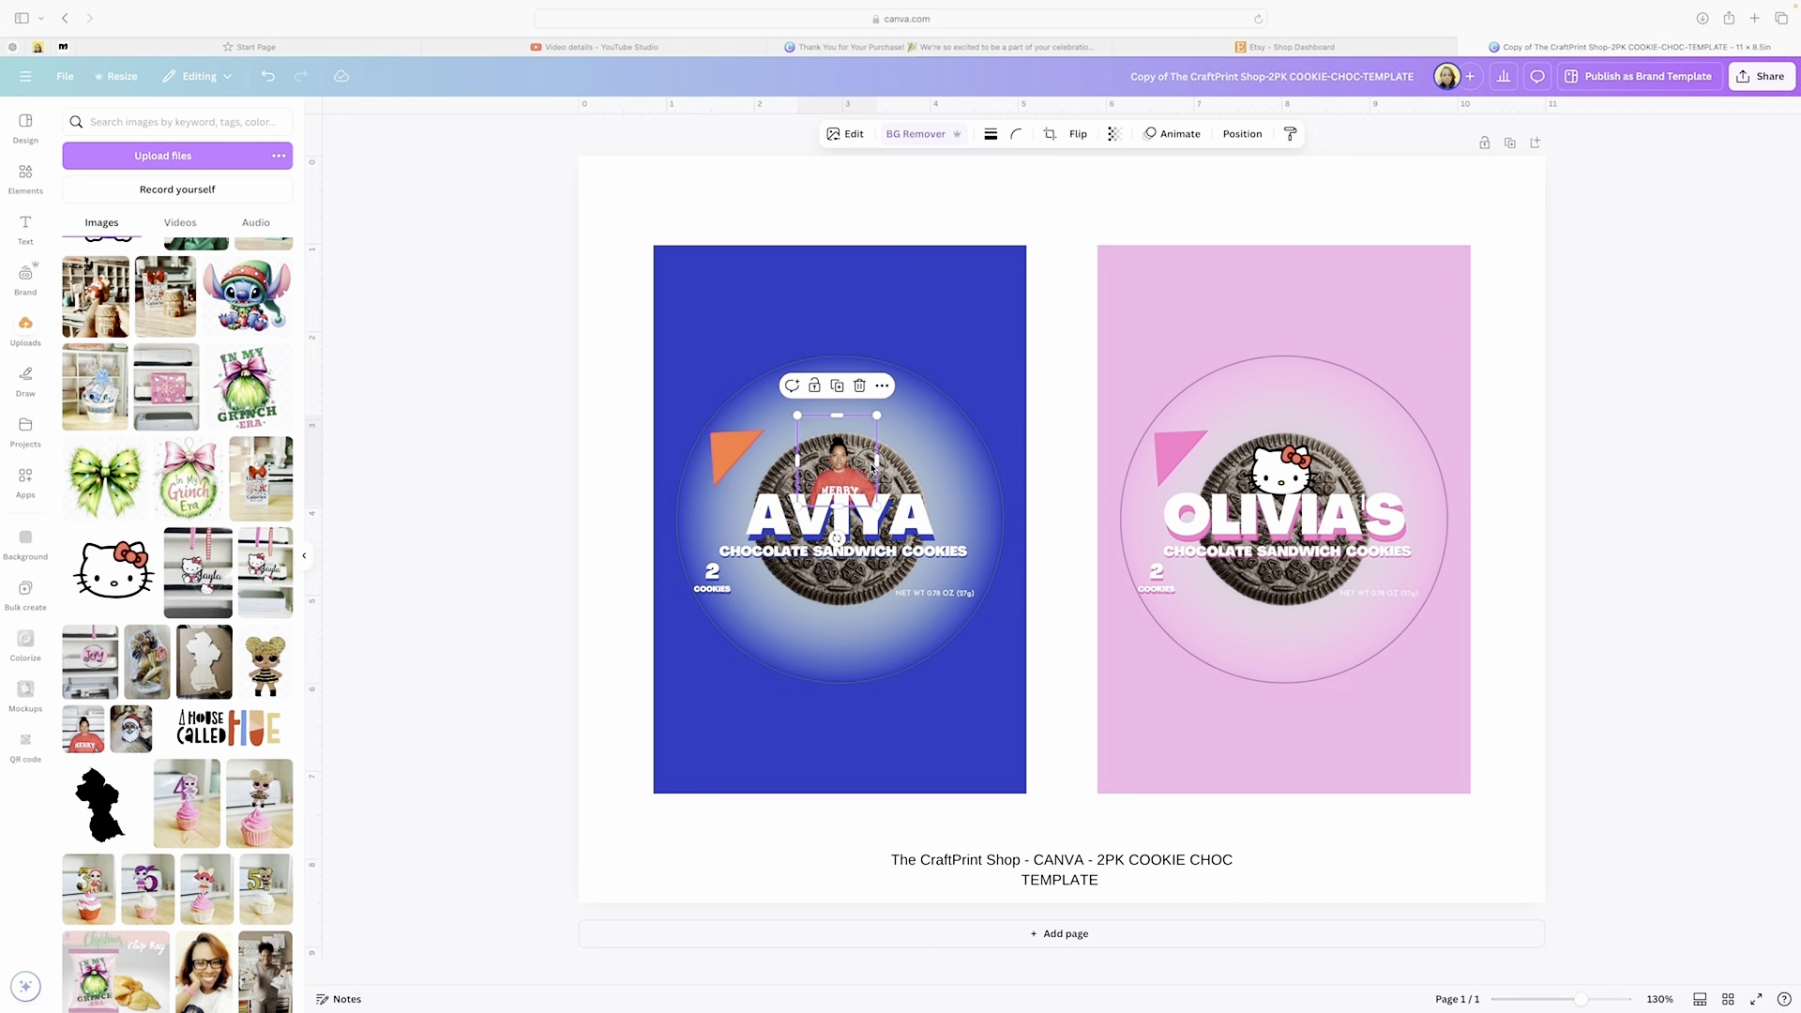
pyautogui.click(647, 250)
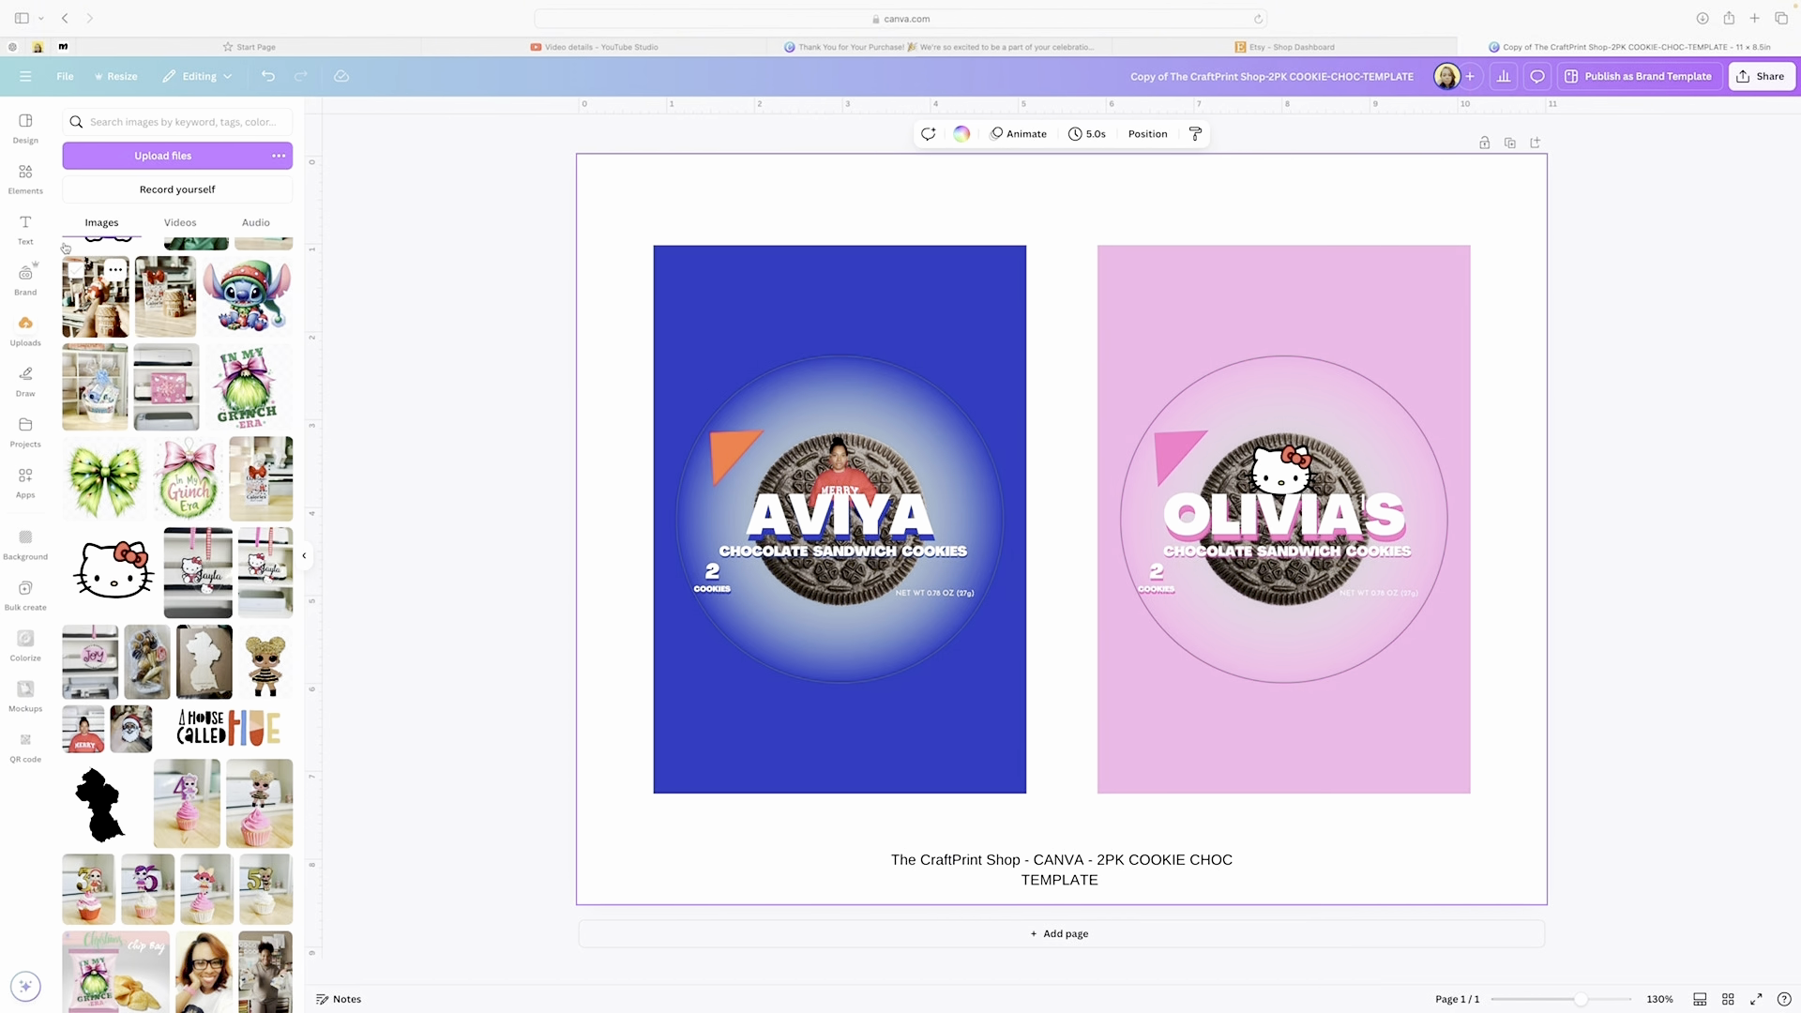
# - Add a circular frame, shrink it, and place it over the lower part of the pink wrapper's cookie
pyautogui.click(25, 173)
pyautogui.scroll(-15, 133, 293)
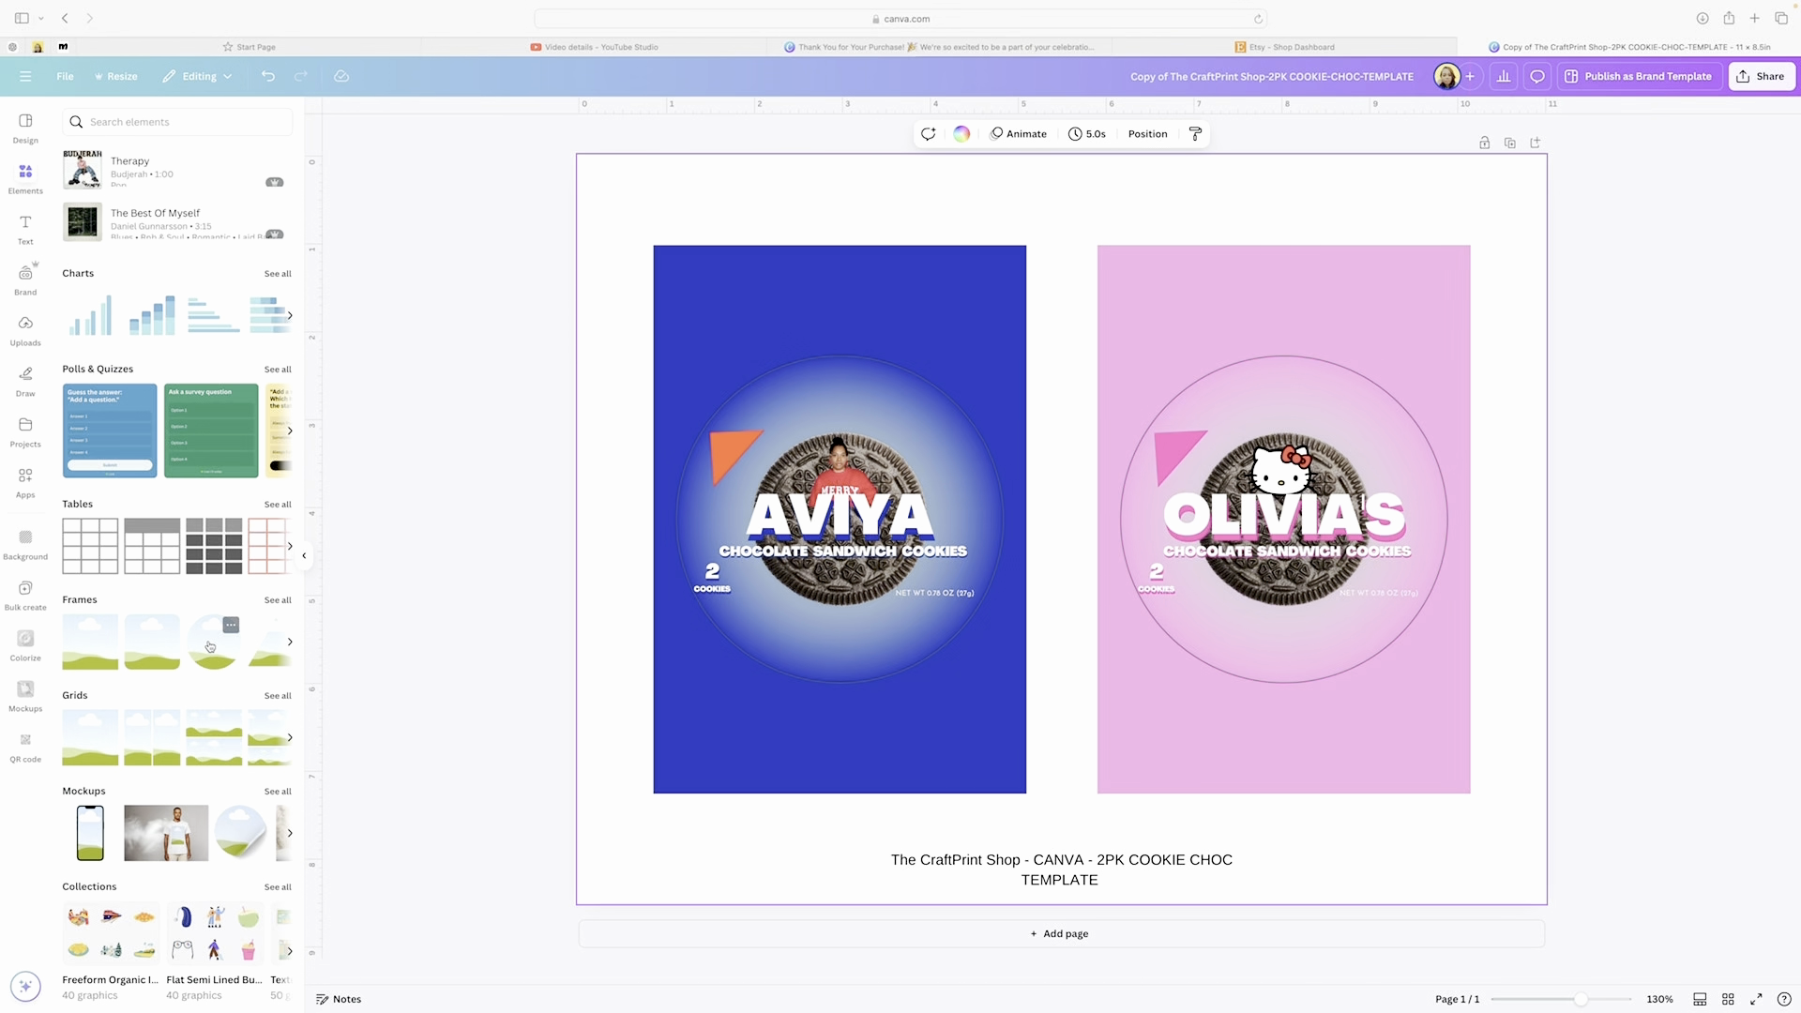
pyautogui.click(209, 646)
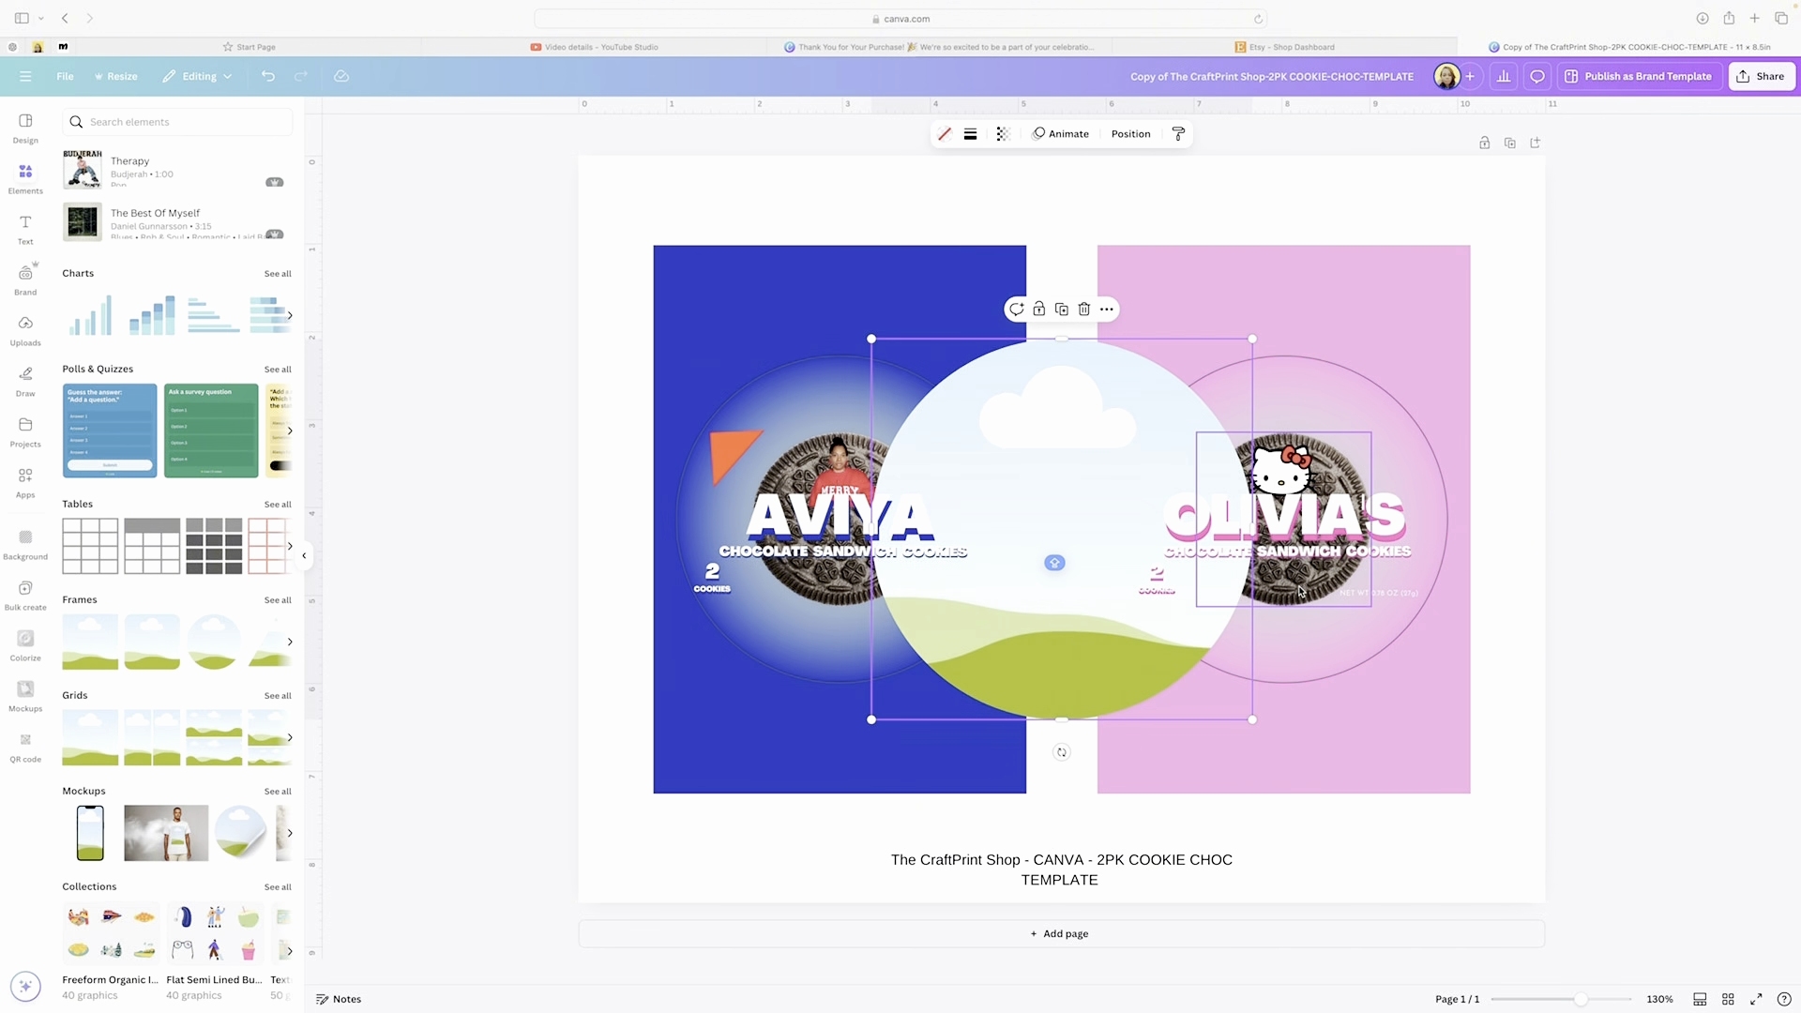
pyautogui.moveTo(1252, 719); pyautogui.dragTo(1295, 603)
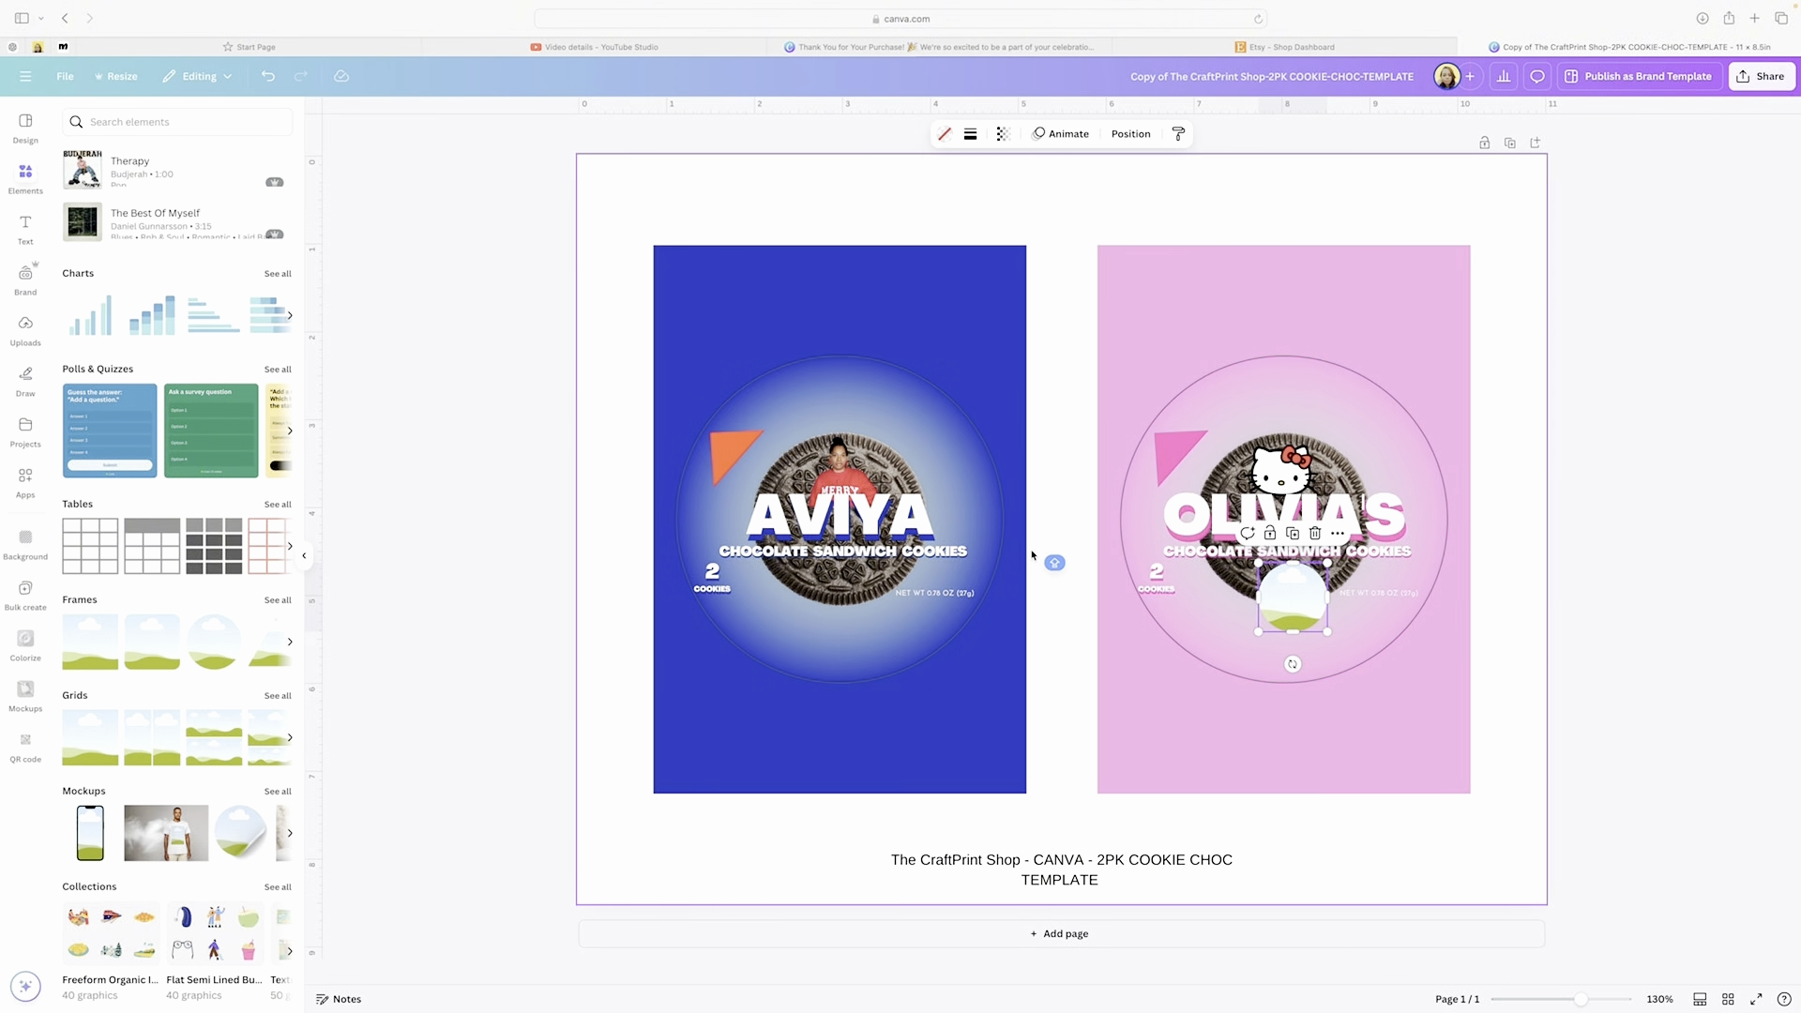
# - Add the red MERRY sweatshirt photo from the uploads and place it inside the circular frame on the pink wrapper
pyautogui.click(25, 327)
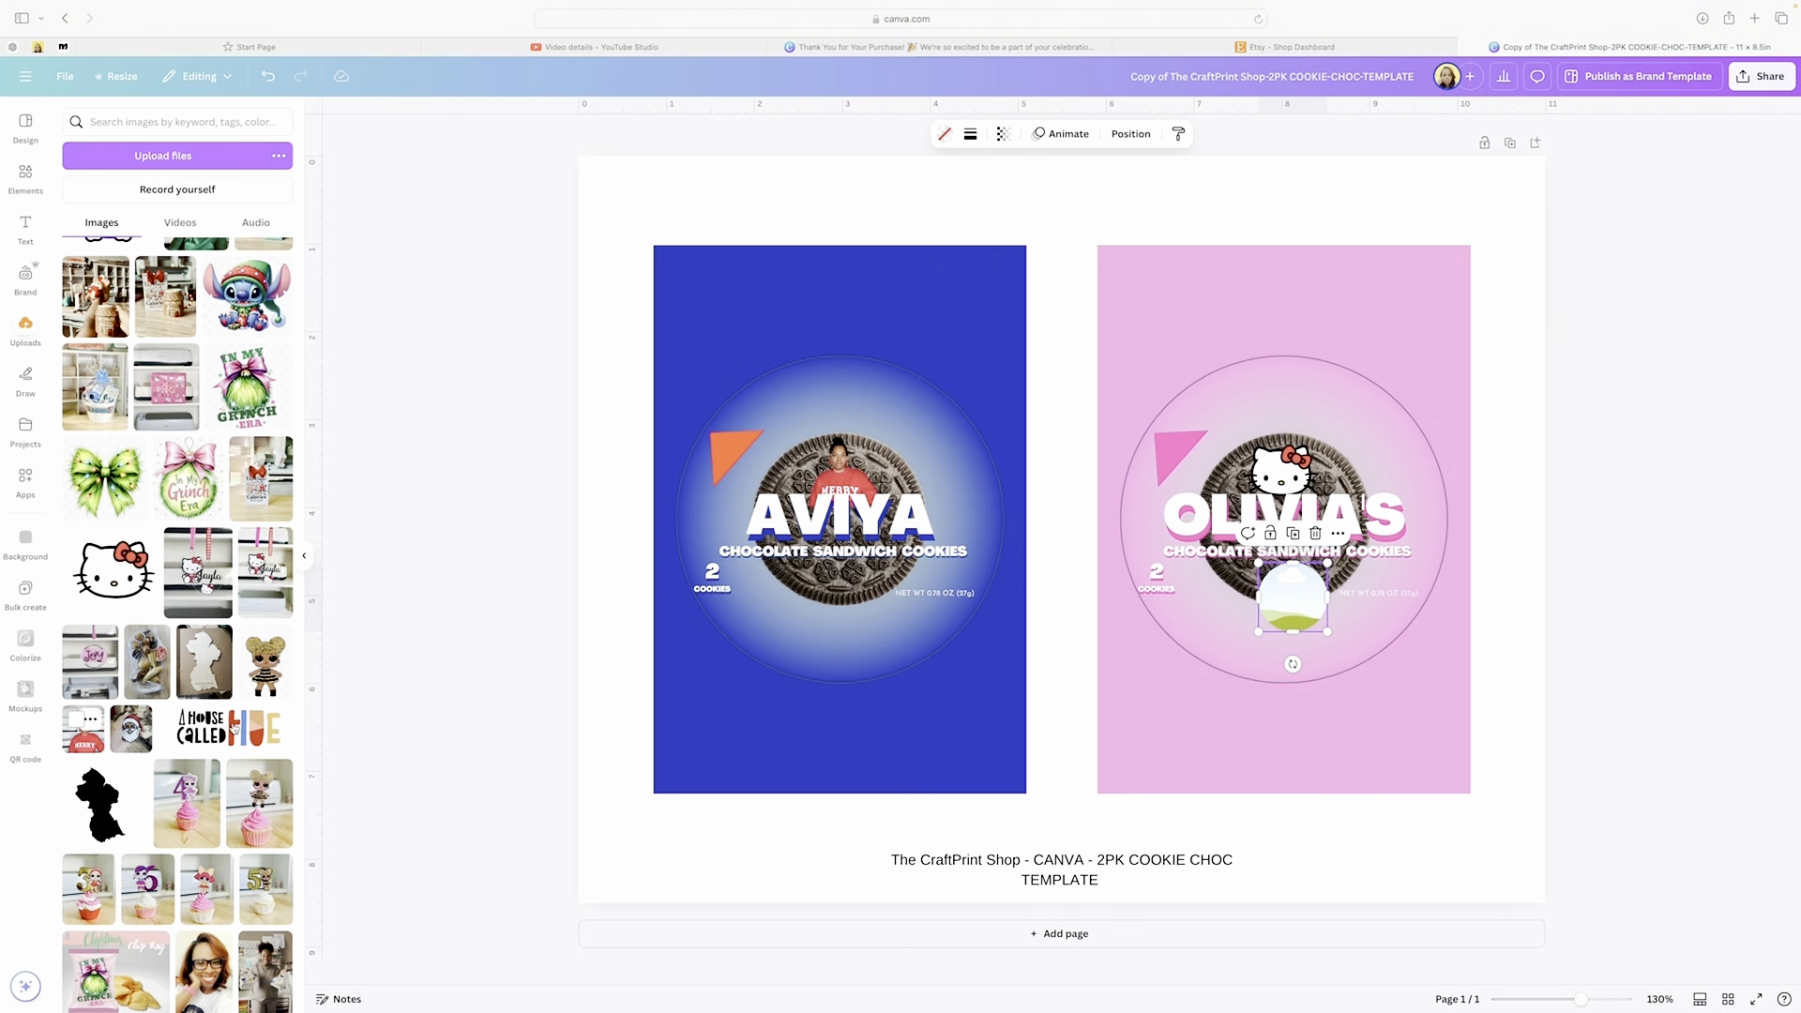
pyautogui.click(85, 732)
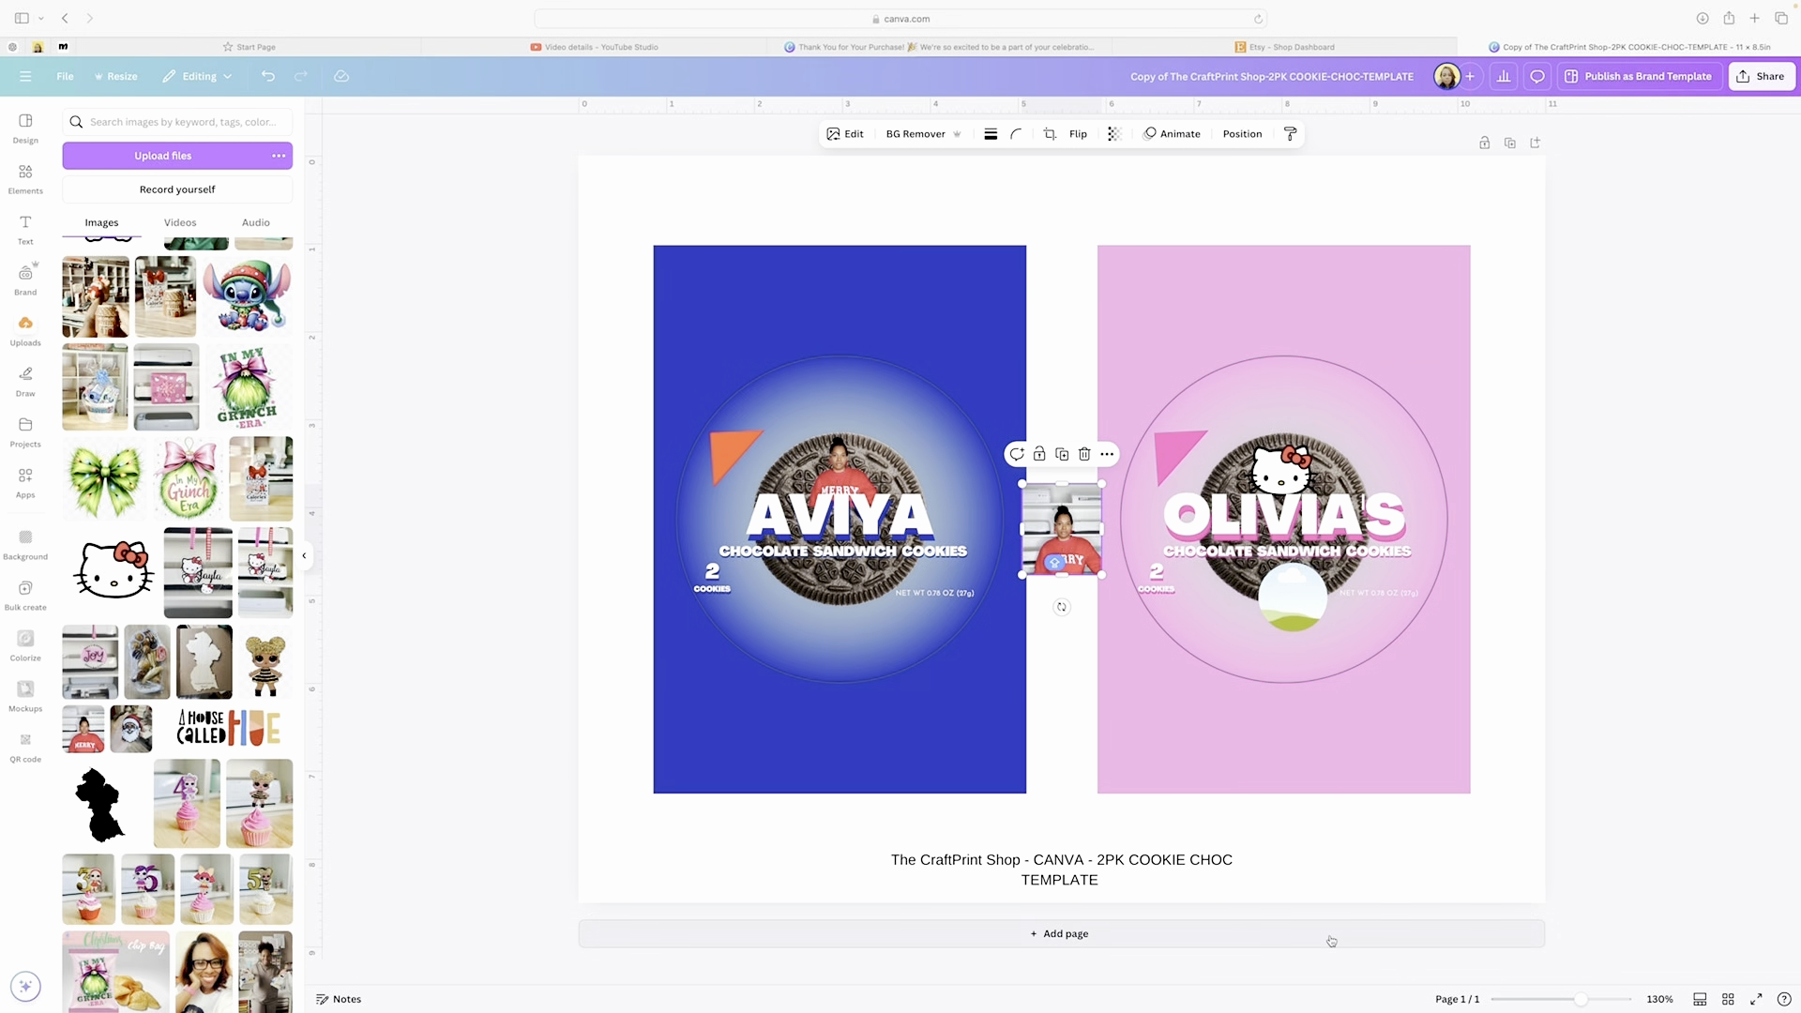
pyautogui.moveTo(1581, 999); pyautogui.dragTo(1596, 999)
pyautogui.scroll(-3, 1340, 771)
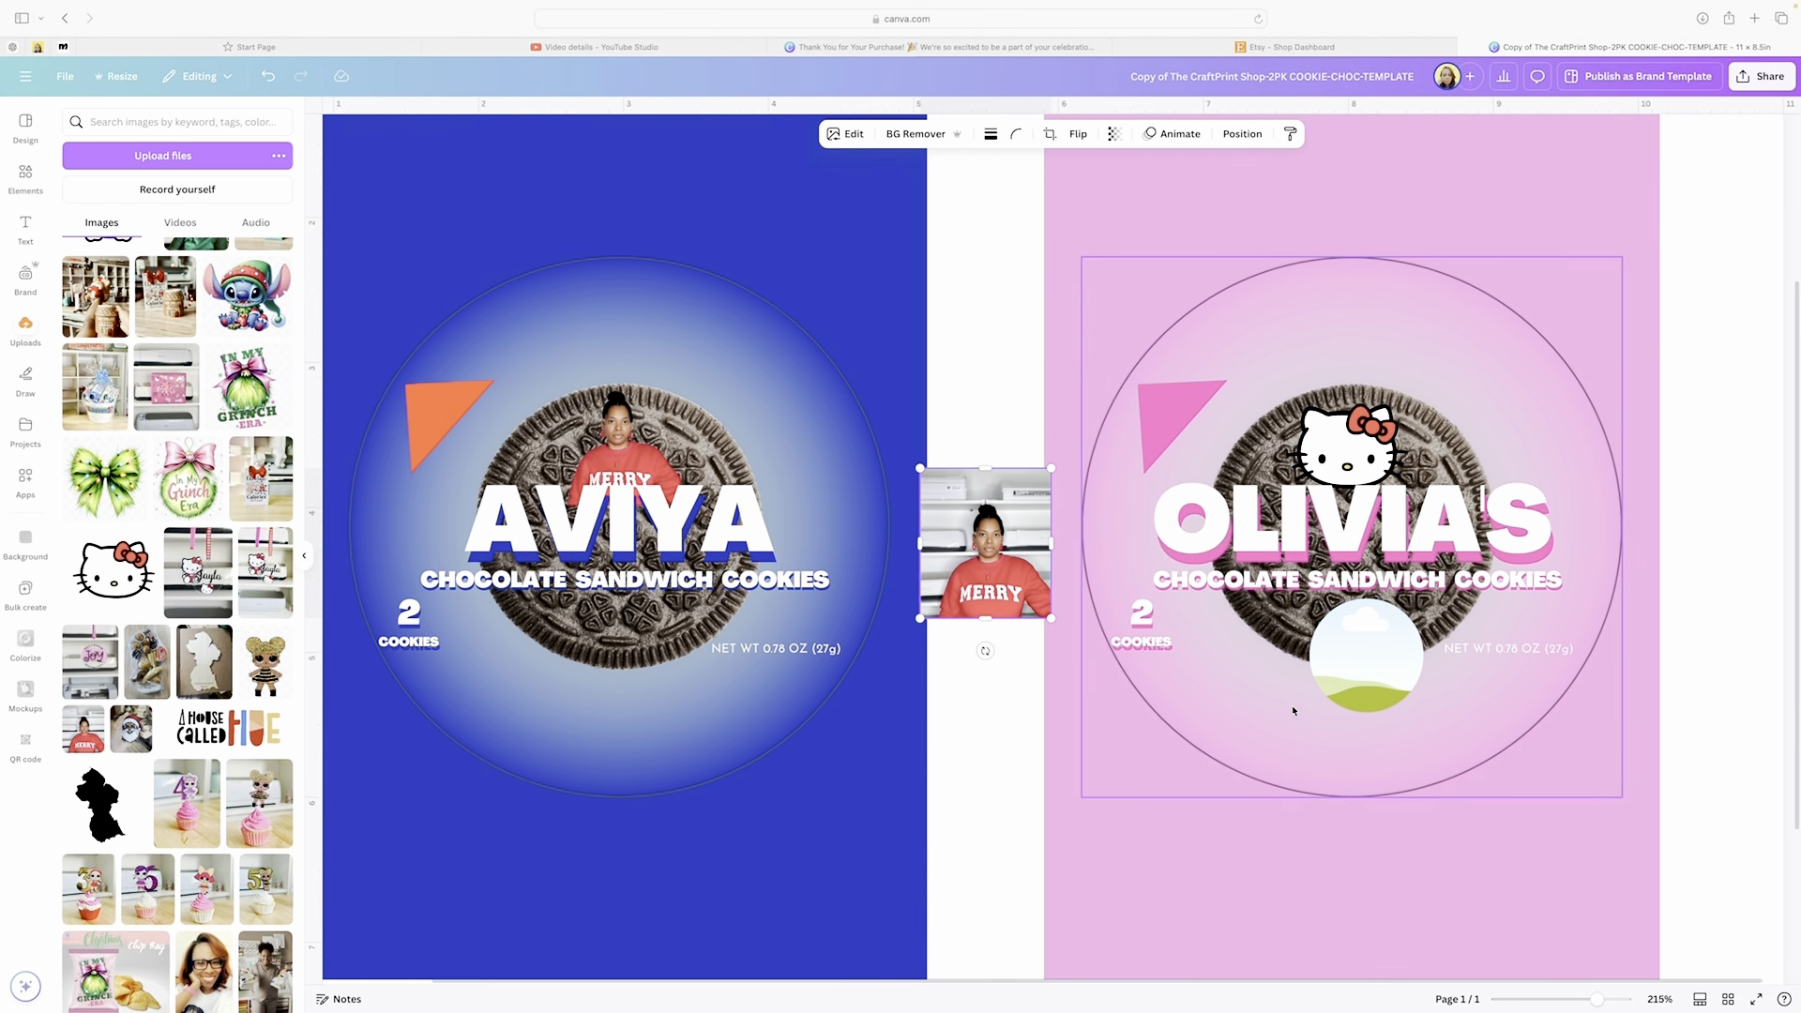
pyautogui.moveTo(1604, 1000); pyautogui.dragTo(1618, 999)
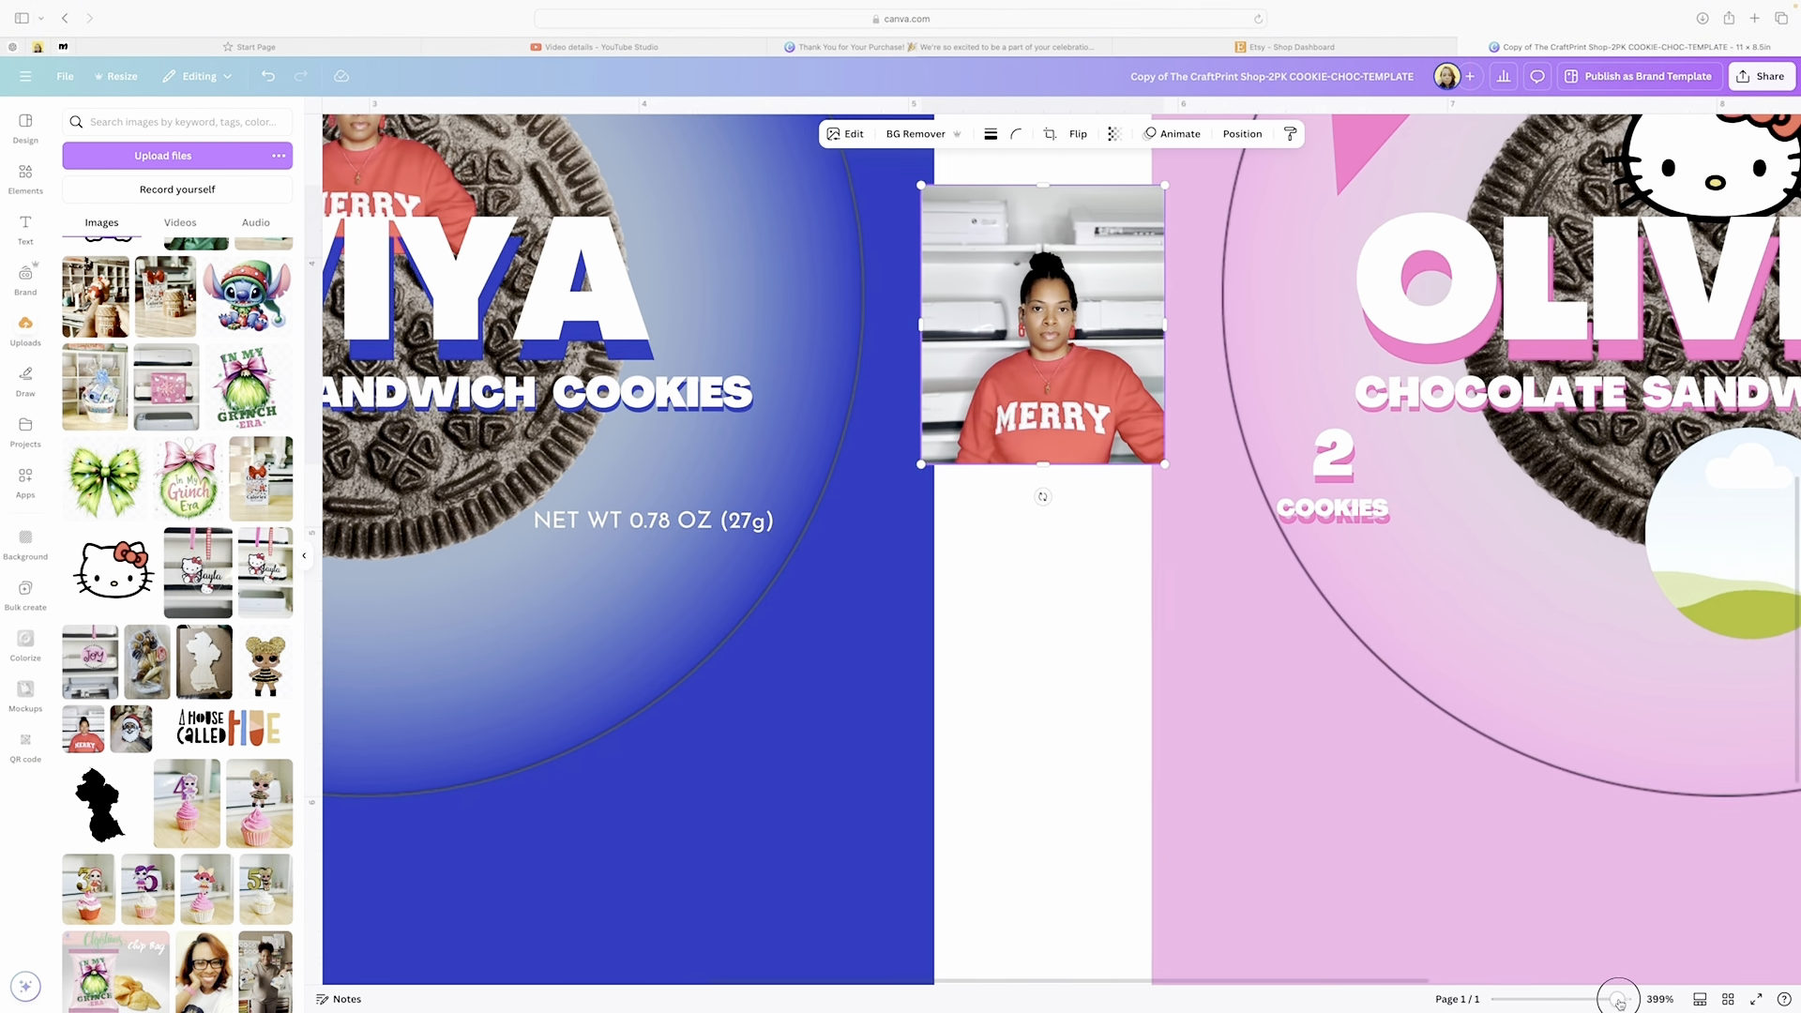
pyautogui.hscroll(3, 1406, 684)
pyautogui.hscroll(2, 1443, 702)
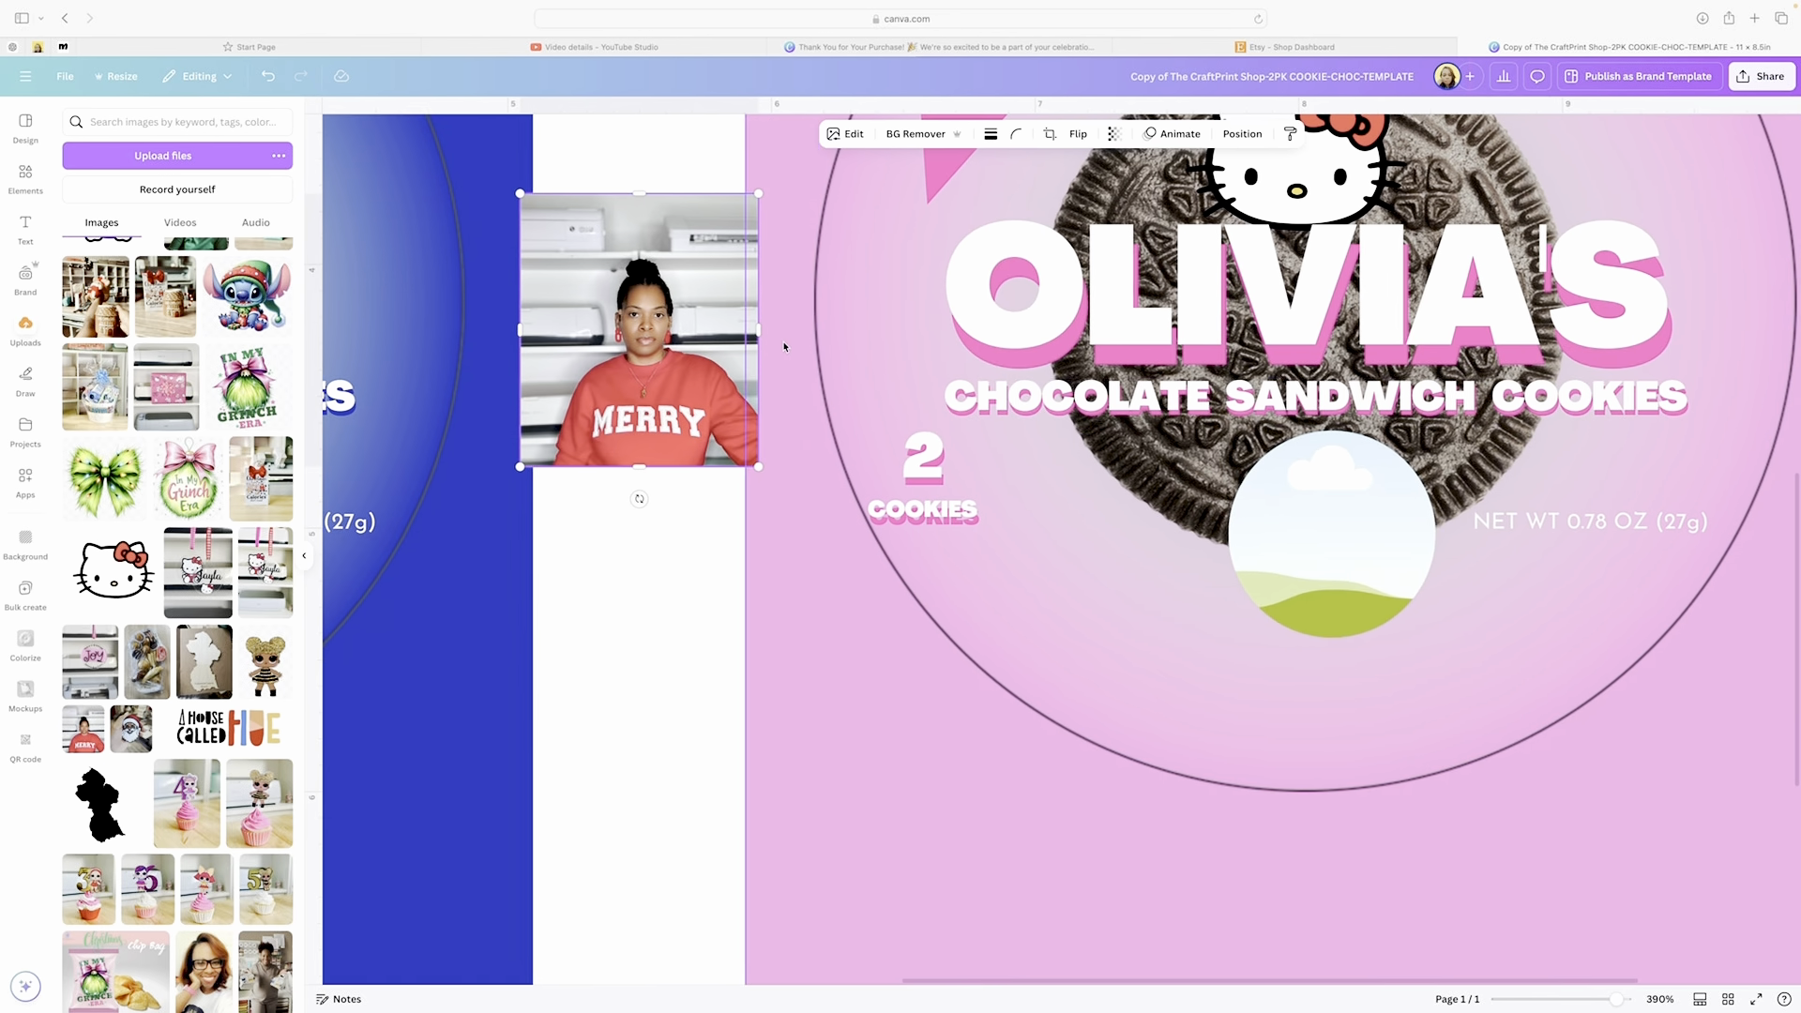
pyautogui.moveTo(609, 267); pyautogui.dragTo(1291, 479)
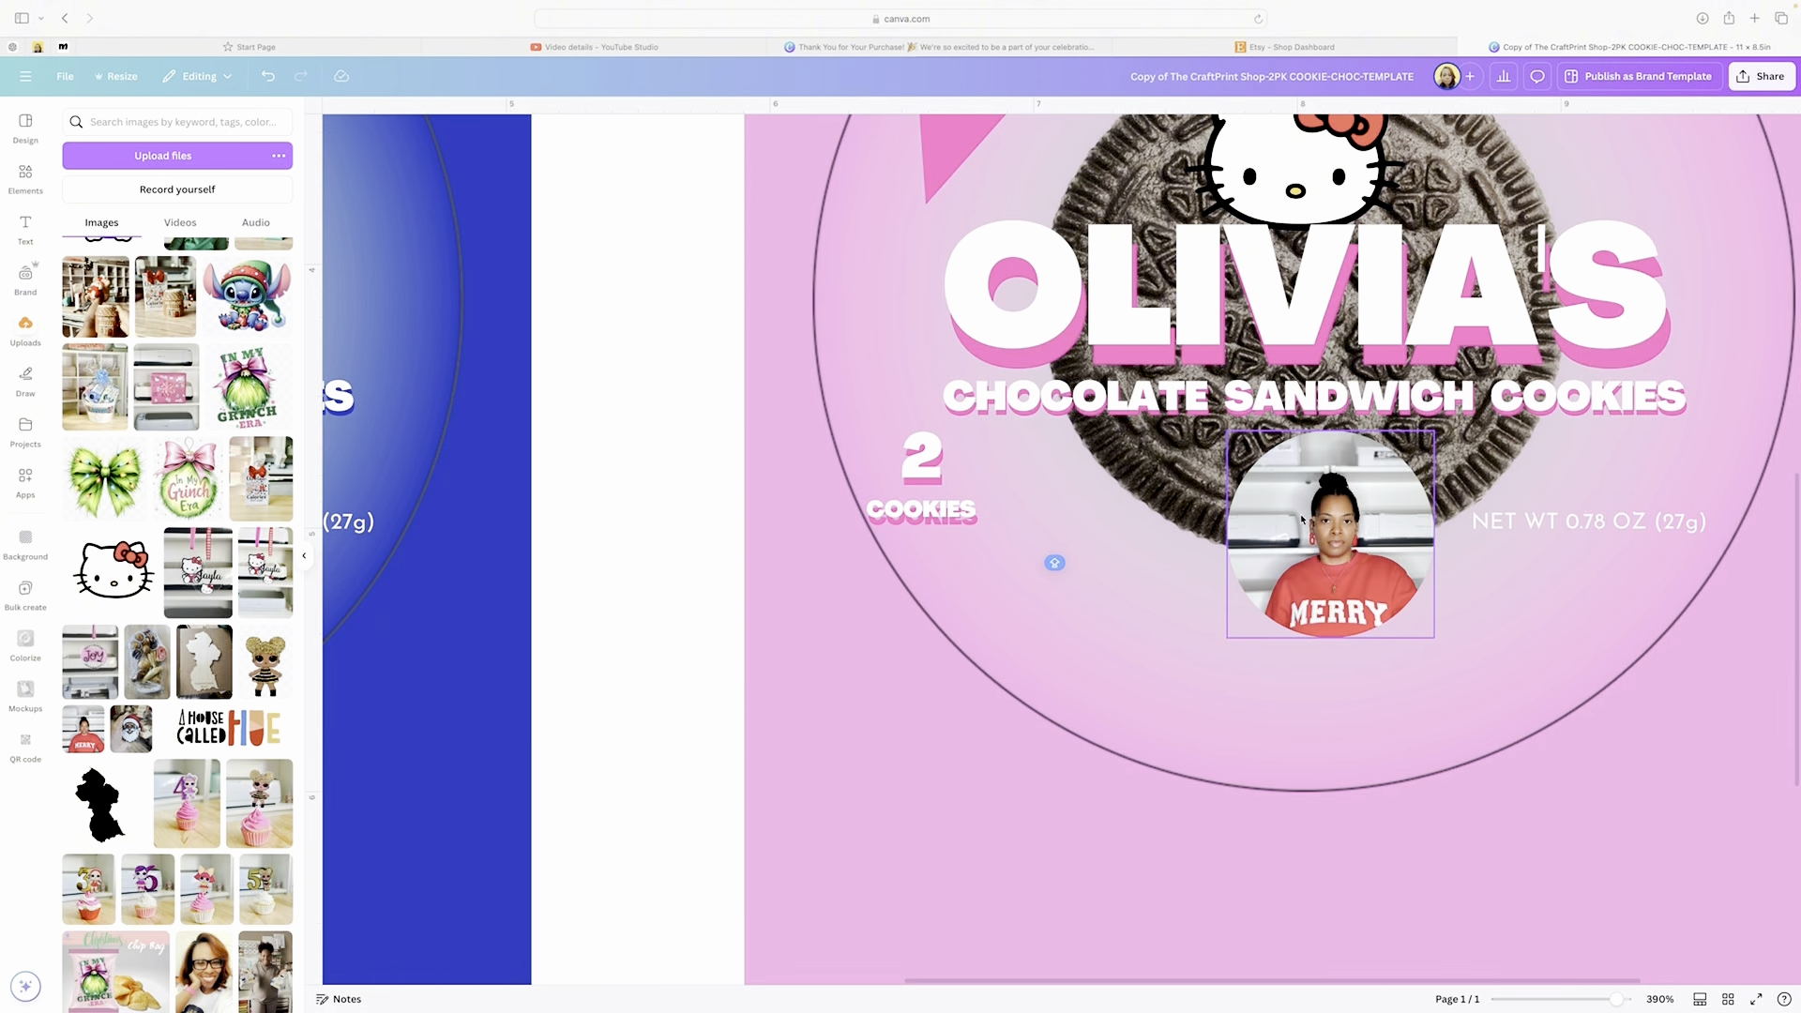
# - Shrink the circular photo frame slightly and move it up beneath the pink wrapper's CHOCOLATE SANDWICH COOKIES text
pyautogui.click(1366, 579)
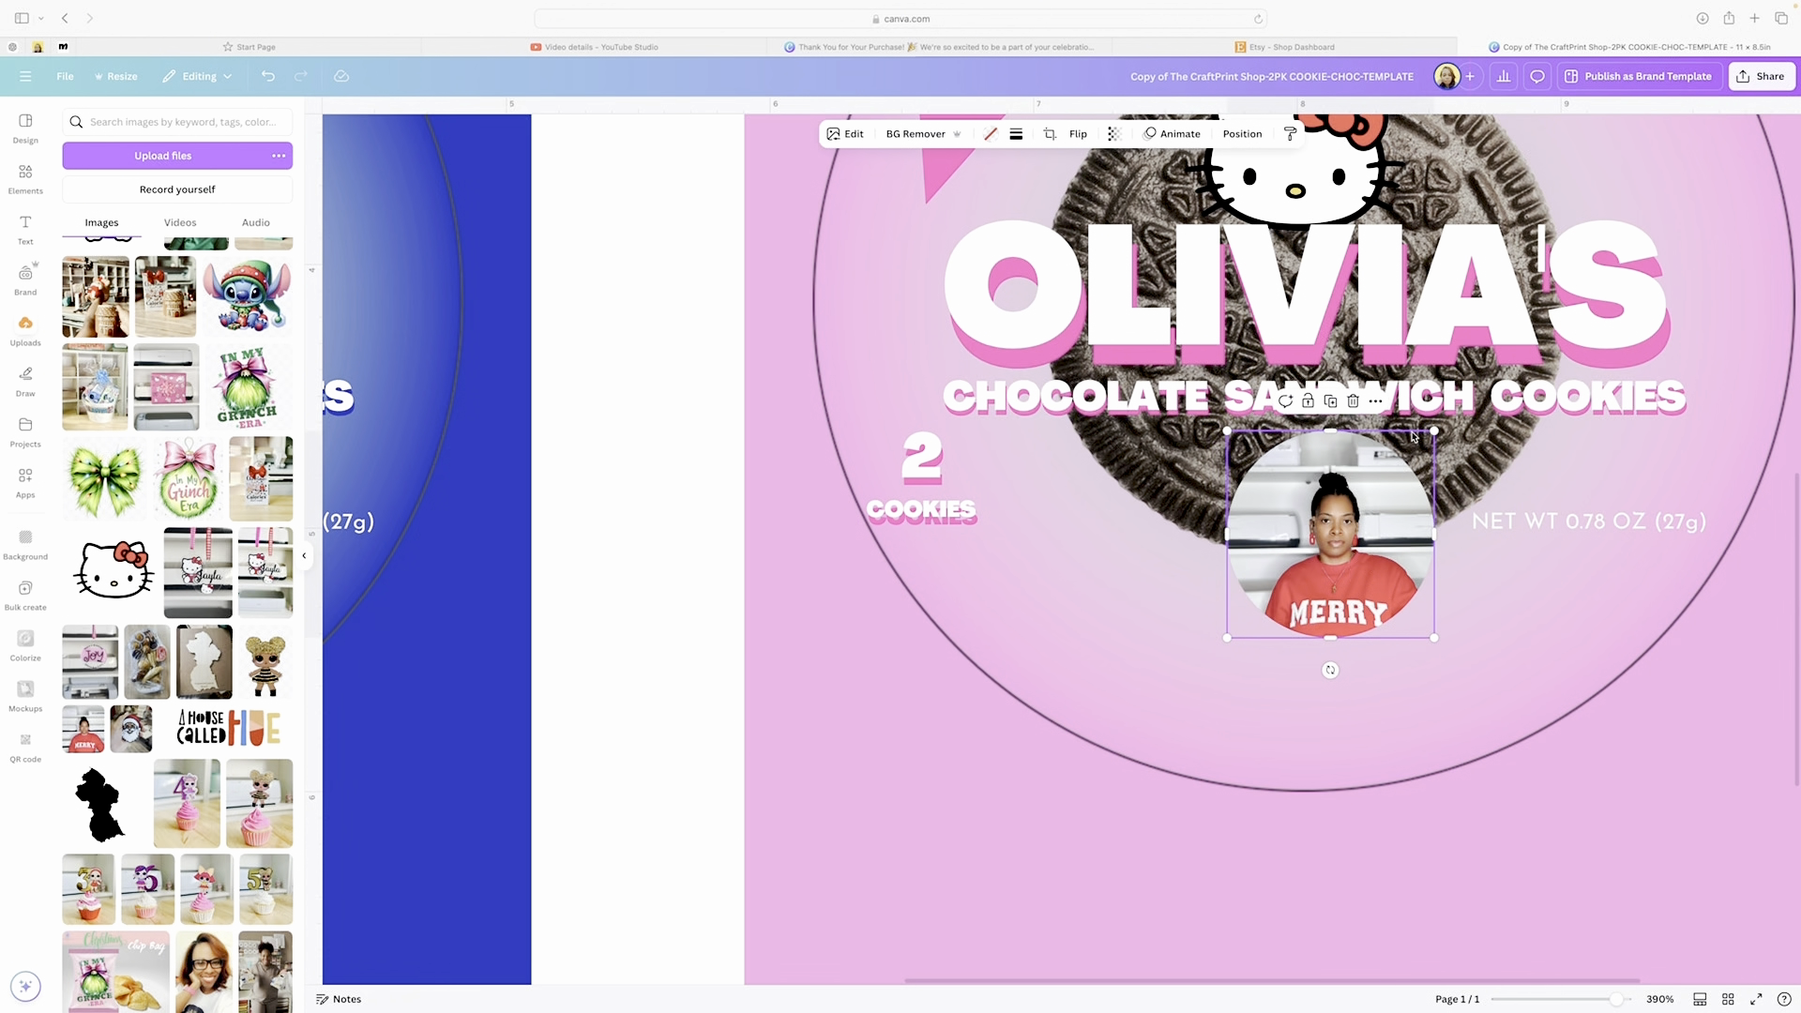
pyautogui.moveTo(1434, 433); pyautogui.dragTo(1390, 473)
pyautogui.moveTo(1317, 559); pyautogui.dragTo(1317, 500)
# - Examine the available photo frames, including the full Basic shapes and Film and photo collections
pyautogui.click(17, 178)
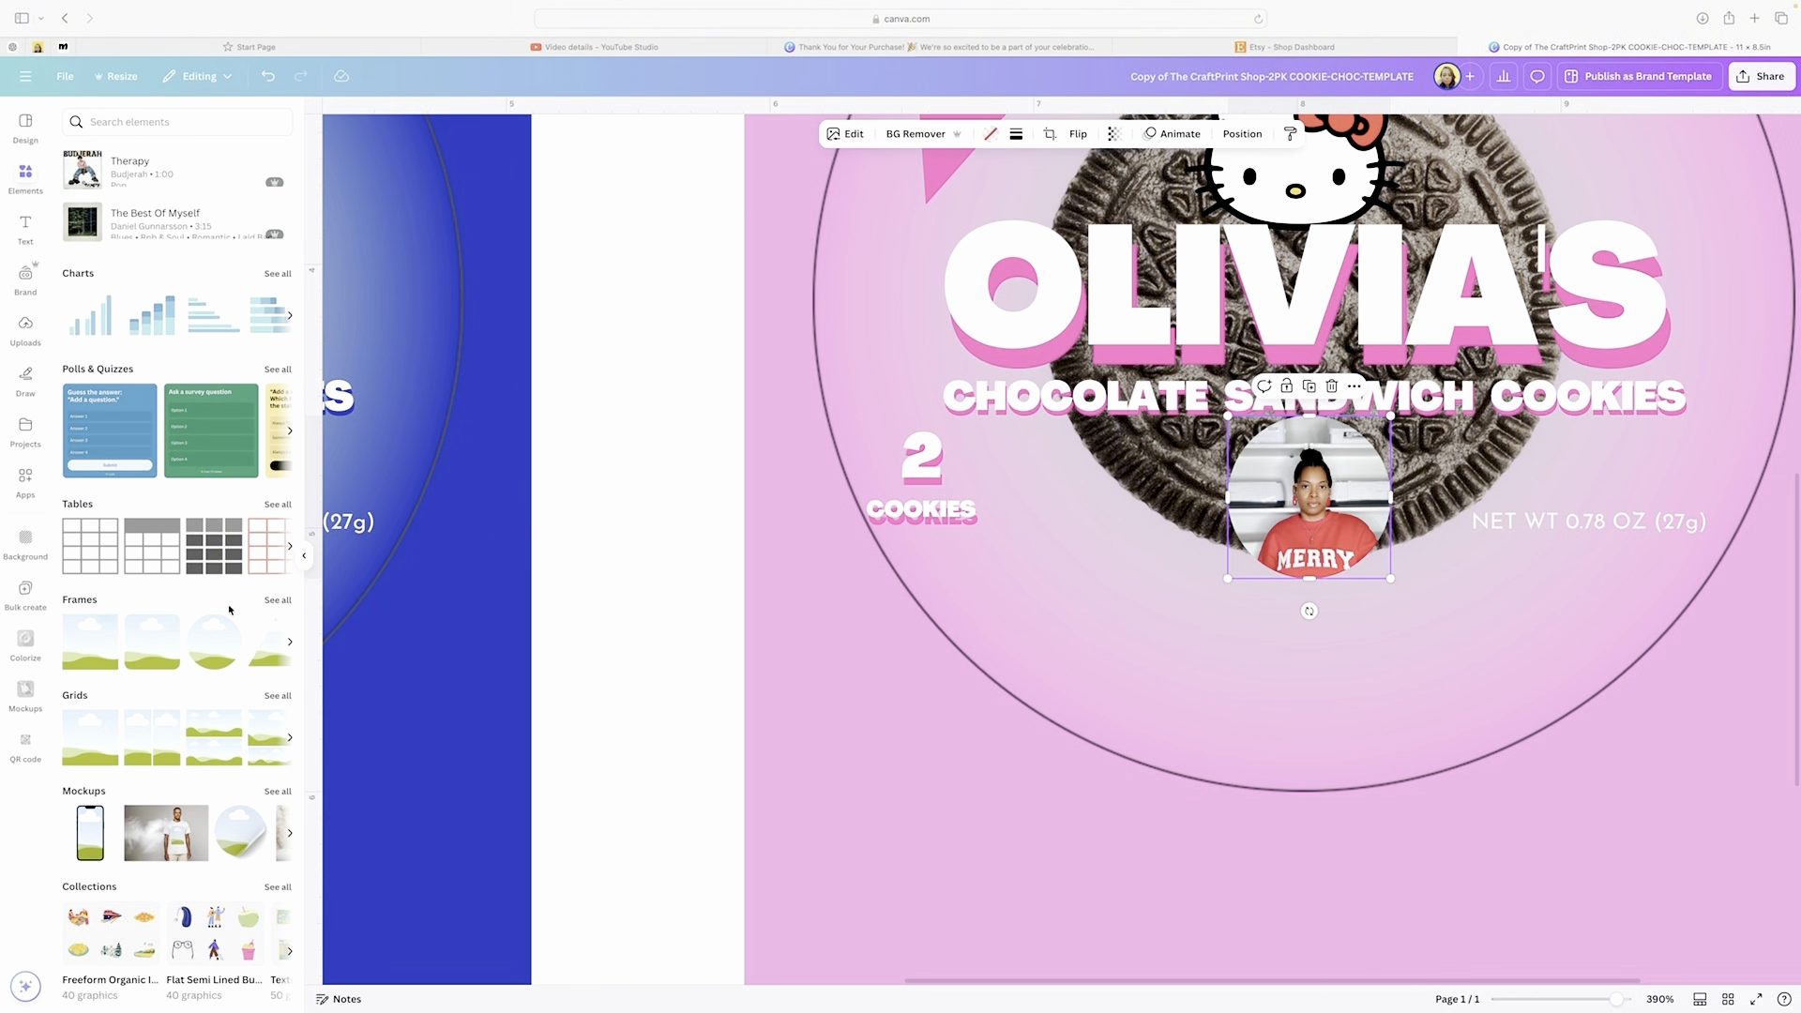
pyautogui.click(277, 601)
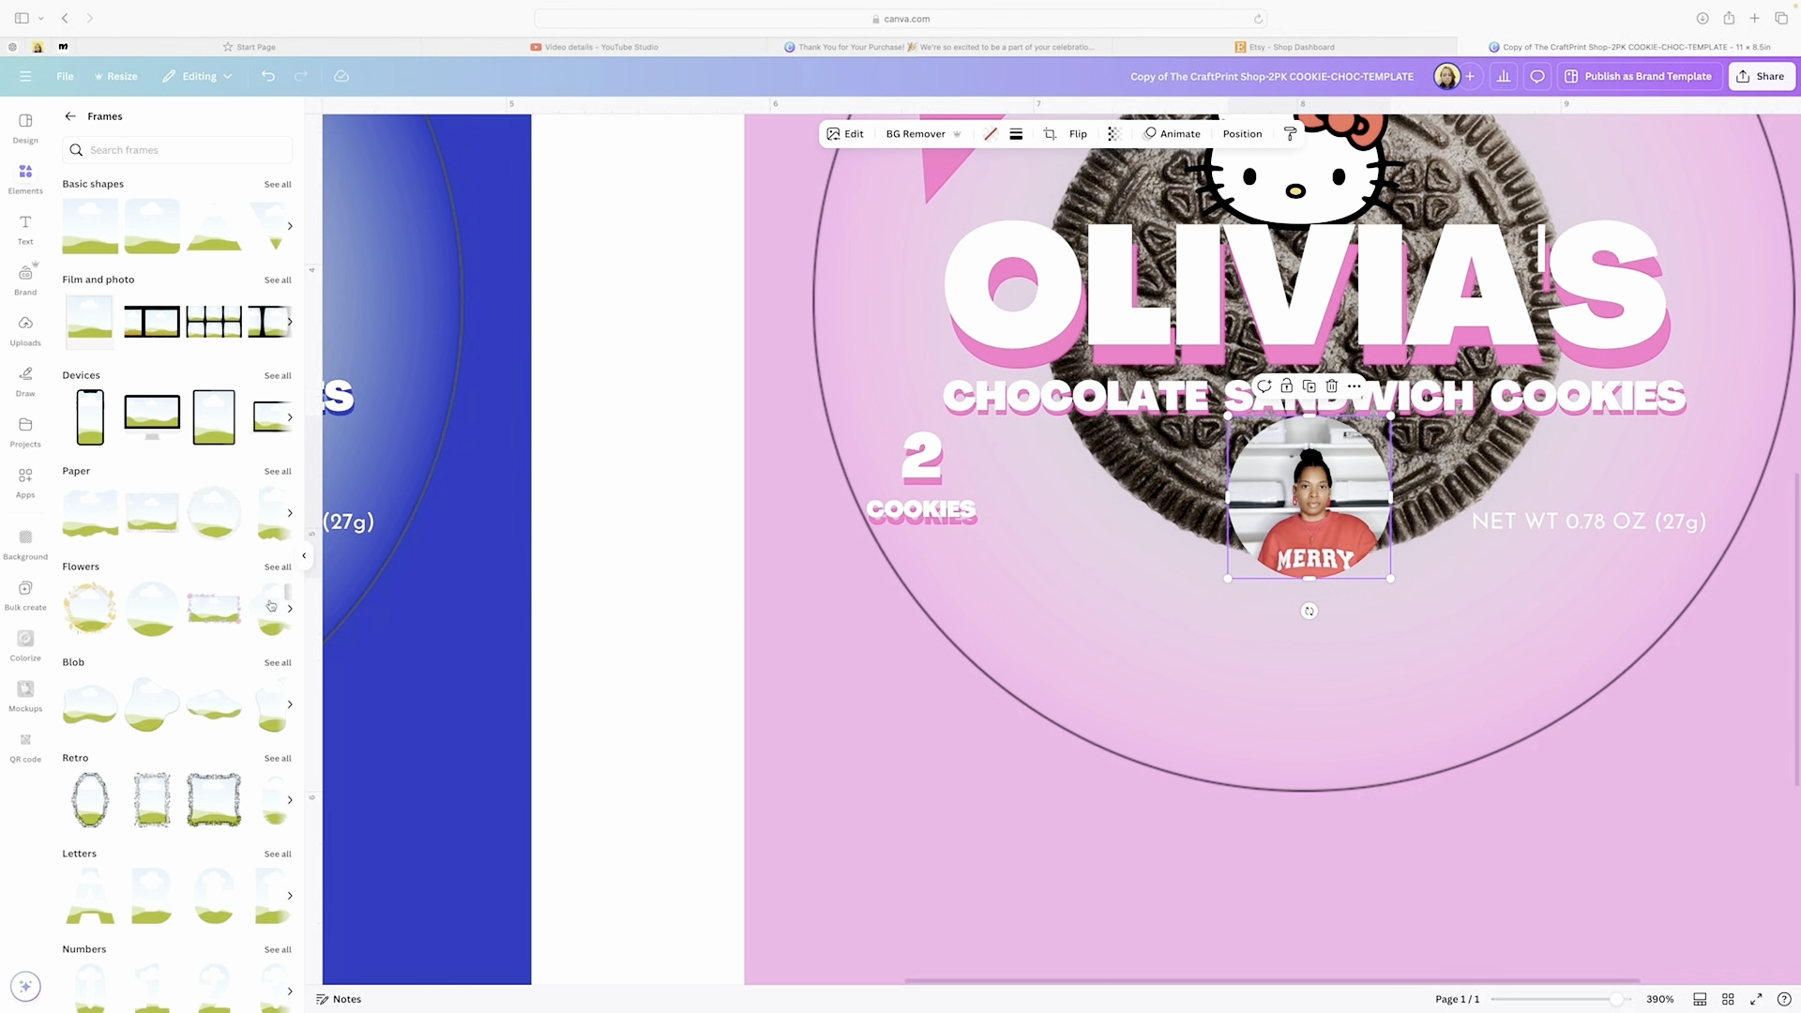
pyautogui.scroll(-15, 178, 394)
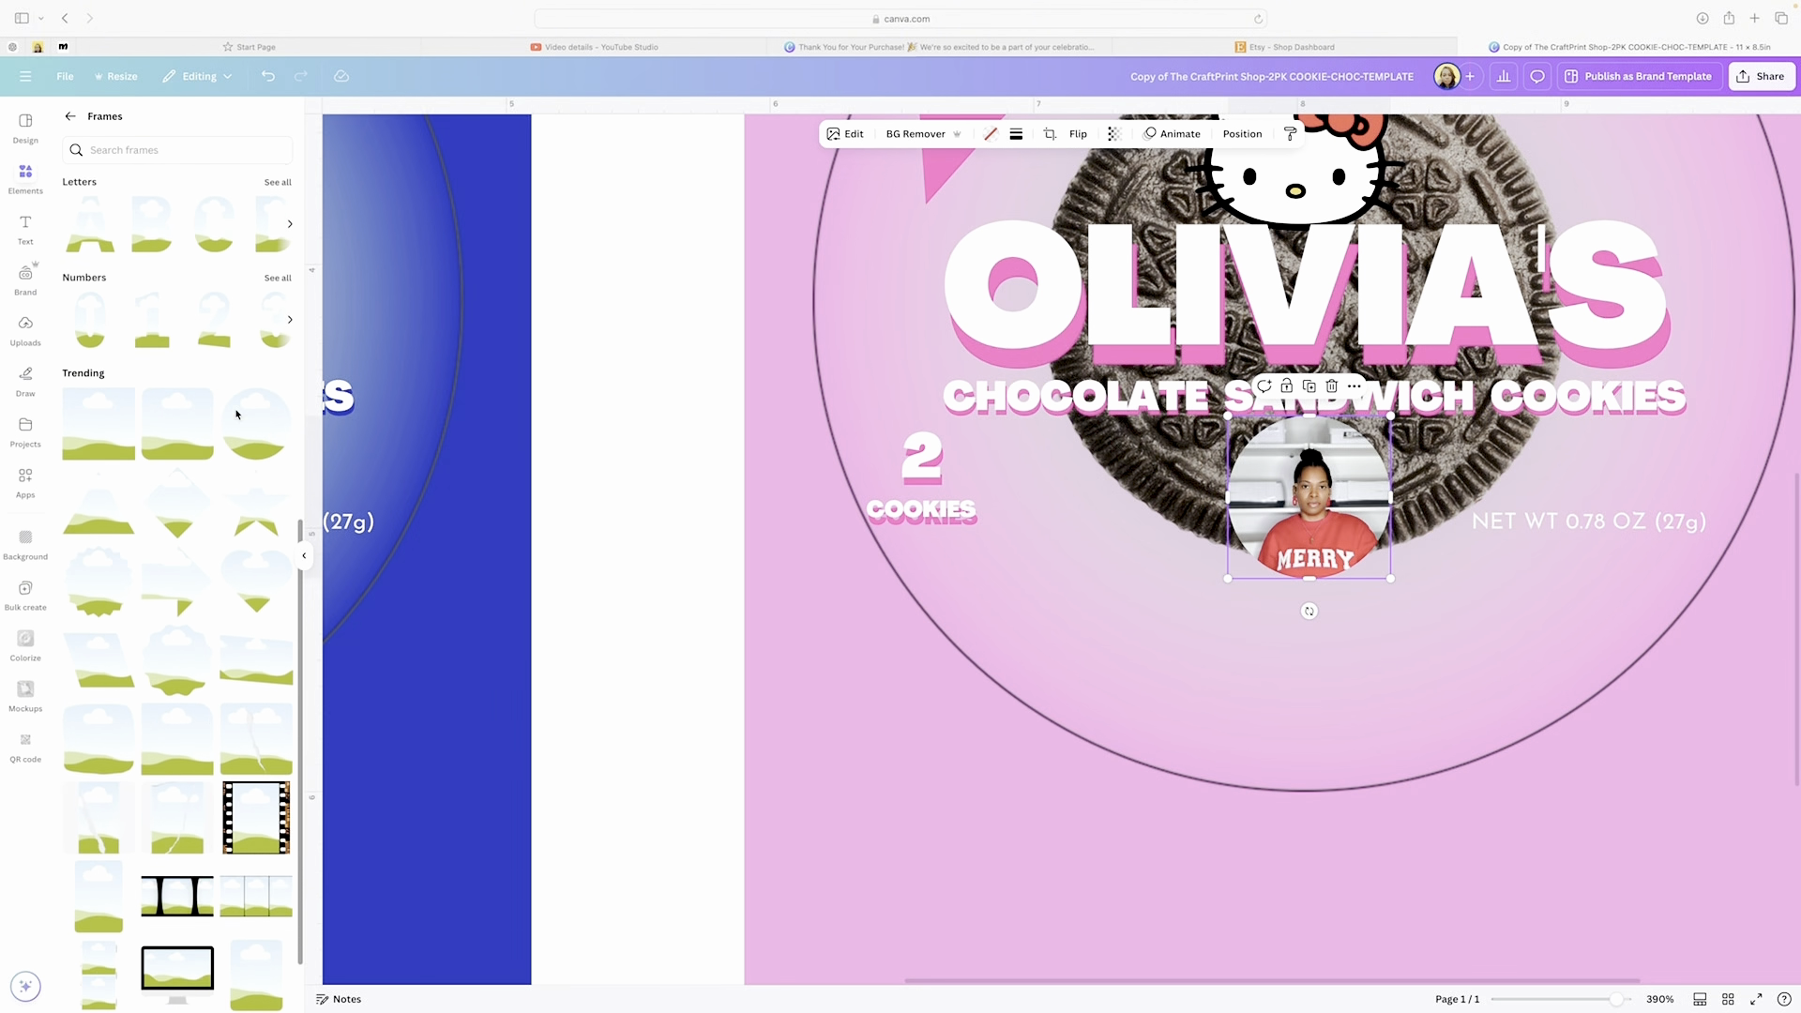
pyautogui.scroll(15, 237, 414)
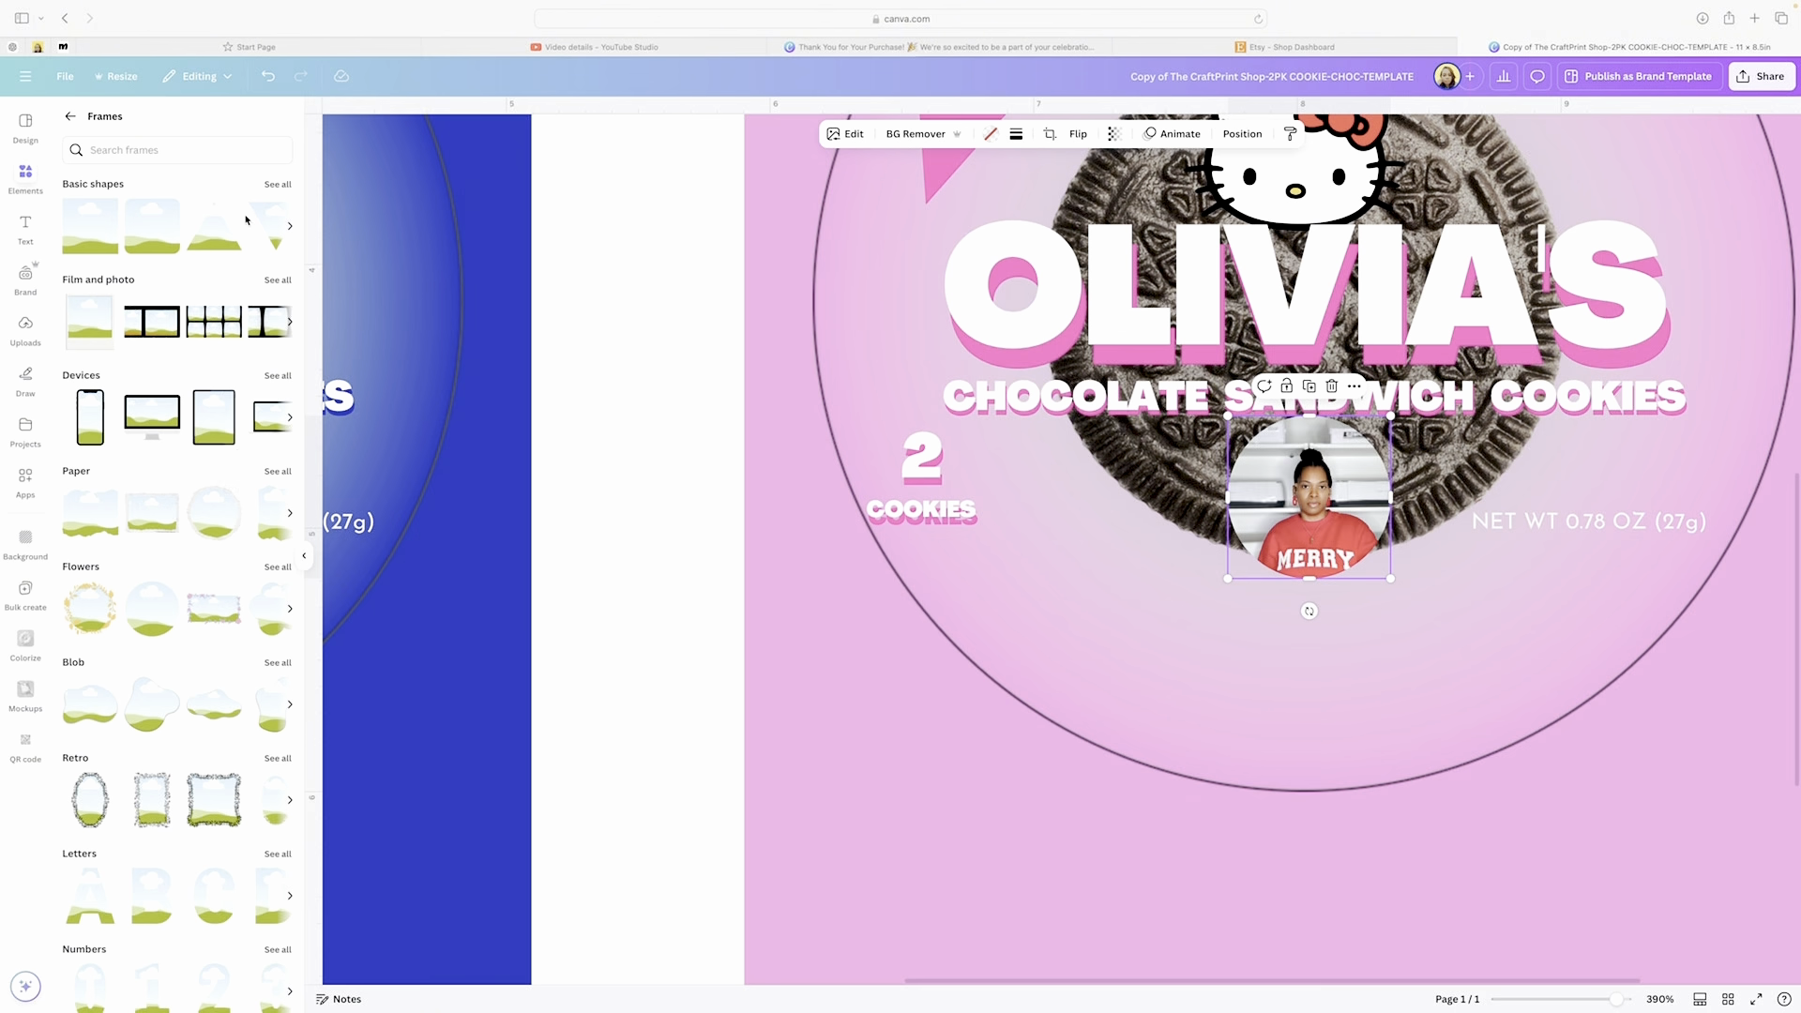
pyautogui.click(269, 188)
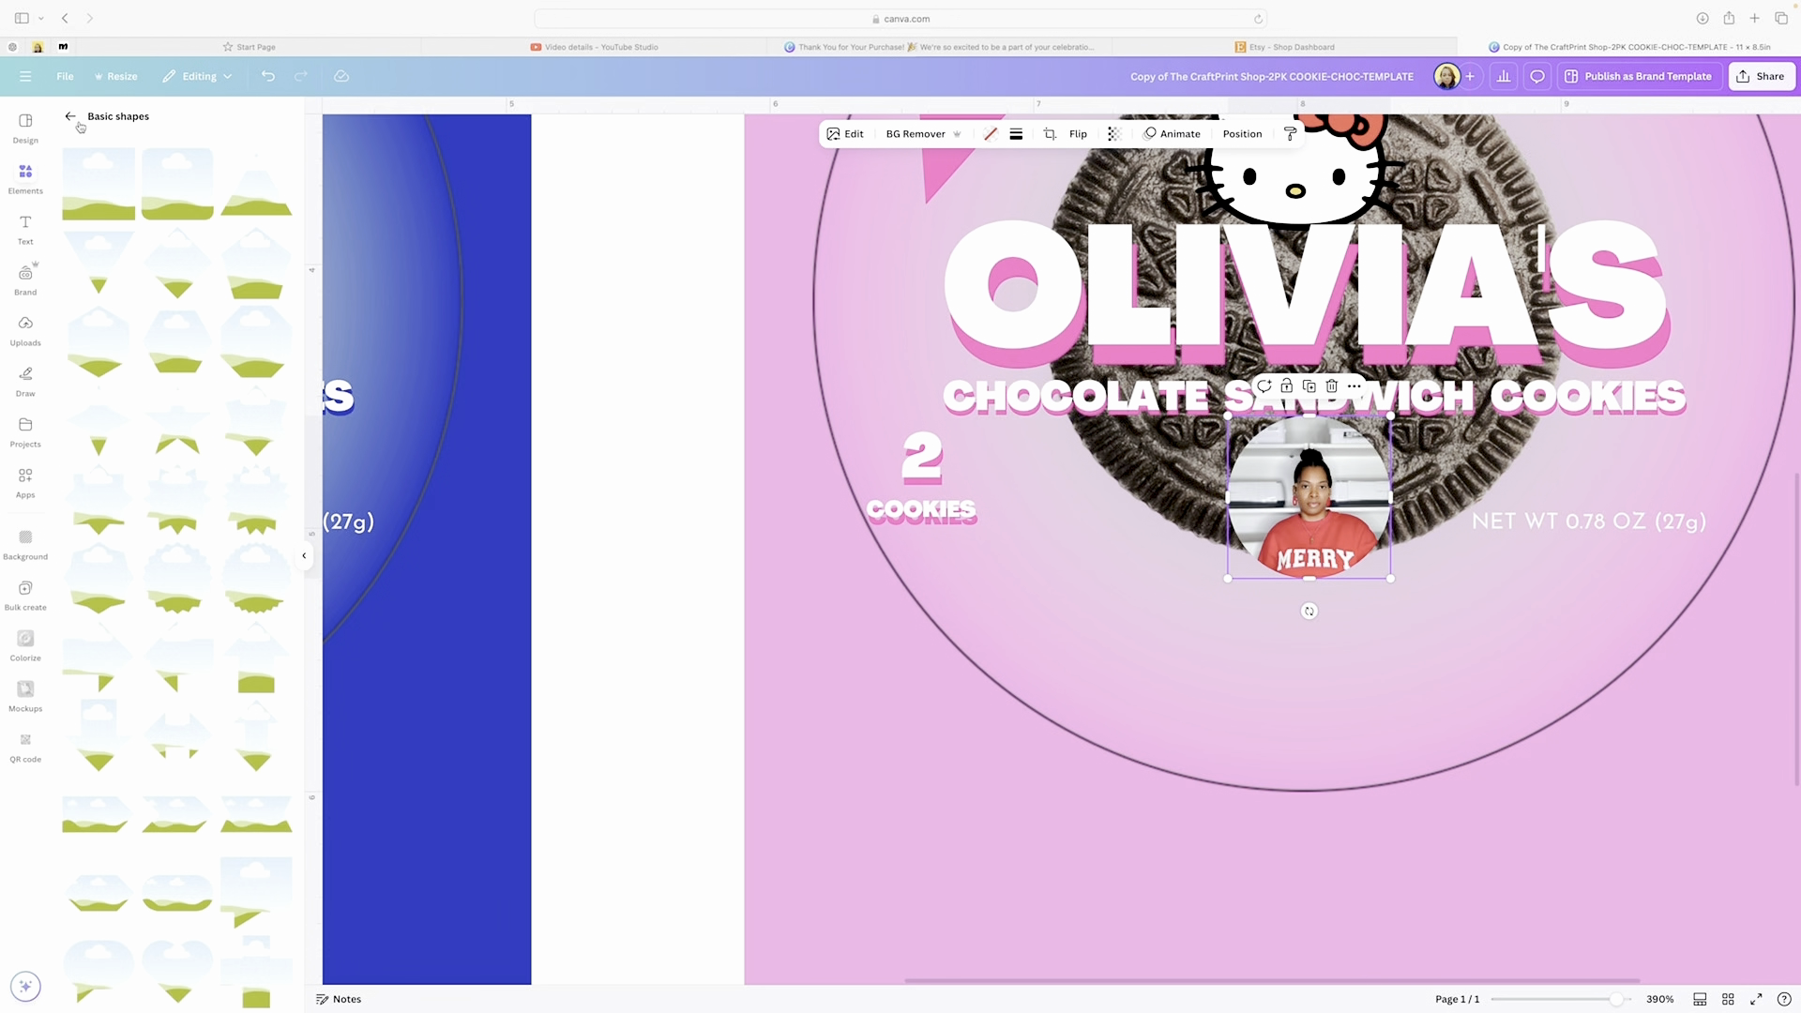
pyautogui.scroll(-2, 207, 389)
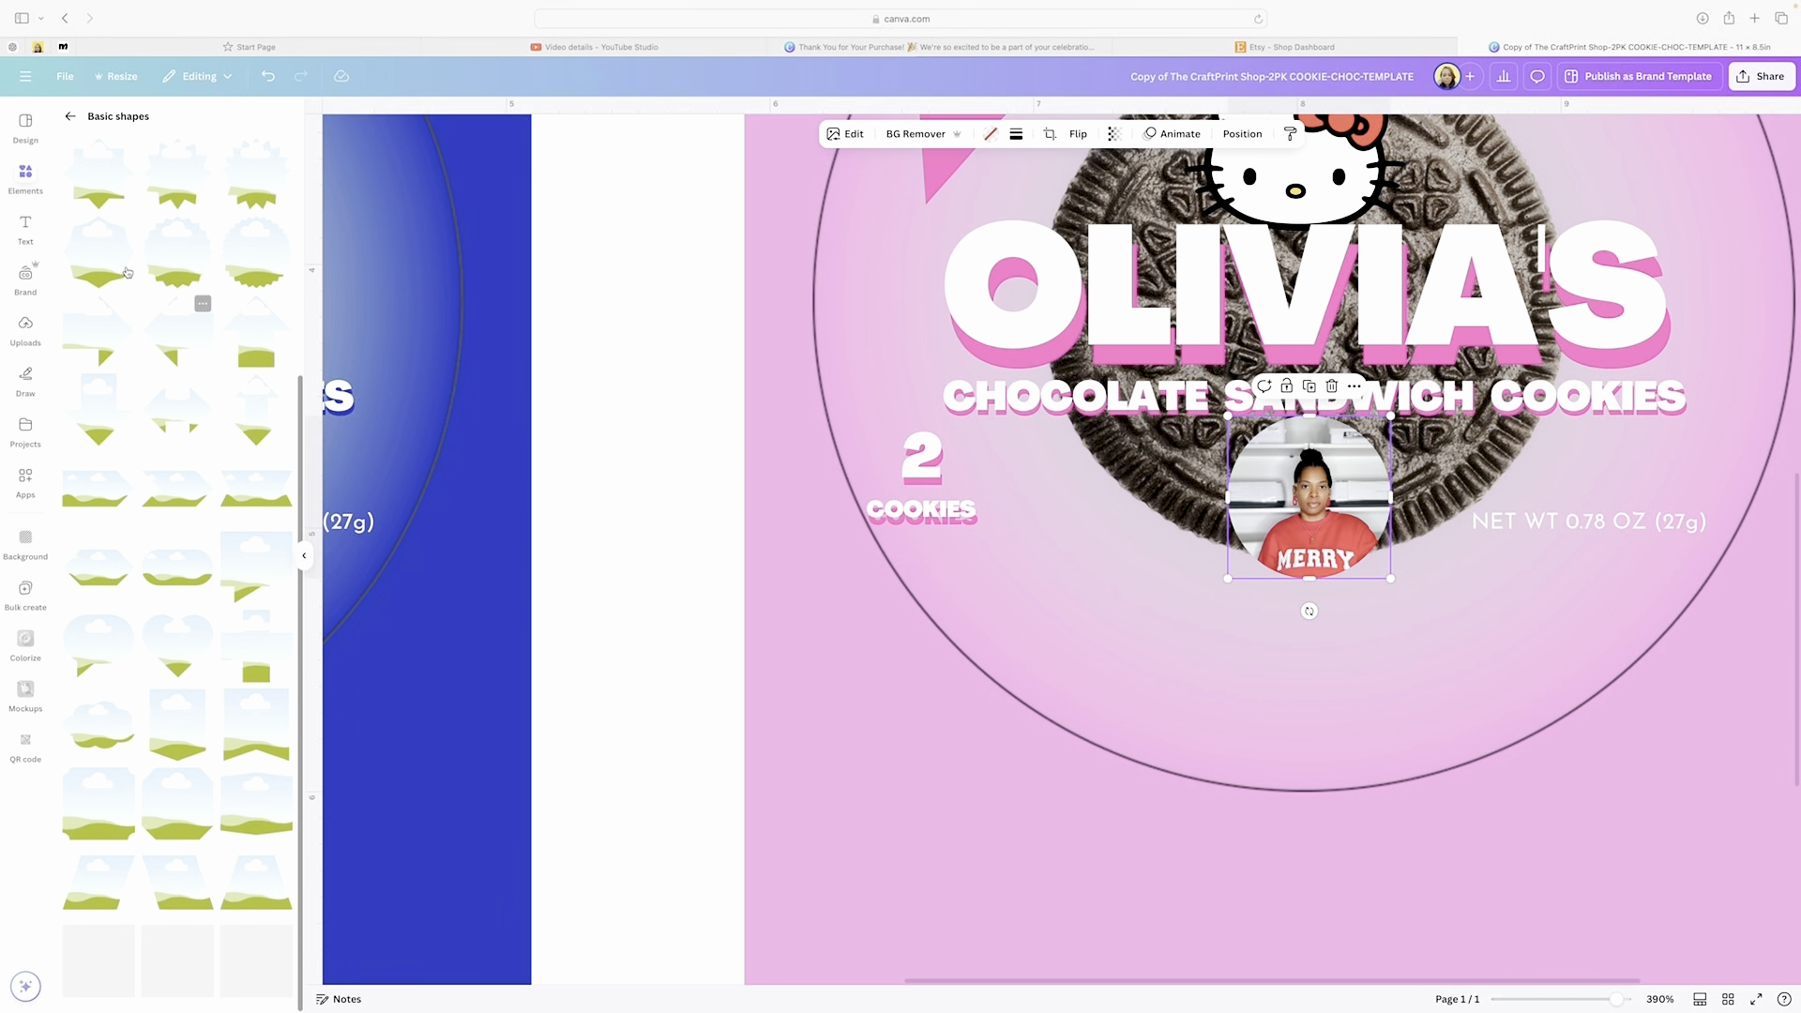
pyautogui.click(70, 116)
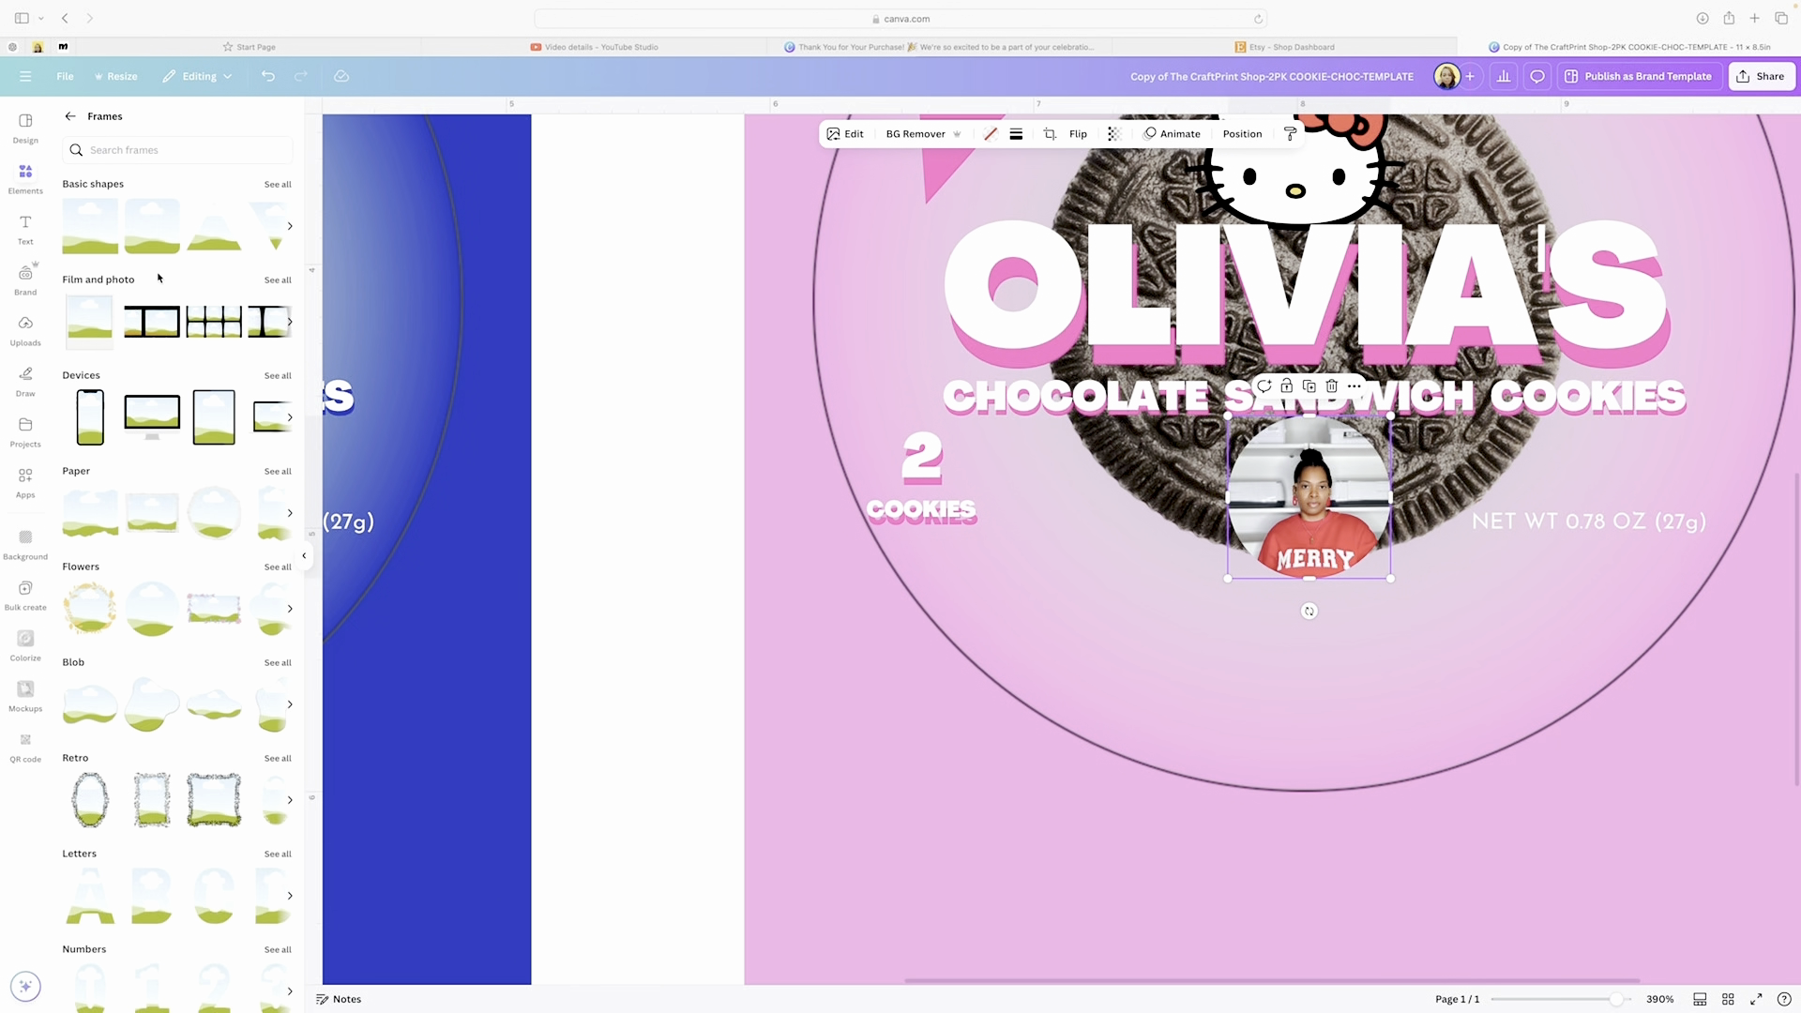
pyautogui.click(277, 280)
pyautogui.scroll(-10, 203, 384)
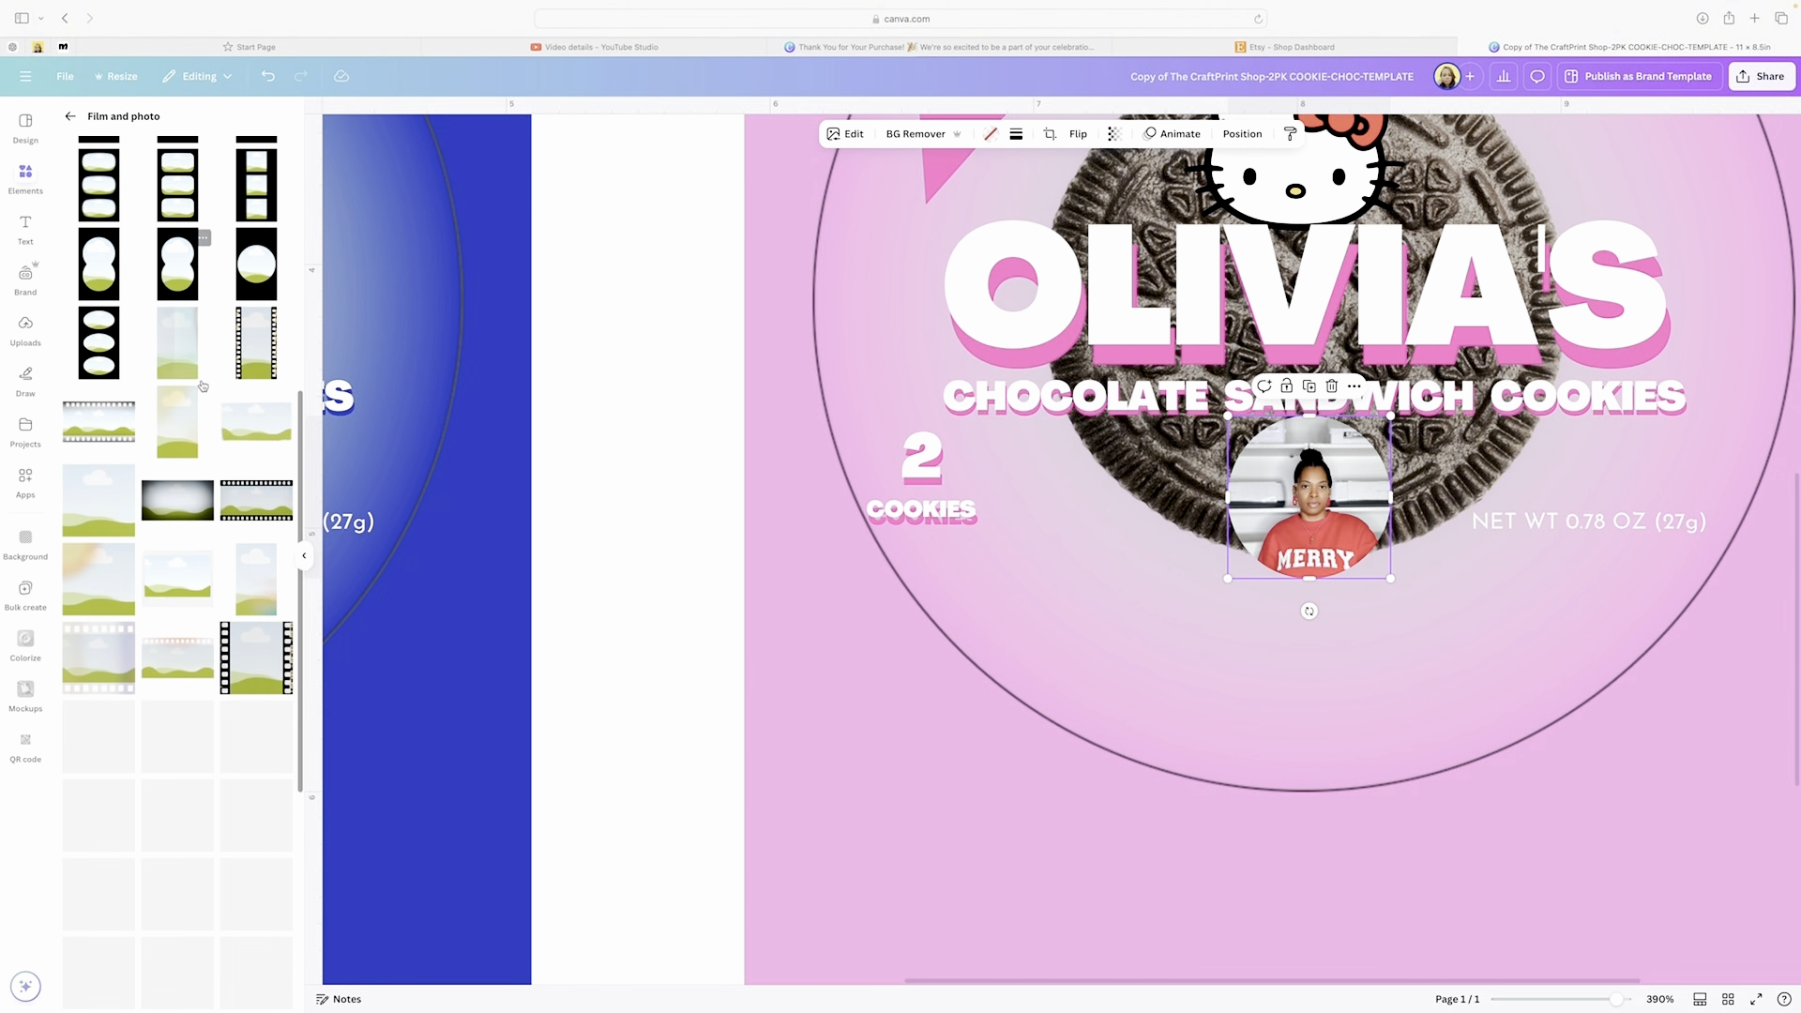
pyautogui.click(73, 119)
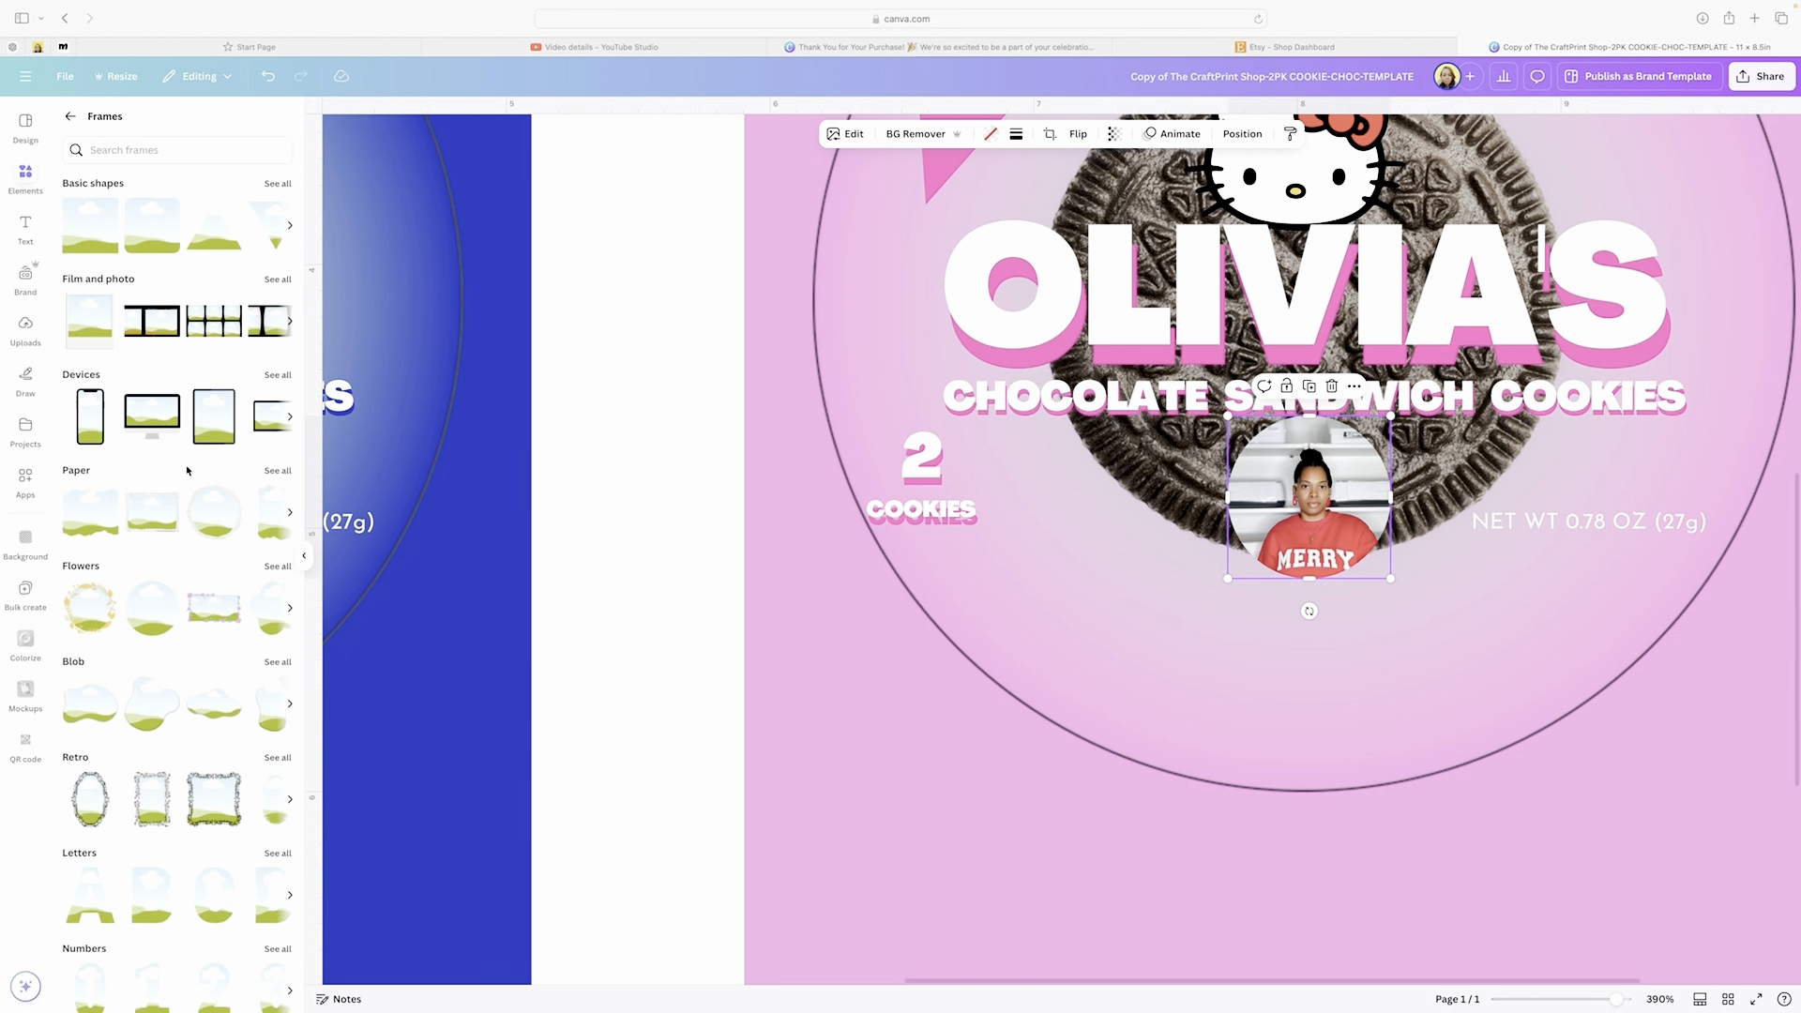
pyautogui.scroll(-6, 178, 469)
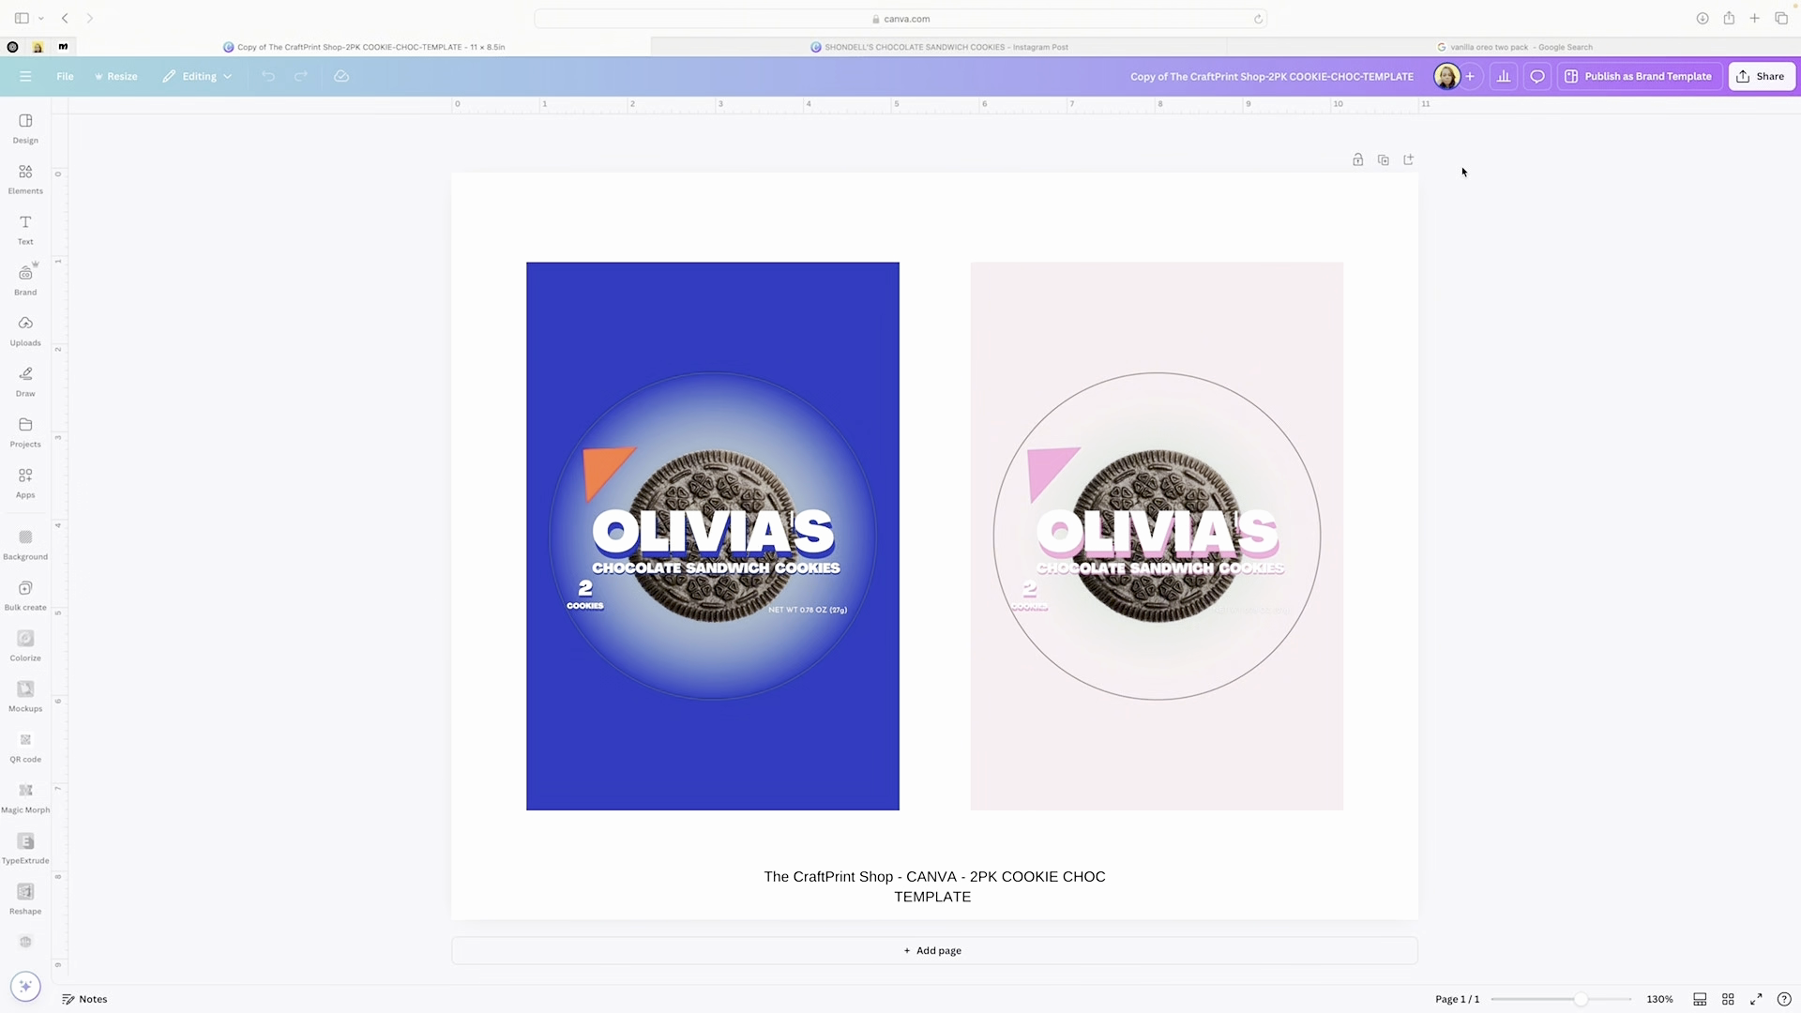
# - Search the elements for "easter" and add the open wreath of pink tulips and Easter eggs from the graphics
pyautogui.click(26, 176)
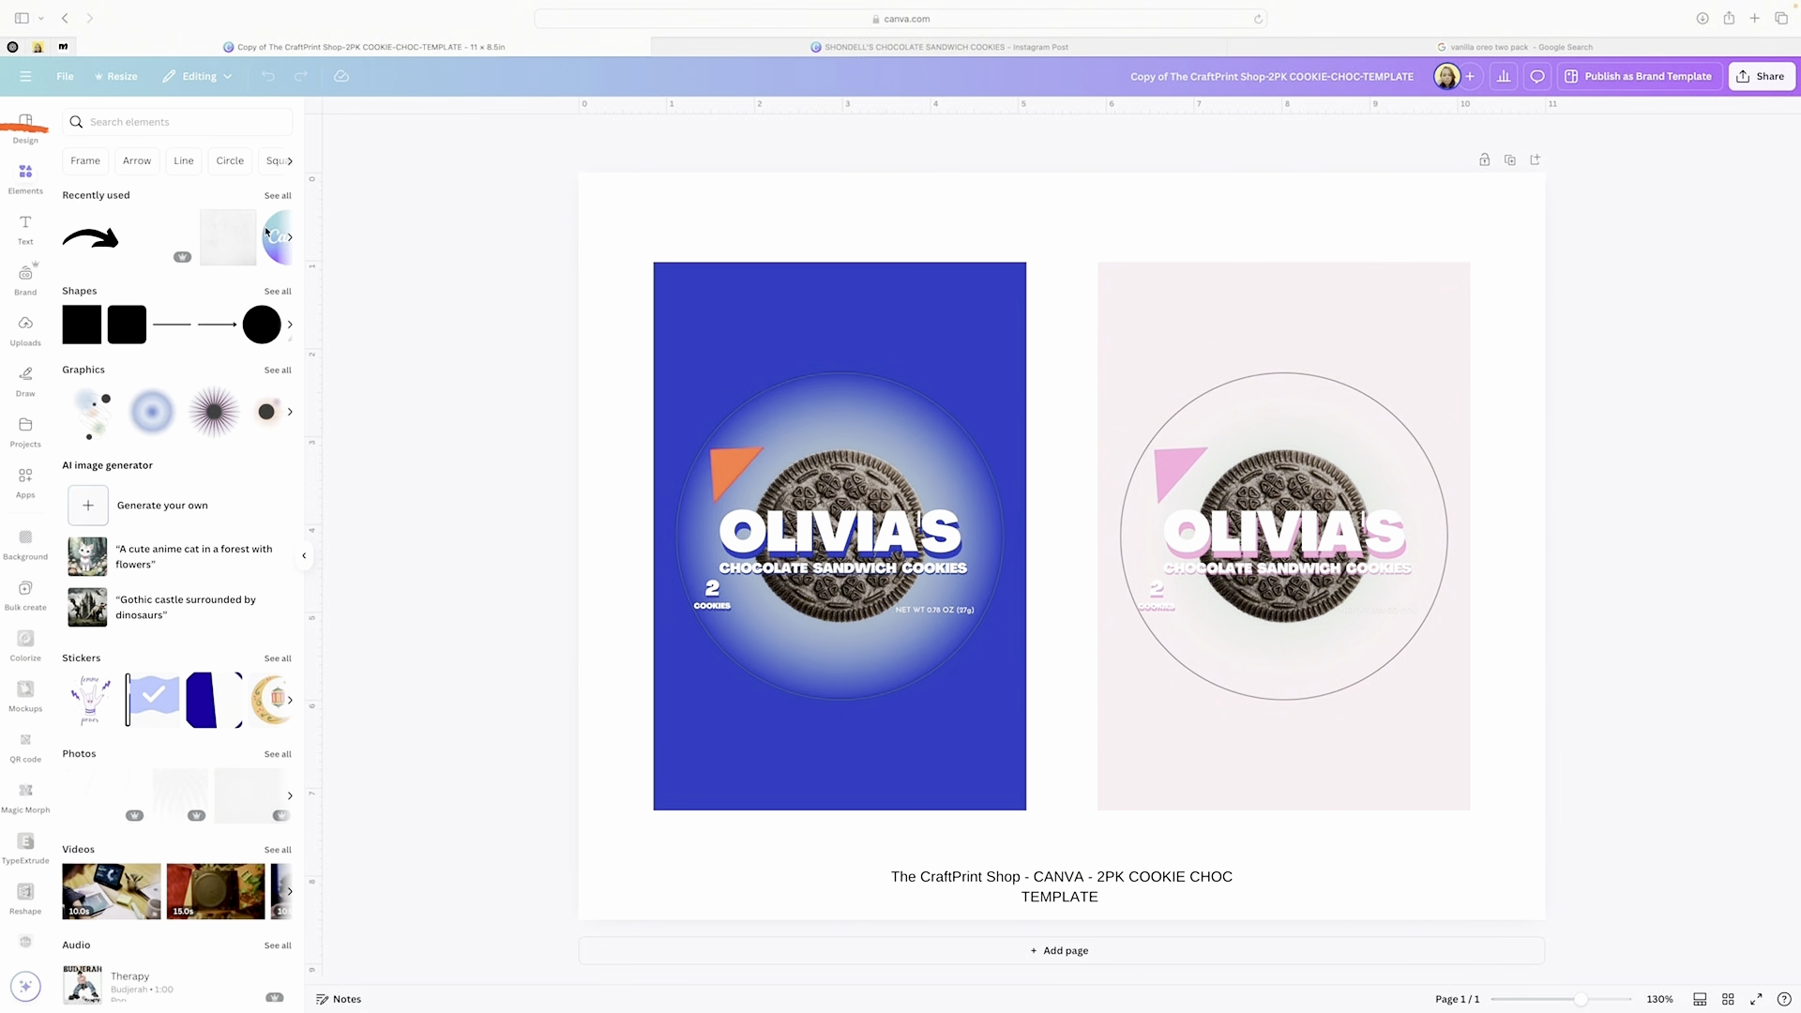
pyautogui.click(152, 131)
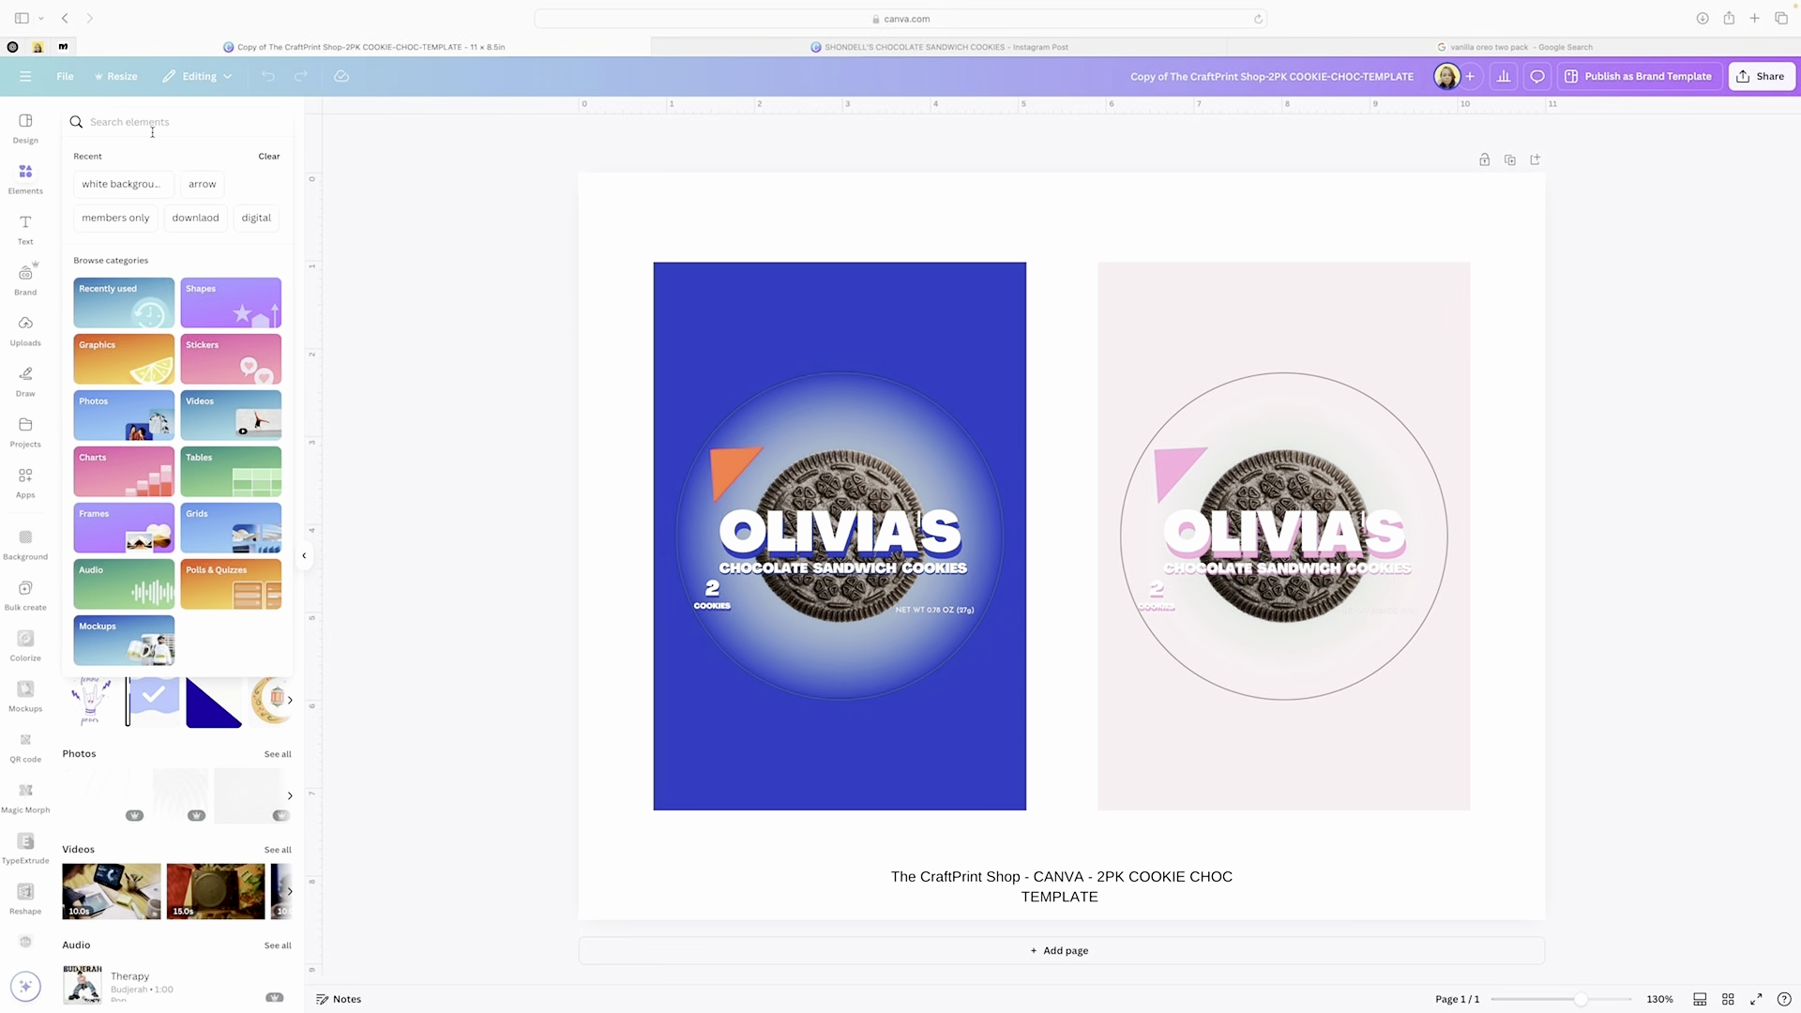
pyautogui.write('easter')
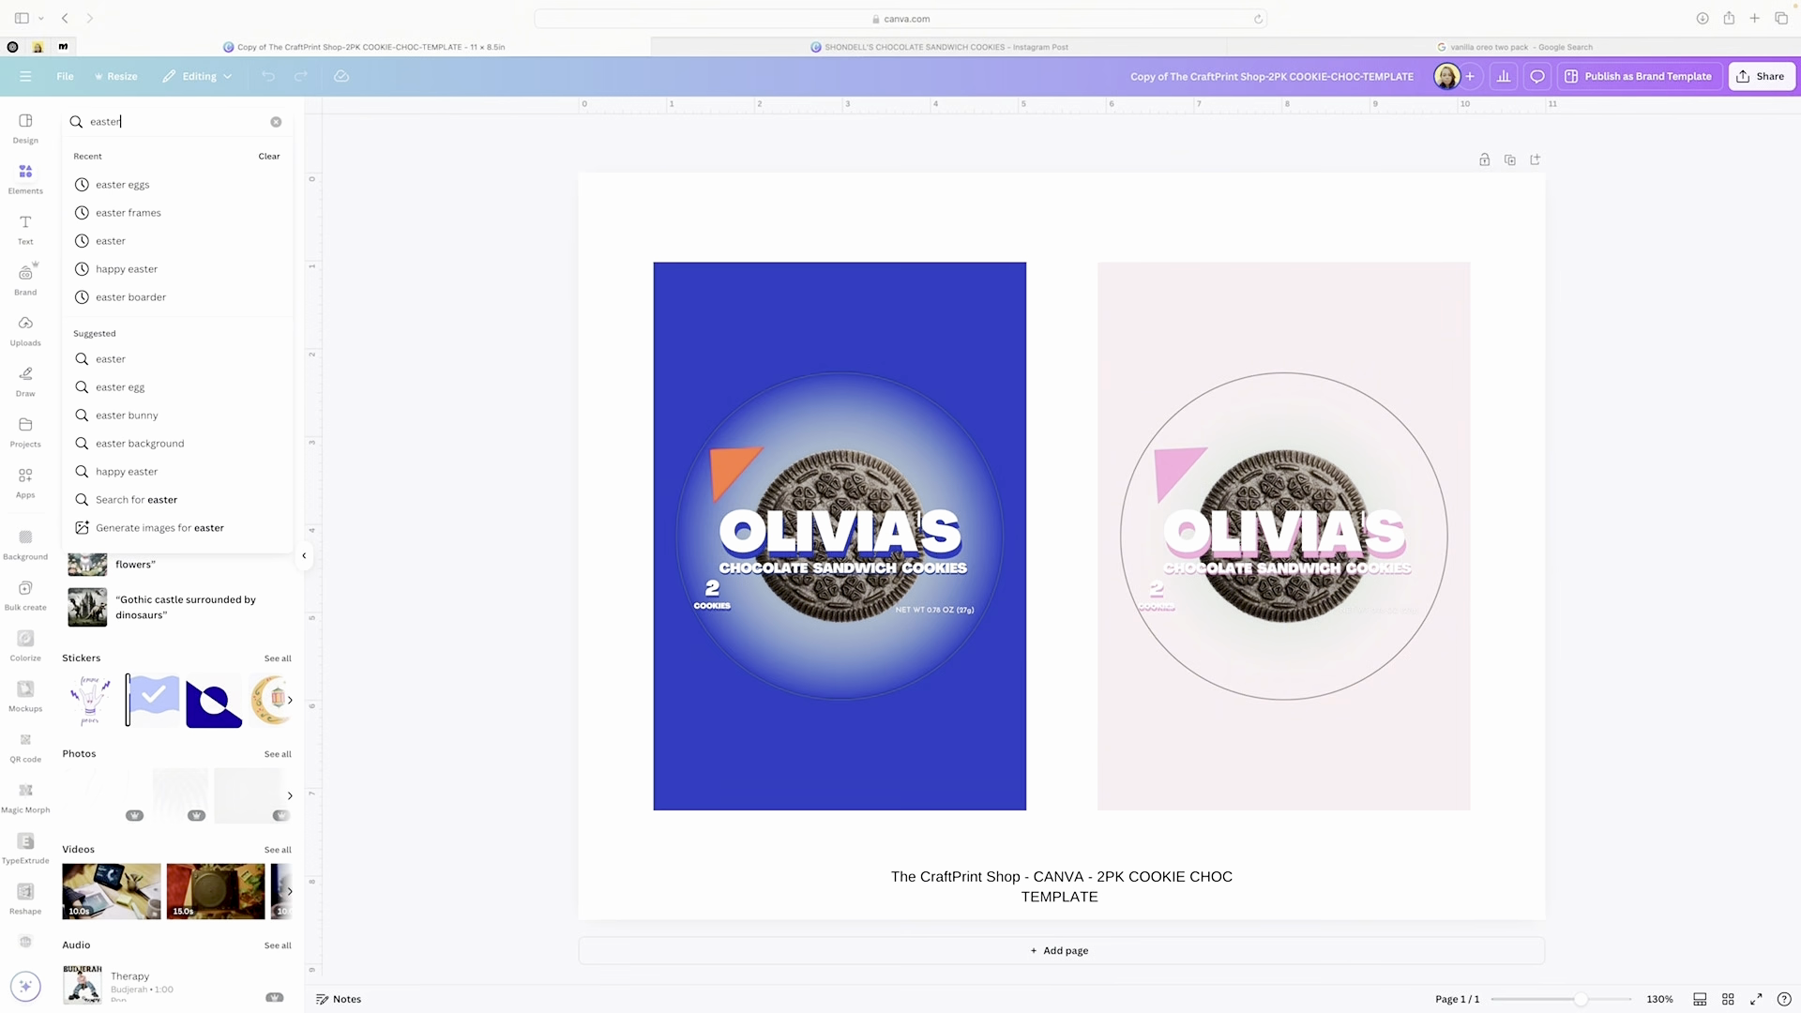
pyautogui.press('Return')
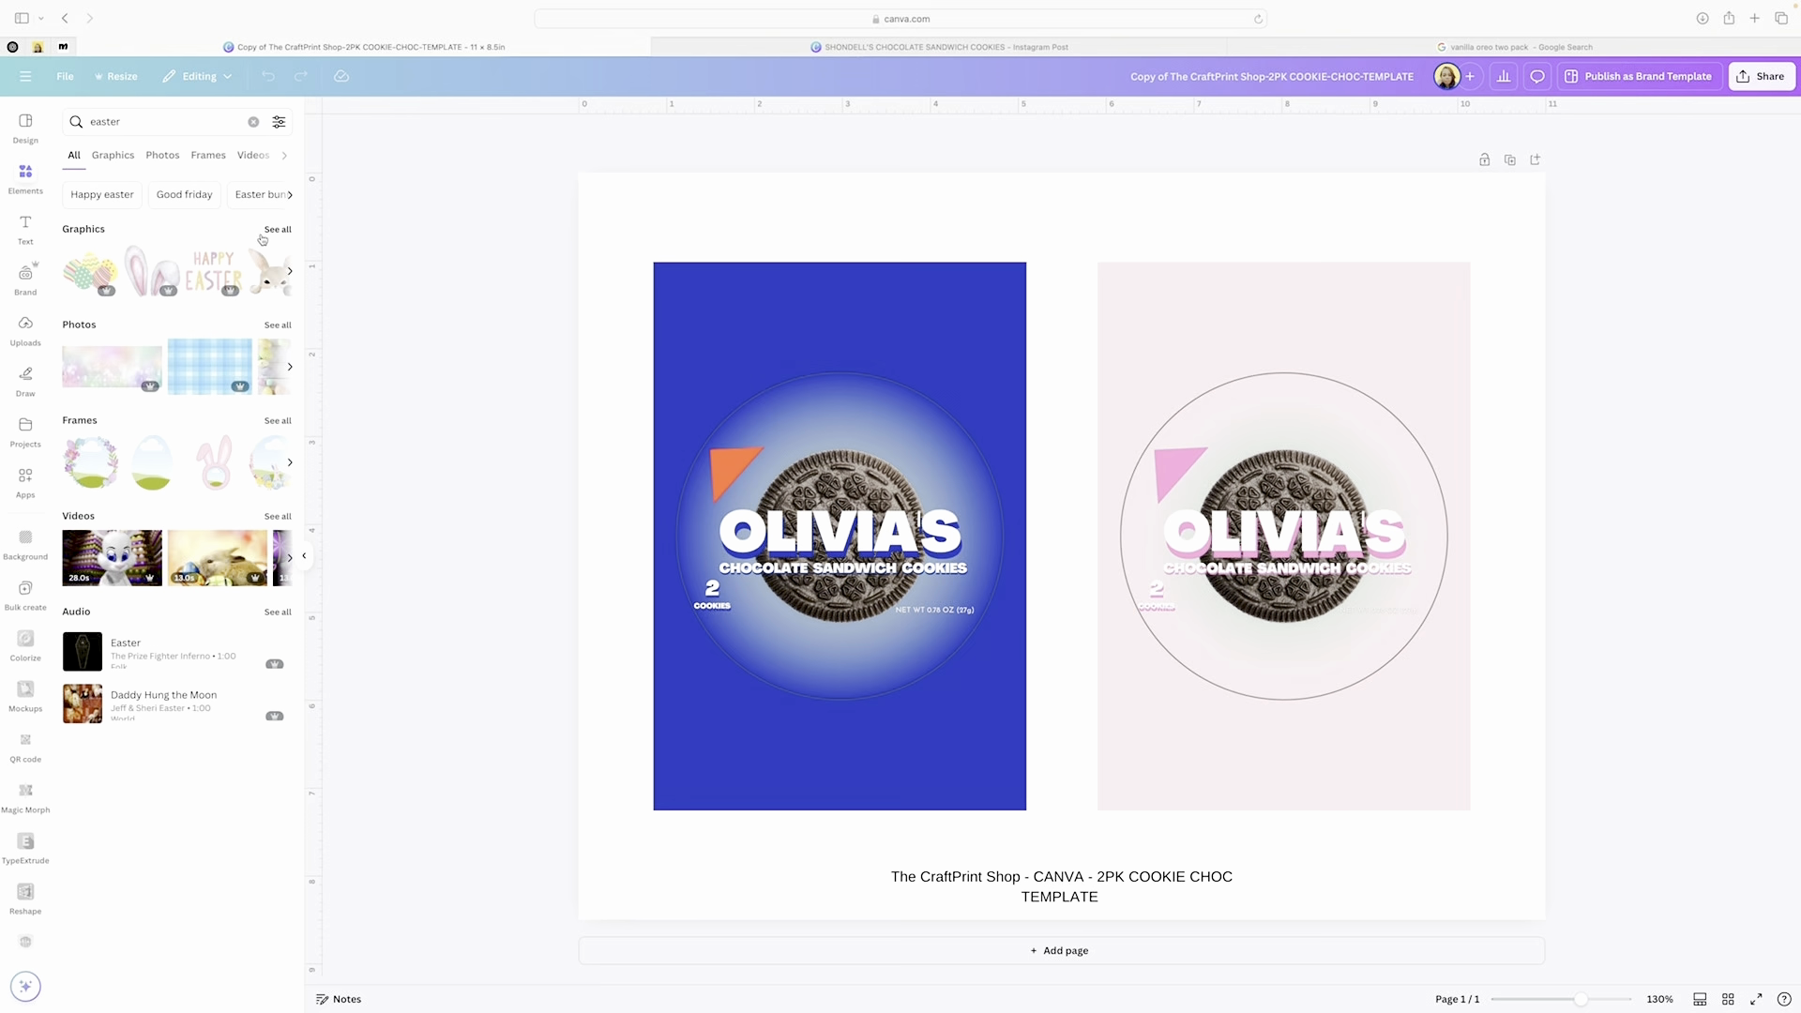
pyautogui.click(272, 230)
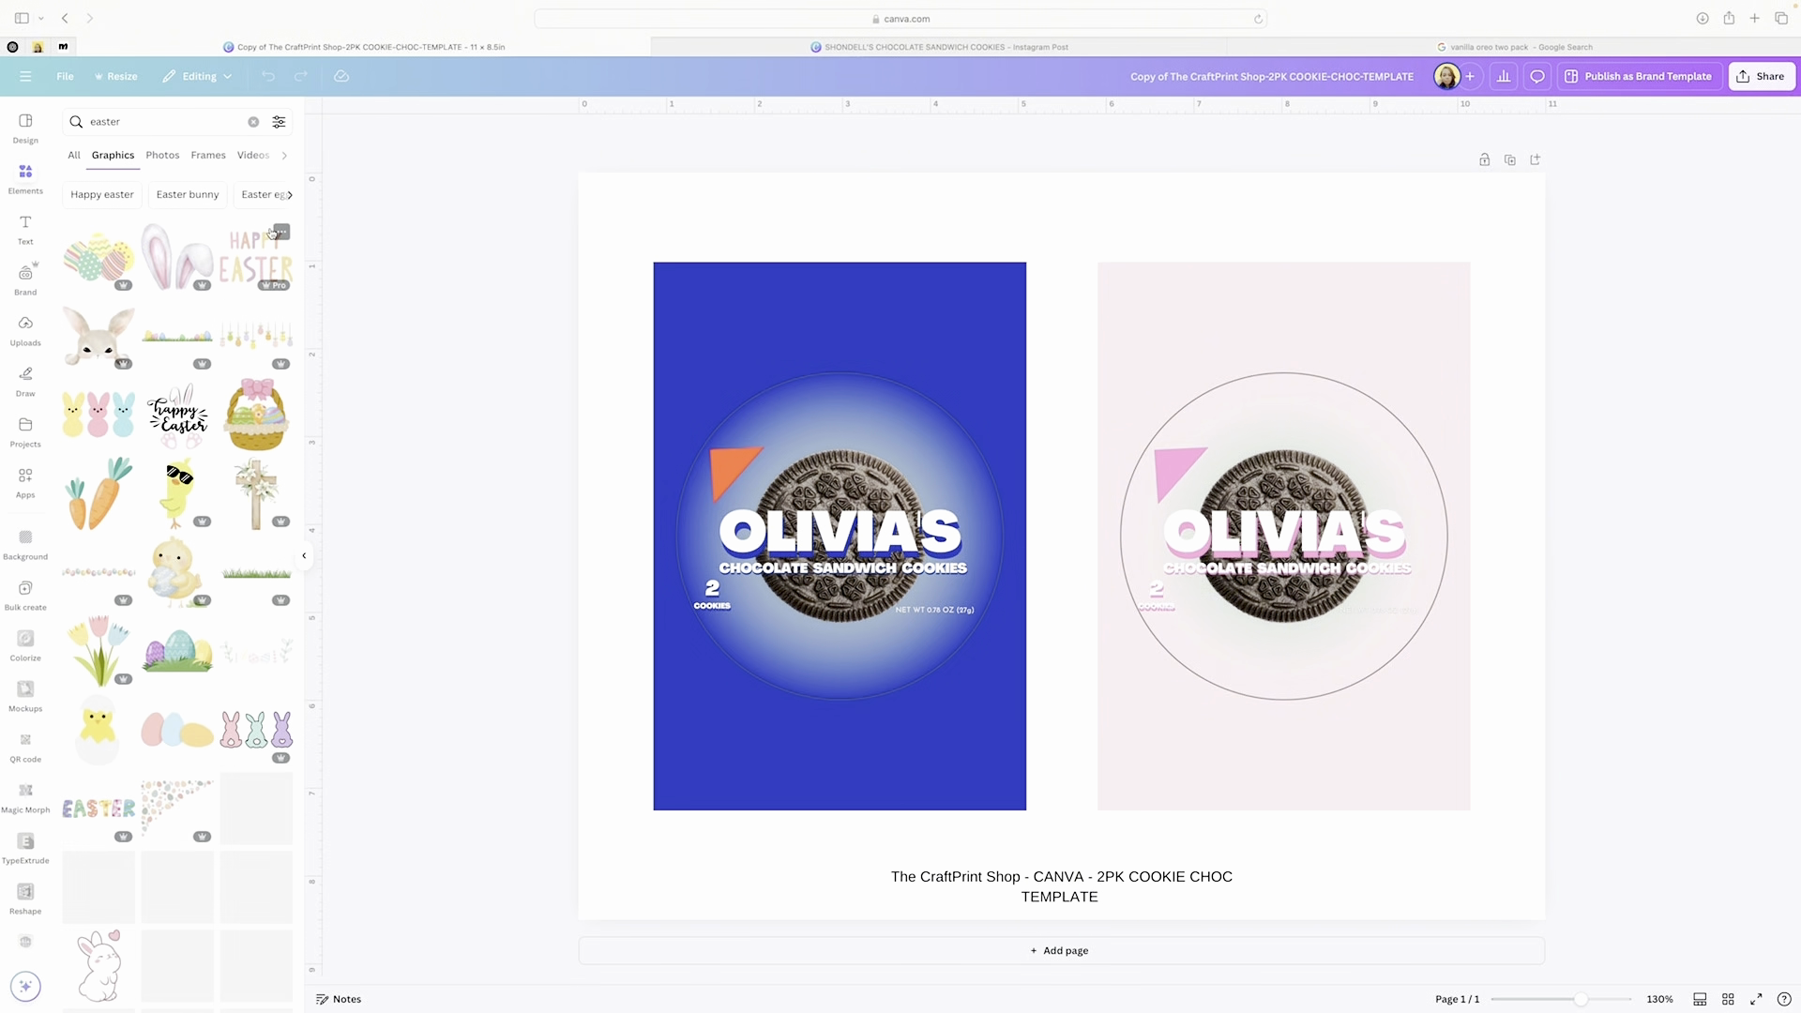
pyautogui.scroll(-1, 183, 424)
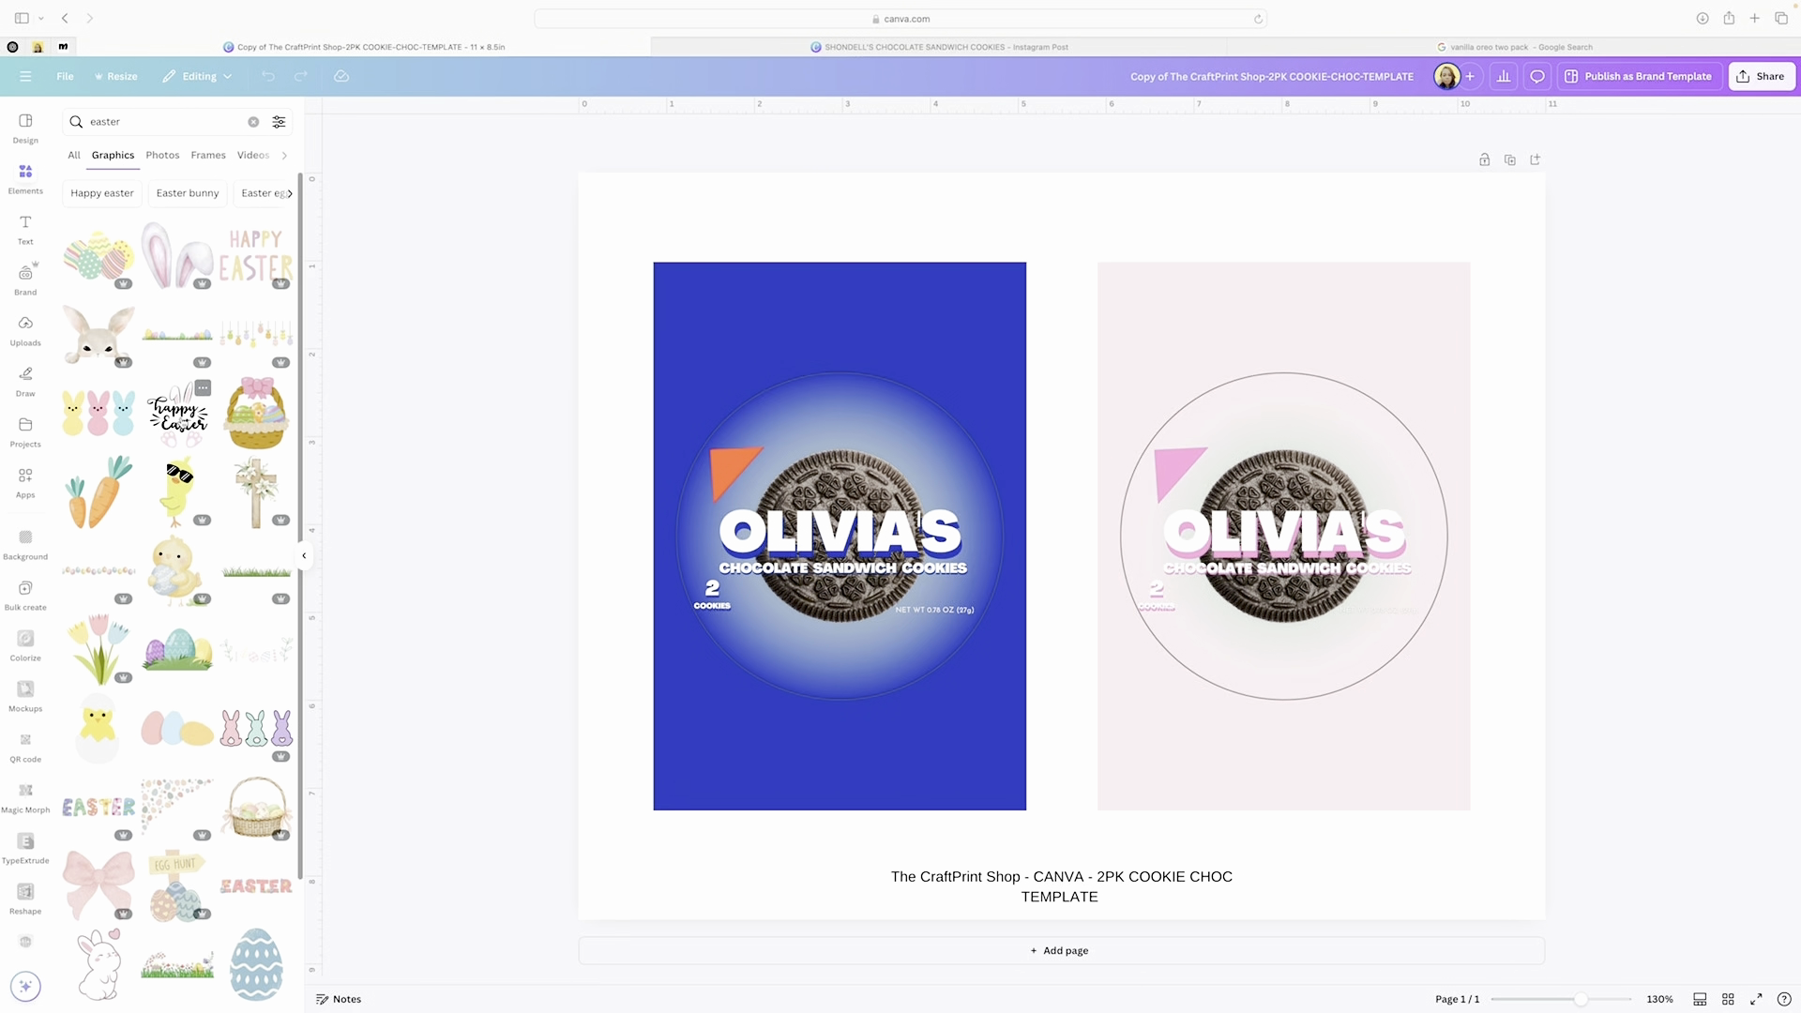
pyautogui.scroll(-5, 183, 424)
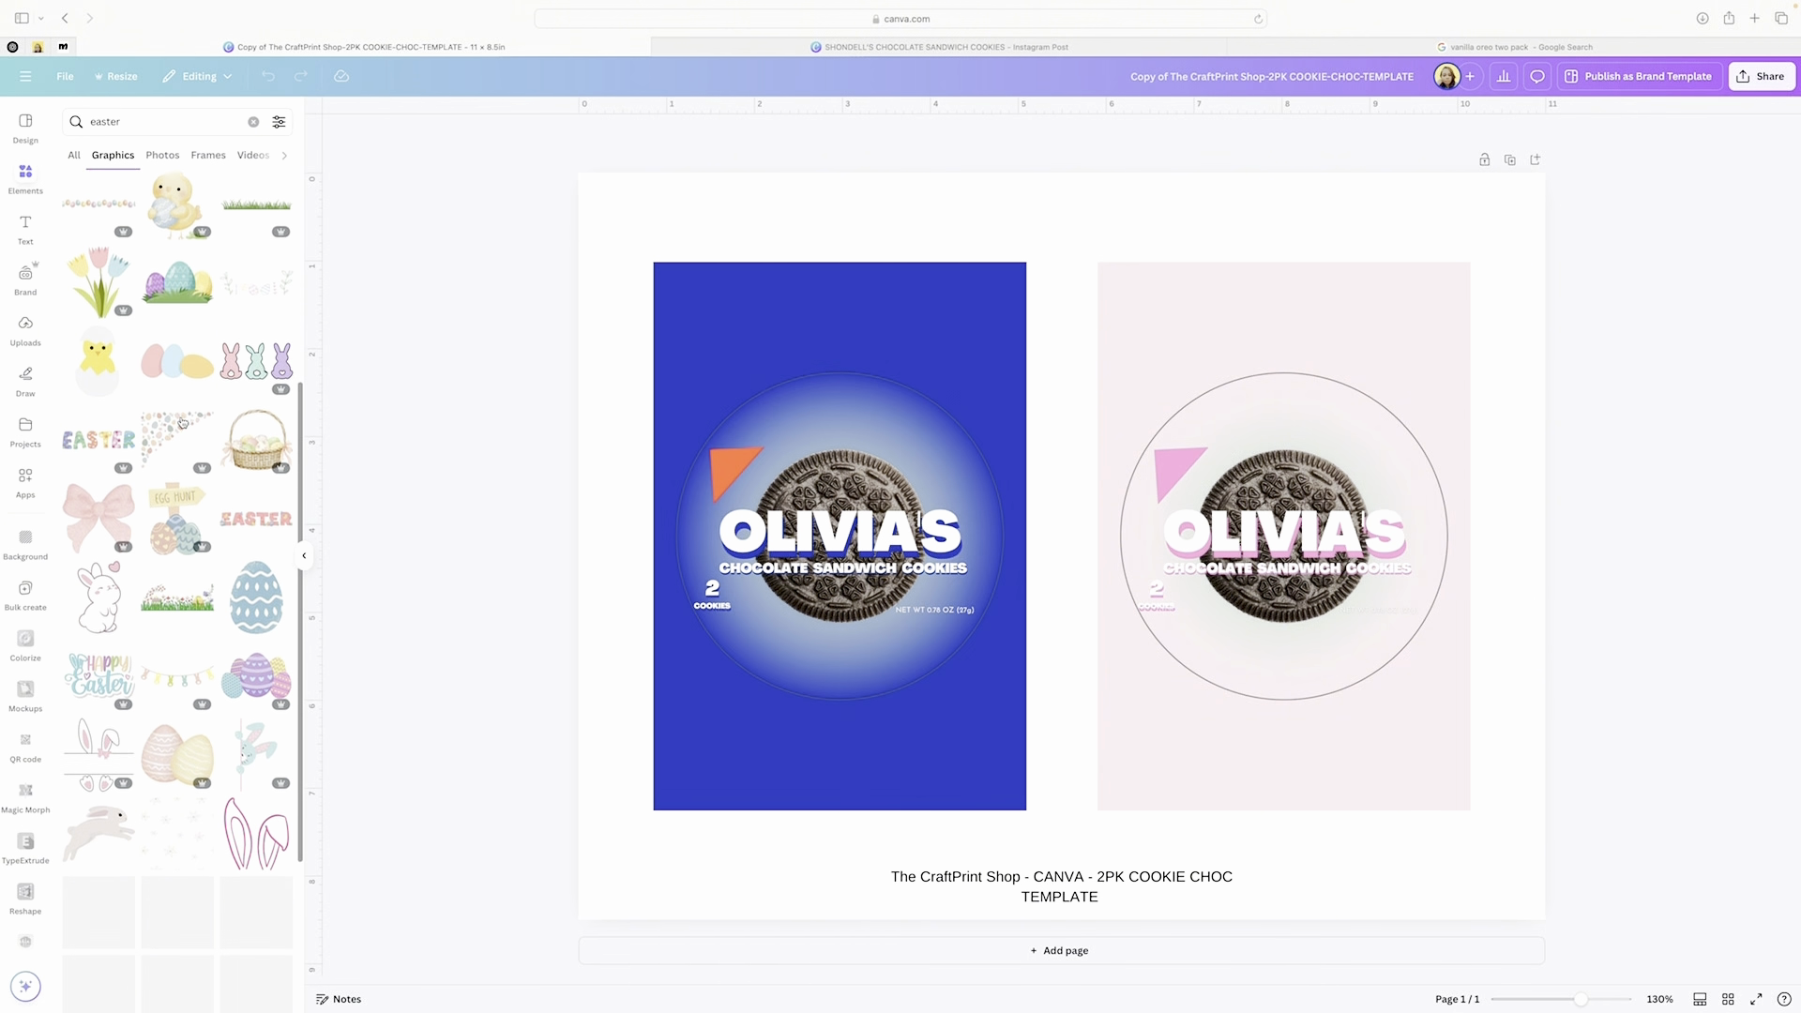
pyautogui.scroll(-1, 182, 422)
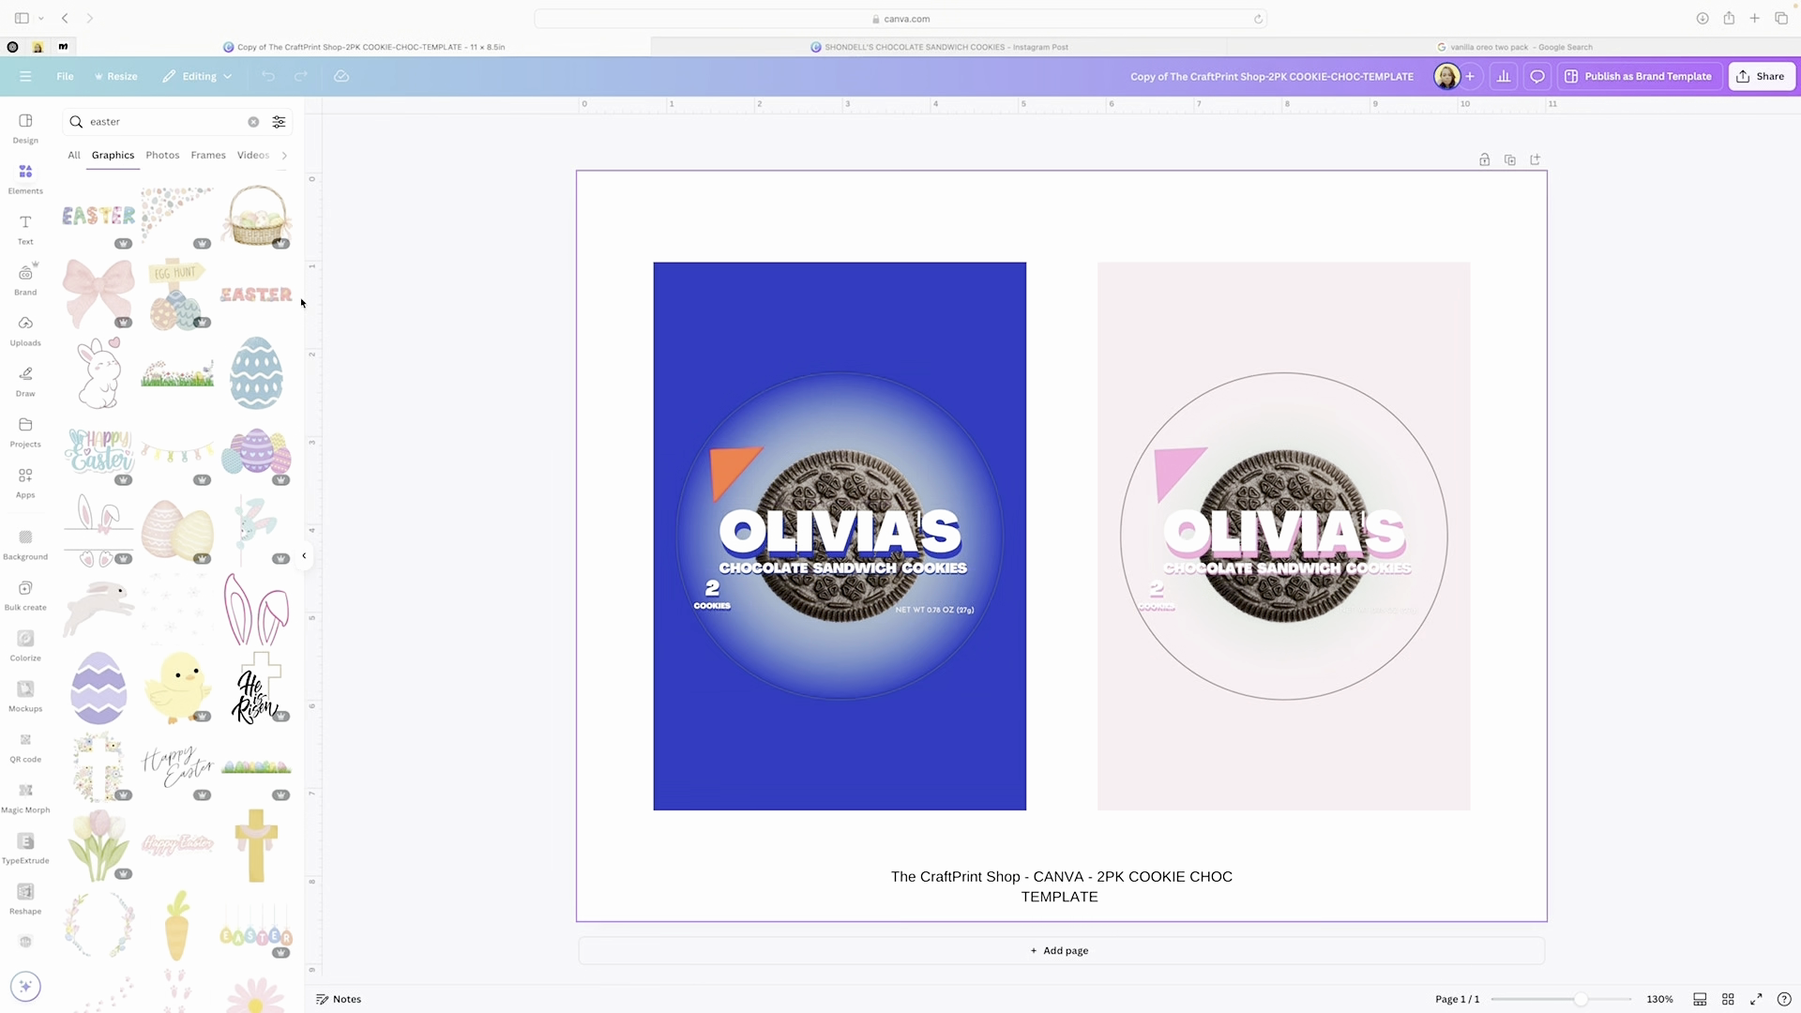
pyautogui.scroll(-2, 161, 271)
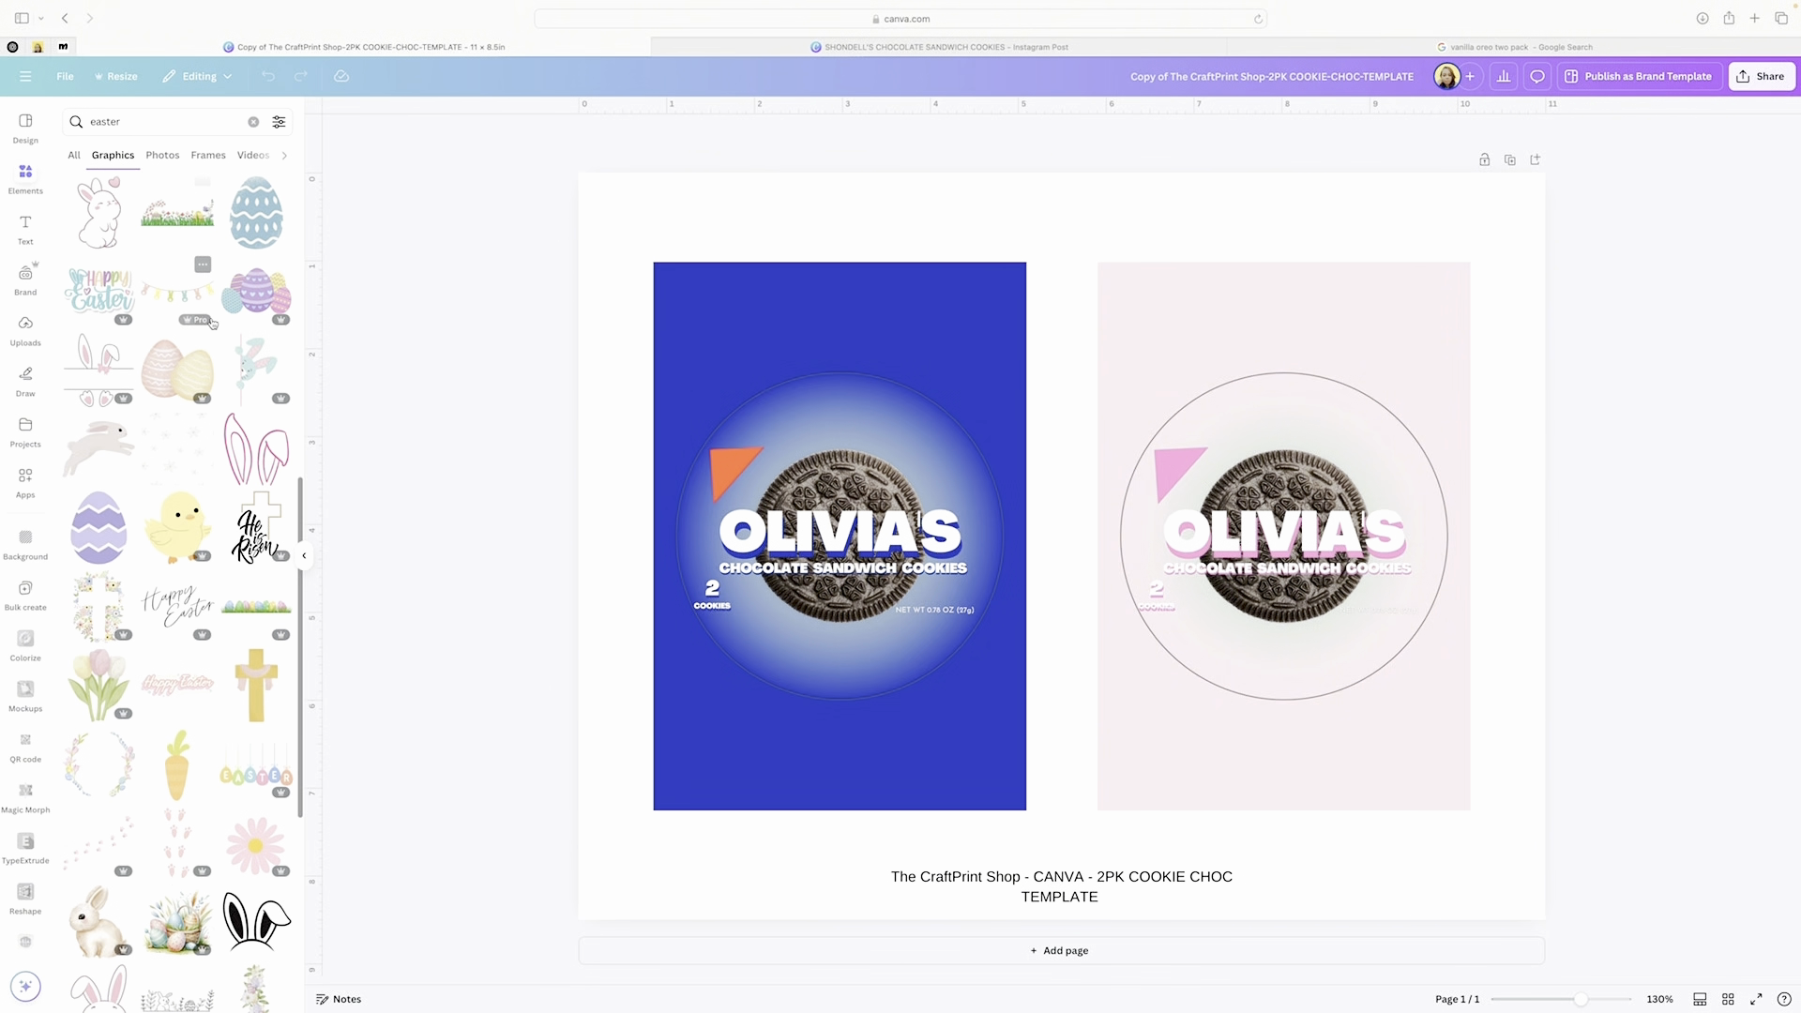
pyautogui.click(96, 760)
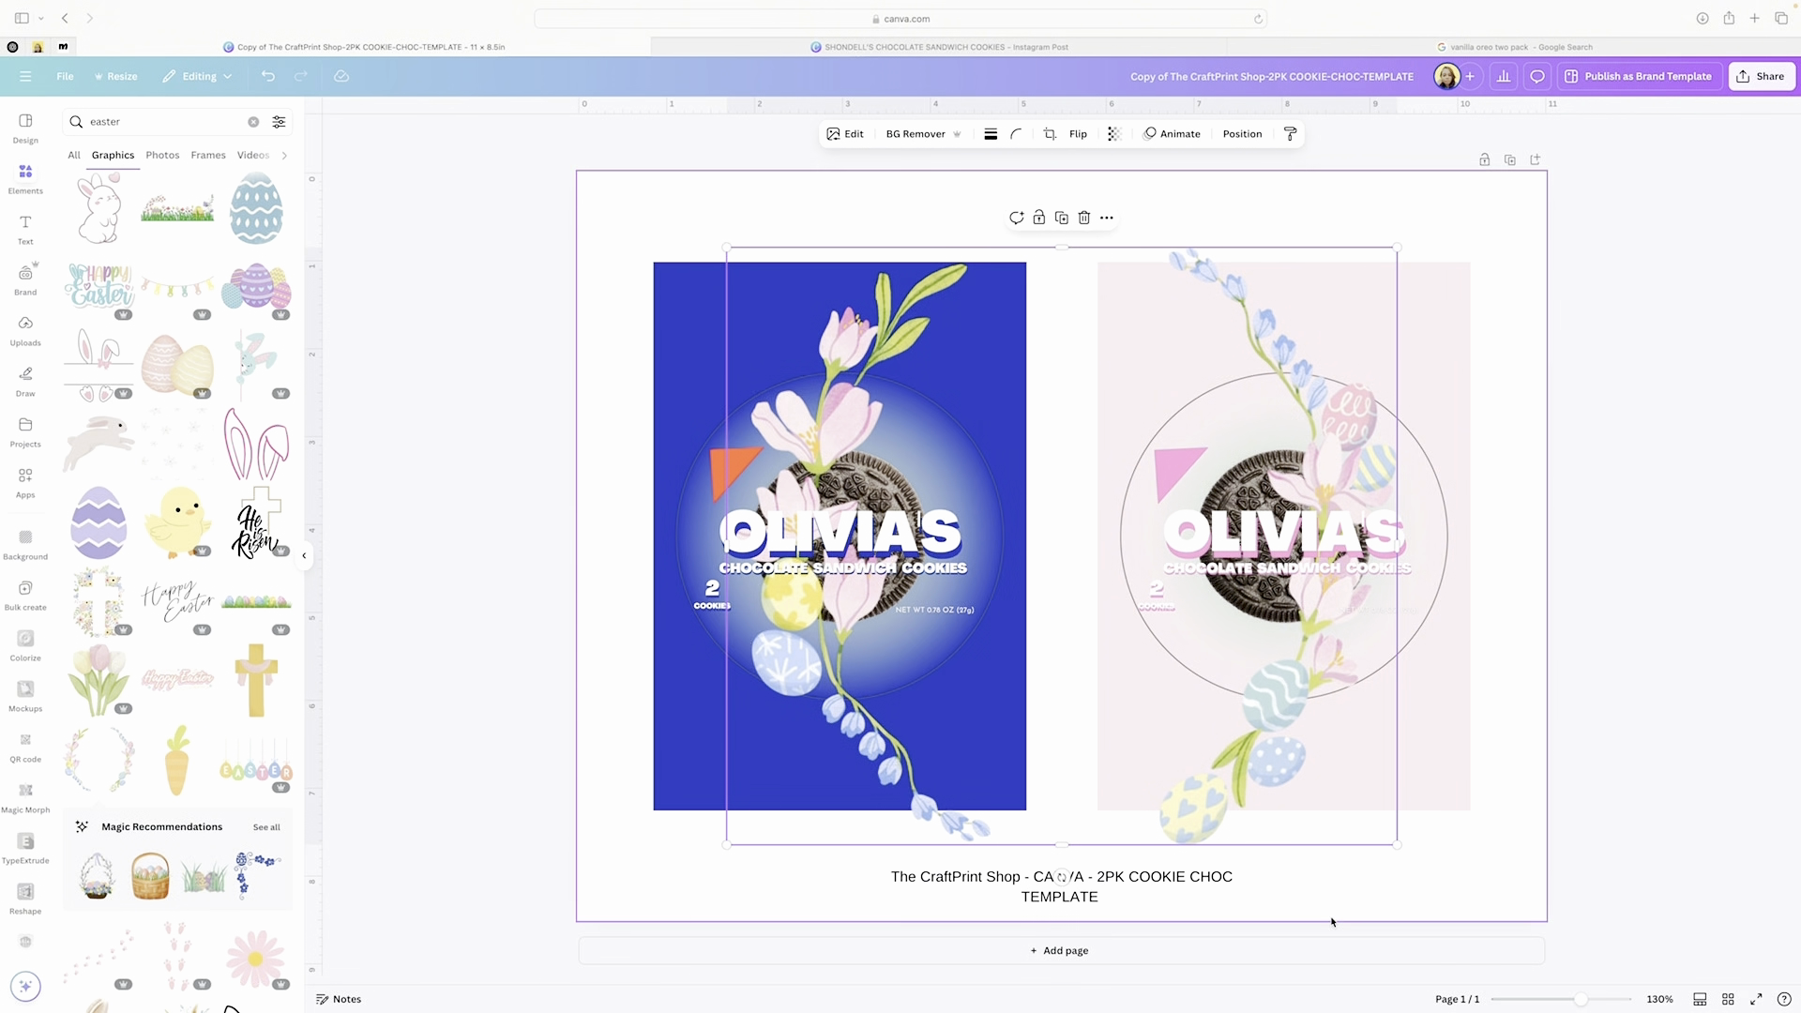
# - Shrink the tulip and egg wreath and center it around the cookie on the pale pink wrapper
pyautogui.moveTo(1396, 844); pyautogui.dragTo(1003, 493)
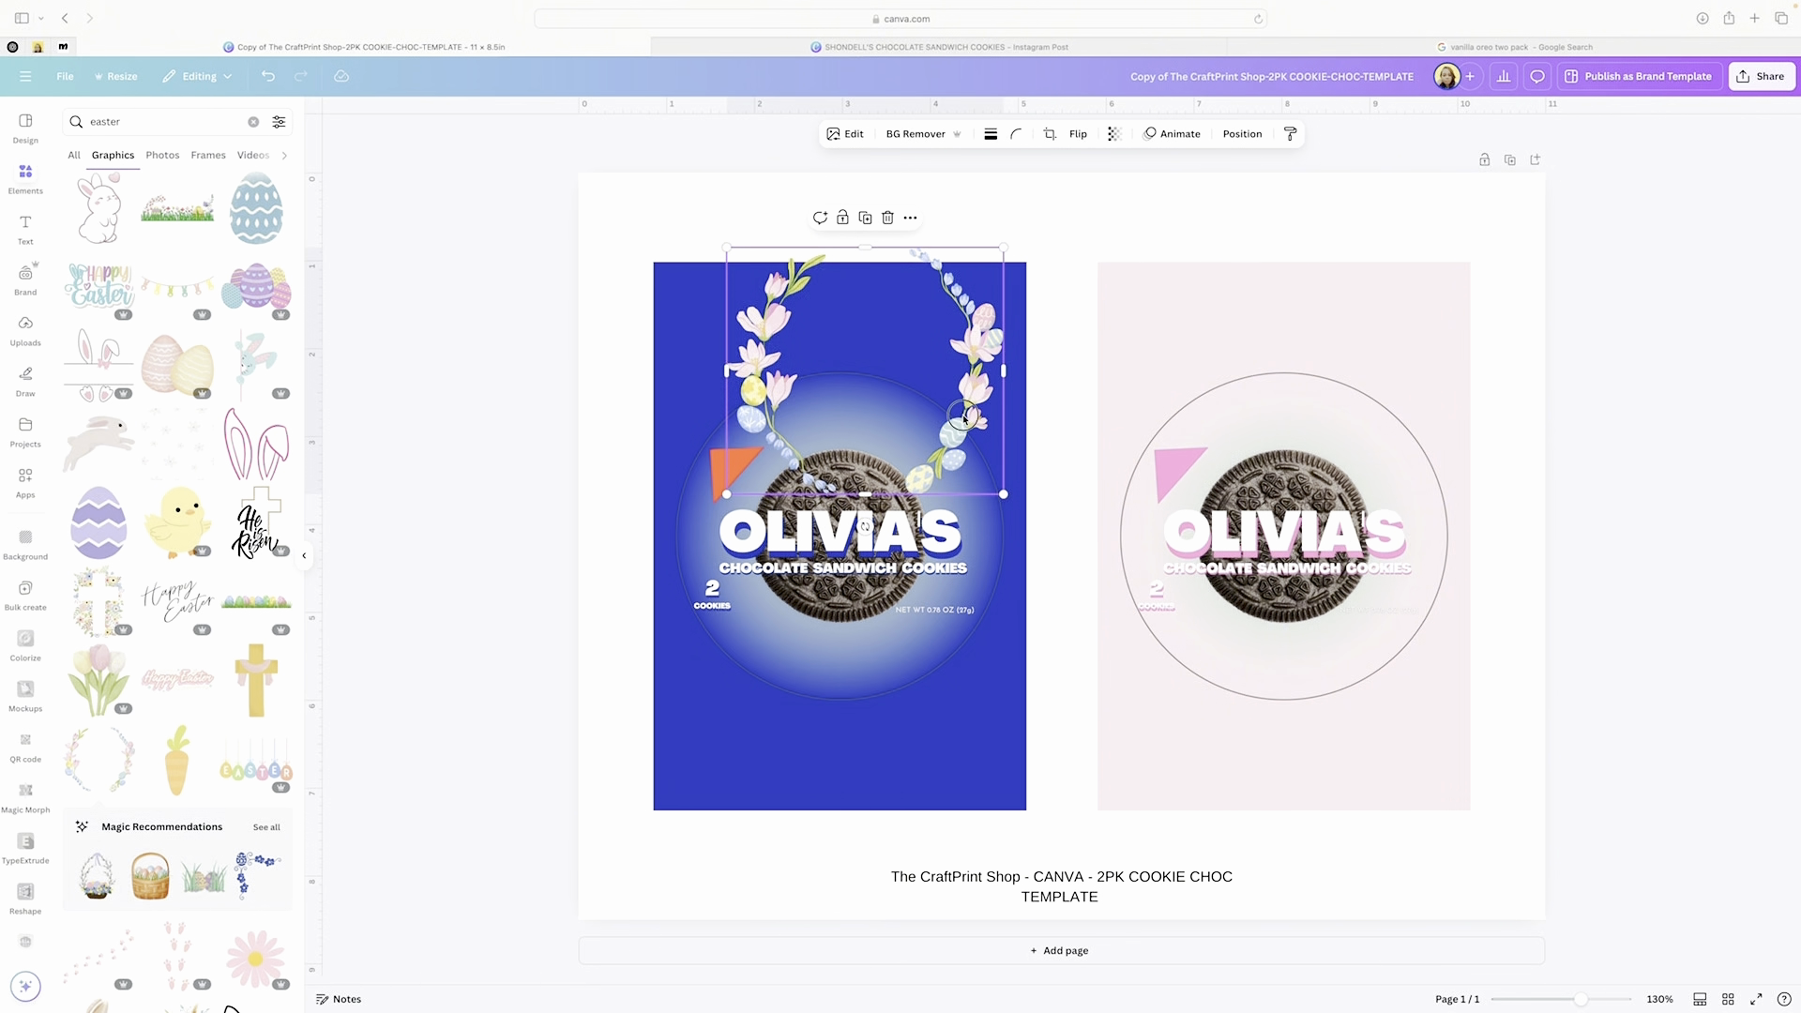
pyautogui.moveTo(964, 418); pyautogui.dragTo(1366, 579)
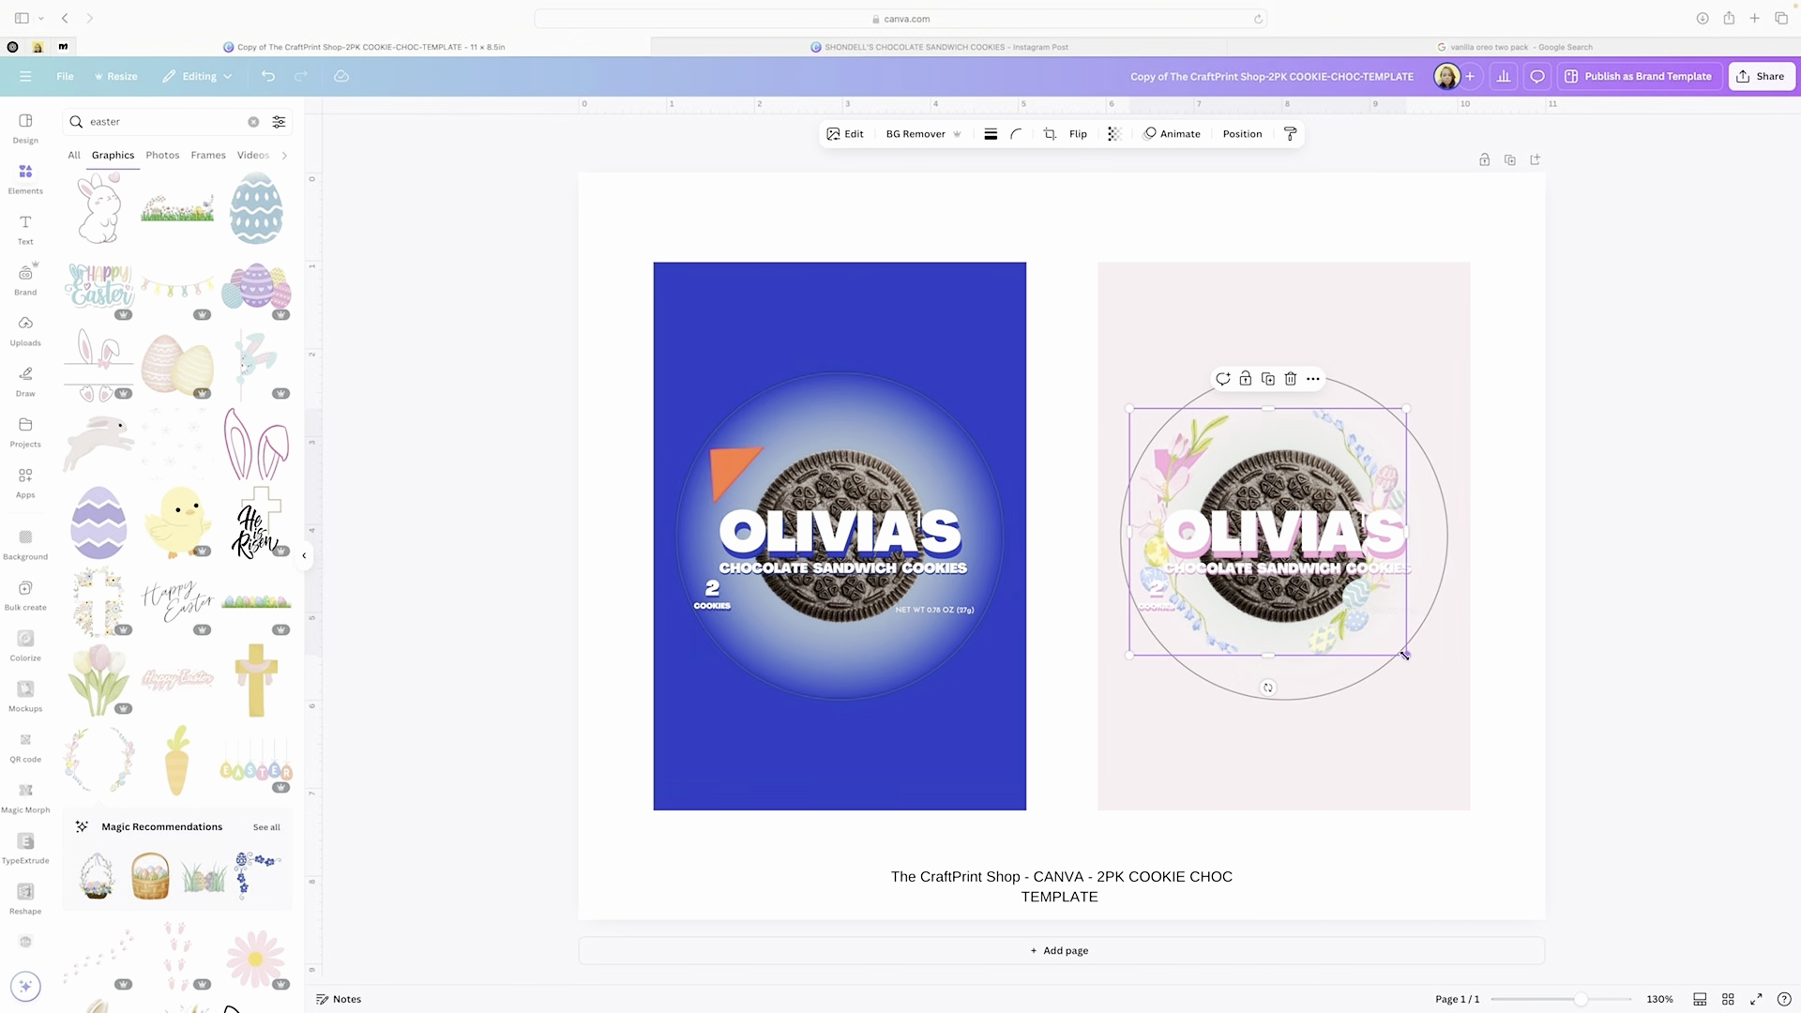
pyautogui.moveTo(1404, 653); pyautogui.dragTo(1361, 614)
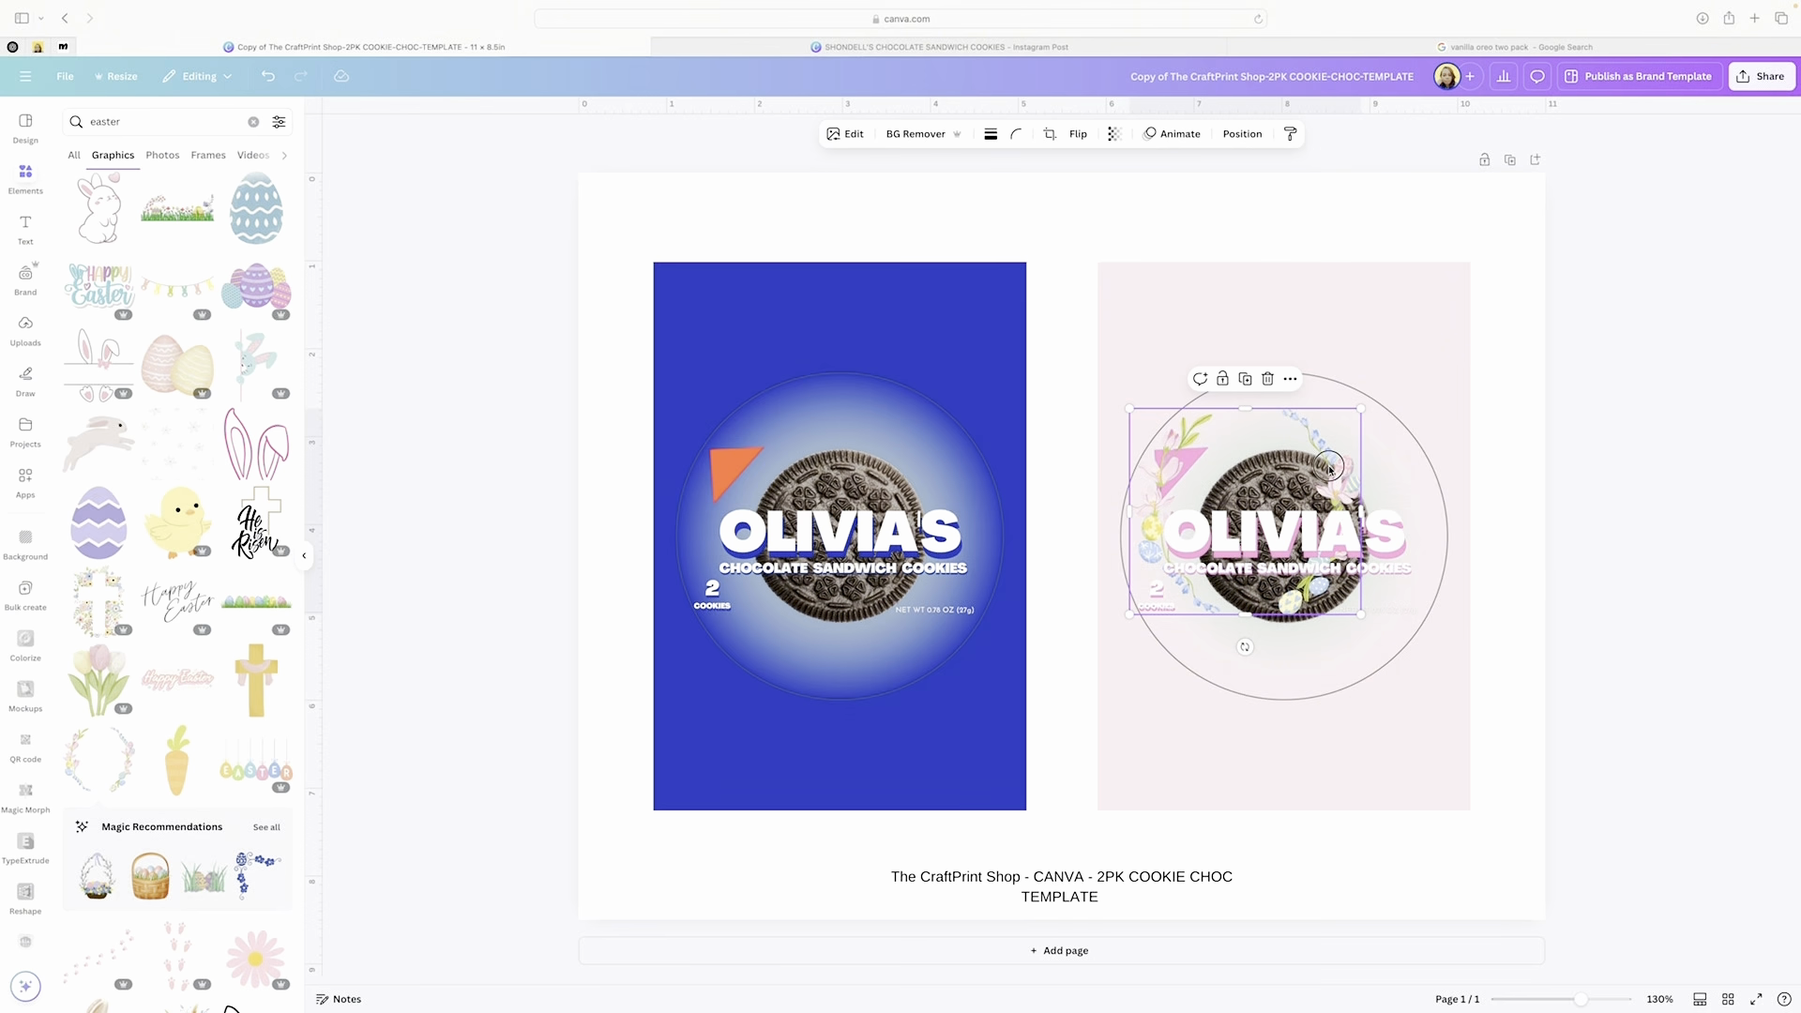
pyautogui.moveTo(1329, 469); pyautogui.dragTo(1370, 494)
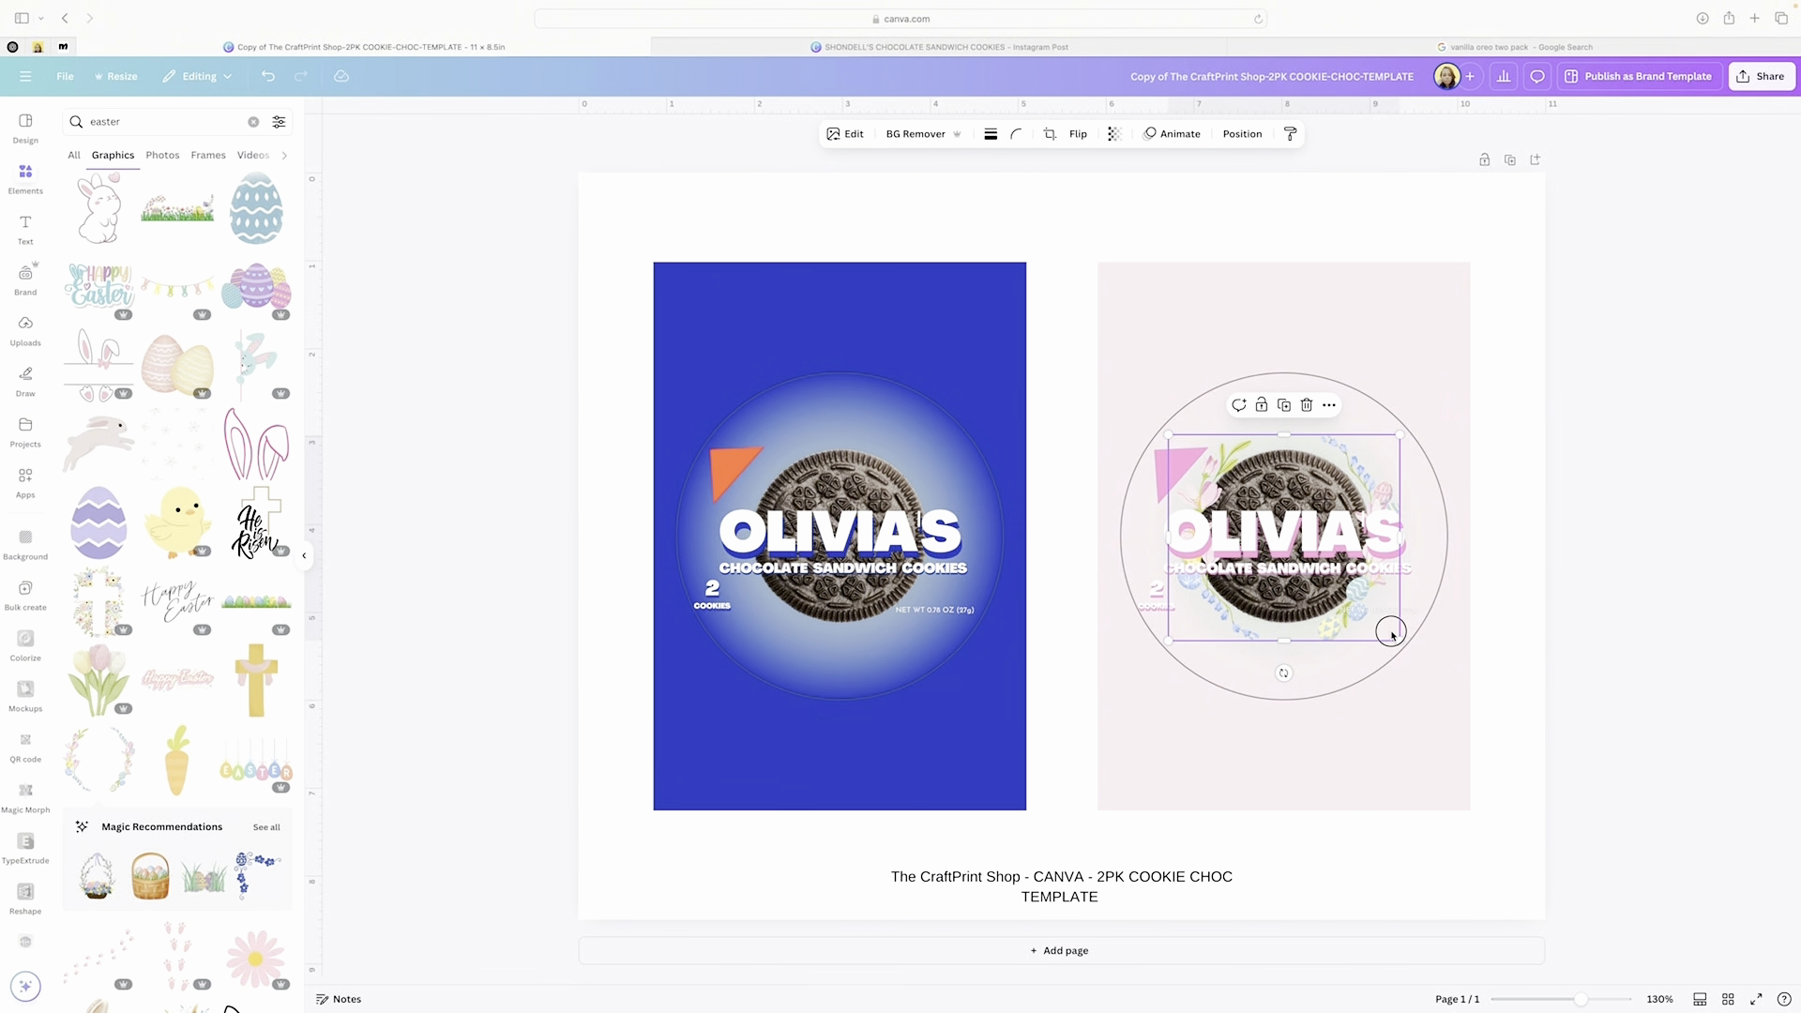
pyautogui.moveTo(1392, 635); pyautogui.dragTo(1338, 609)
pyautogui.click(1576, 646)
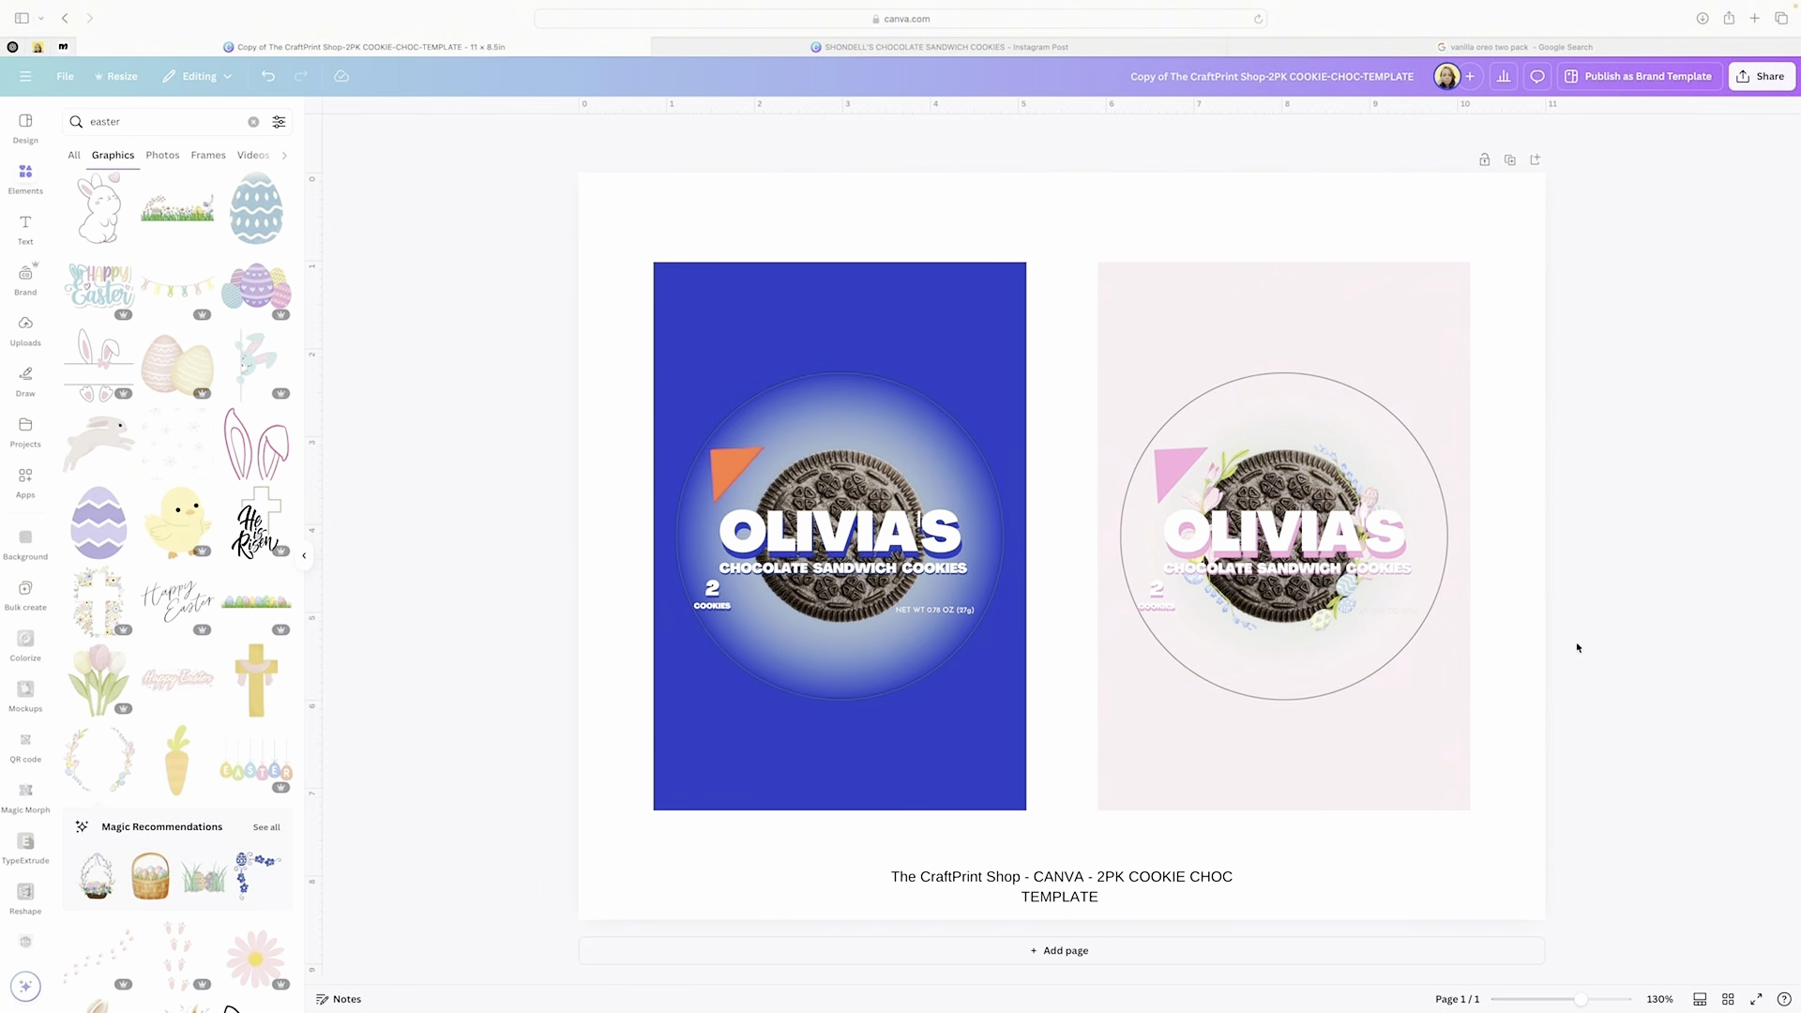
# - Search the graphics for "easter frame" and add the round wreath of peach flowers and pastel Easter eggs
pyautogui.click(154, 125)
pyautogui.write('fr')
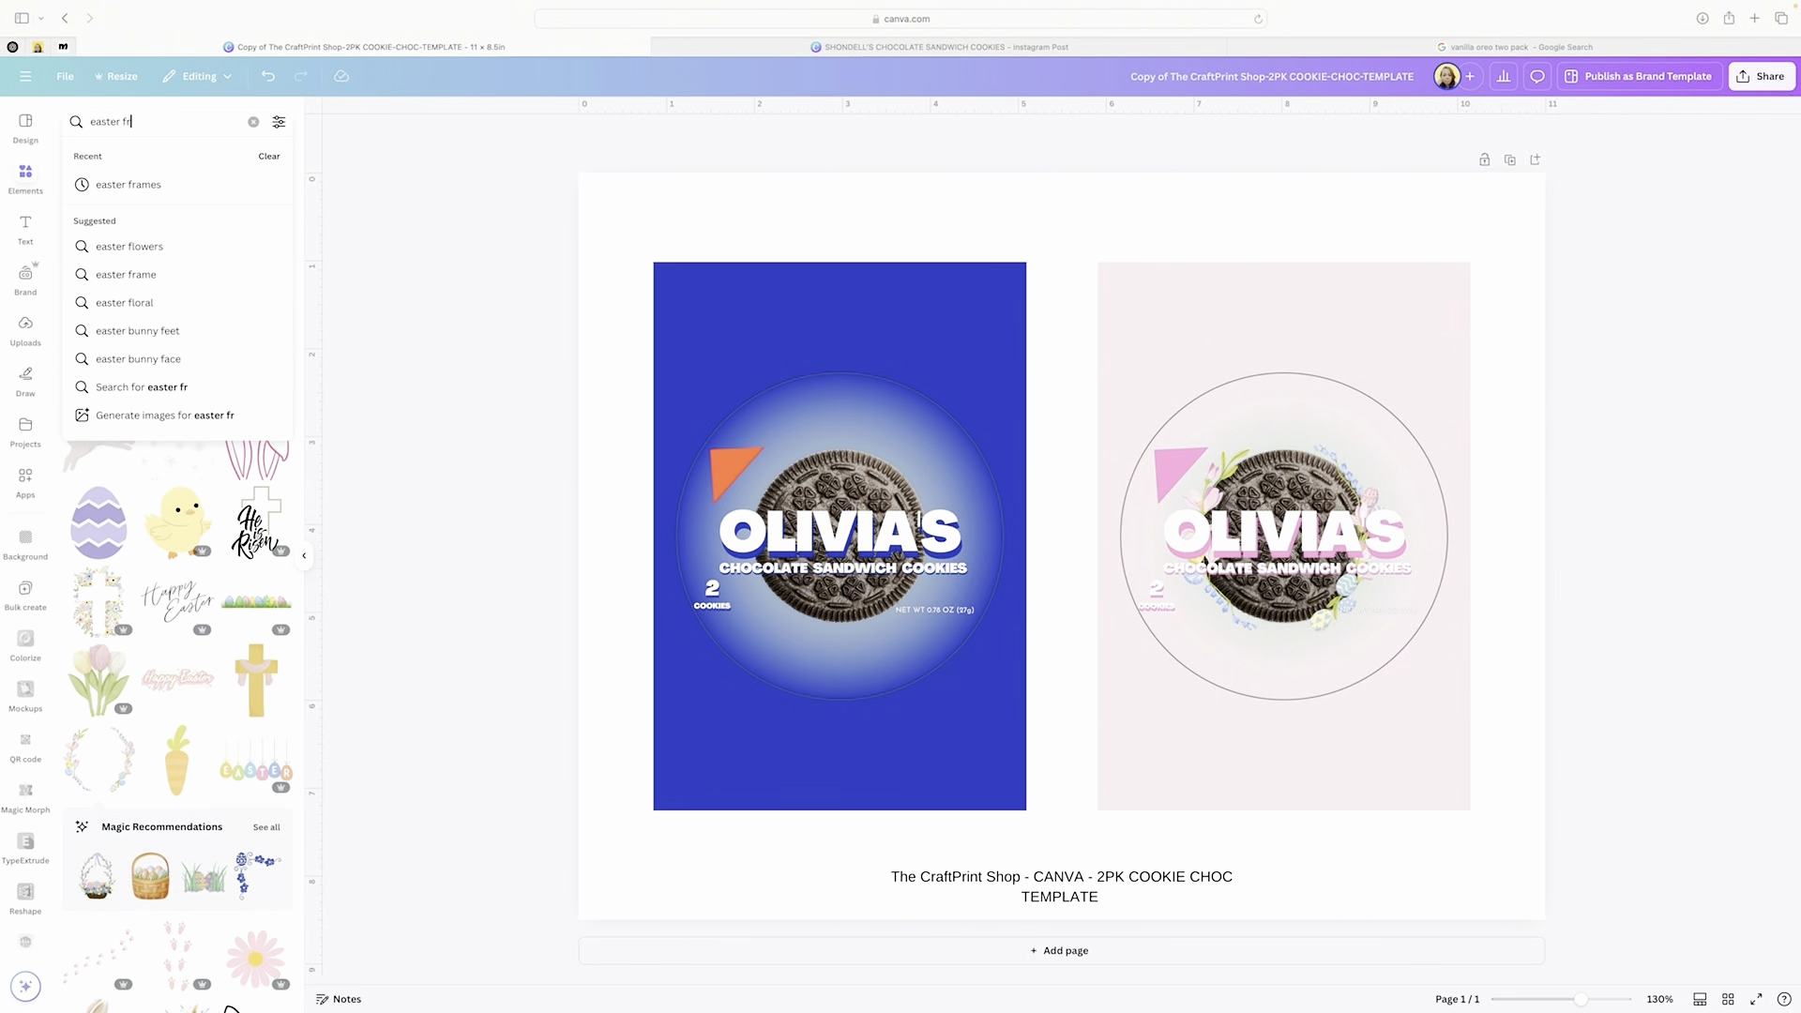
pyautogui.write('ame')
pyautogui.press('Return')
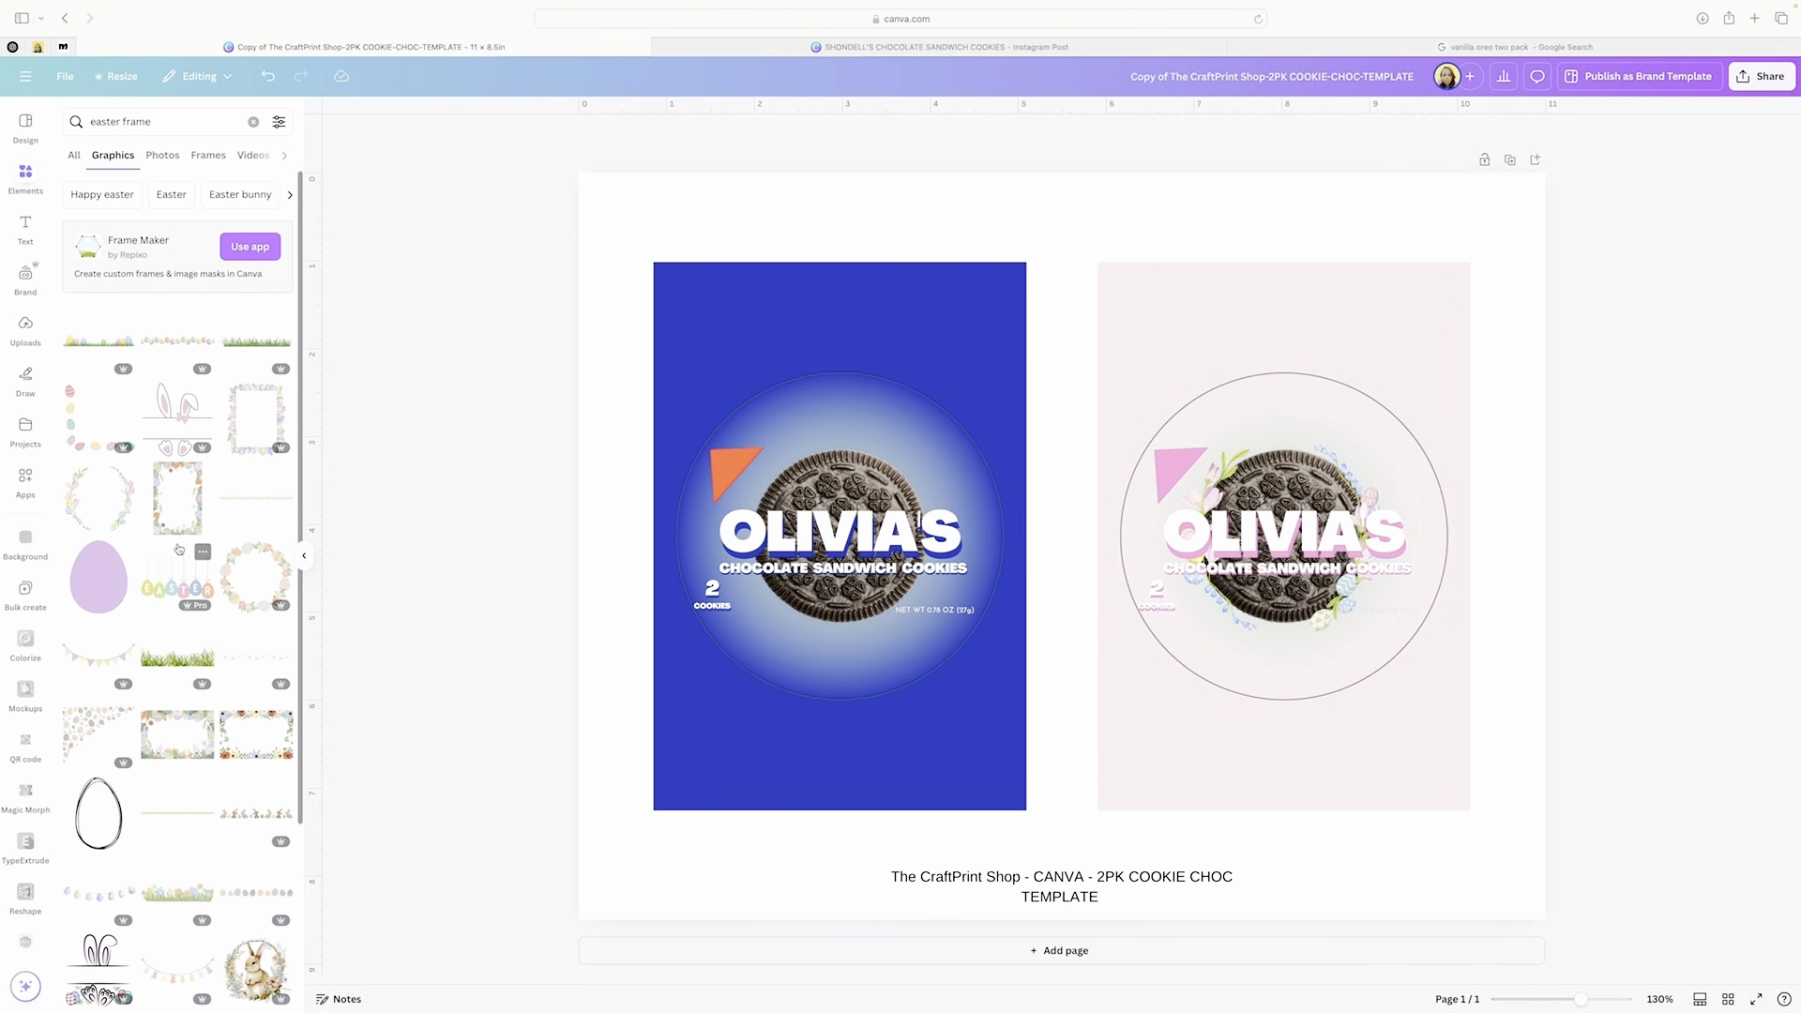
pyautogui.click(228, 569)
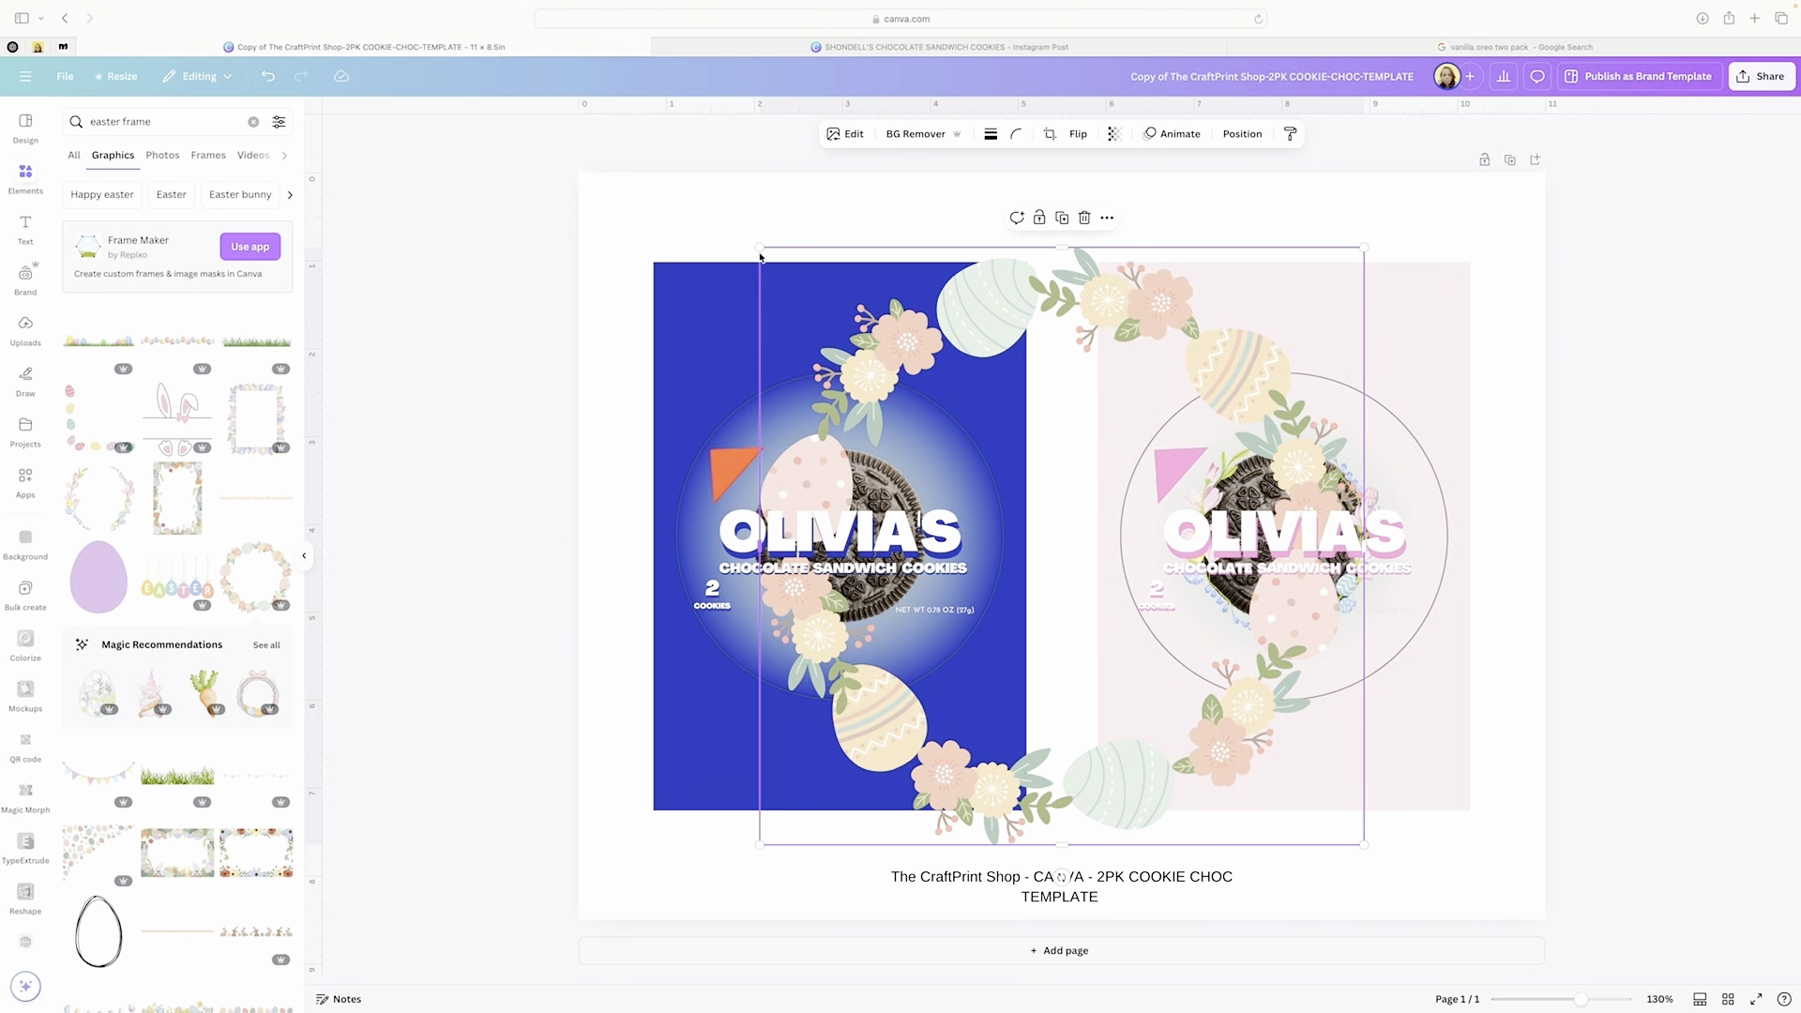
# - Shrink the peach flower and egg wreath to about 2.44 × 2.41 in, center it on the blue wrapper and layer it behind the cookie
pyautogui.moveTo(760, 249); pyautogui.dragTo(1043, 529)
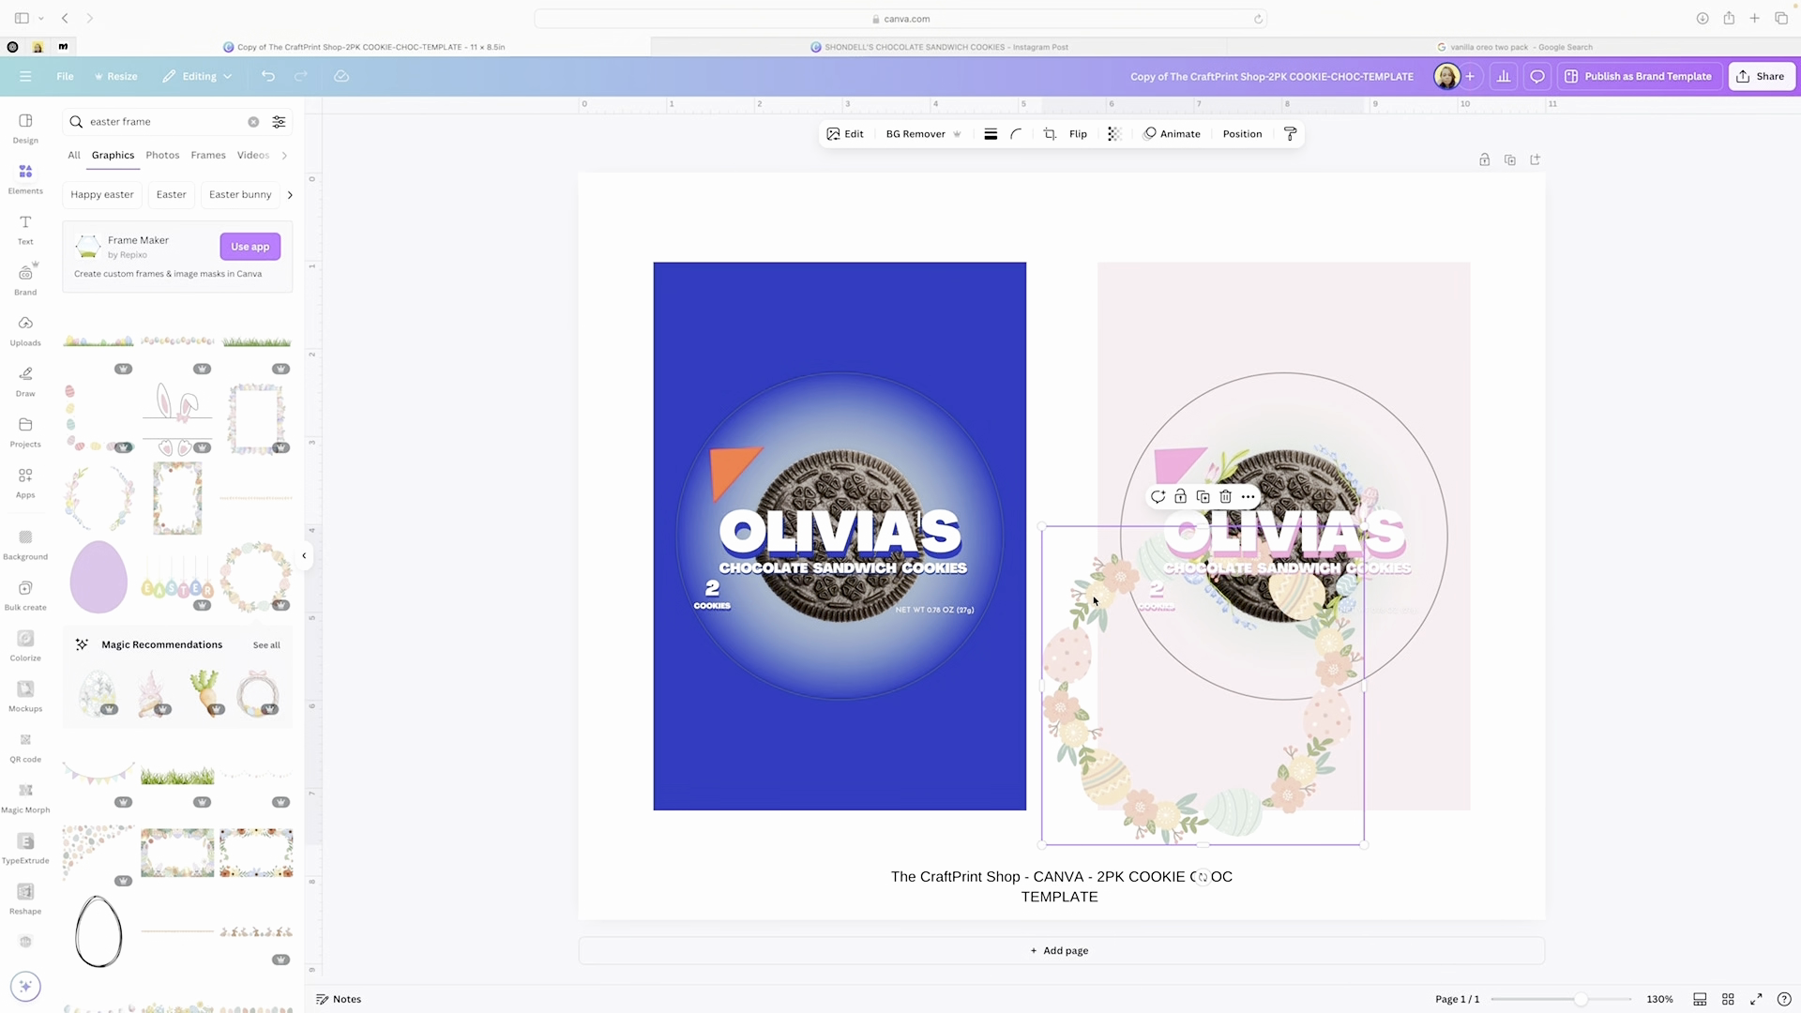
pyautogui.moveTo(1094, 601); pyautogui.dragTo(756, 484)
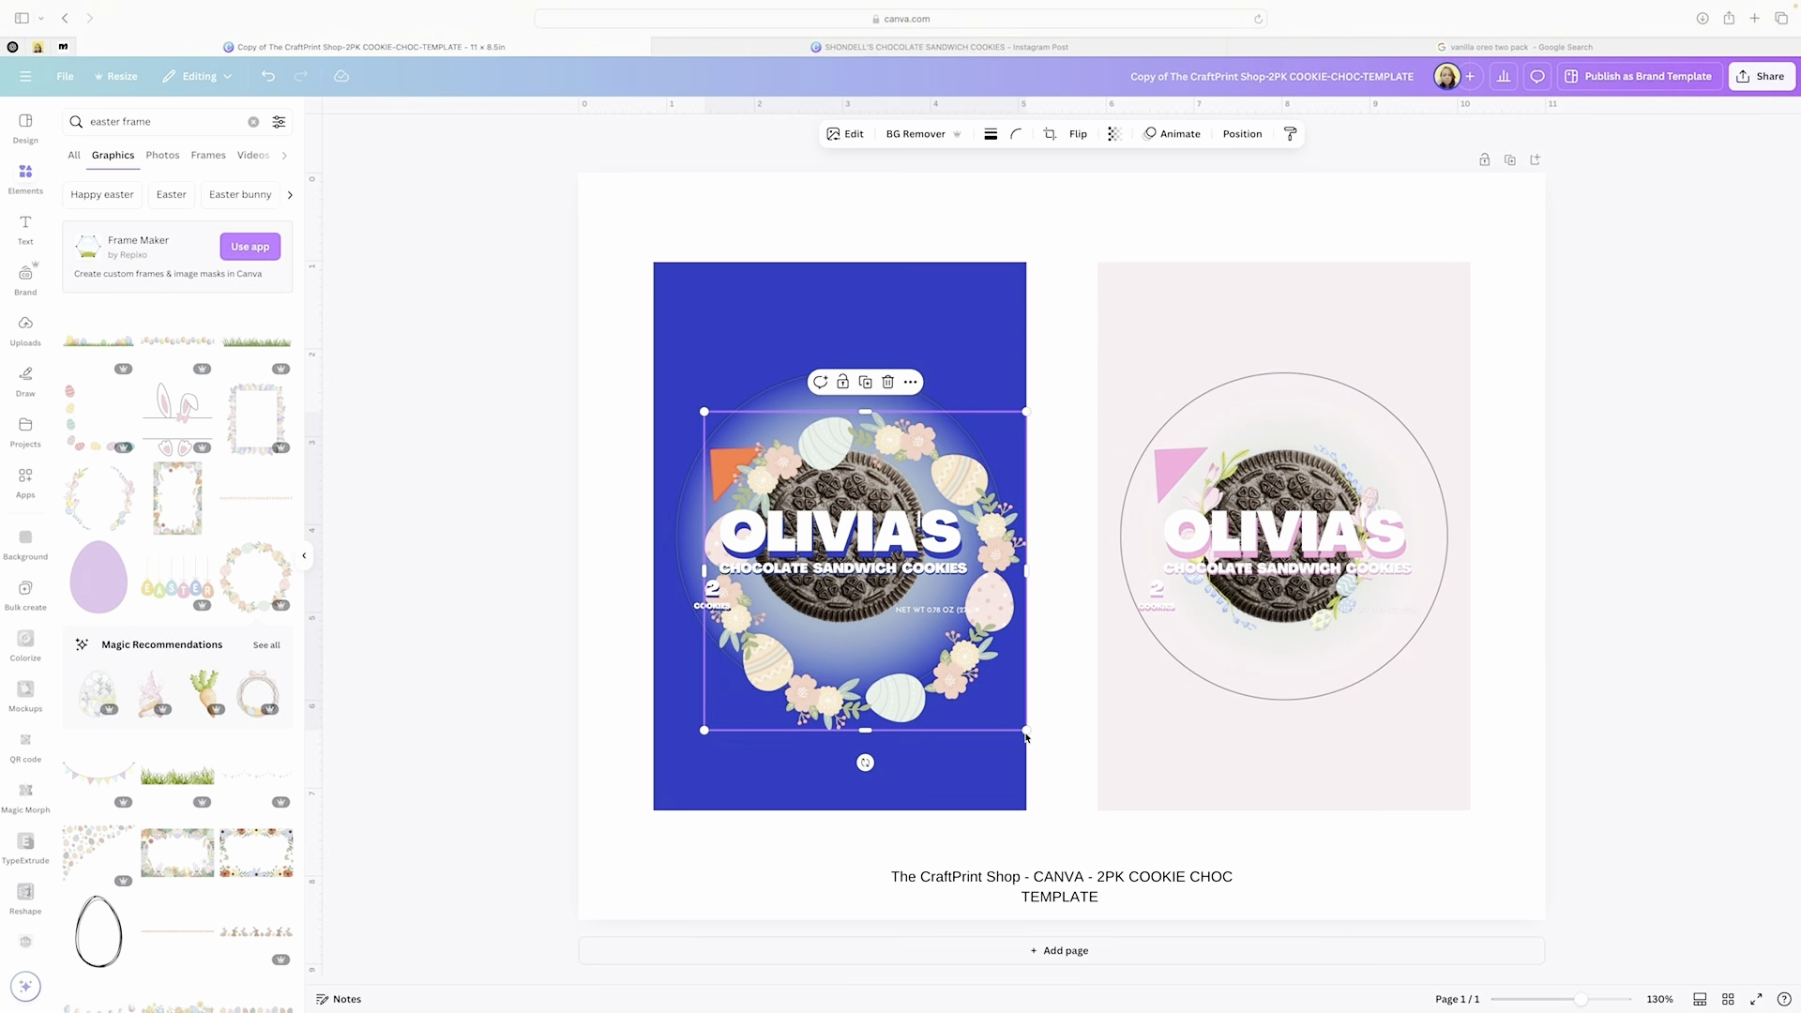
pyautogui.moveTo(1026, 732); pyautogui.dragTo(940, 560)
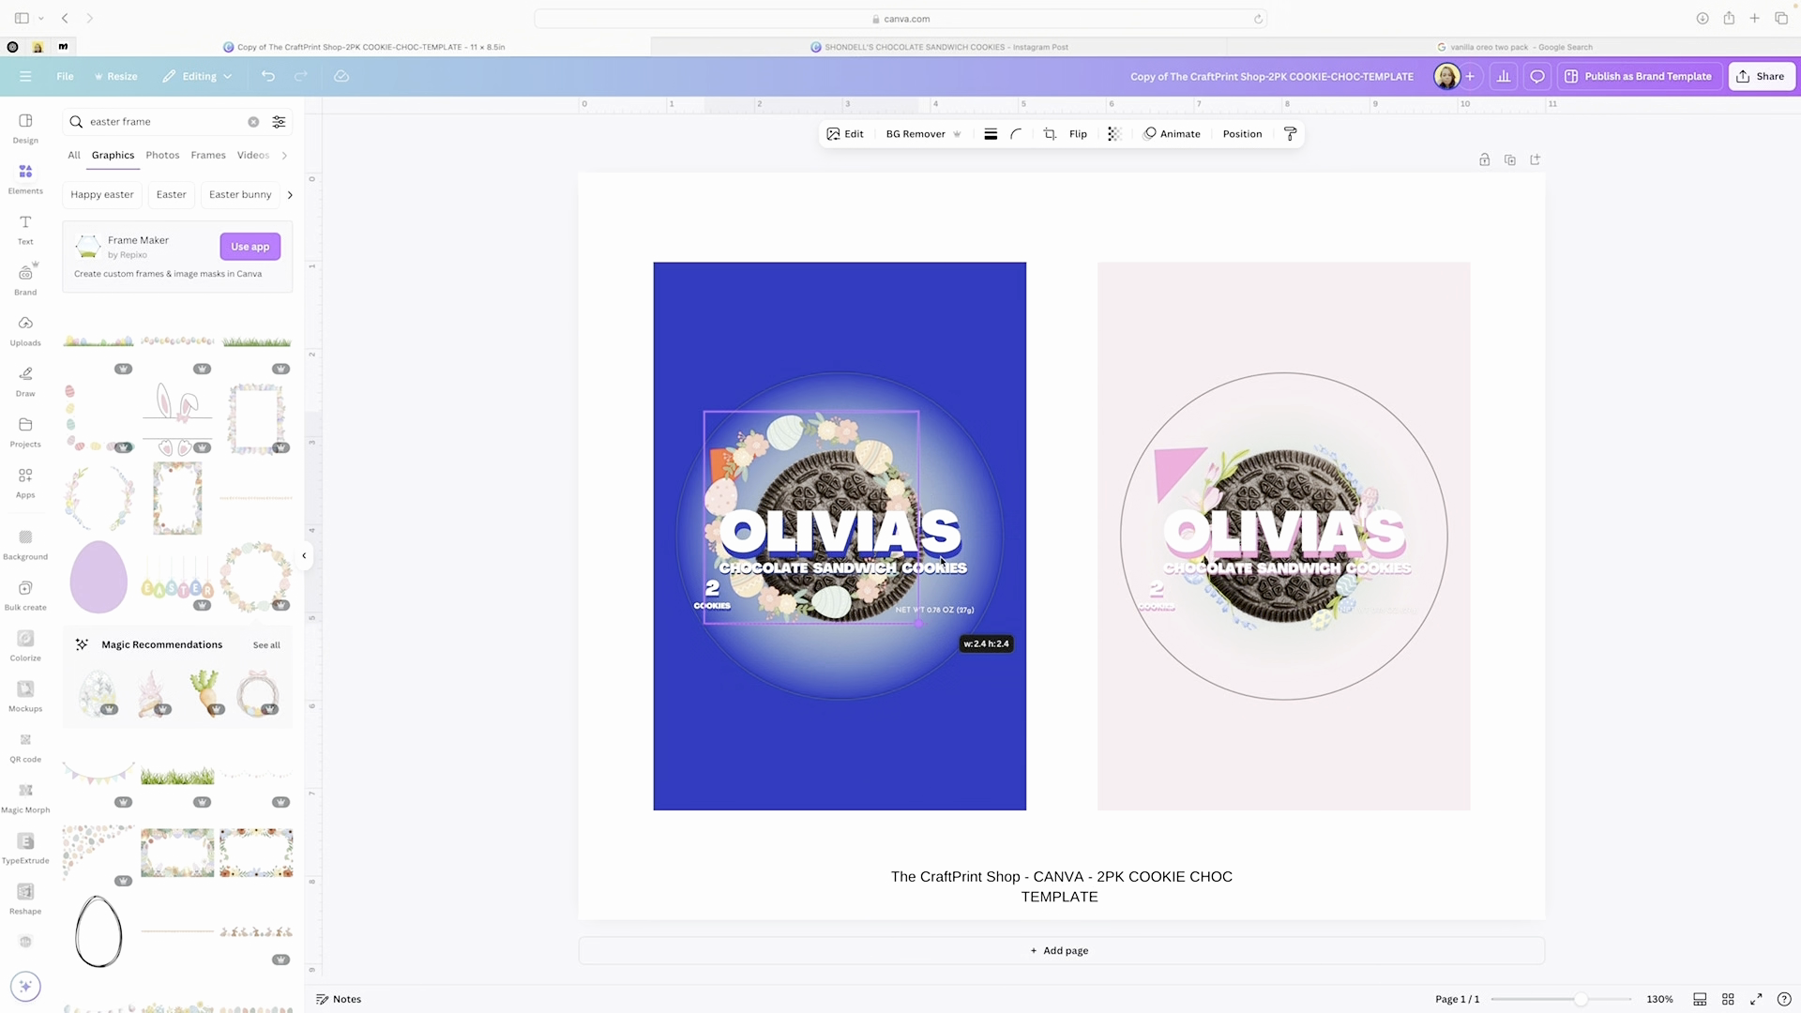
pyautogui.moveTo(875, 452); pyautogui.dragTo(908, 480)
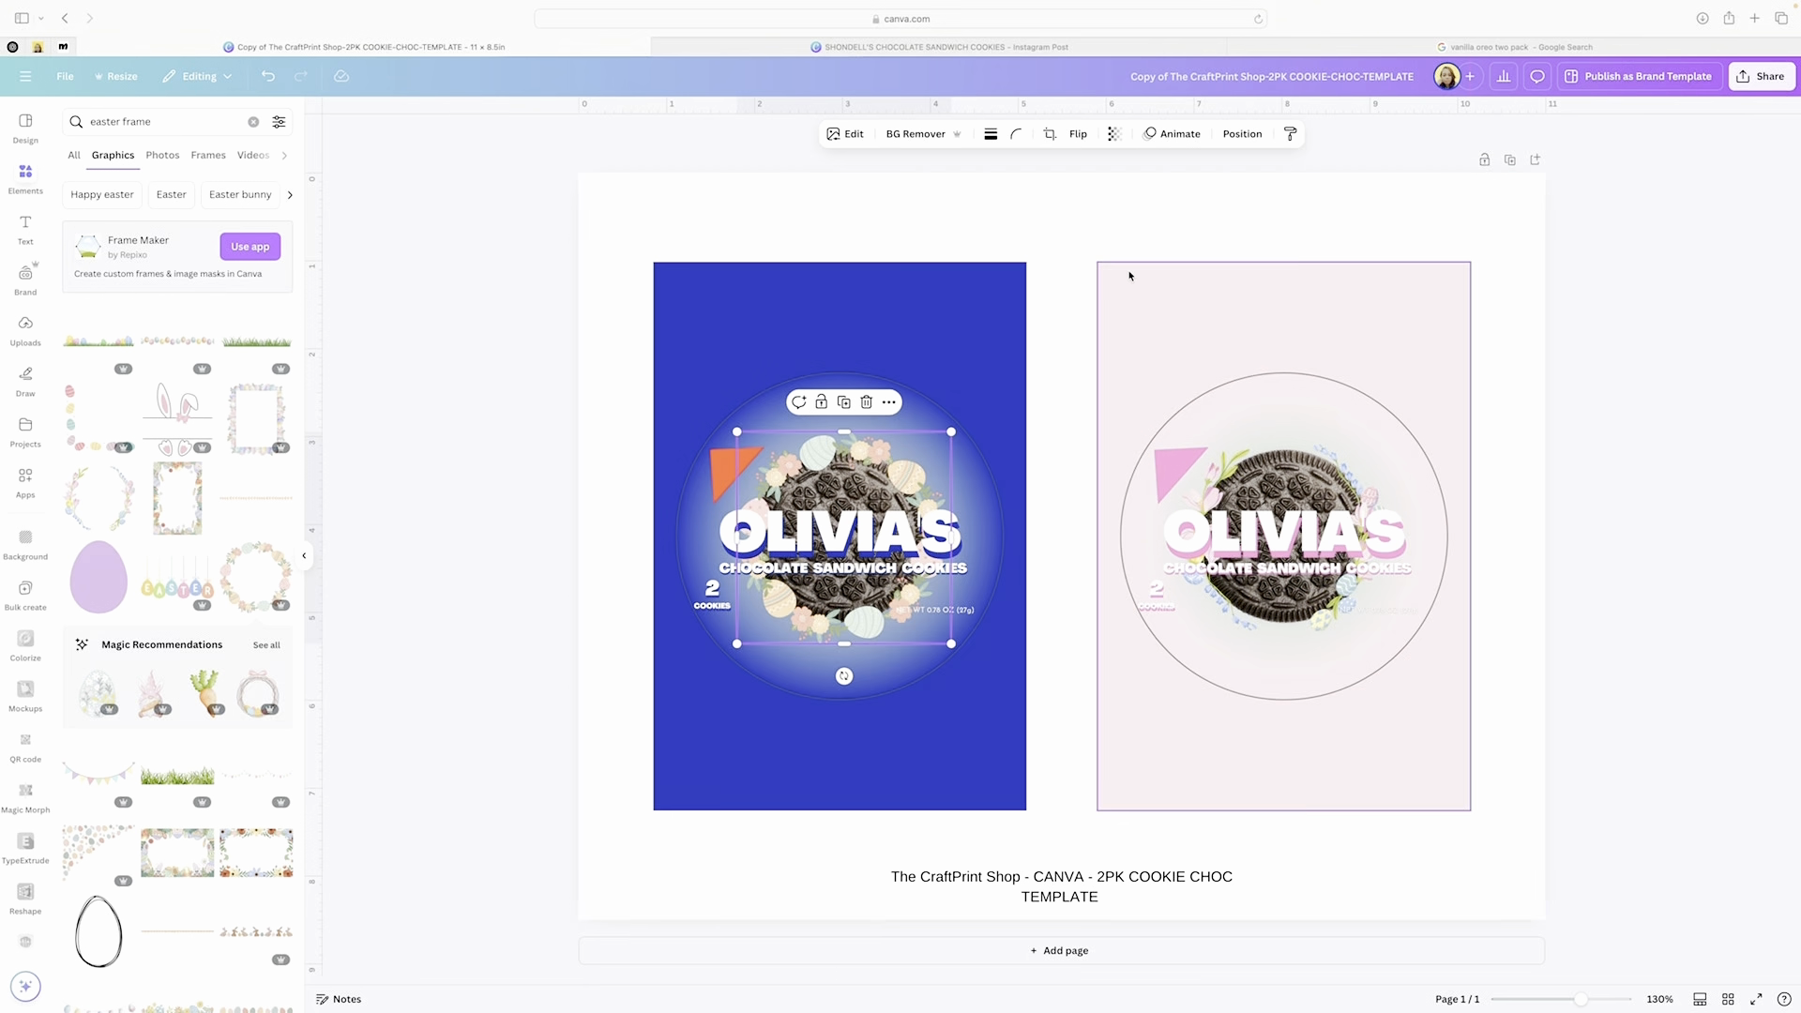
pyautogui.click(1240, 134)
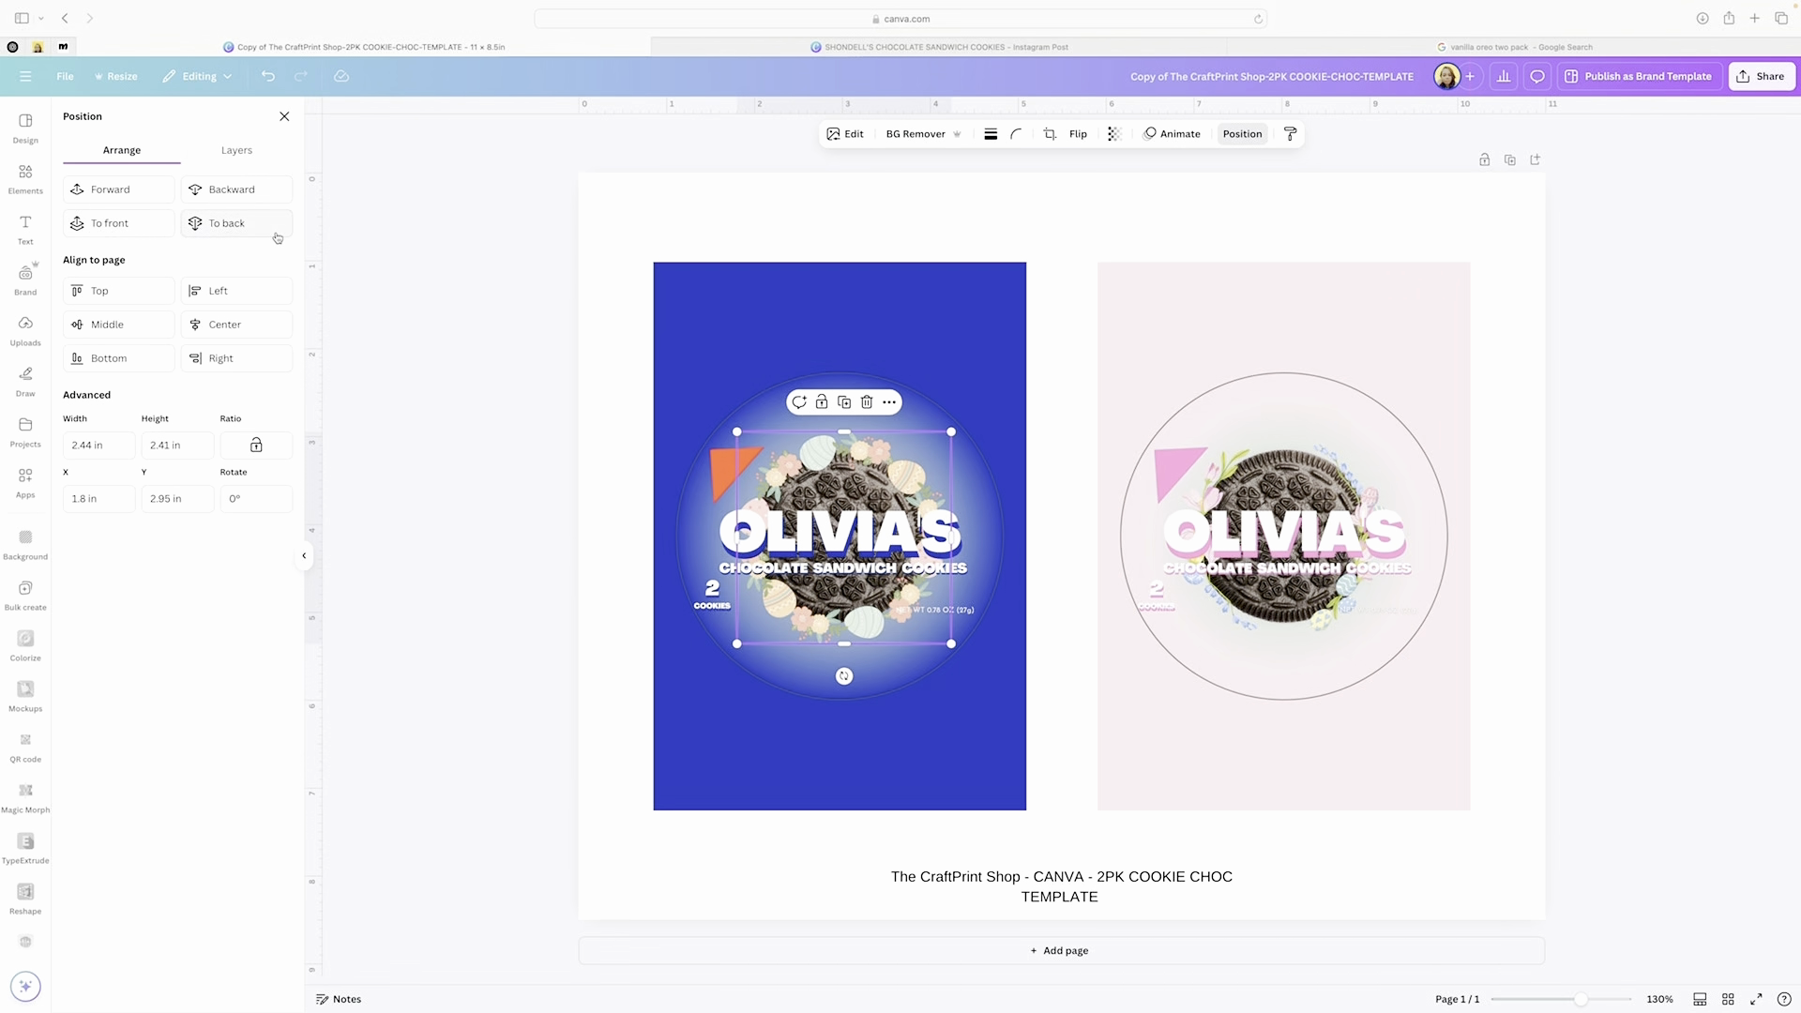
pyautogui.click(225, 193)
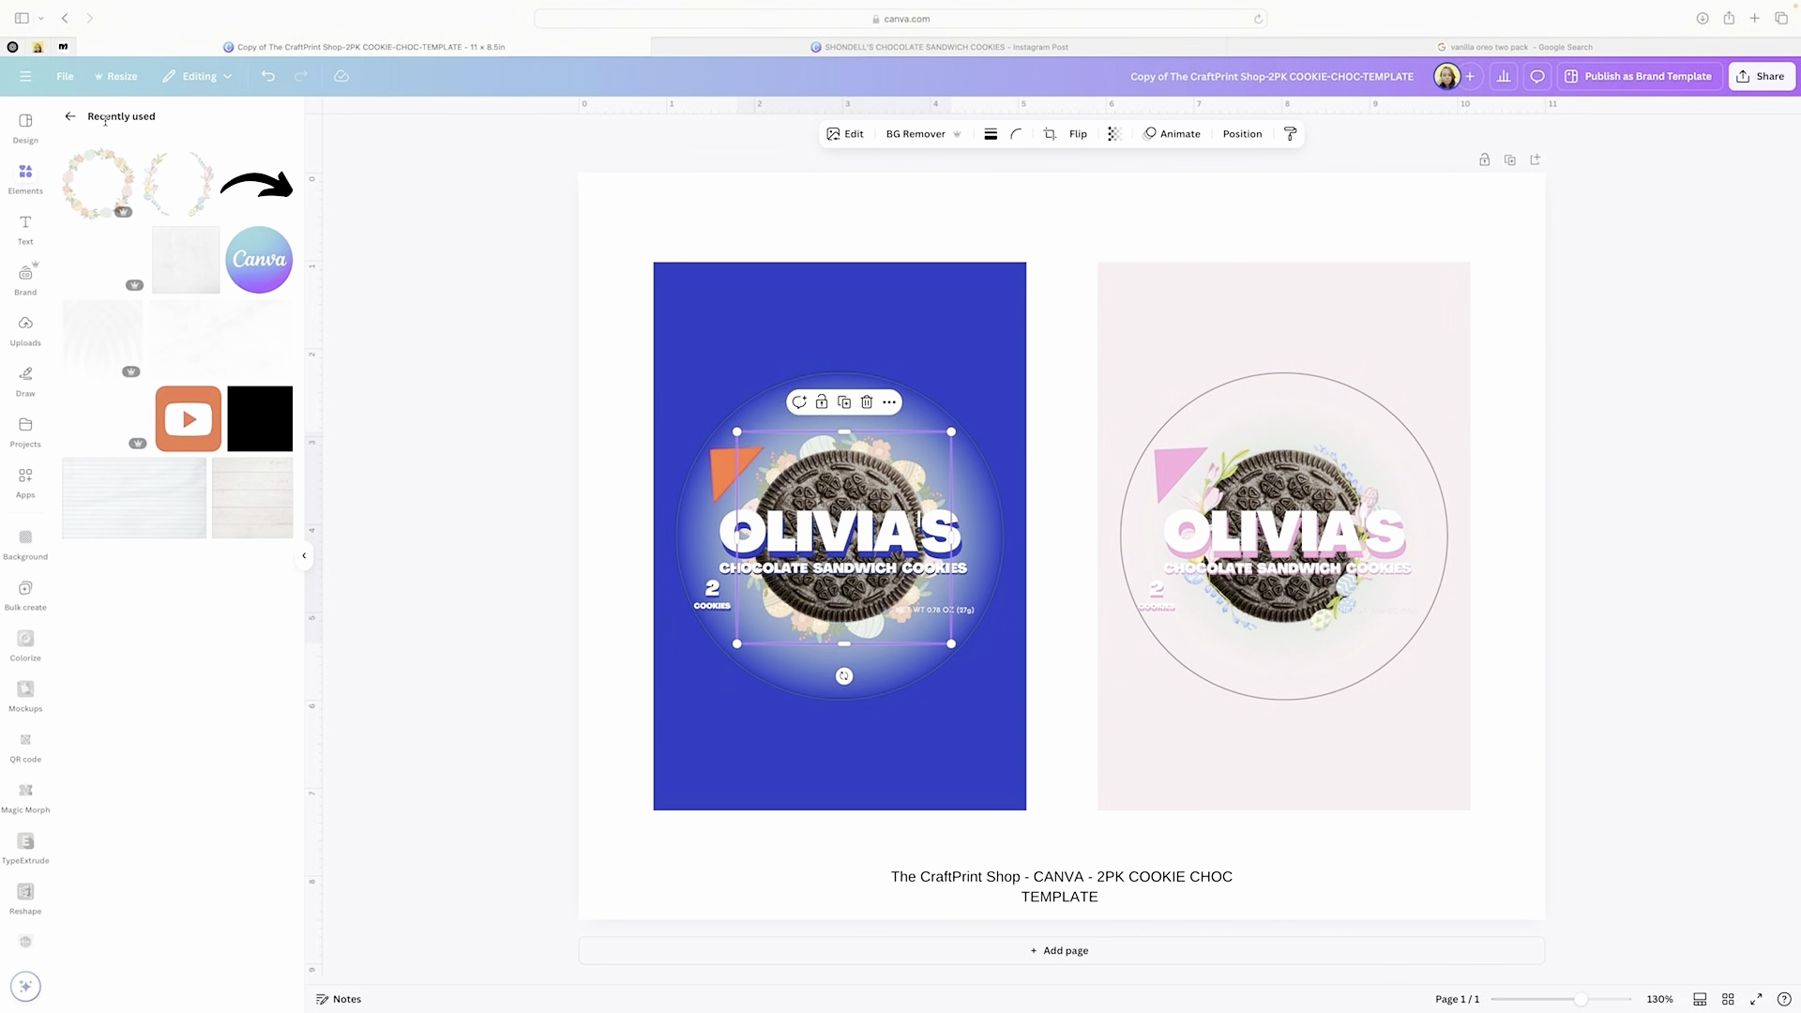
# - Search the elements for "easter frame" again and show all matching graphics
pyautogui.click(110, 123)
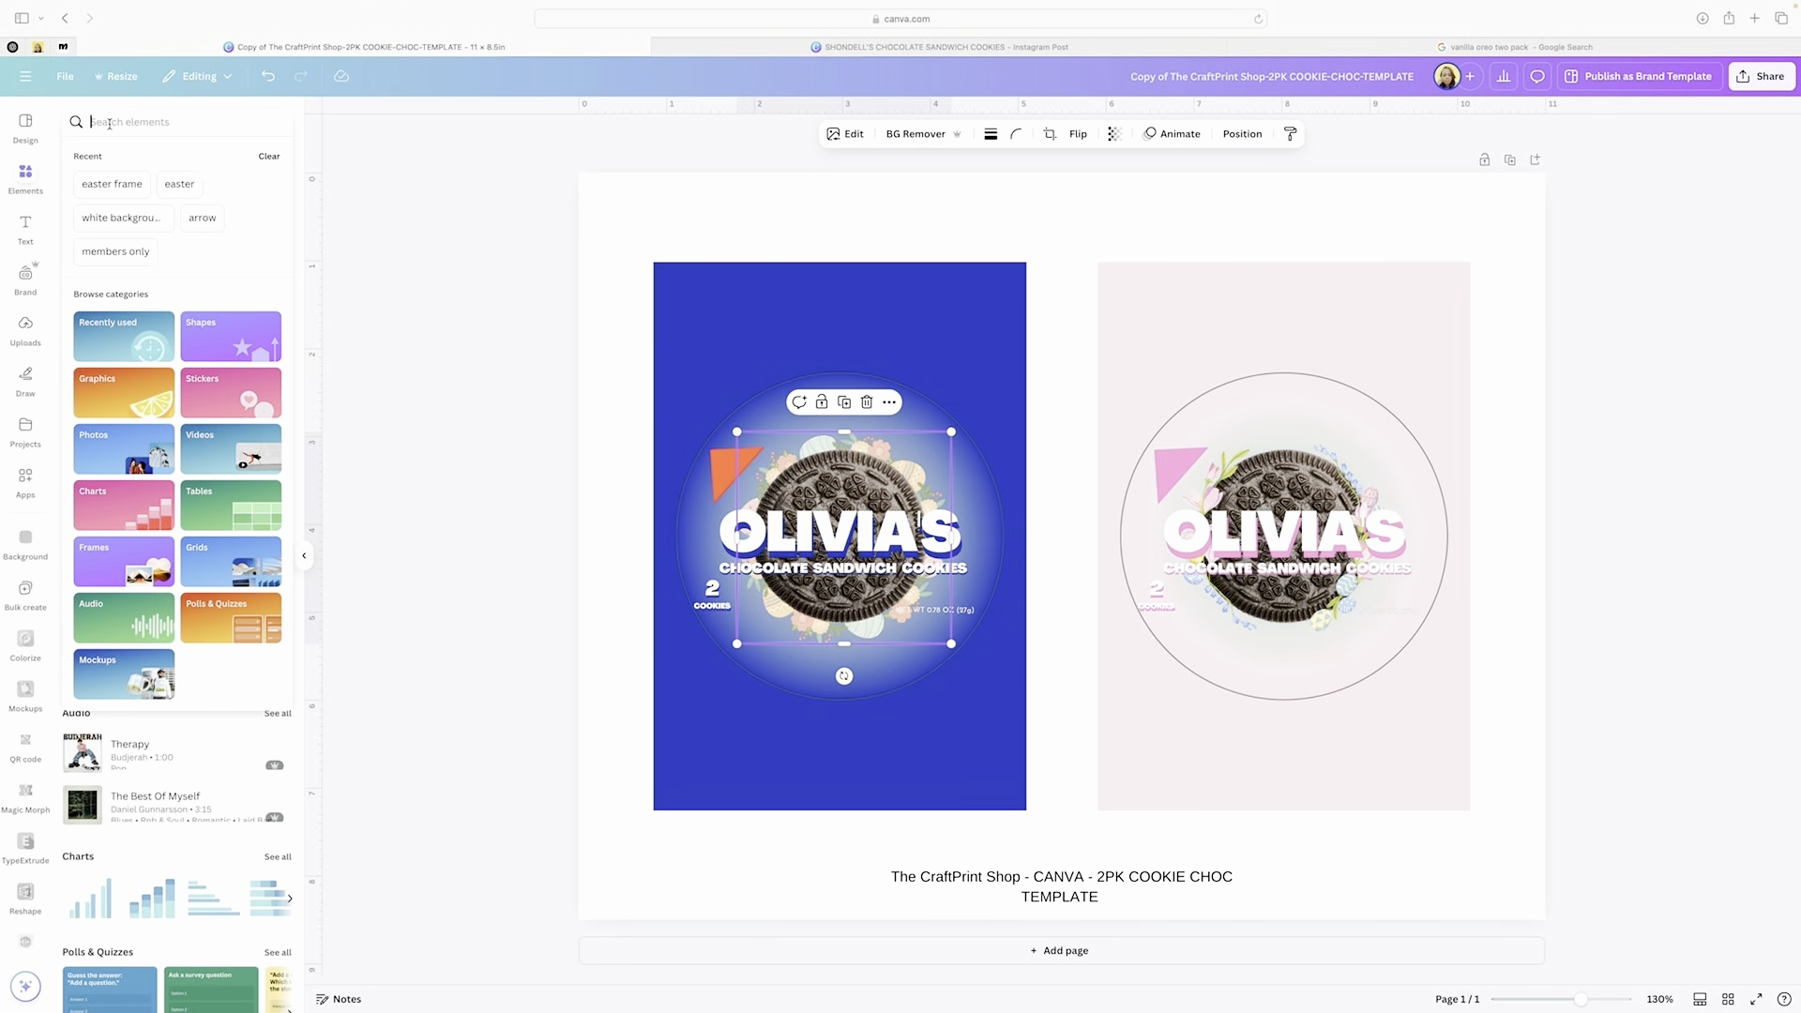
pyautogui.write('easter')
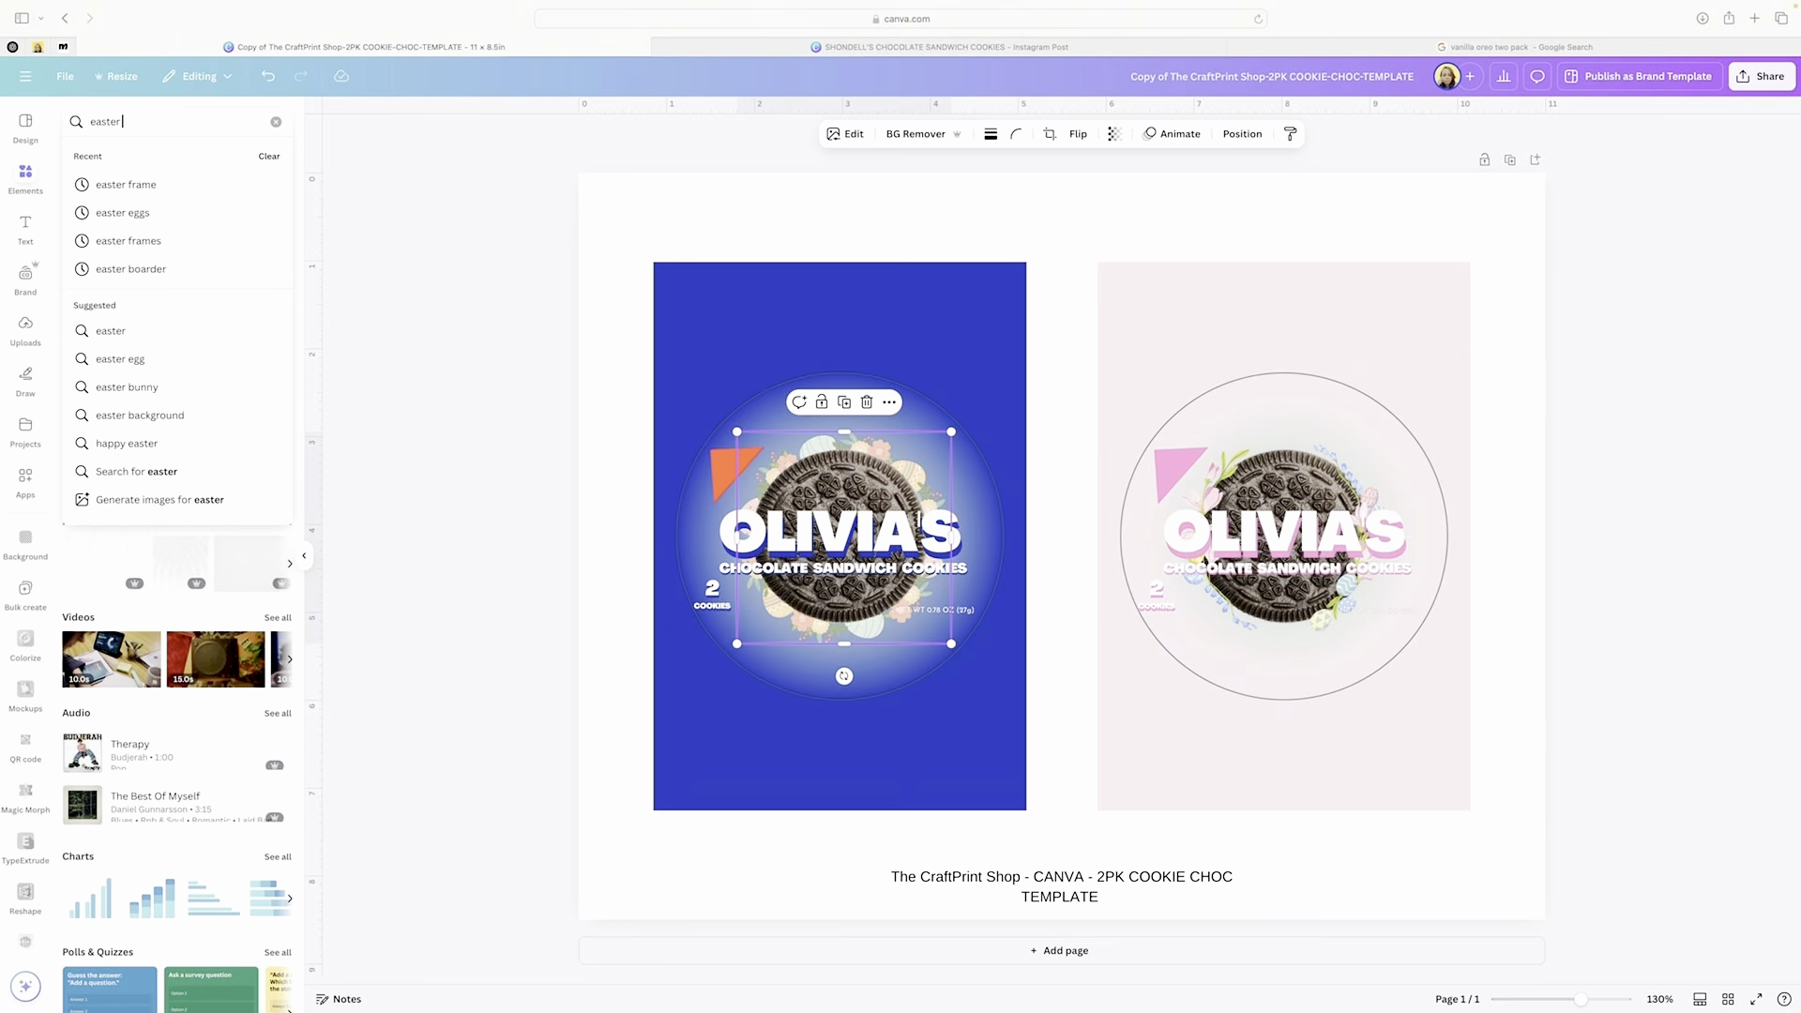
pyautogui.write(' frame')
pyautogui.press('Return')
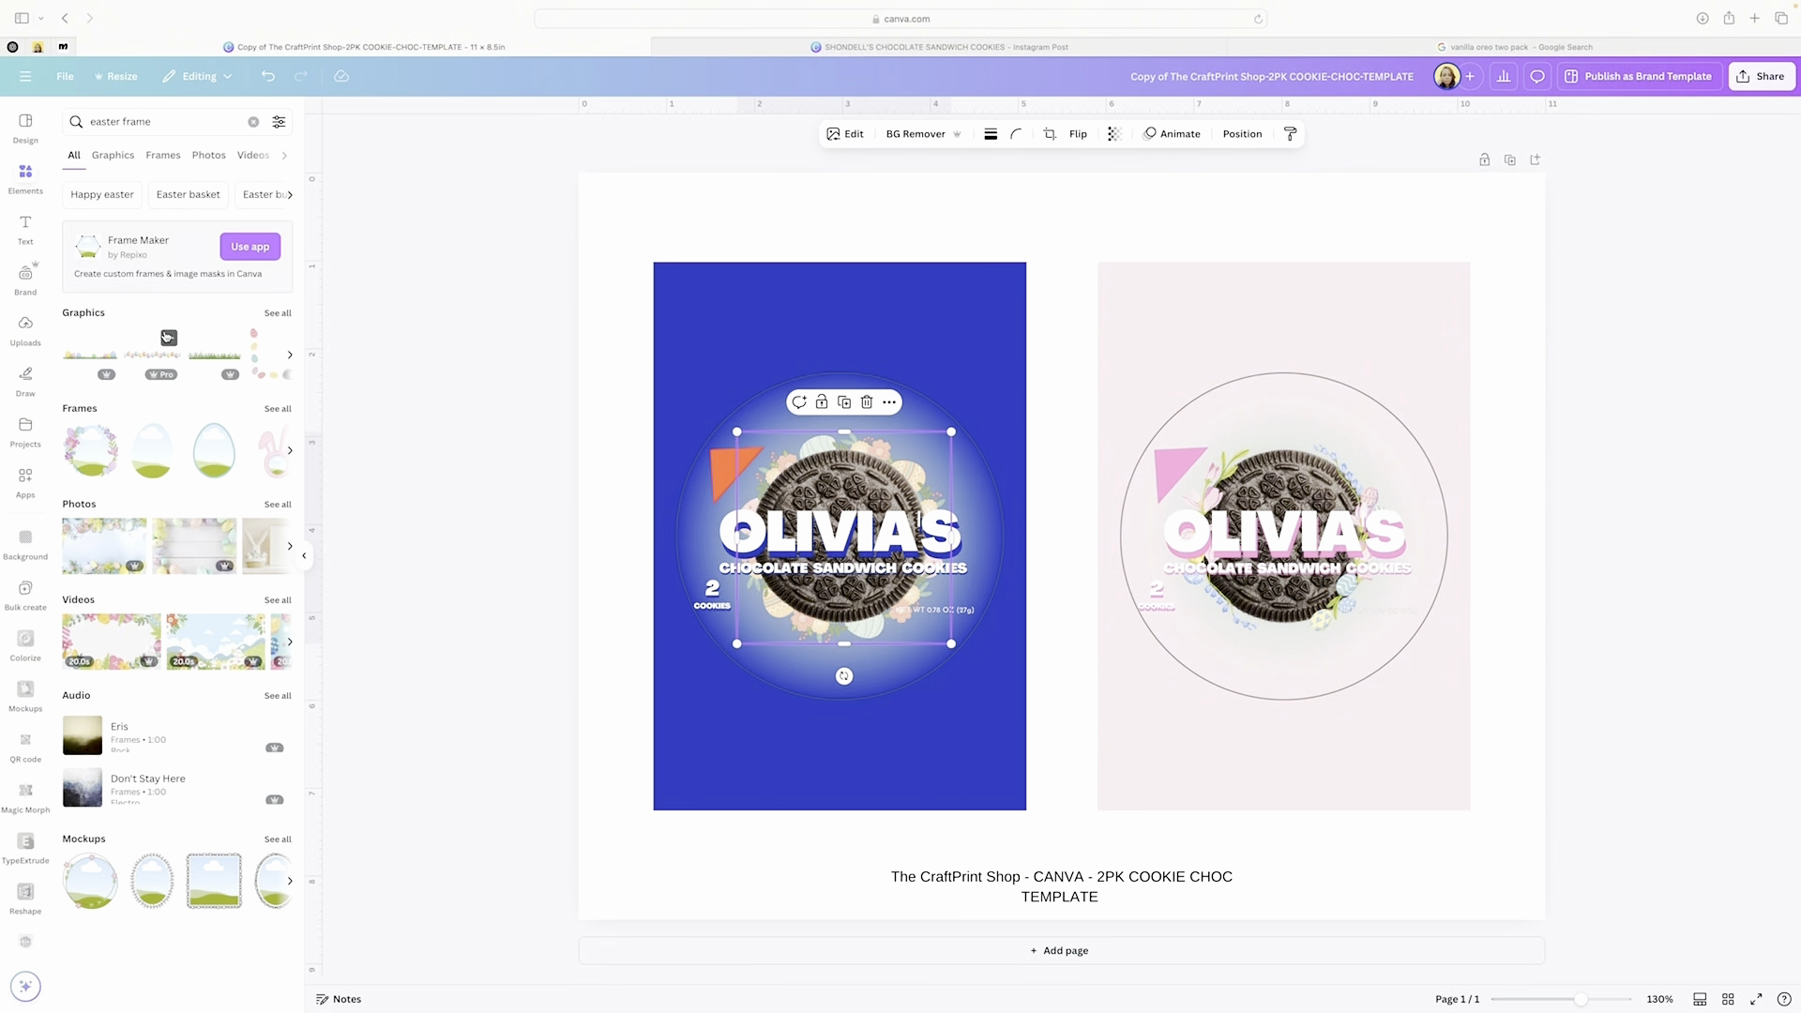
pyautogui.click(275, 315)
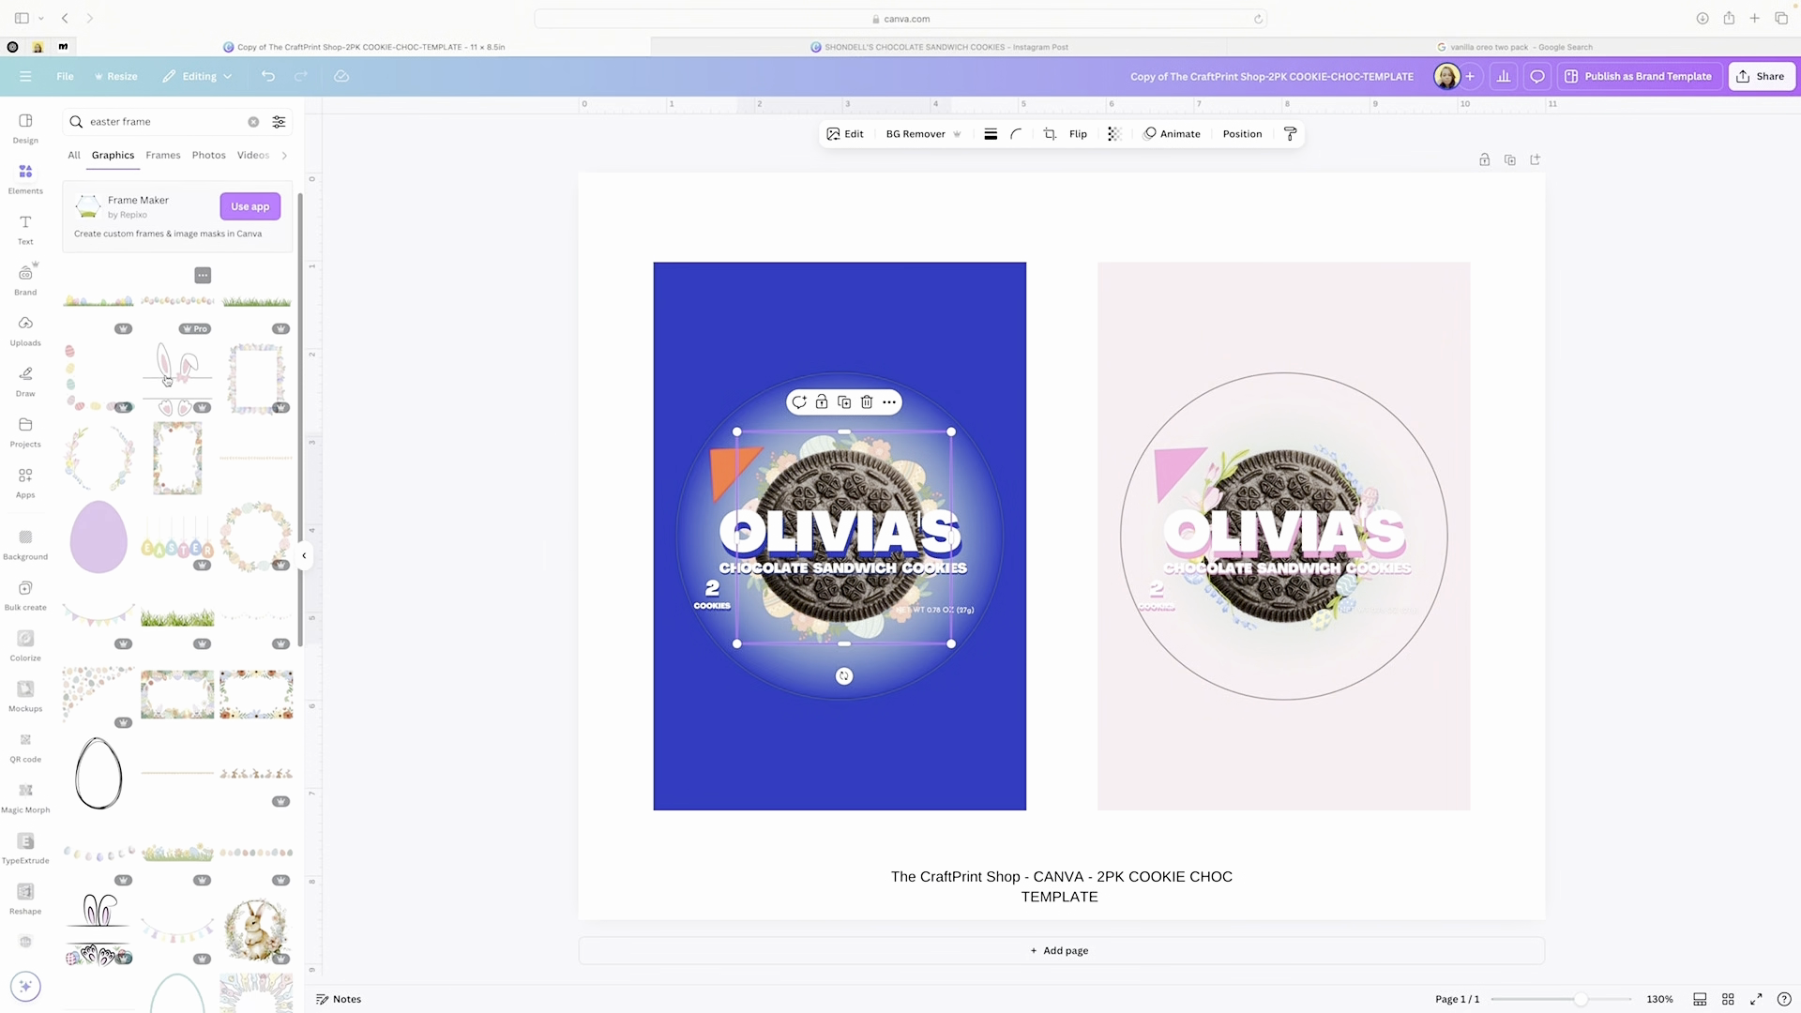
# - Add the blue bow wreath with Easter eggs and the bow frame with a bunny, egg basket and chicks from the graphics
pyautogui.scroll(-5, 166, 380)
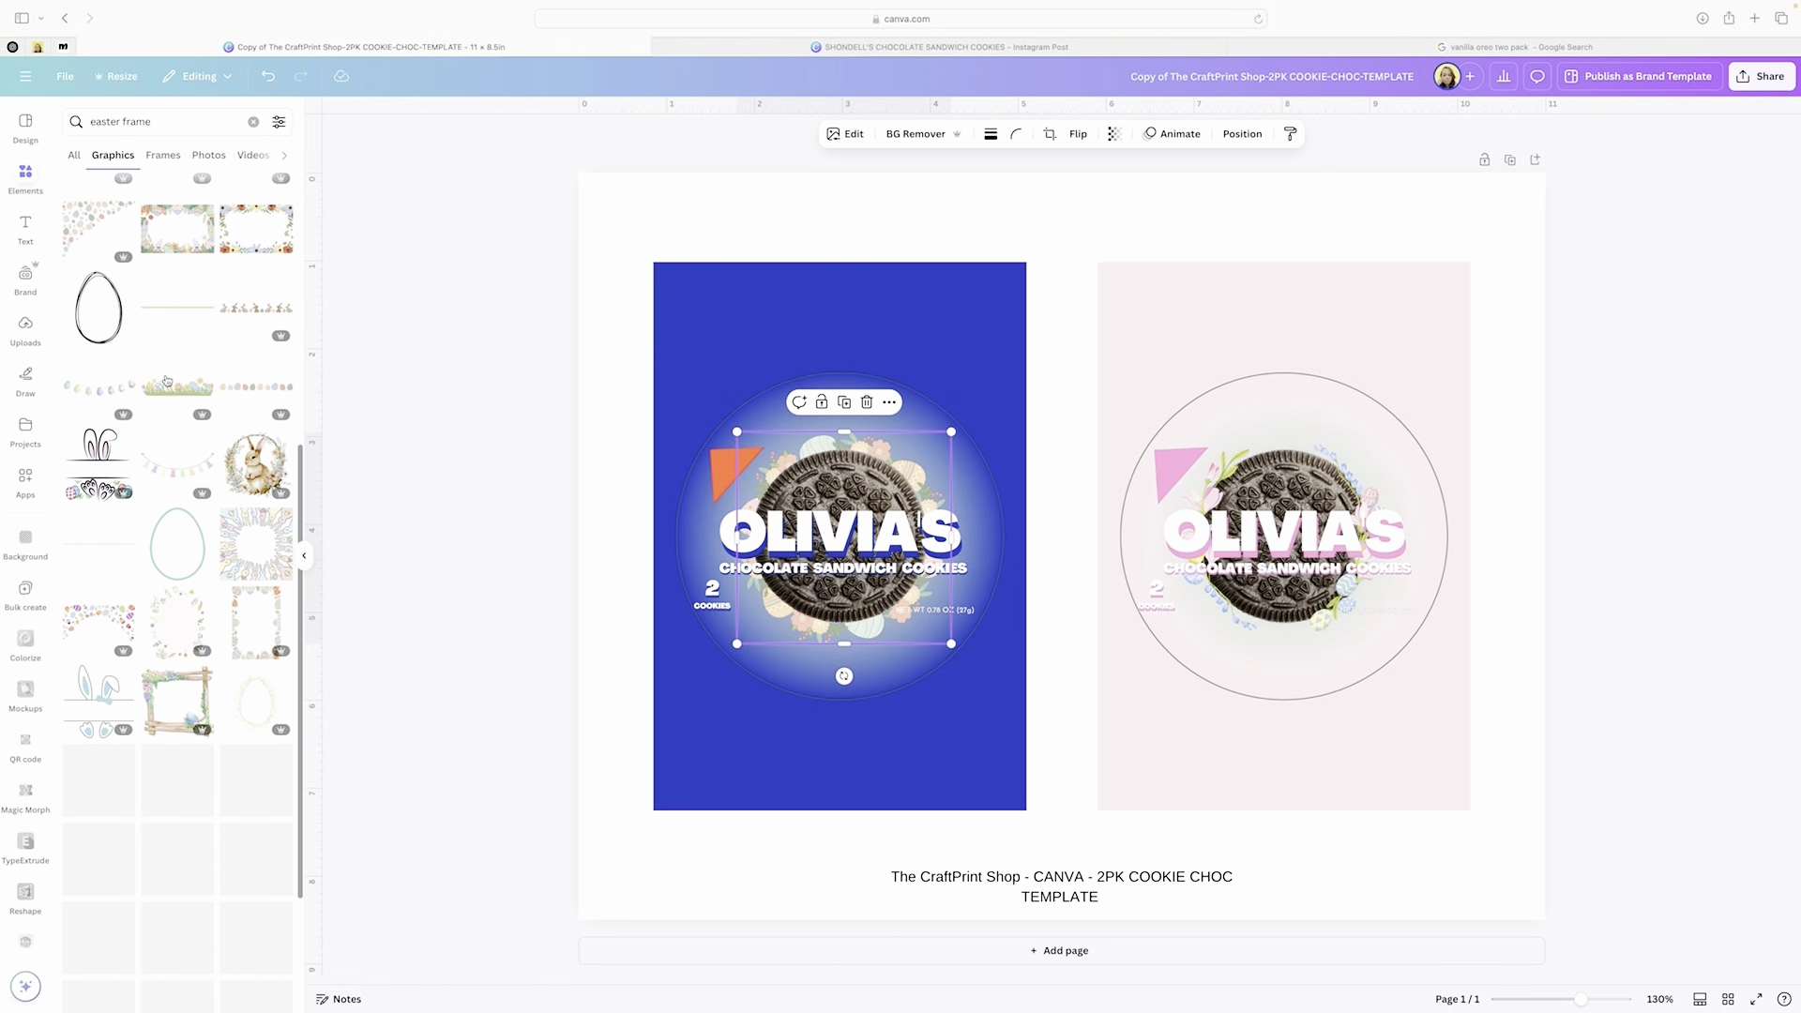
pyautogui.scroll(-3, 166, 380)
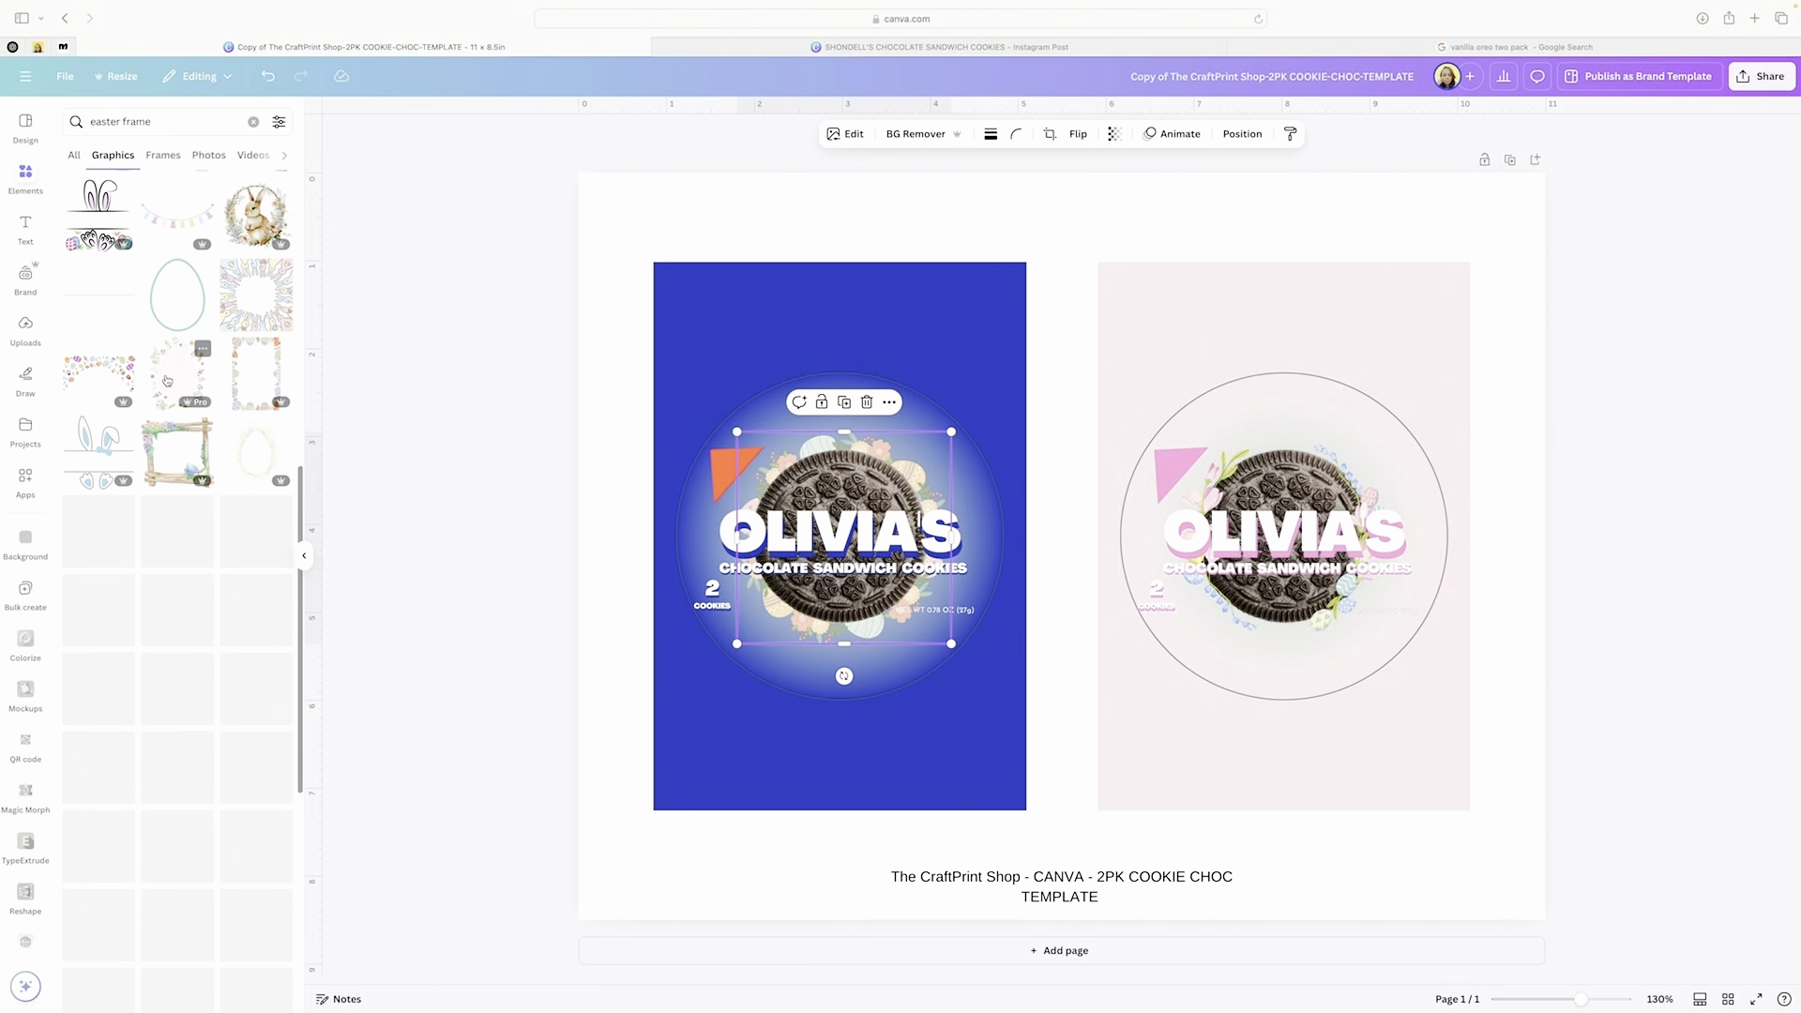
pyautogui.scroll(-3, 166, 379)
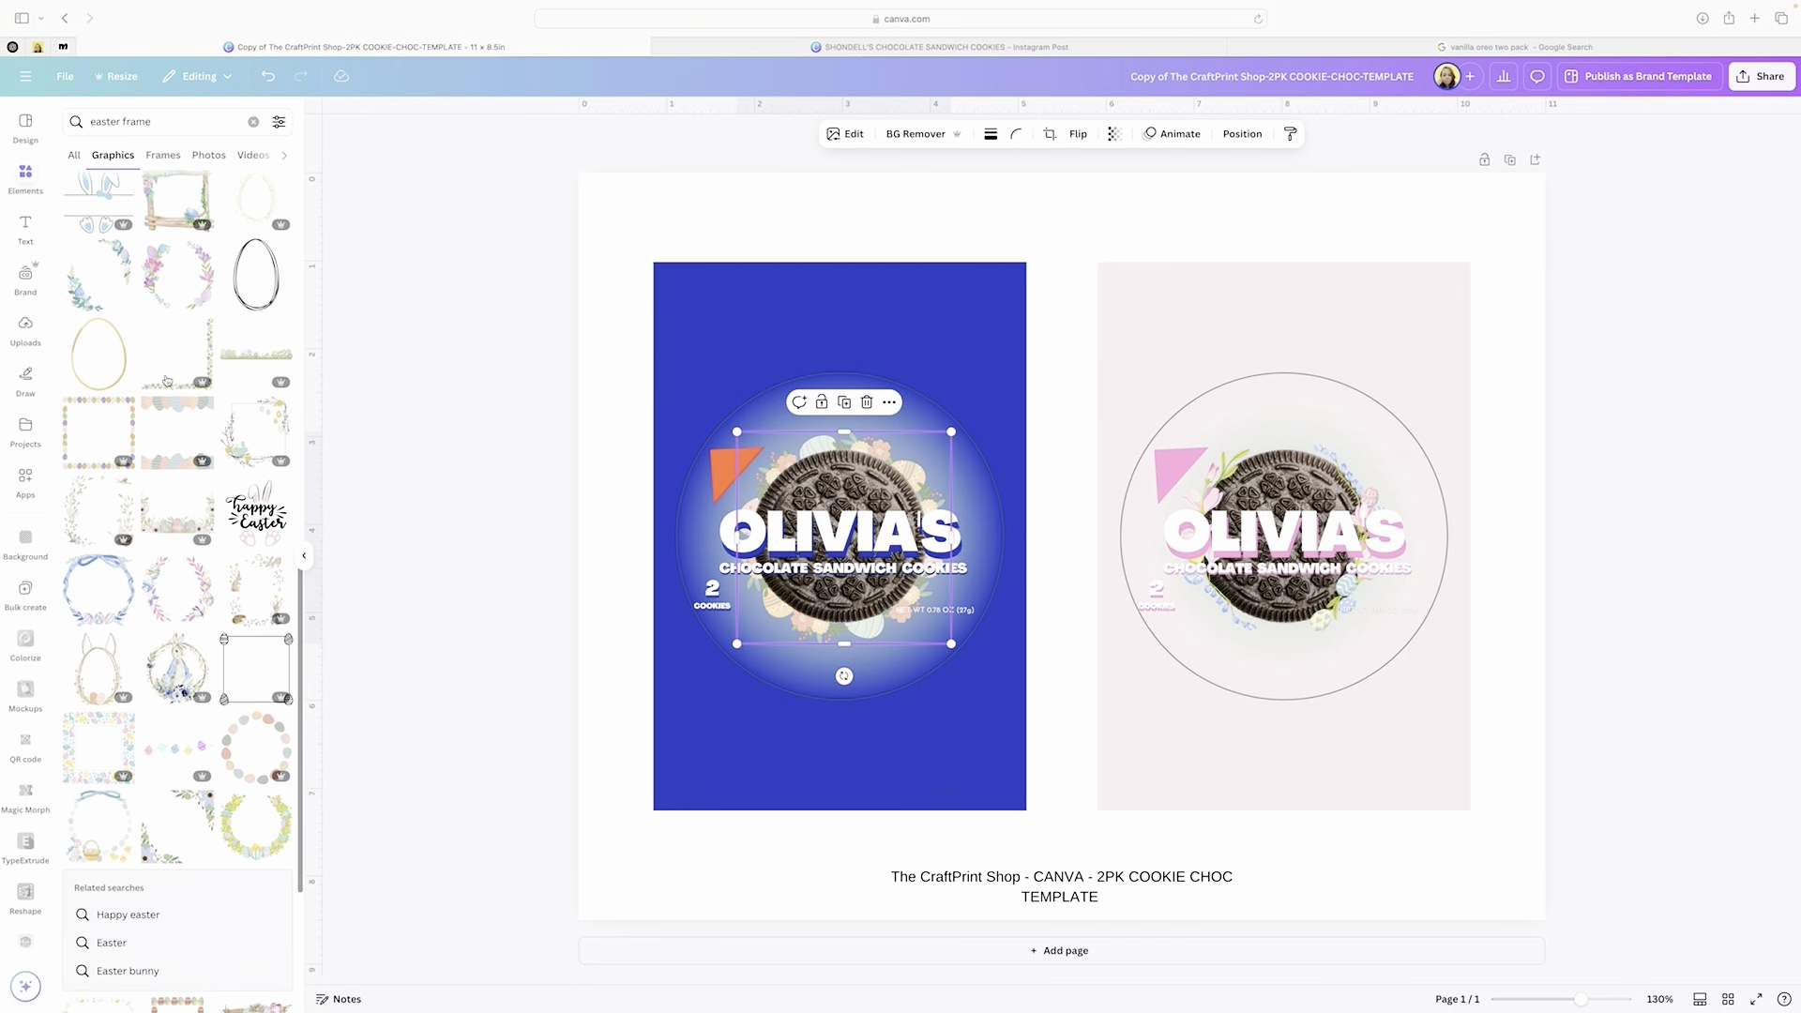
pyautogui.scroll(-2, 166, 379)
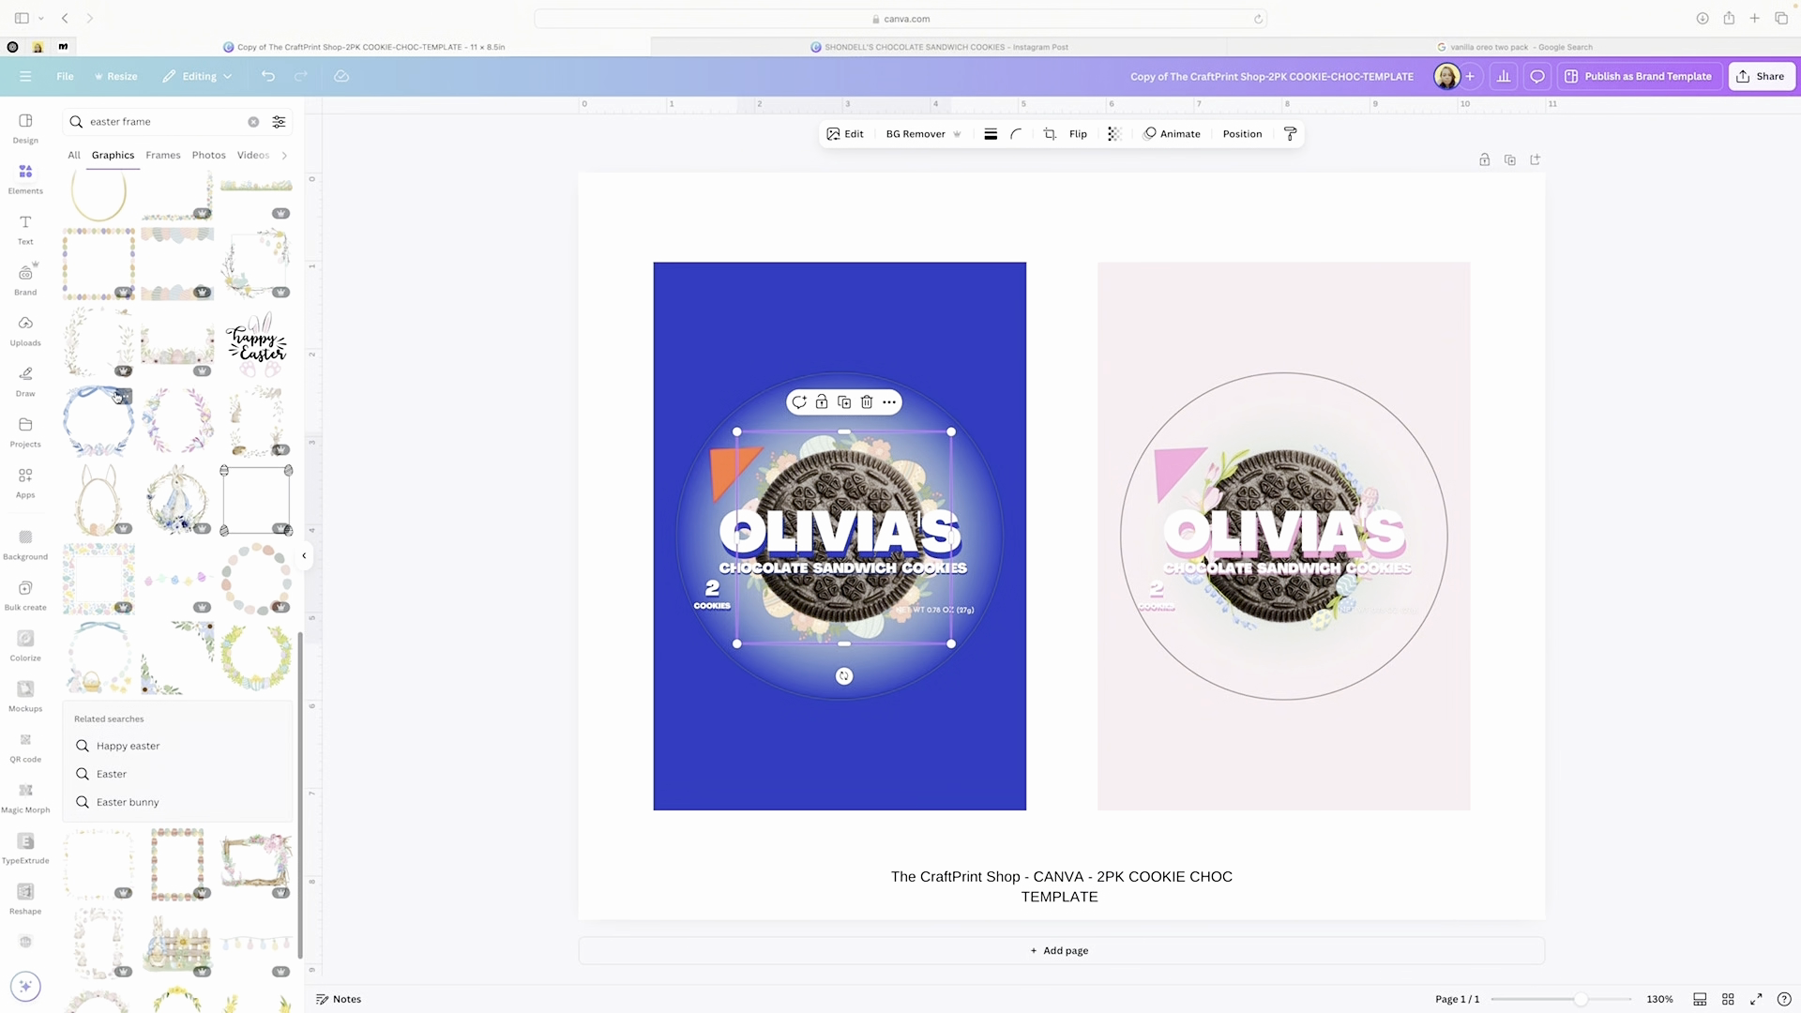
pyautogui.click(107, 394)
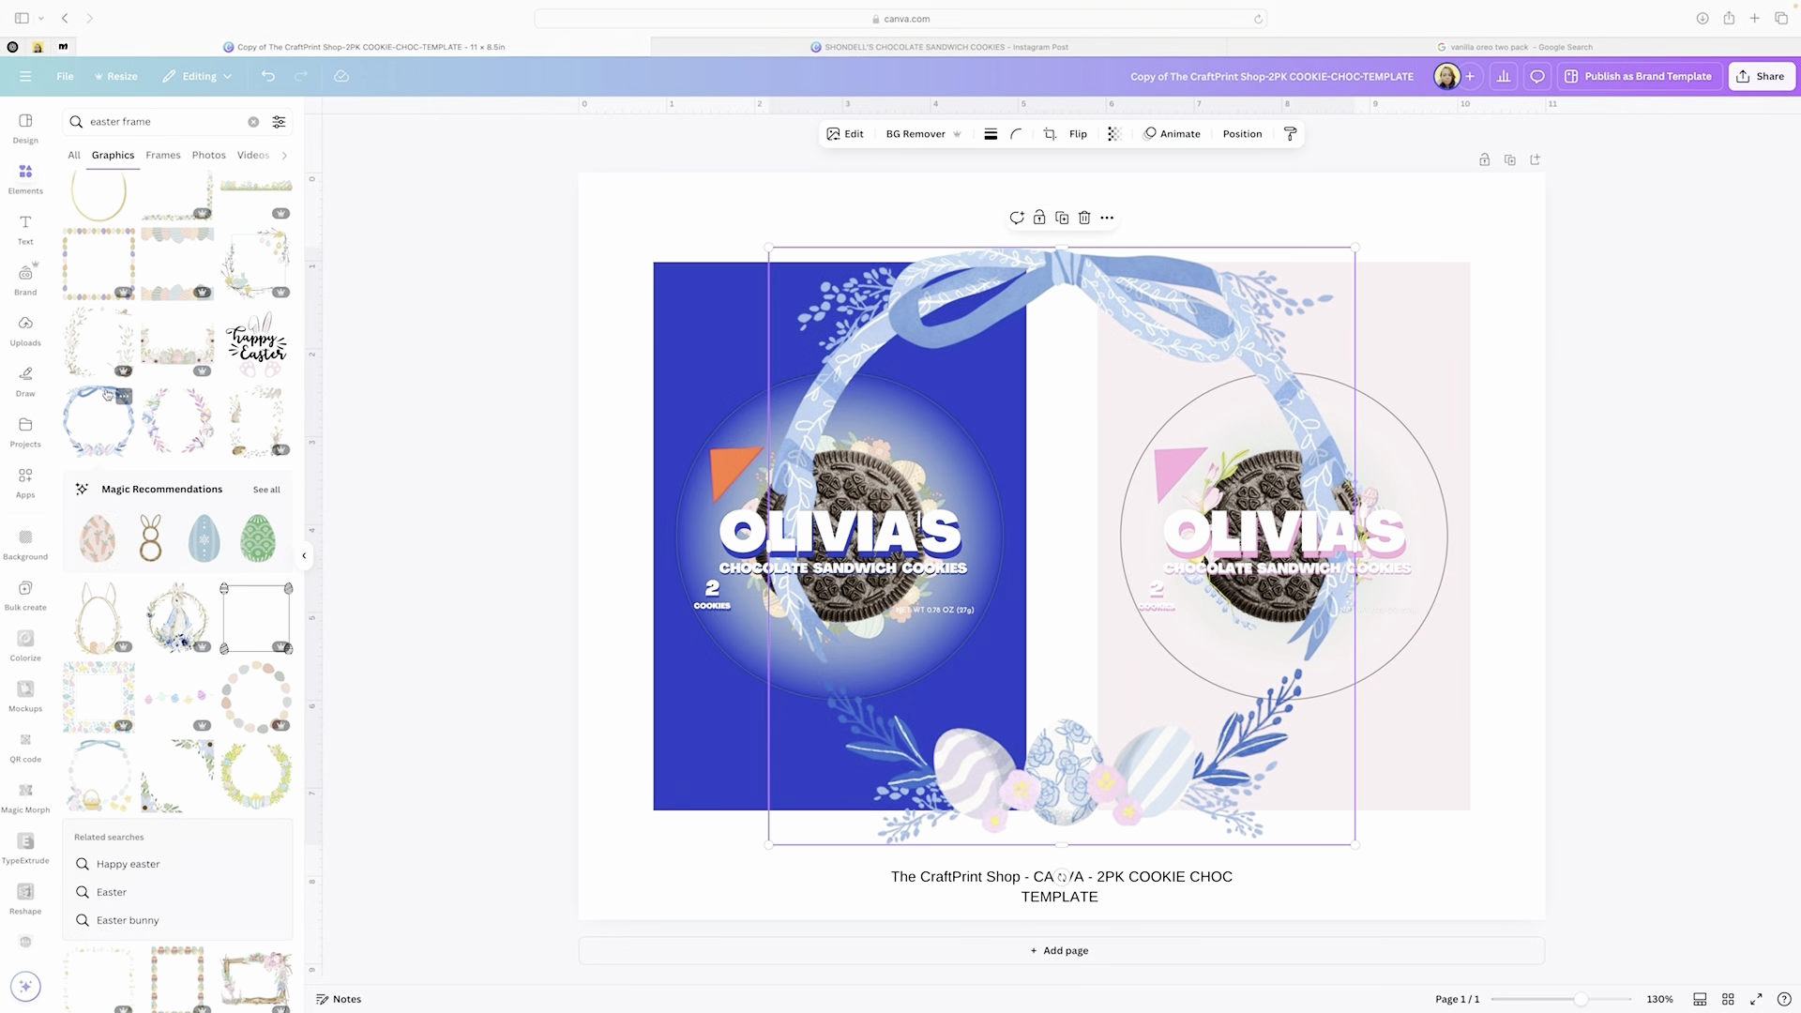
pyautogui.click(94, 788)
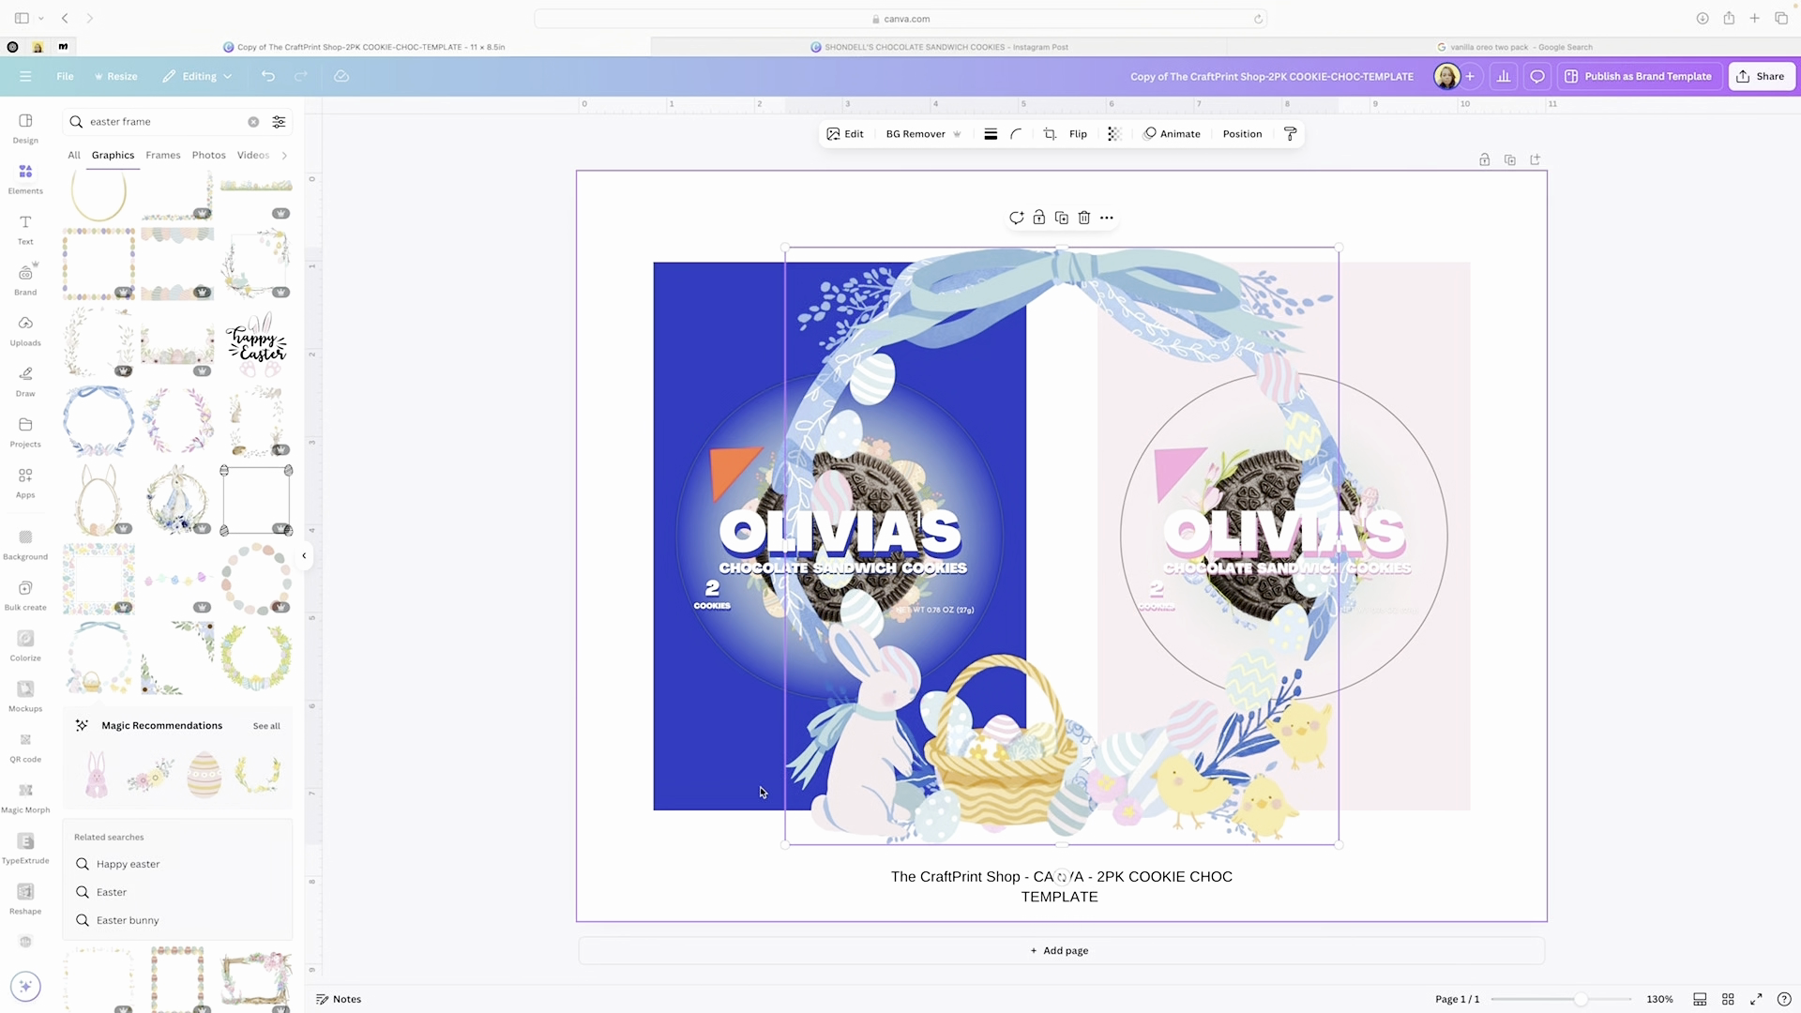
# - Move the bunny and basket frame over the pink wrapper, and shrink the blue bow wreath over the blue wrapper's cookie
pyautogui.moveTo(924, 755); pyautogui.dragTo(1146, 755)
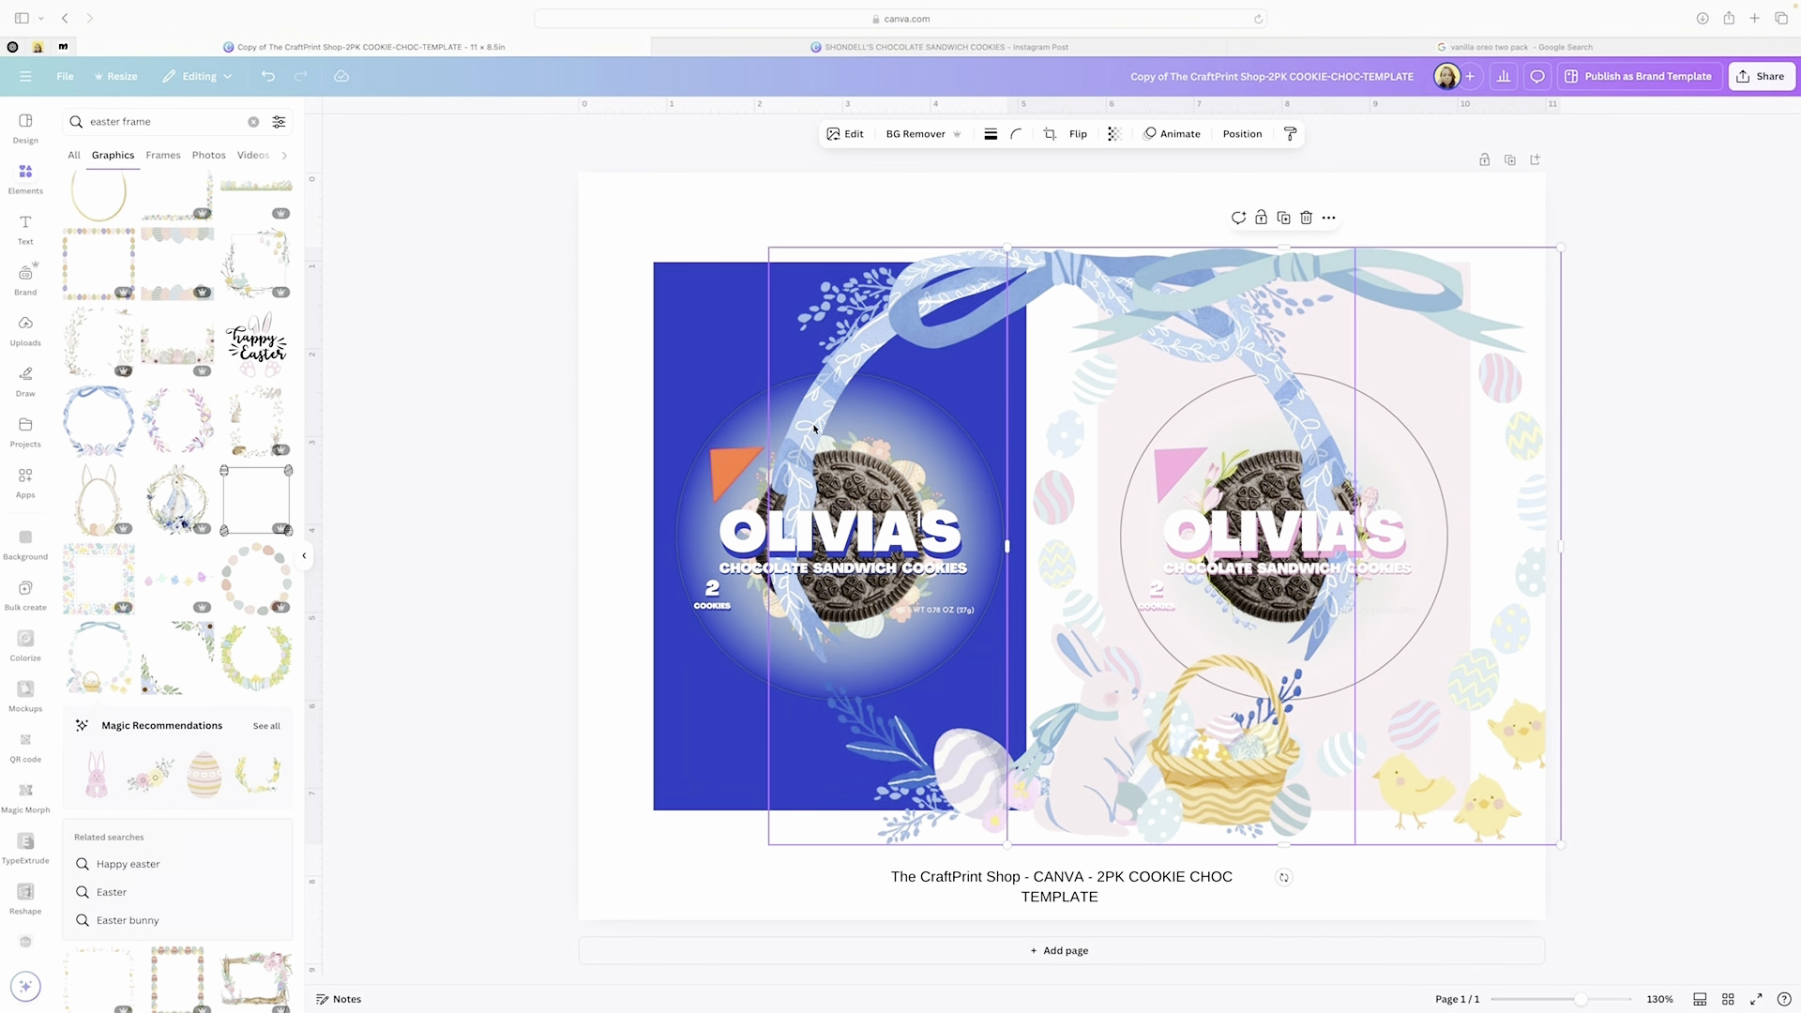
pyautogui.click(855, 388)
pyautogui.moveTo(741, 398); pyautogui.dragTo(543, 428)
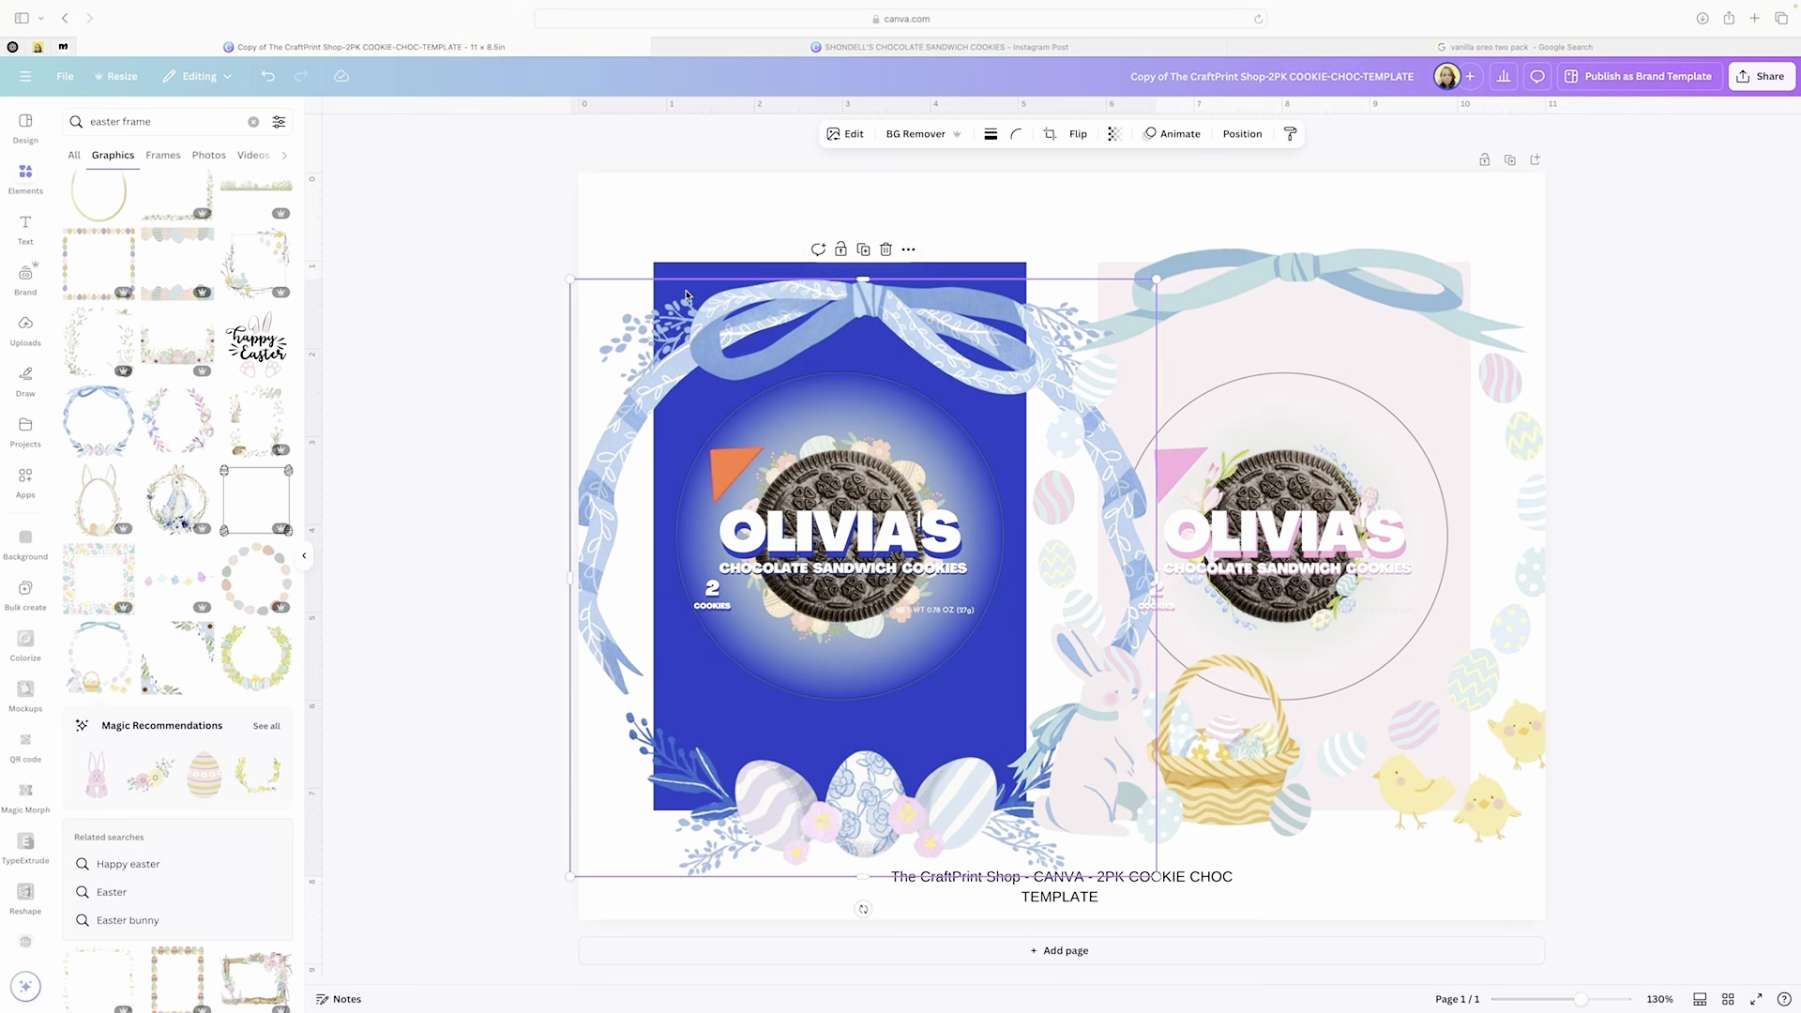
pyautogui.moveTo(570, 279); pyautogui.dragTo(742, 440)
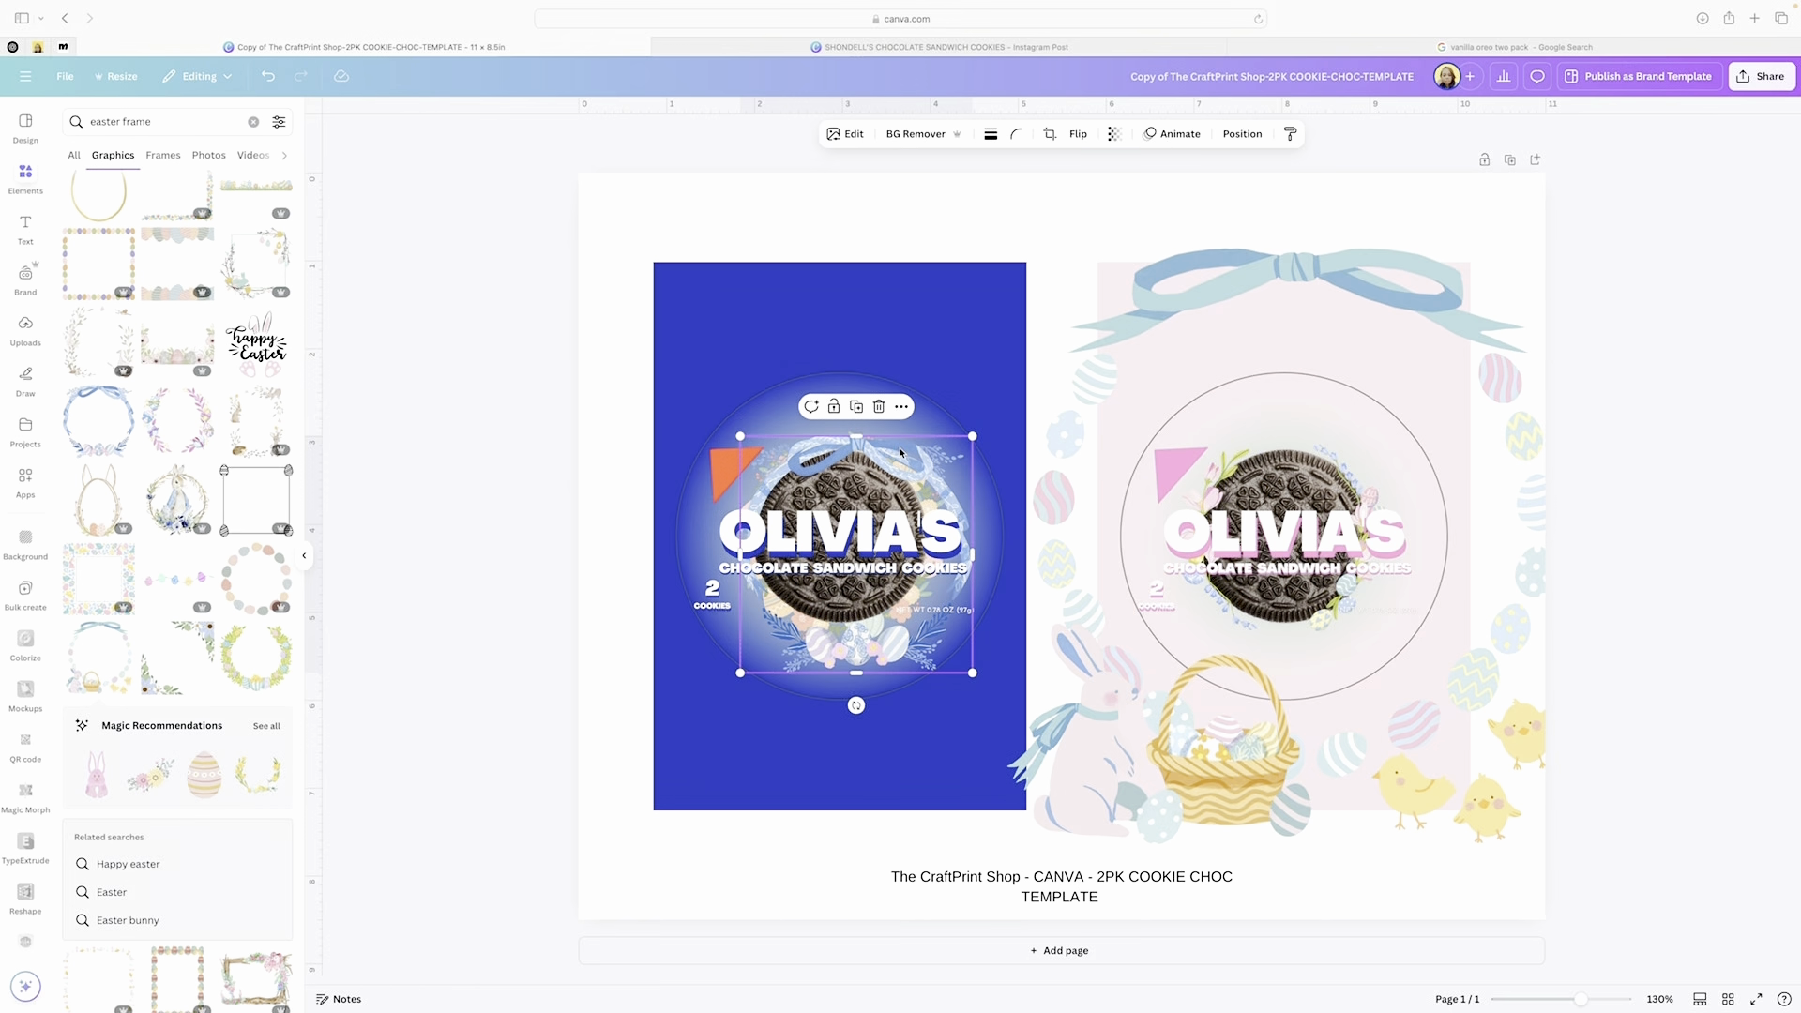
pyautogui.moveTo(916, 465); pyautogui.dragTo(900, 500)
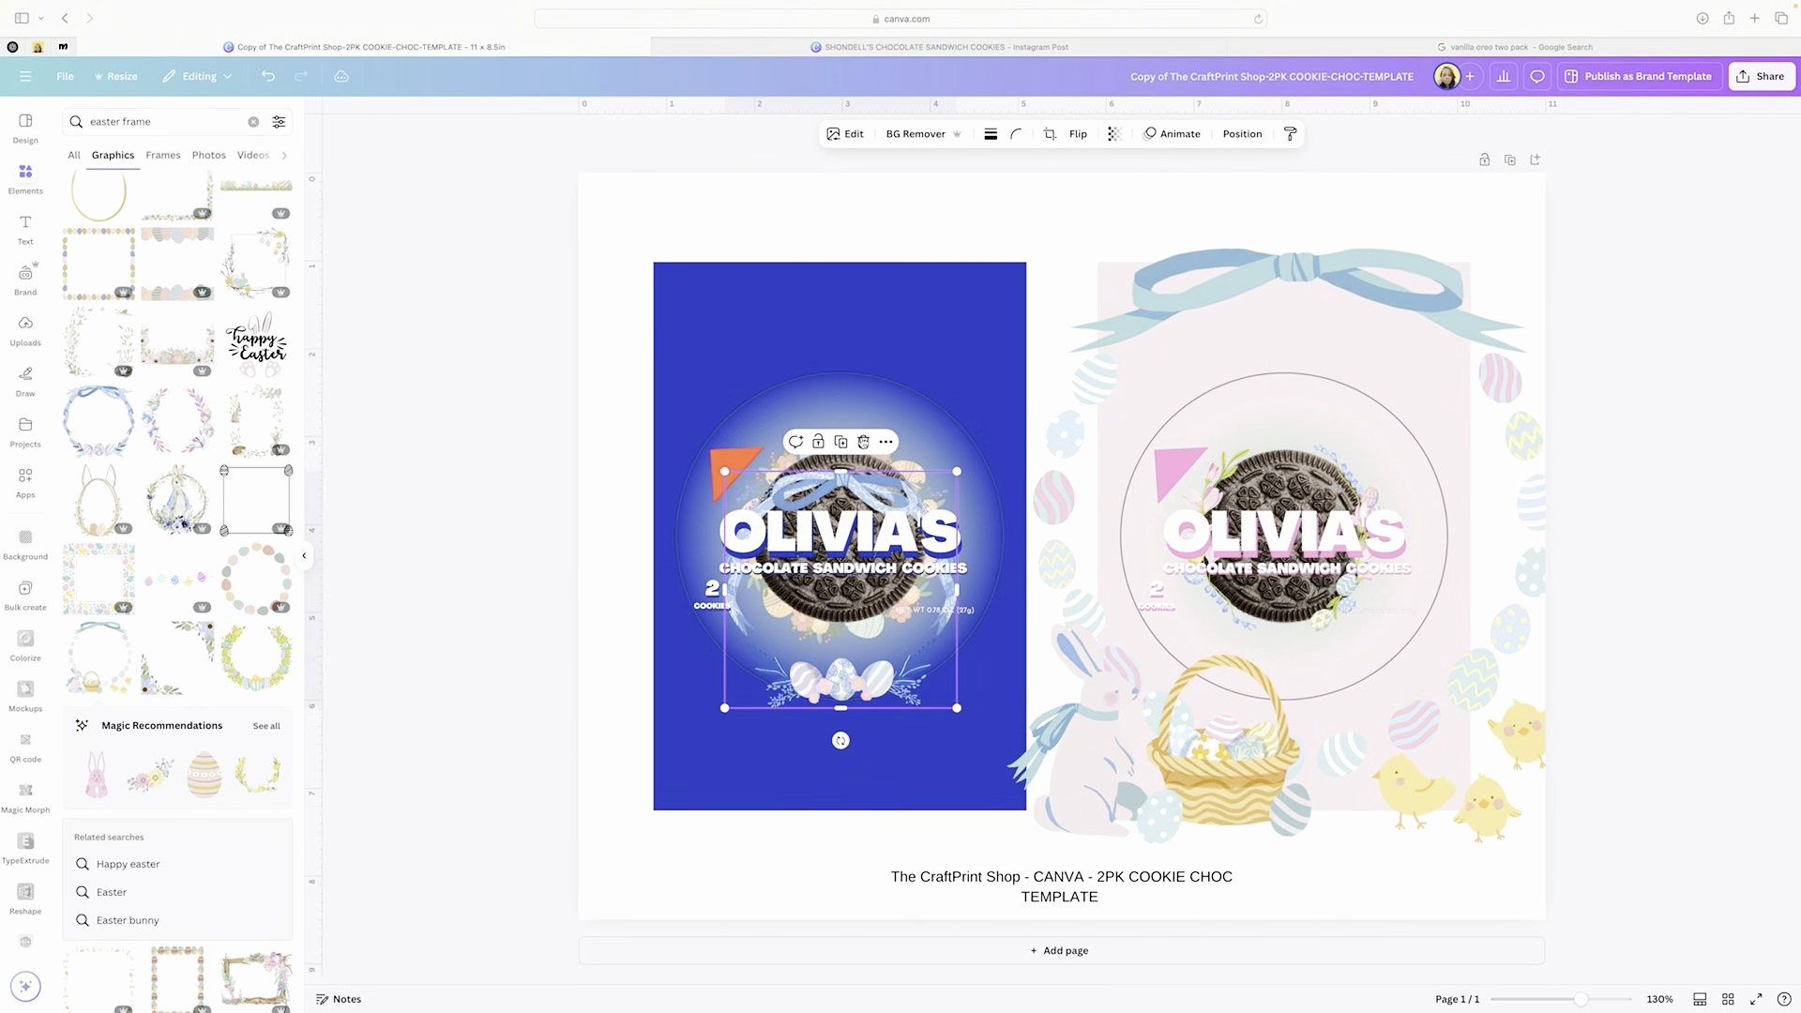
# - Delete the peach flower wreath from the blue wrapper and fit the blue bow wreath closely around the cookie
pyautogui.click(902, 465)
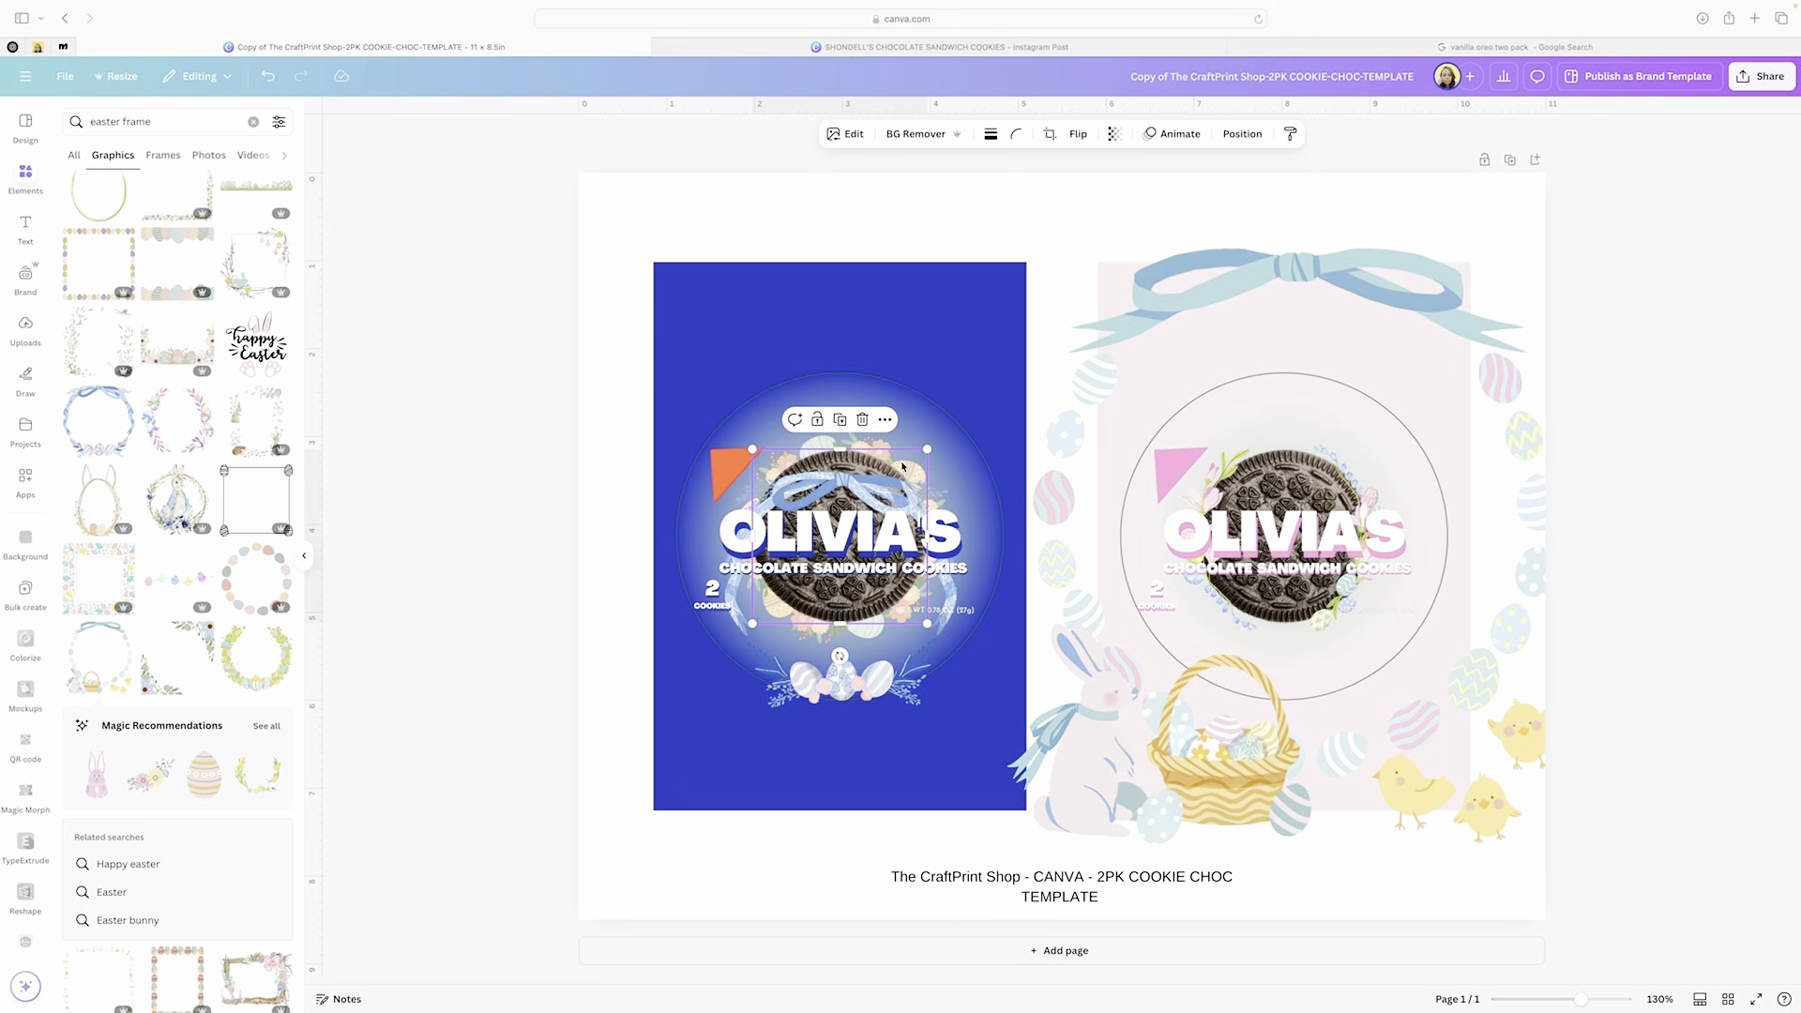
pyautogui.press('Escape')
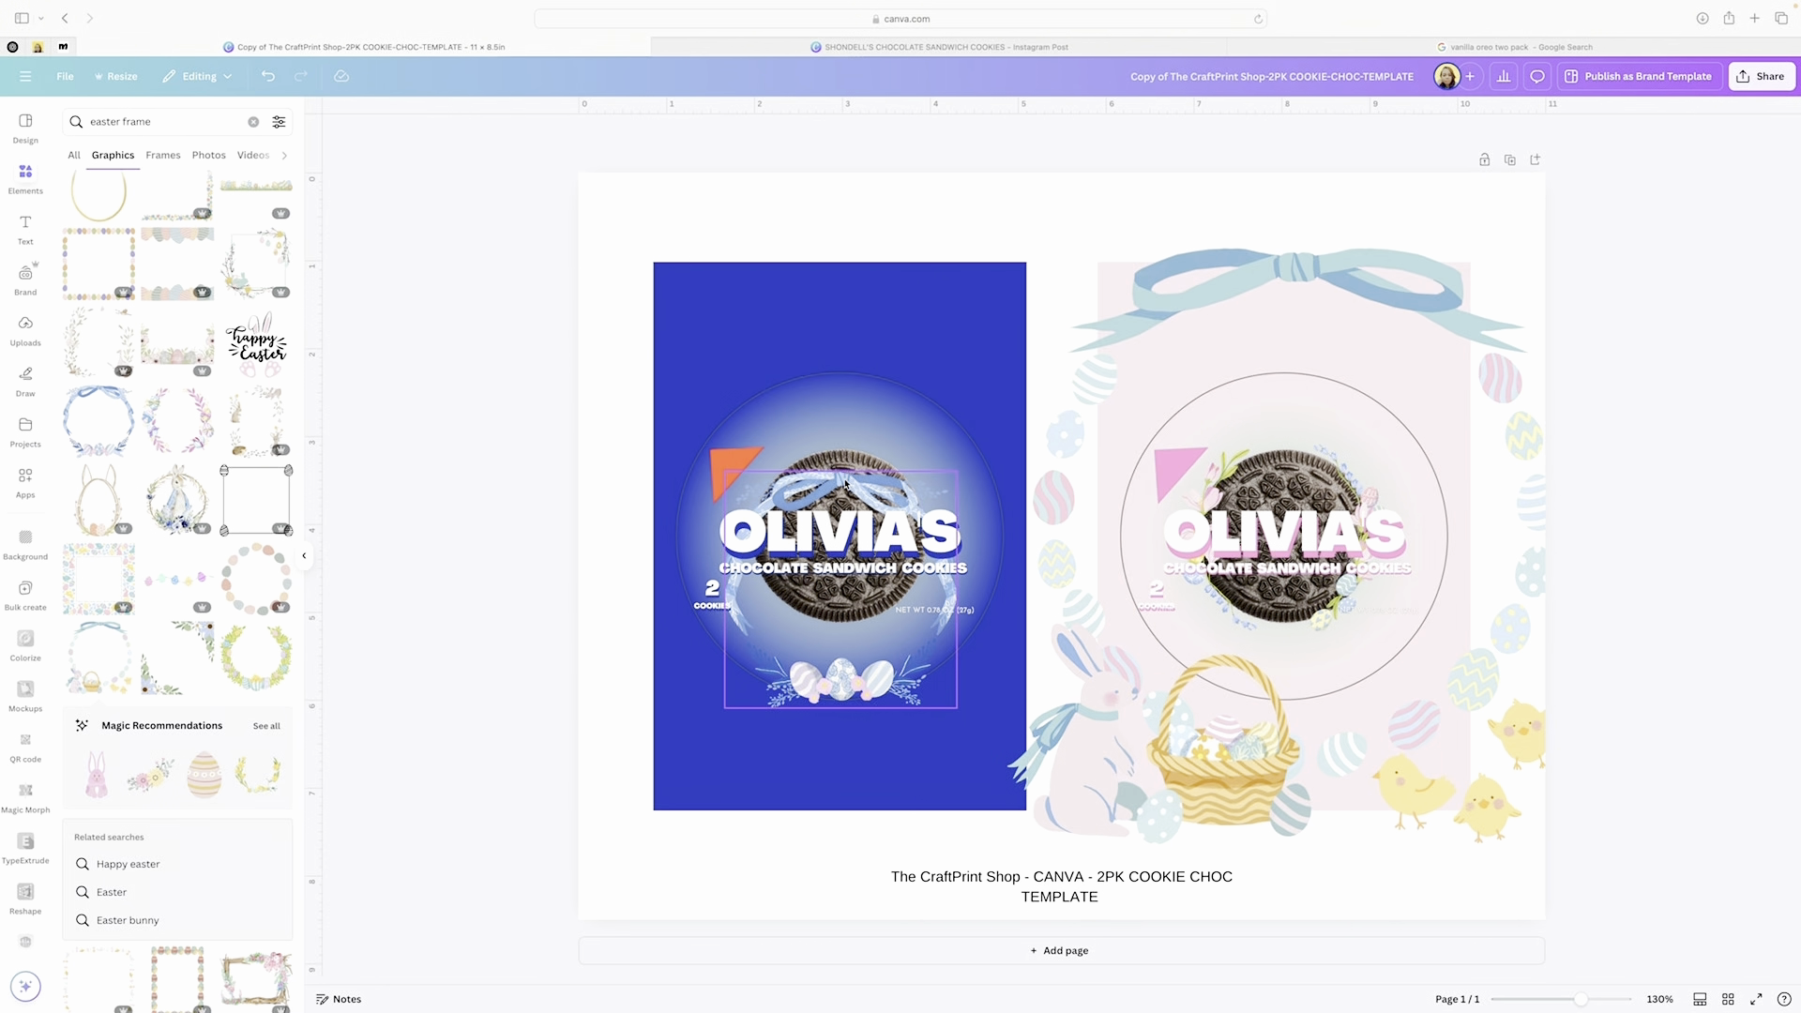
pyautogui.moveTo(845, 483); pyautogui.dragTo(839, 418)
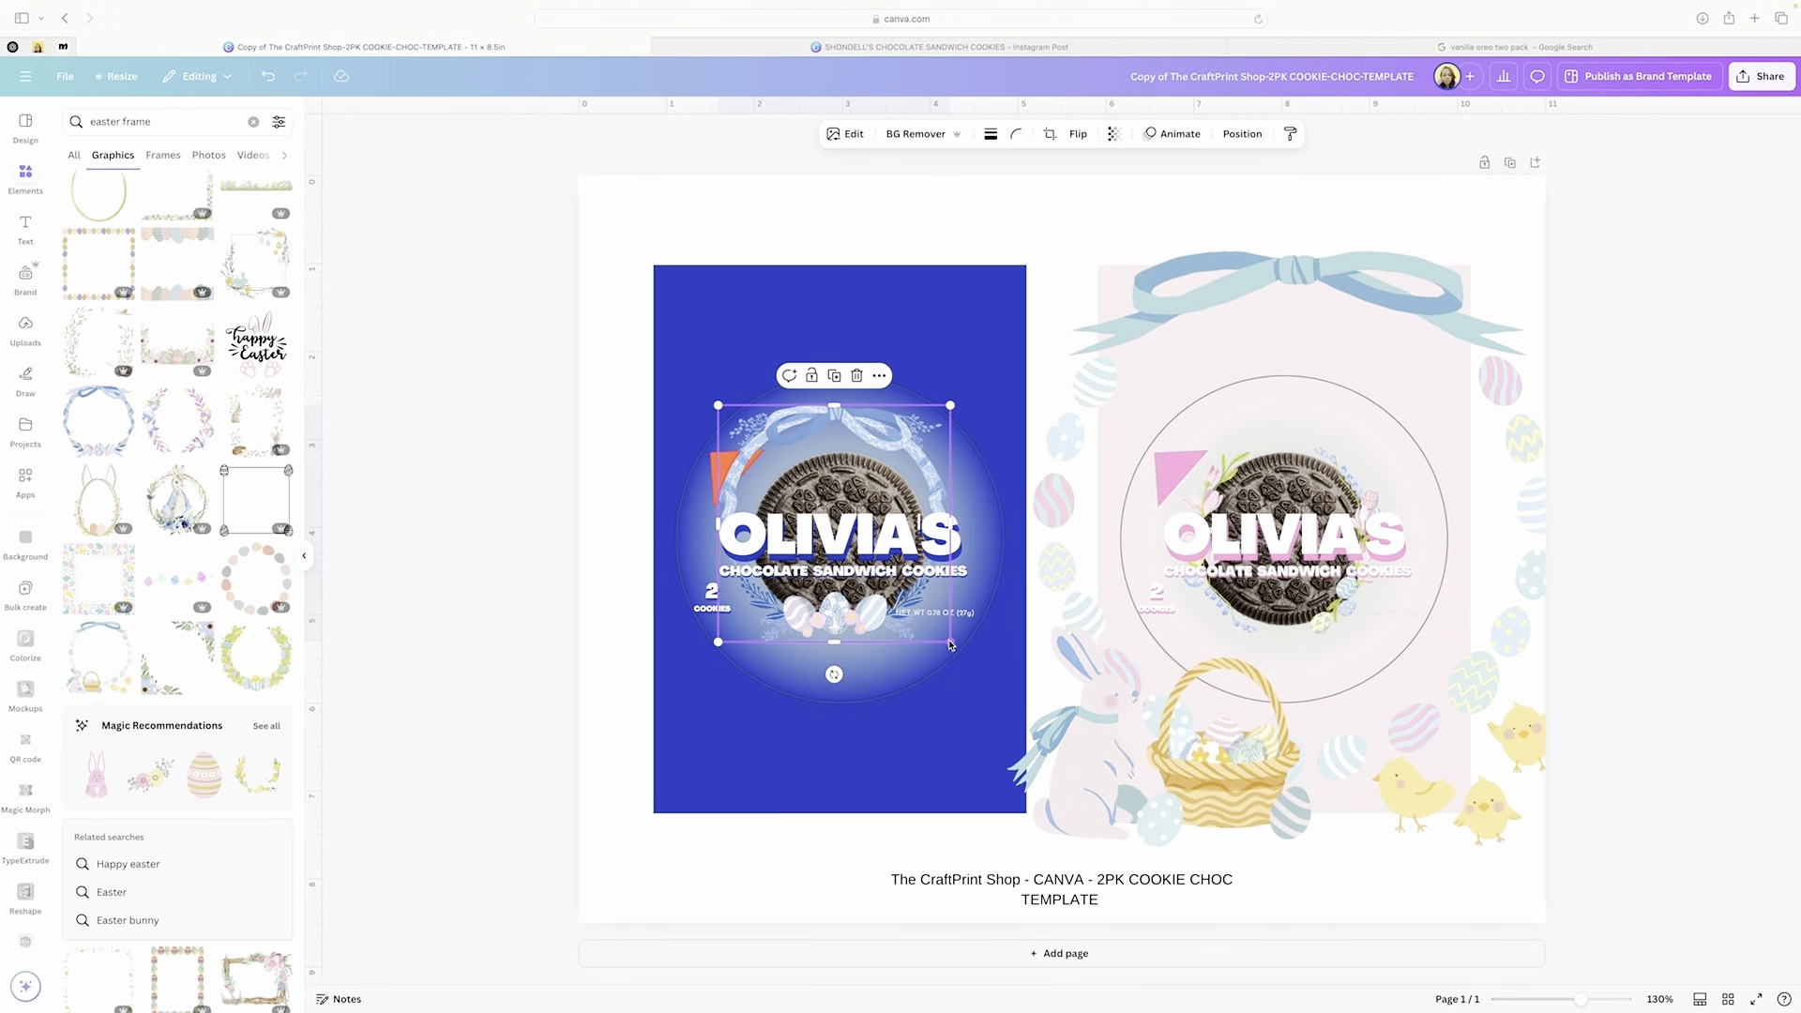
pyautogui.moveTo(950, 645); pyautogui.dragTo(914, 608)
pyautogui.moveTo(819, 413); pyautogui.dragTo(847, 449)
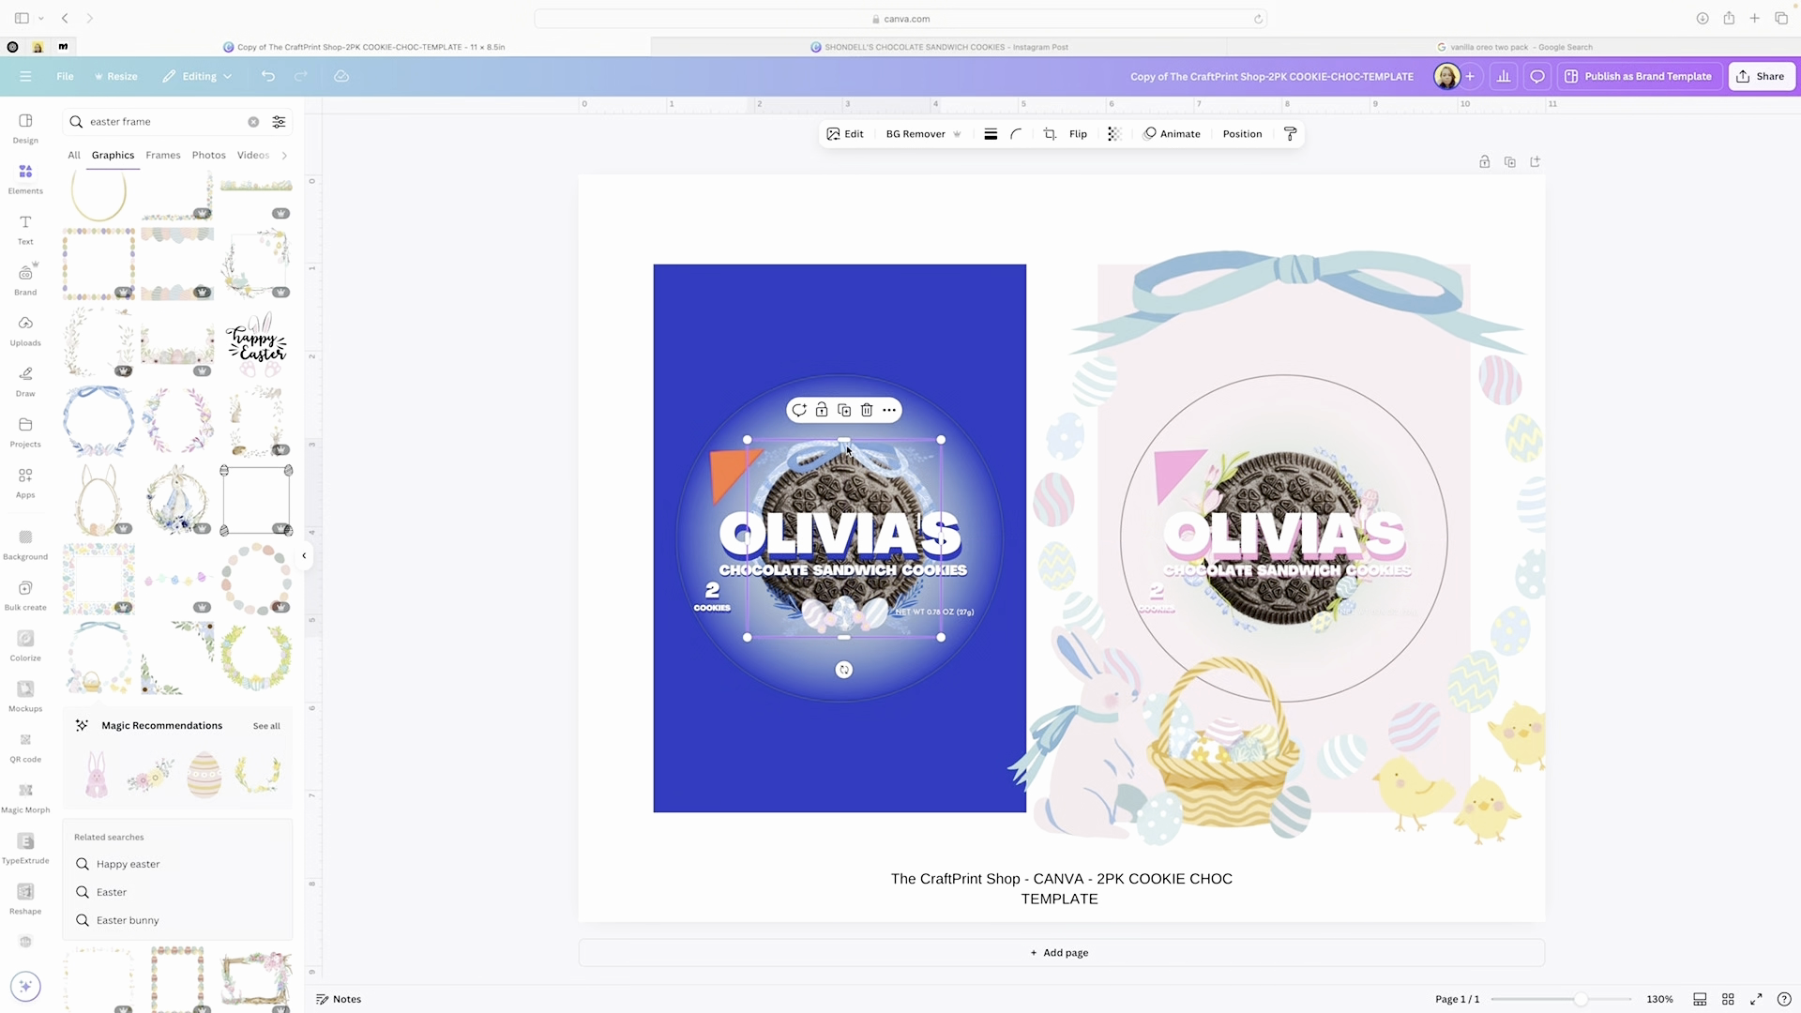
# - Shrink the bunny and basket frame and delete the tulip and egg wreath around the pale pink wrapper's cookie
pyautogui.click(1147, 377)
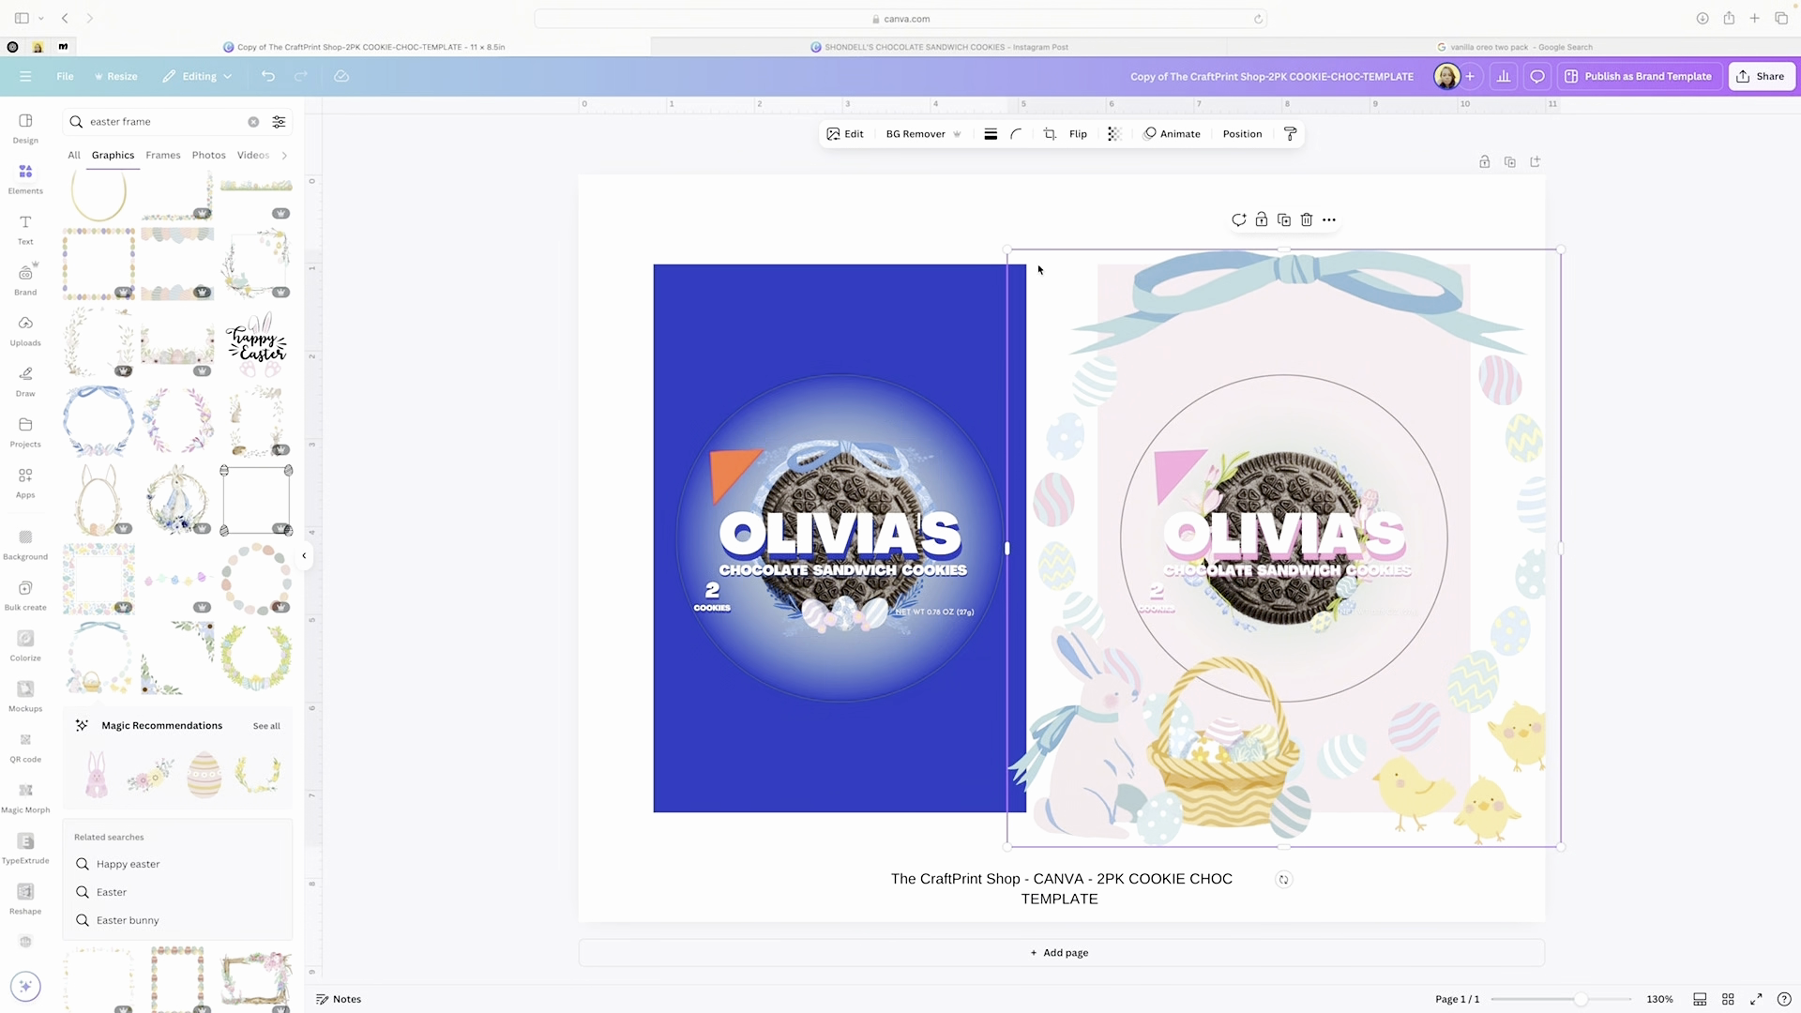
pyautogui.moveTo(1008, 251); pyautogui.dragTo(1212, 496)
pyautogui.click(1213, 477)
pyautogui.press('Delete')
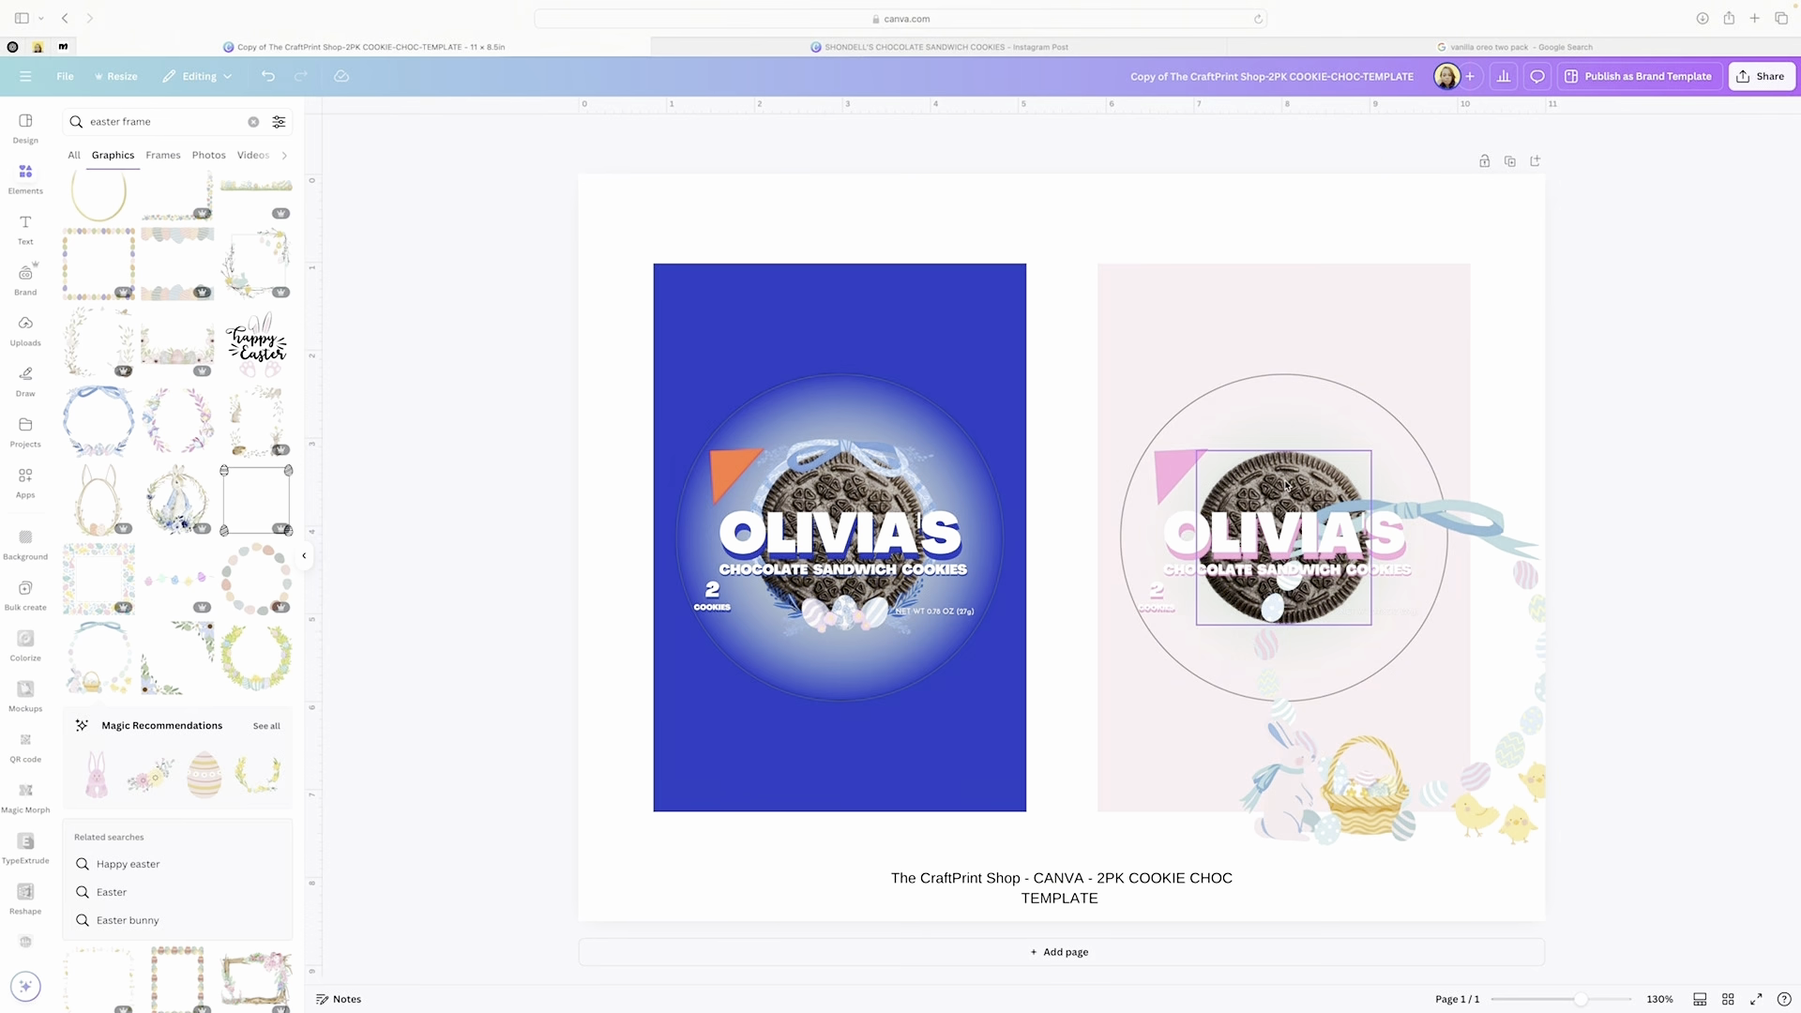
# - Resize the bunny and basket frame to about 2.46 × 2.66 in and place it around the cookie on the pale pink wrapper
pyautogui.moveTo(1443, 516); pyautogui.dragTo(1313, 434)
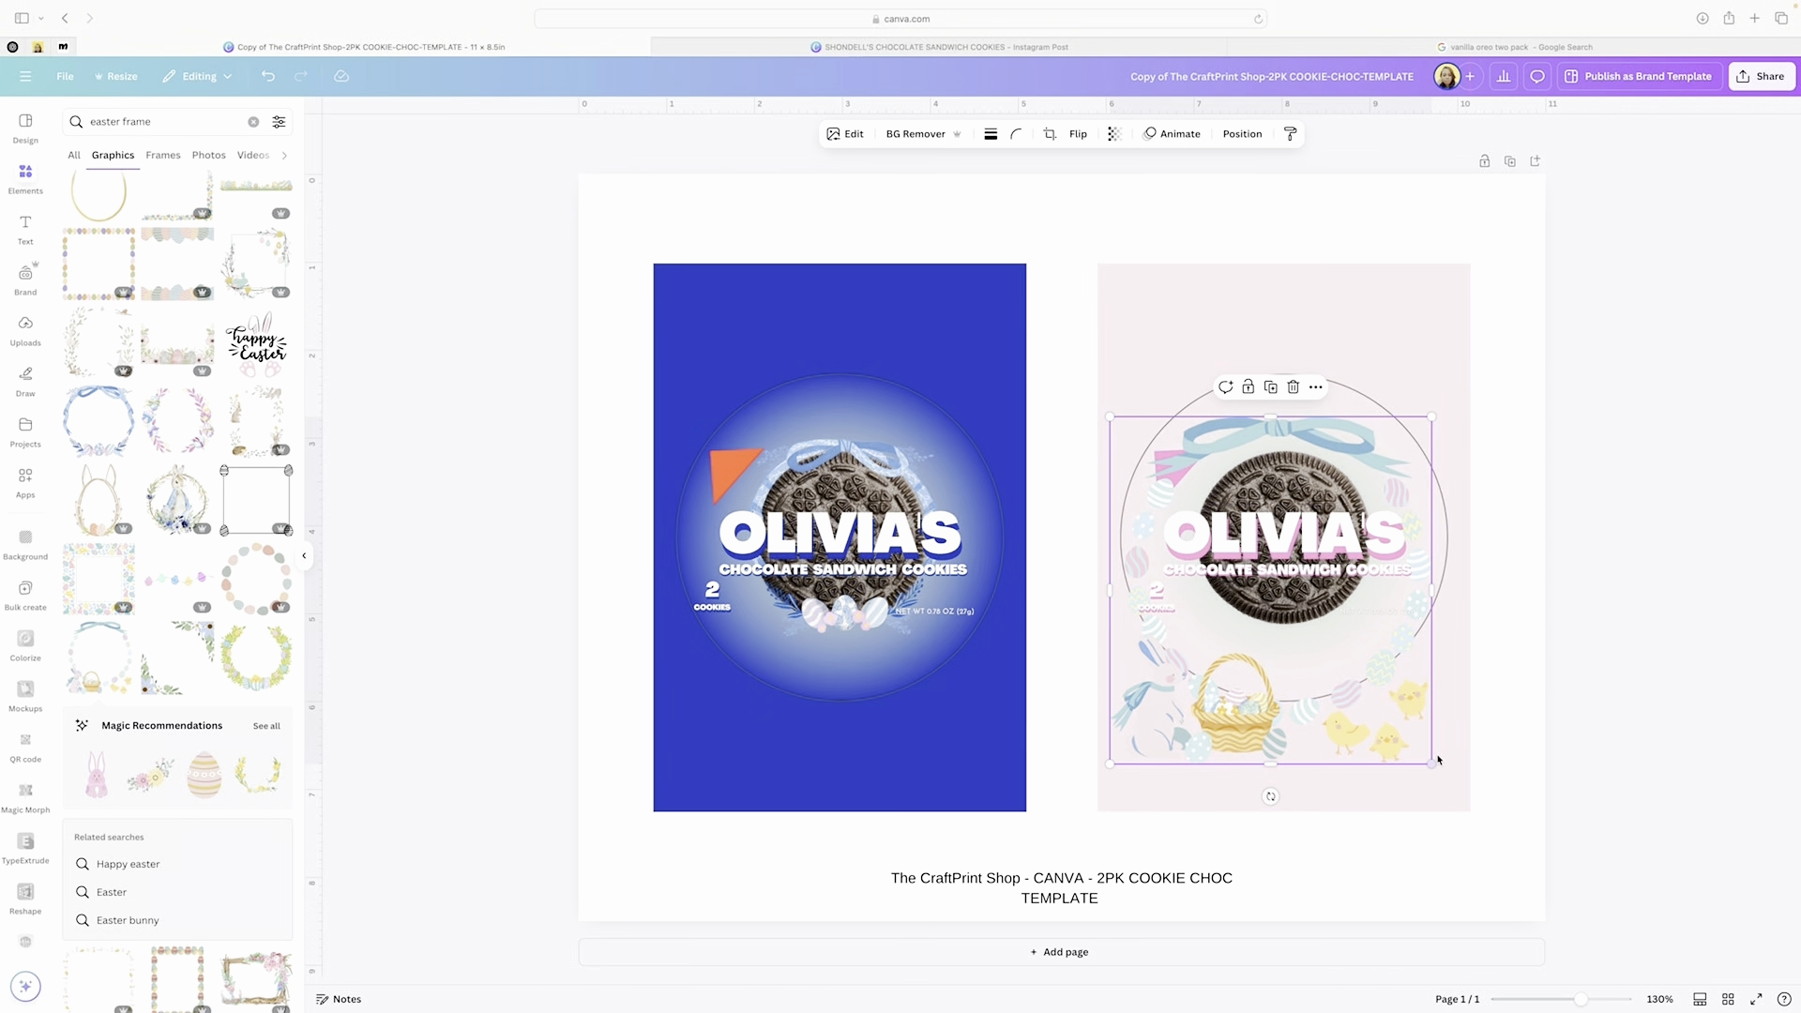
pyautogui.moveTo(1432, 767); pyautogui.dragTo(1313, 614)
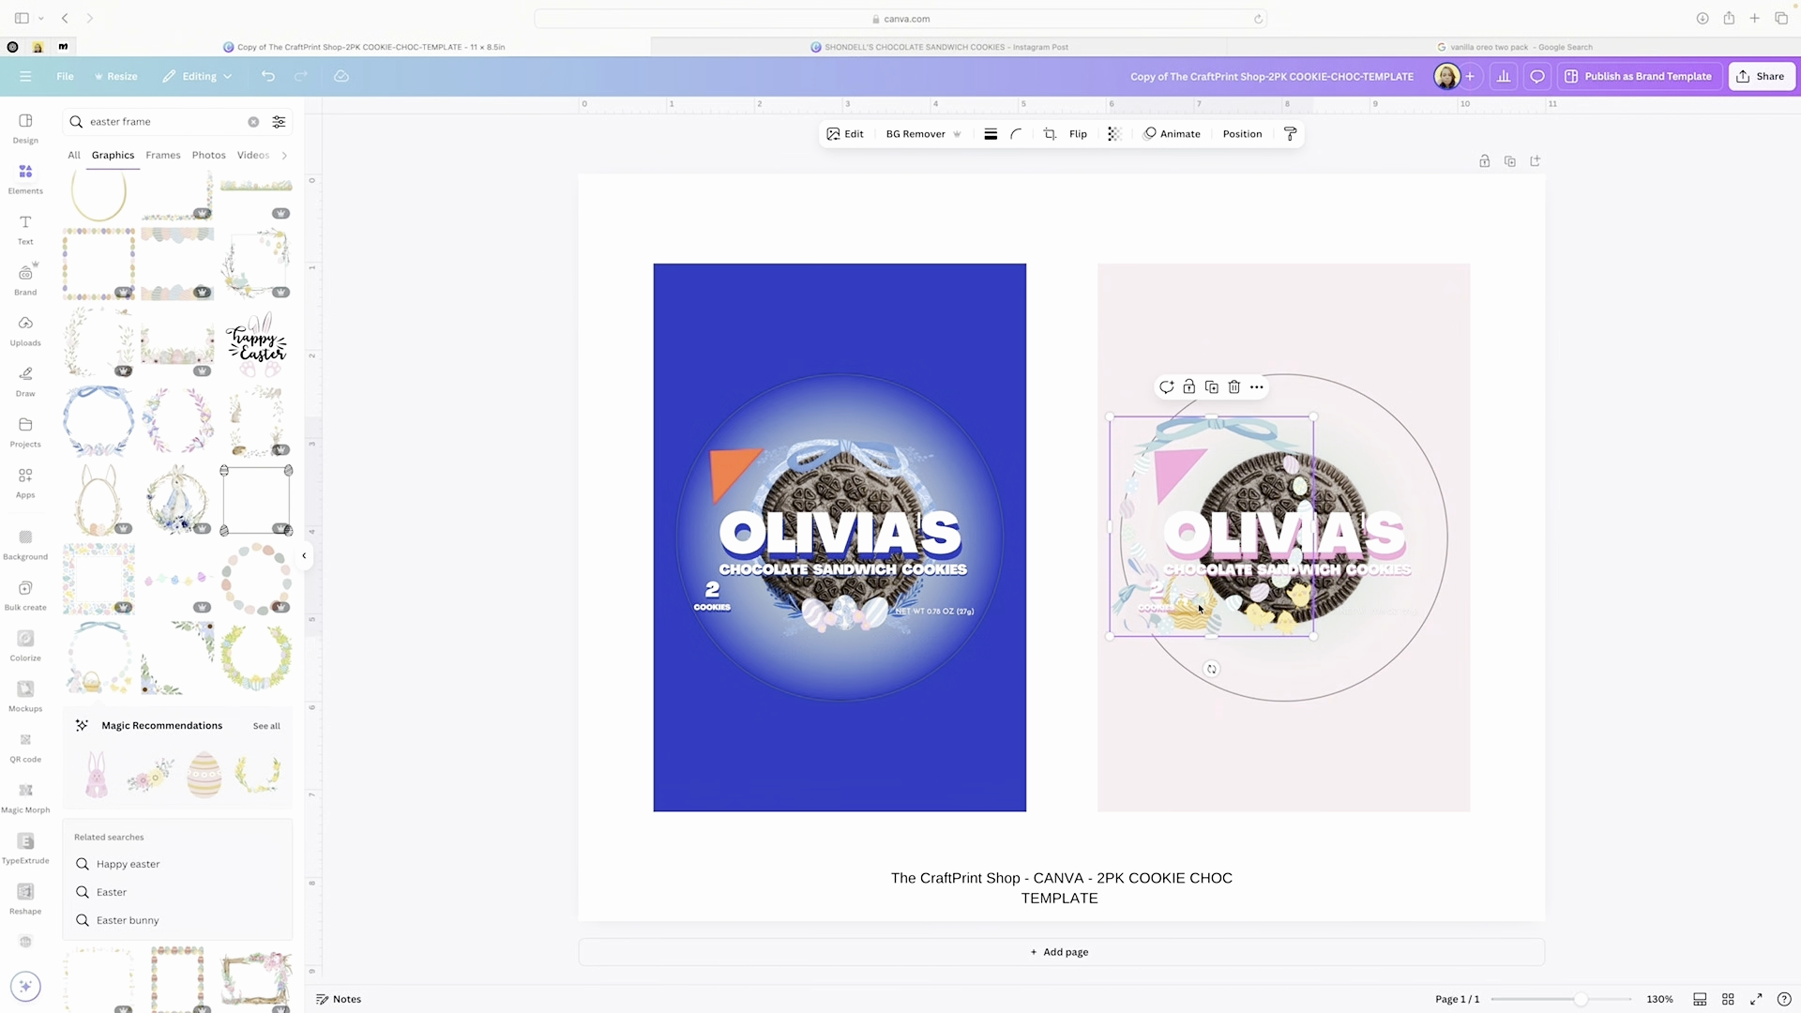
pyautogui.moveTo(1202, 603); pyautogui.dragTo(1267, 632)
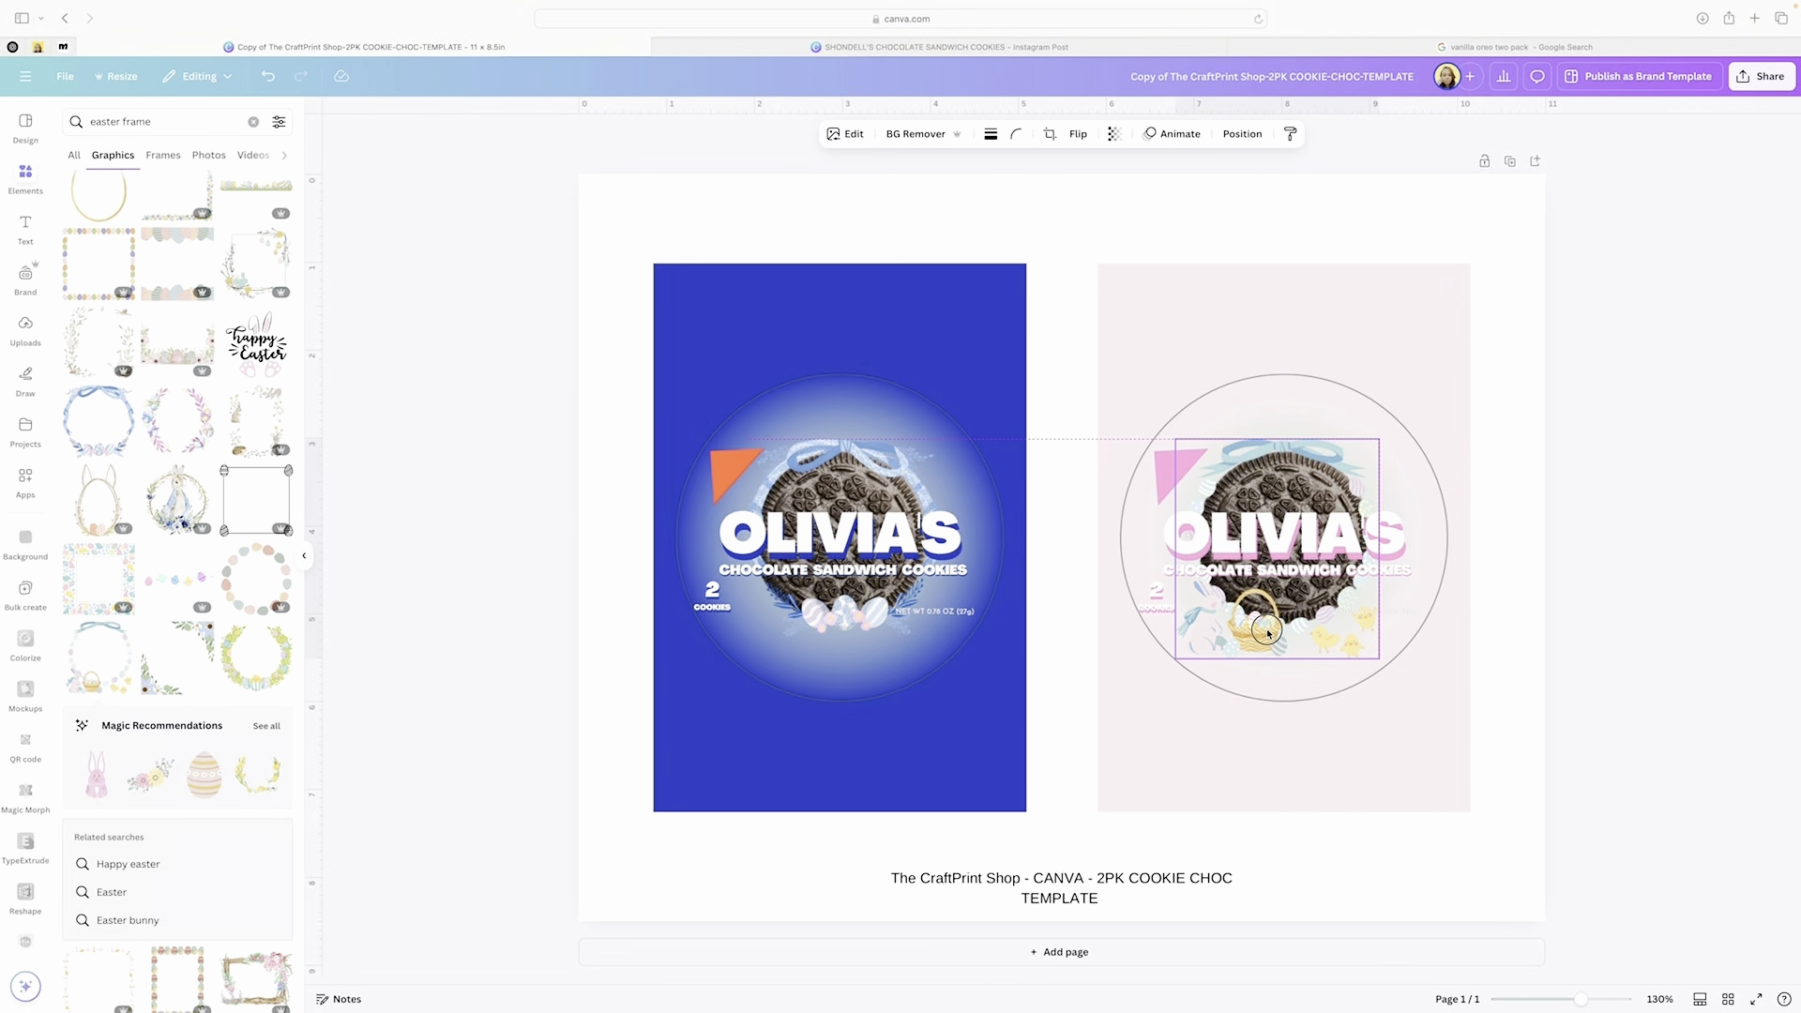
pyautogui.moveTo(1286, 637); pyautogui.dragTo(1392, 672)
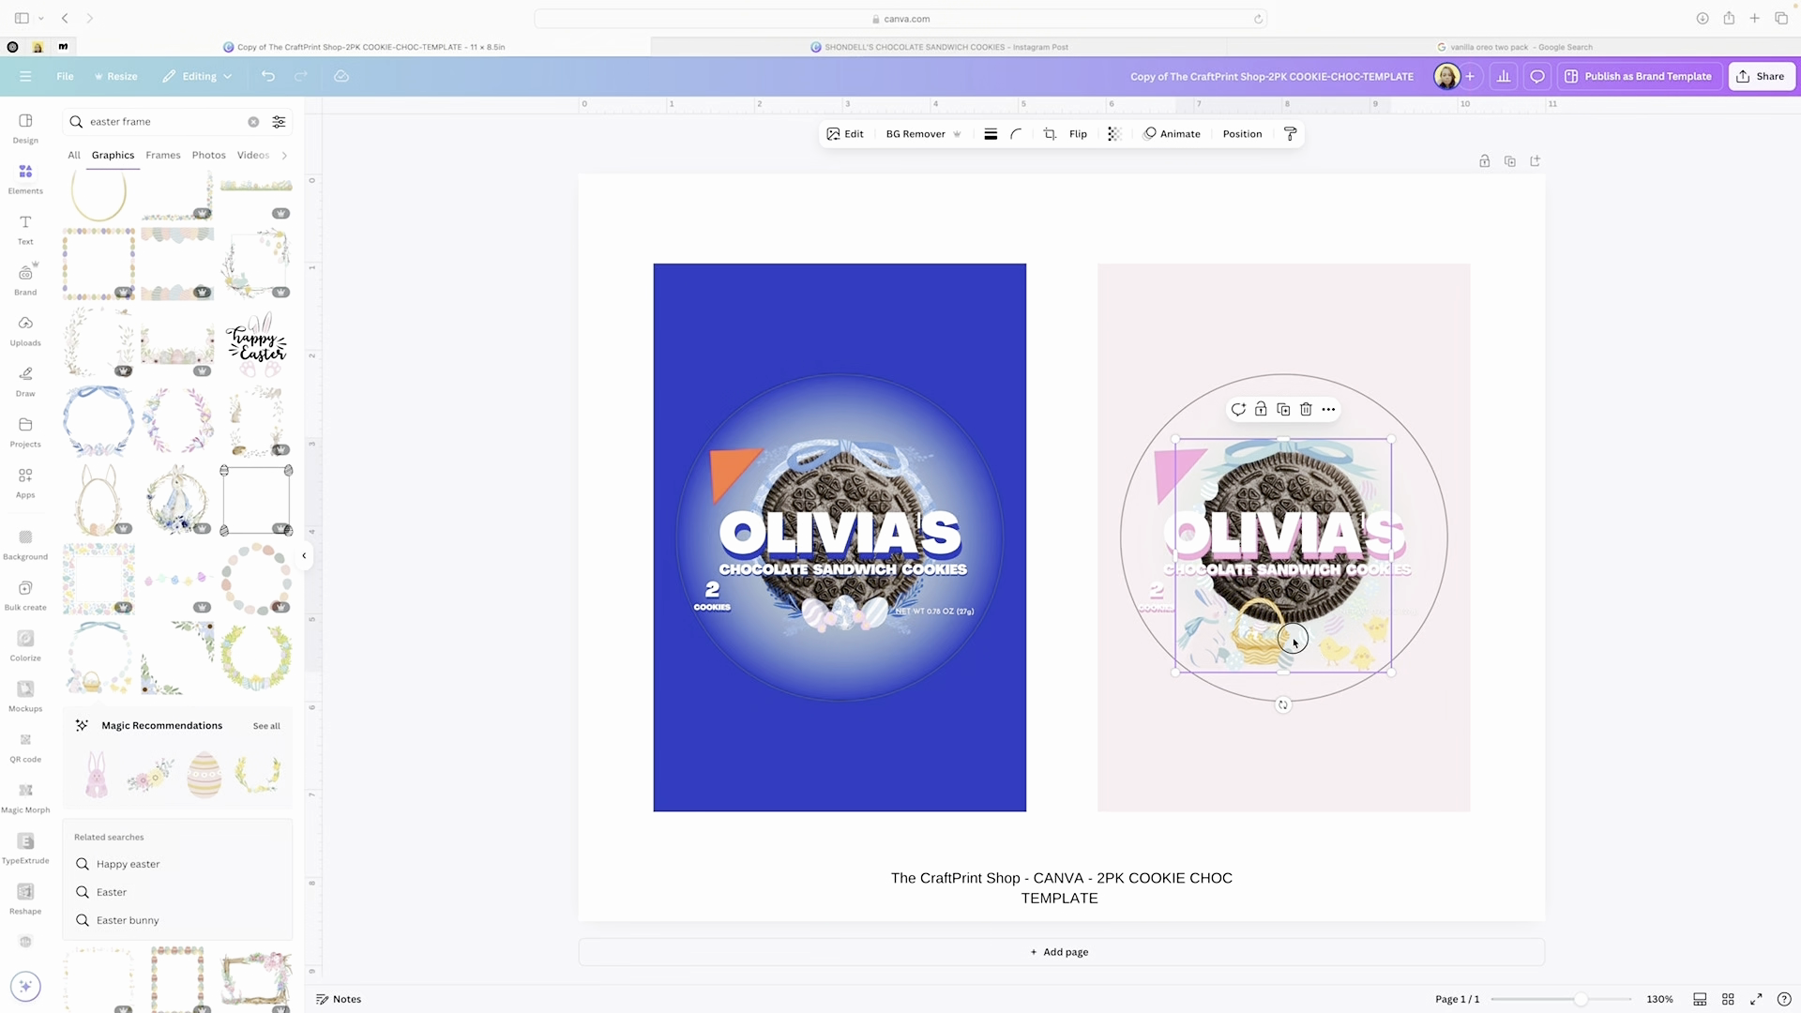
pyautogui.moveTo(1294, 641); pyautogui.dragTo(1293, 642)
pyautogui.moveTo(1293, 641); pyautogui.dragTo(1286, 646)
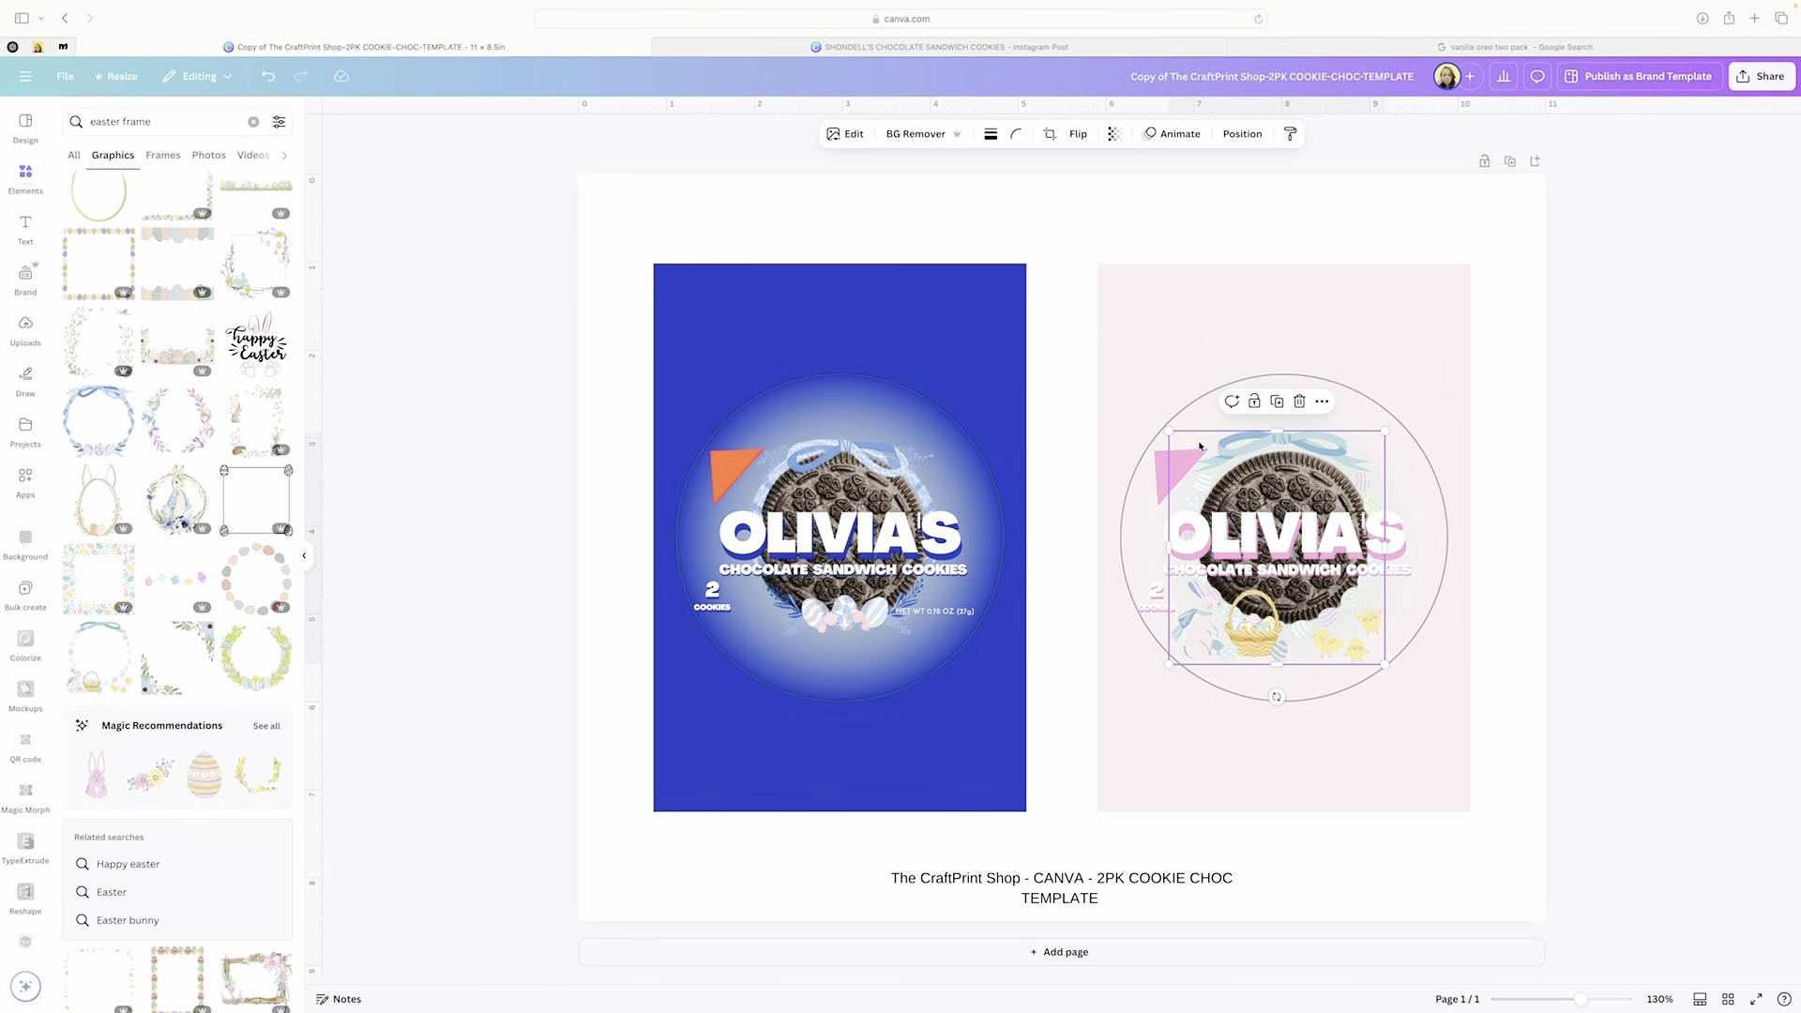
# - Try the bunny and basket frame behind the cookie, center it horizontally on the cookie, and bring it forward one layer again
pyautogui.click(1242, 134)
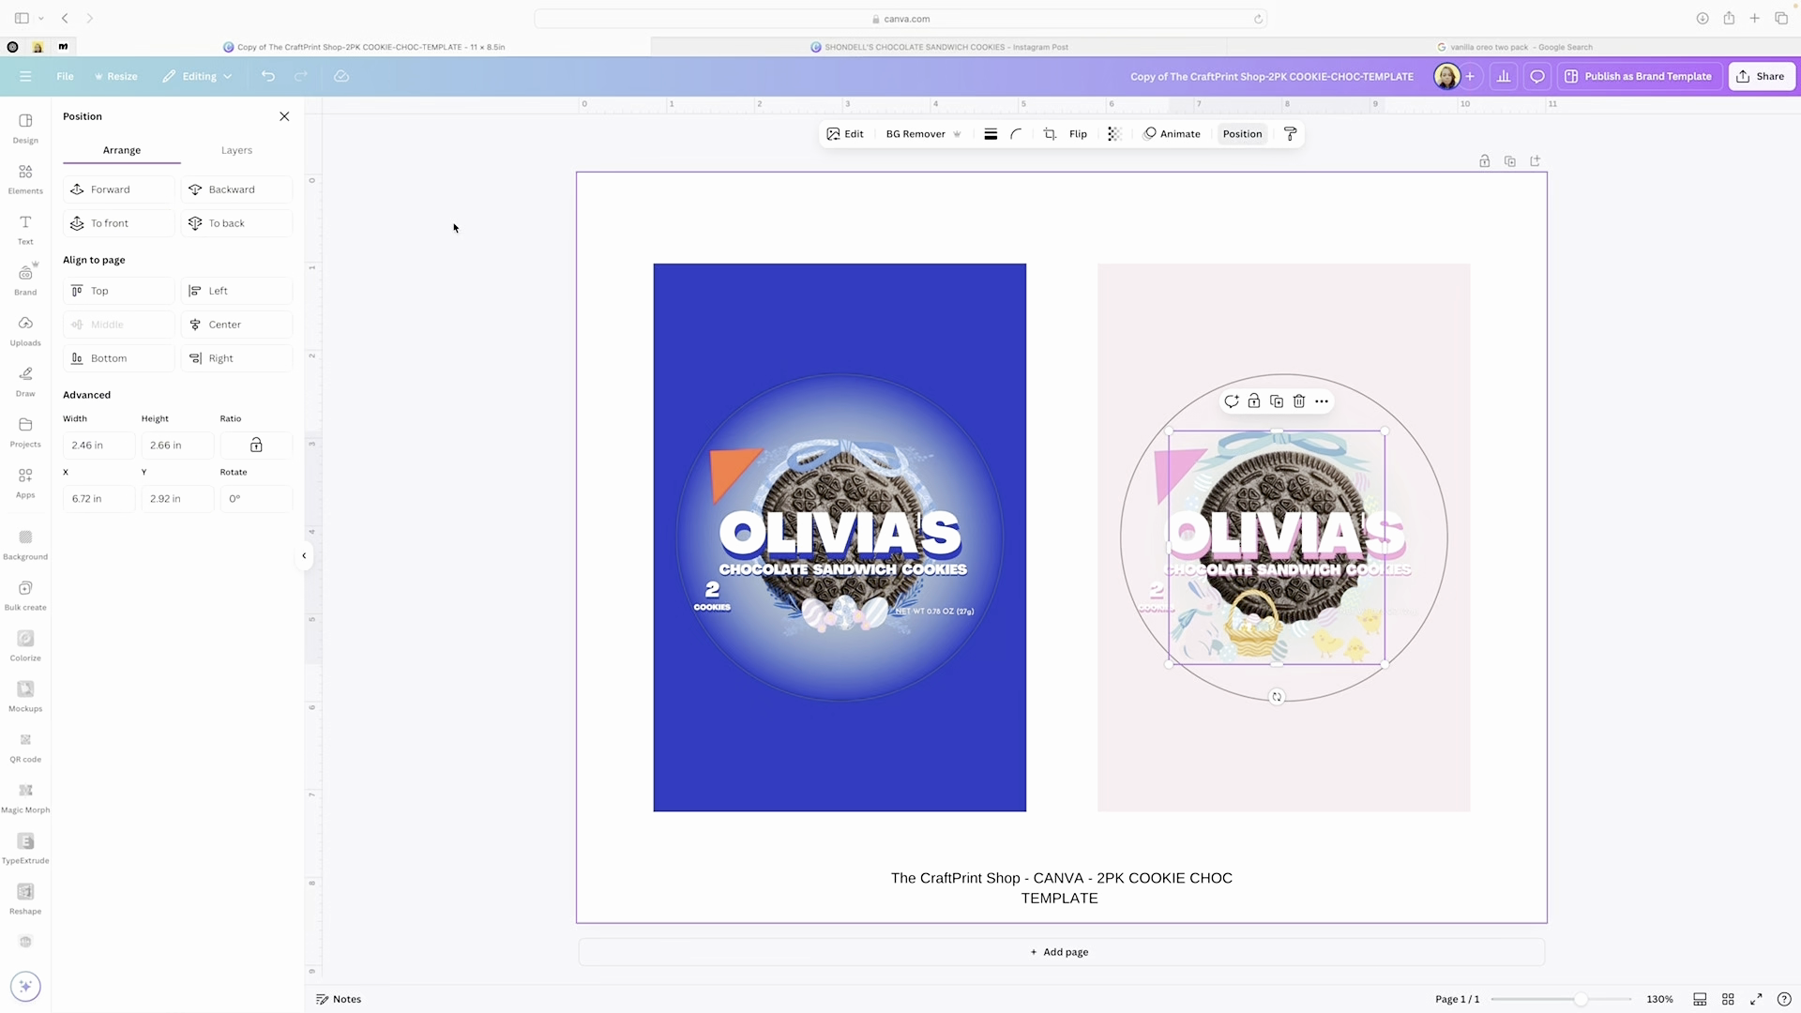
pyautogui.click(221, 192)
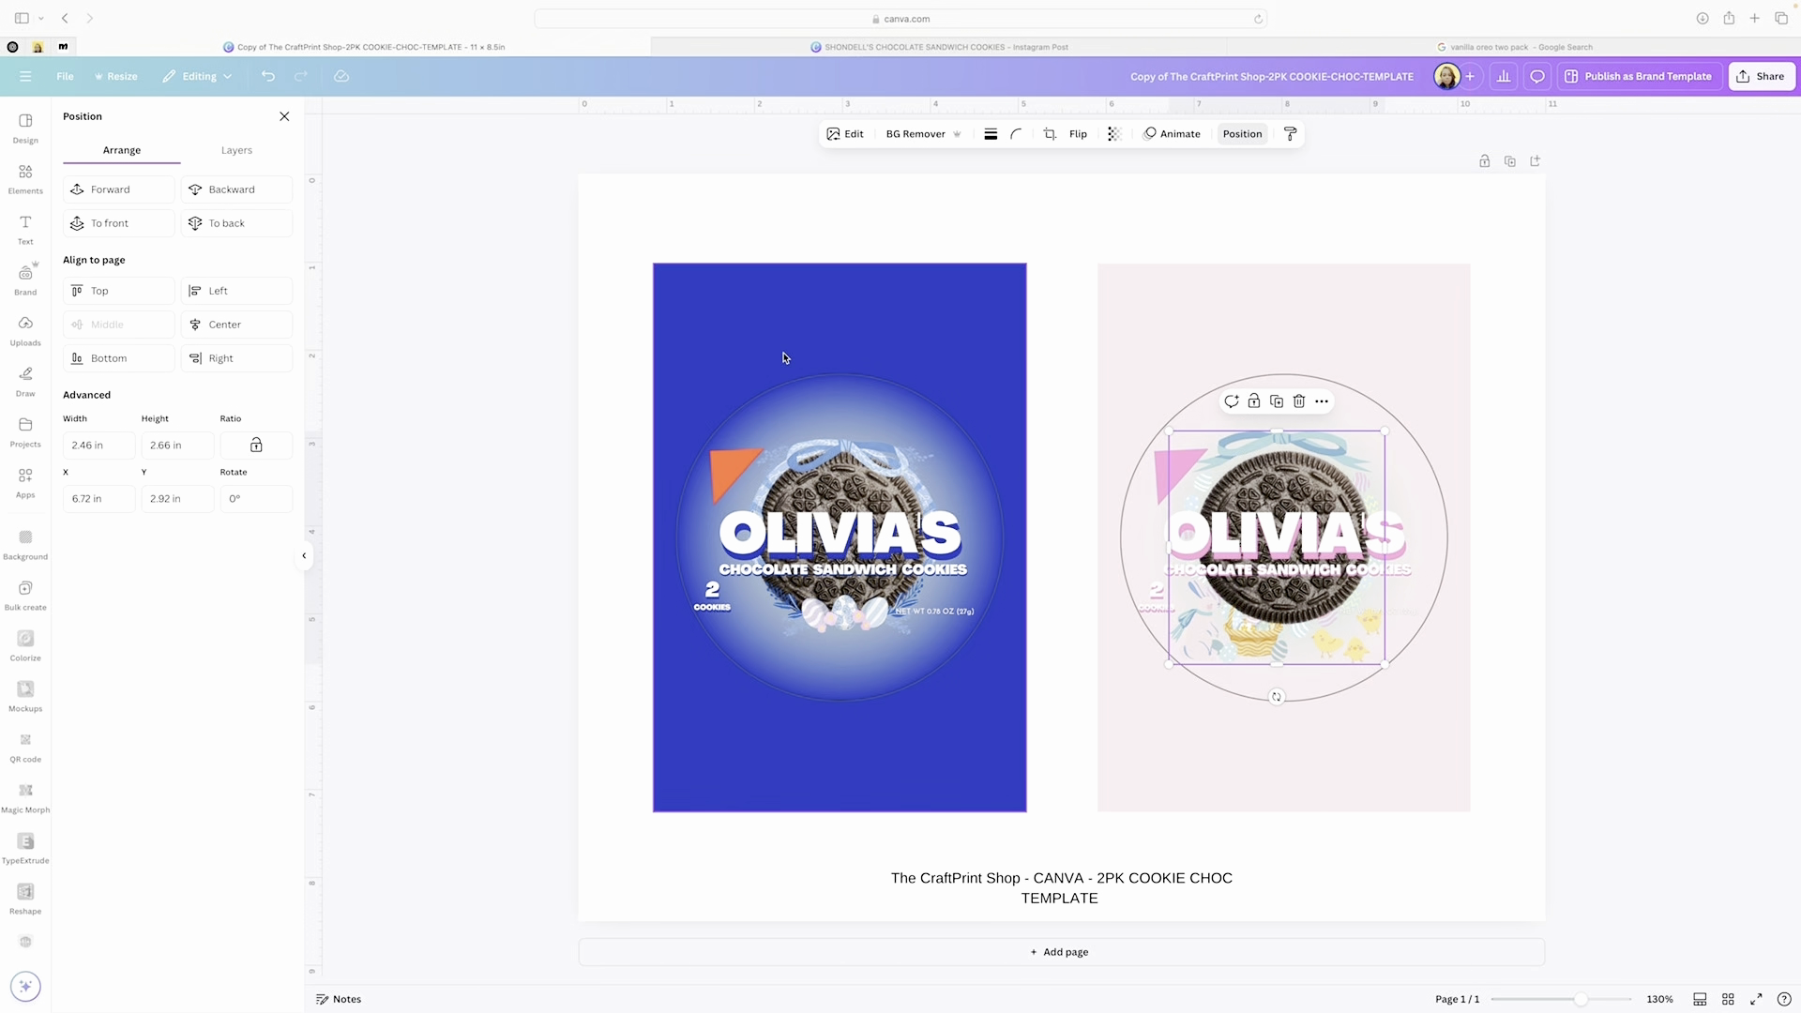
pyautogui.moveTo(1284, 448); pyautogui.dragTo(1287, 447)
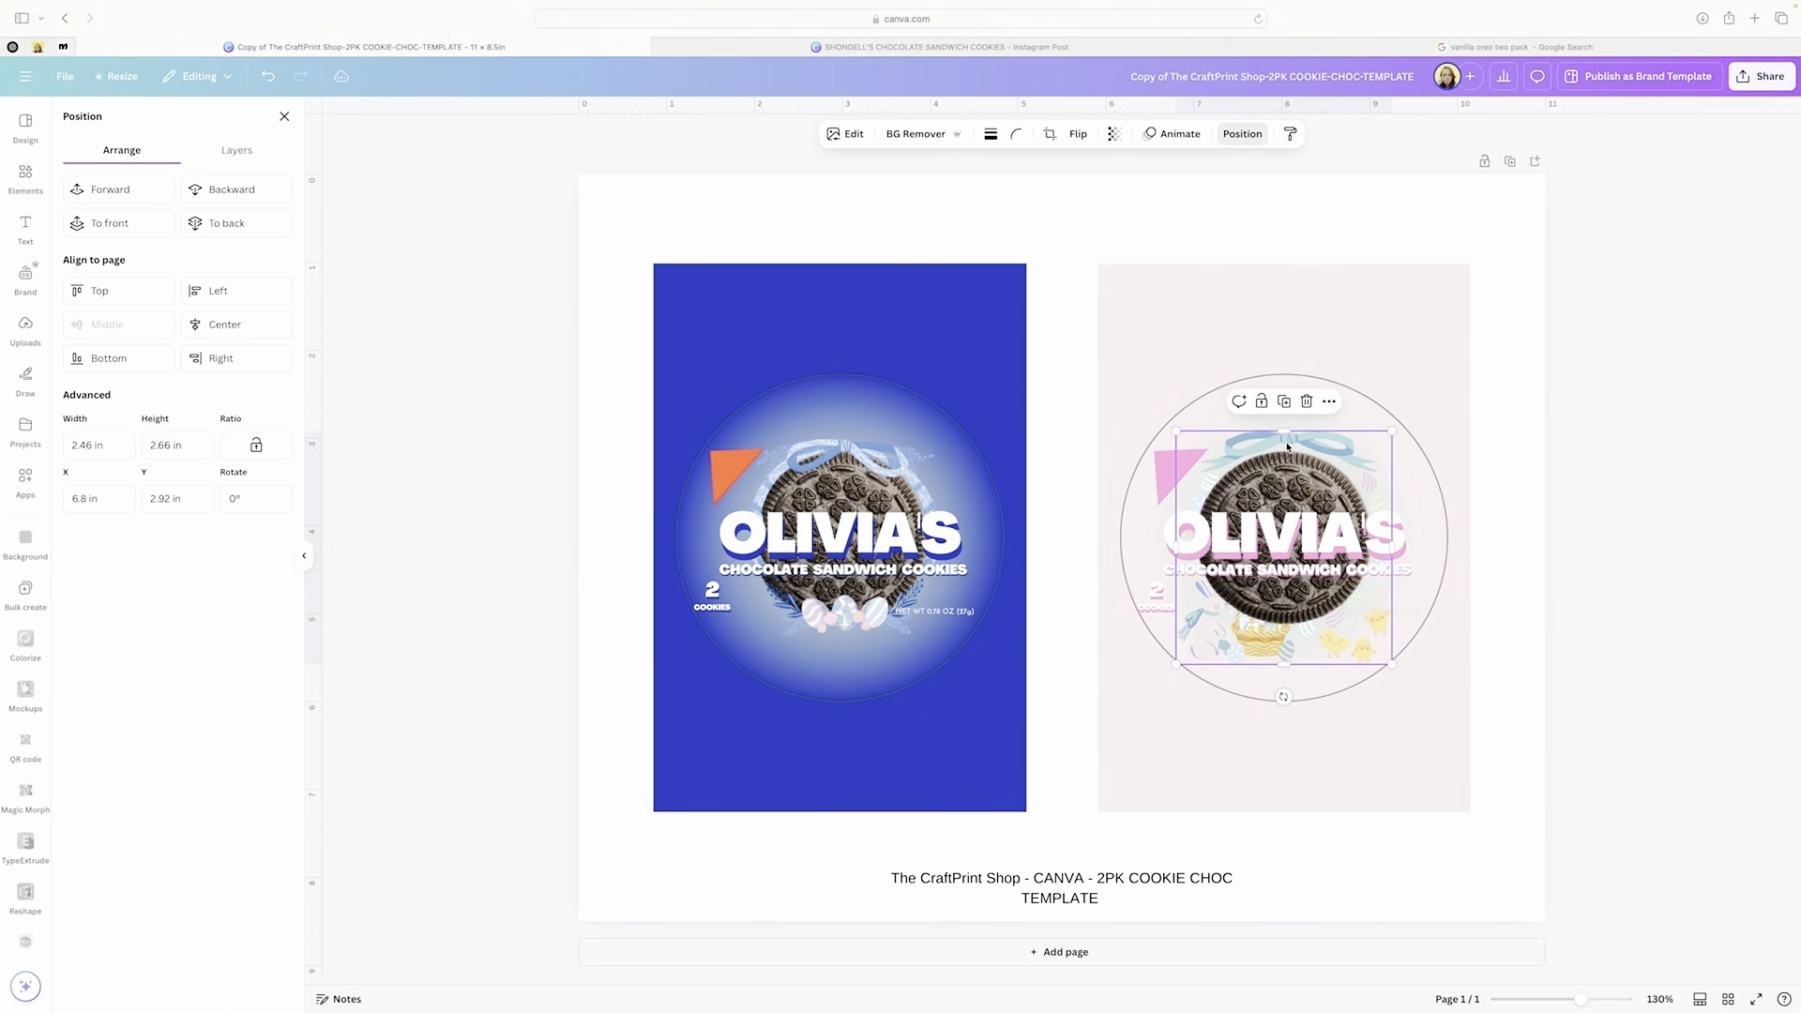
pyautogui.click(141, 192)
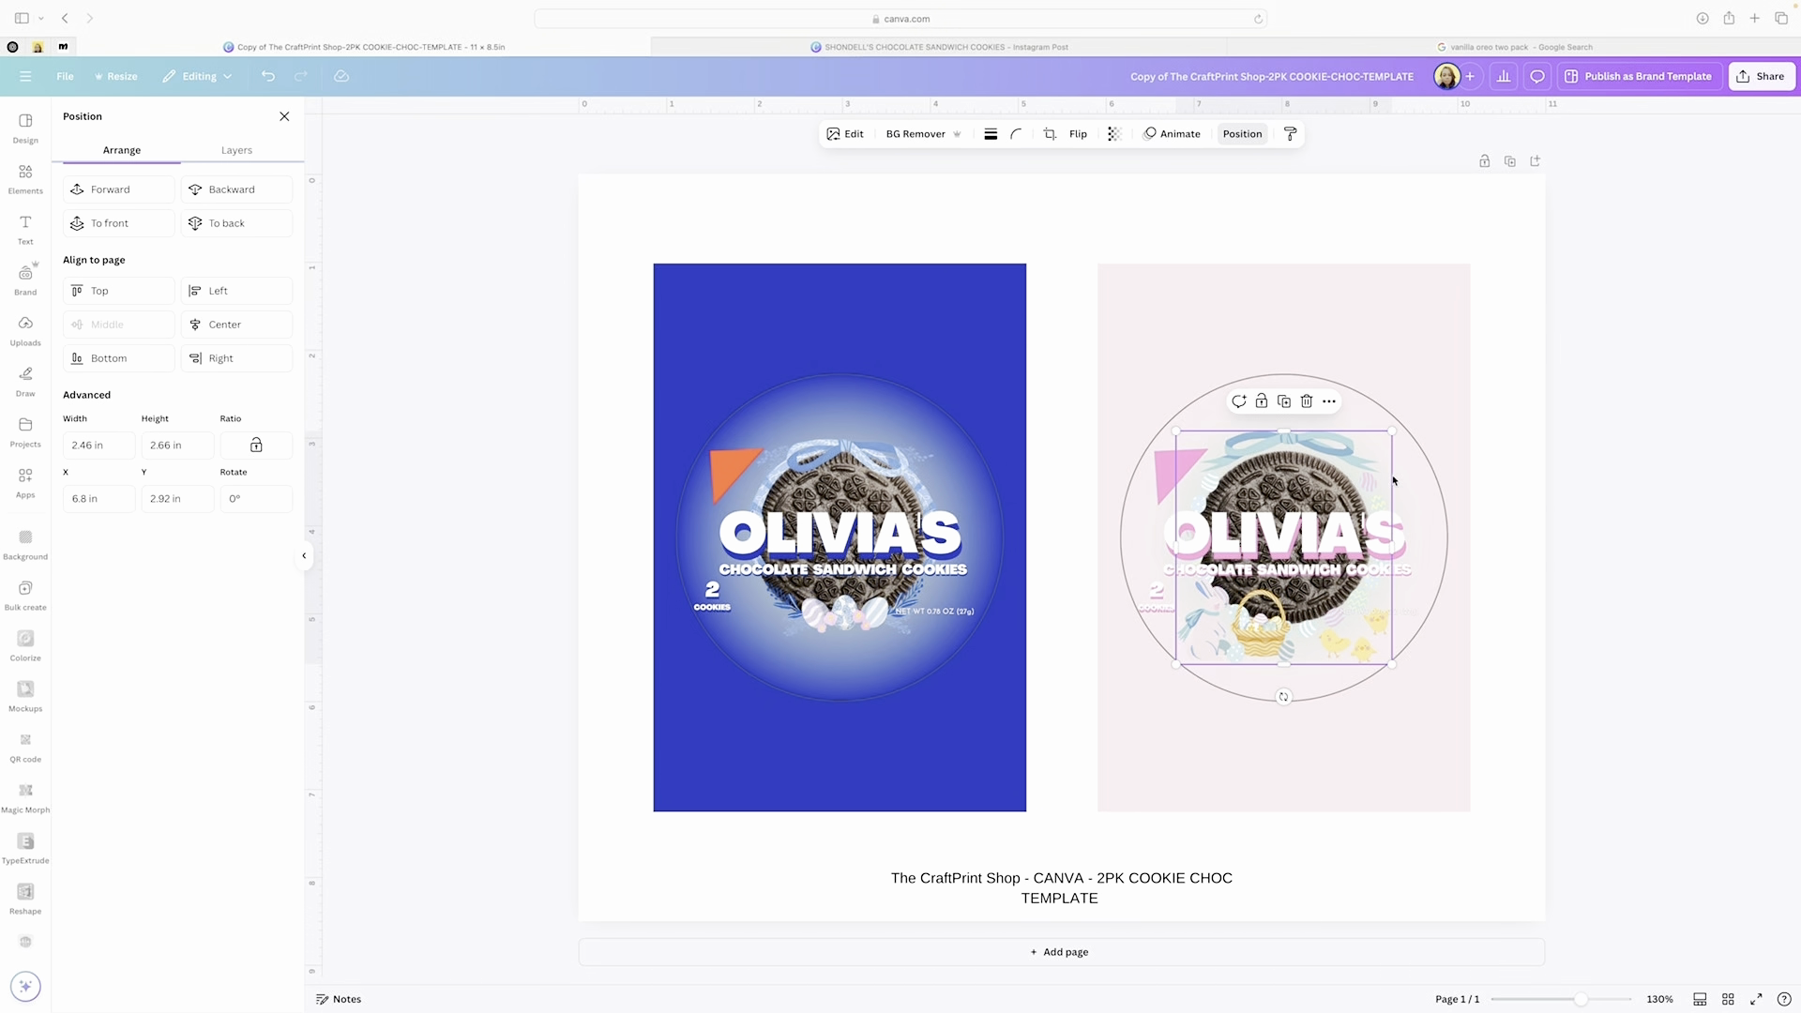
# - Resize the bunny and basket frame around the pale pink wrapper's cookie to about 2.37 × 2.56 in
pyautogui.moveTo(1391, 431); pyautogui.dragTo(1385, 438)
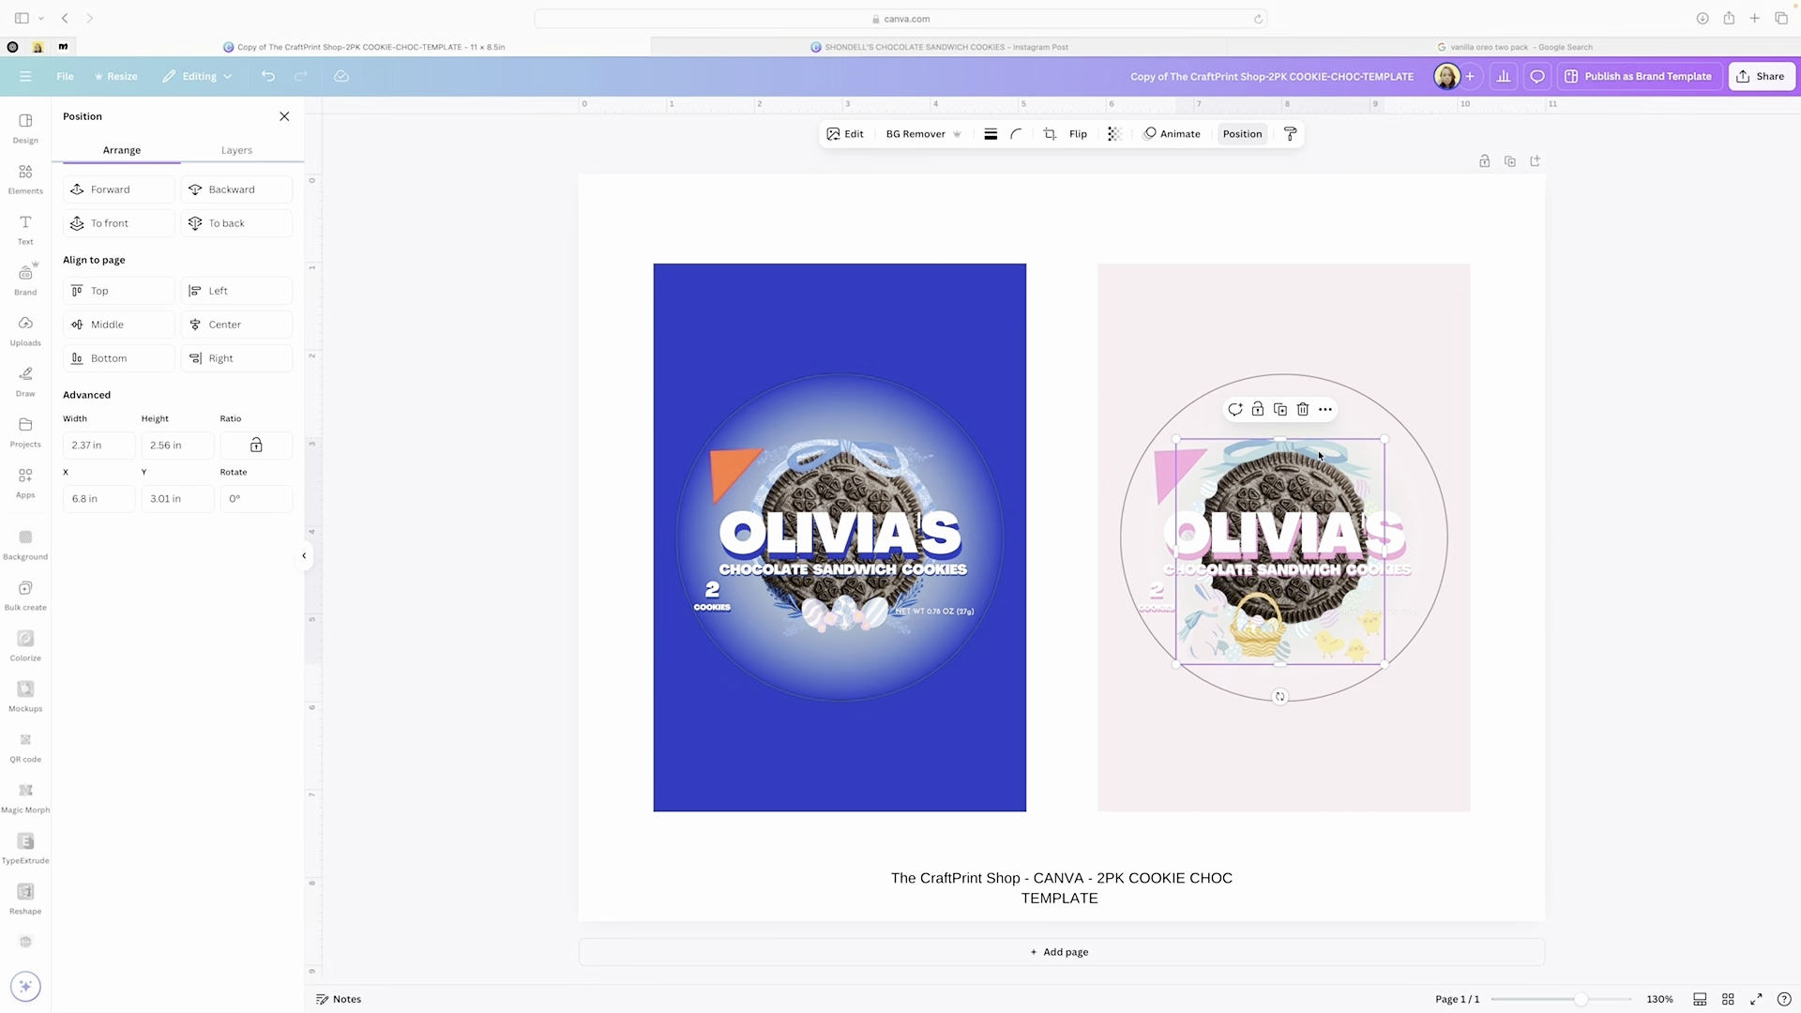
pyautogui.click(1666, 466)
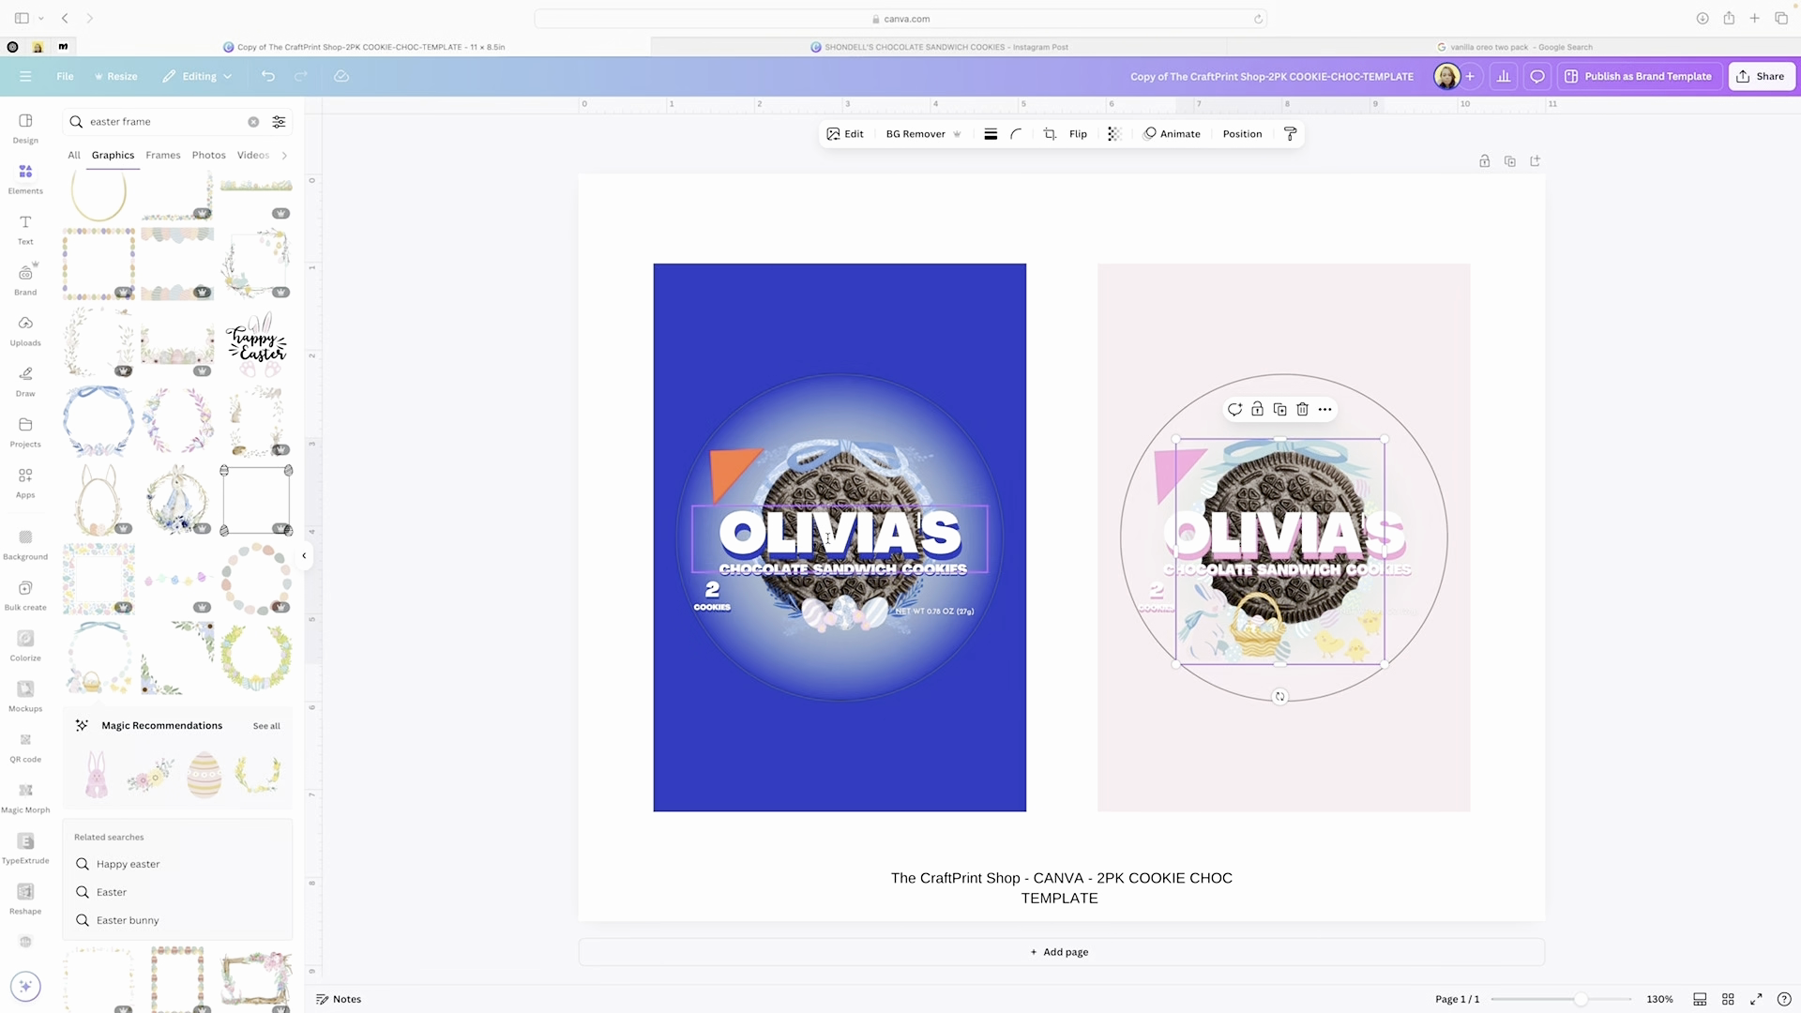
# - Replace the large name text on the blue wrapper with a different first name
pyautogui.click(827, 538)
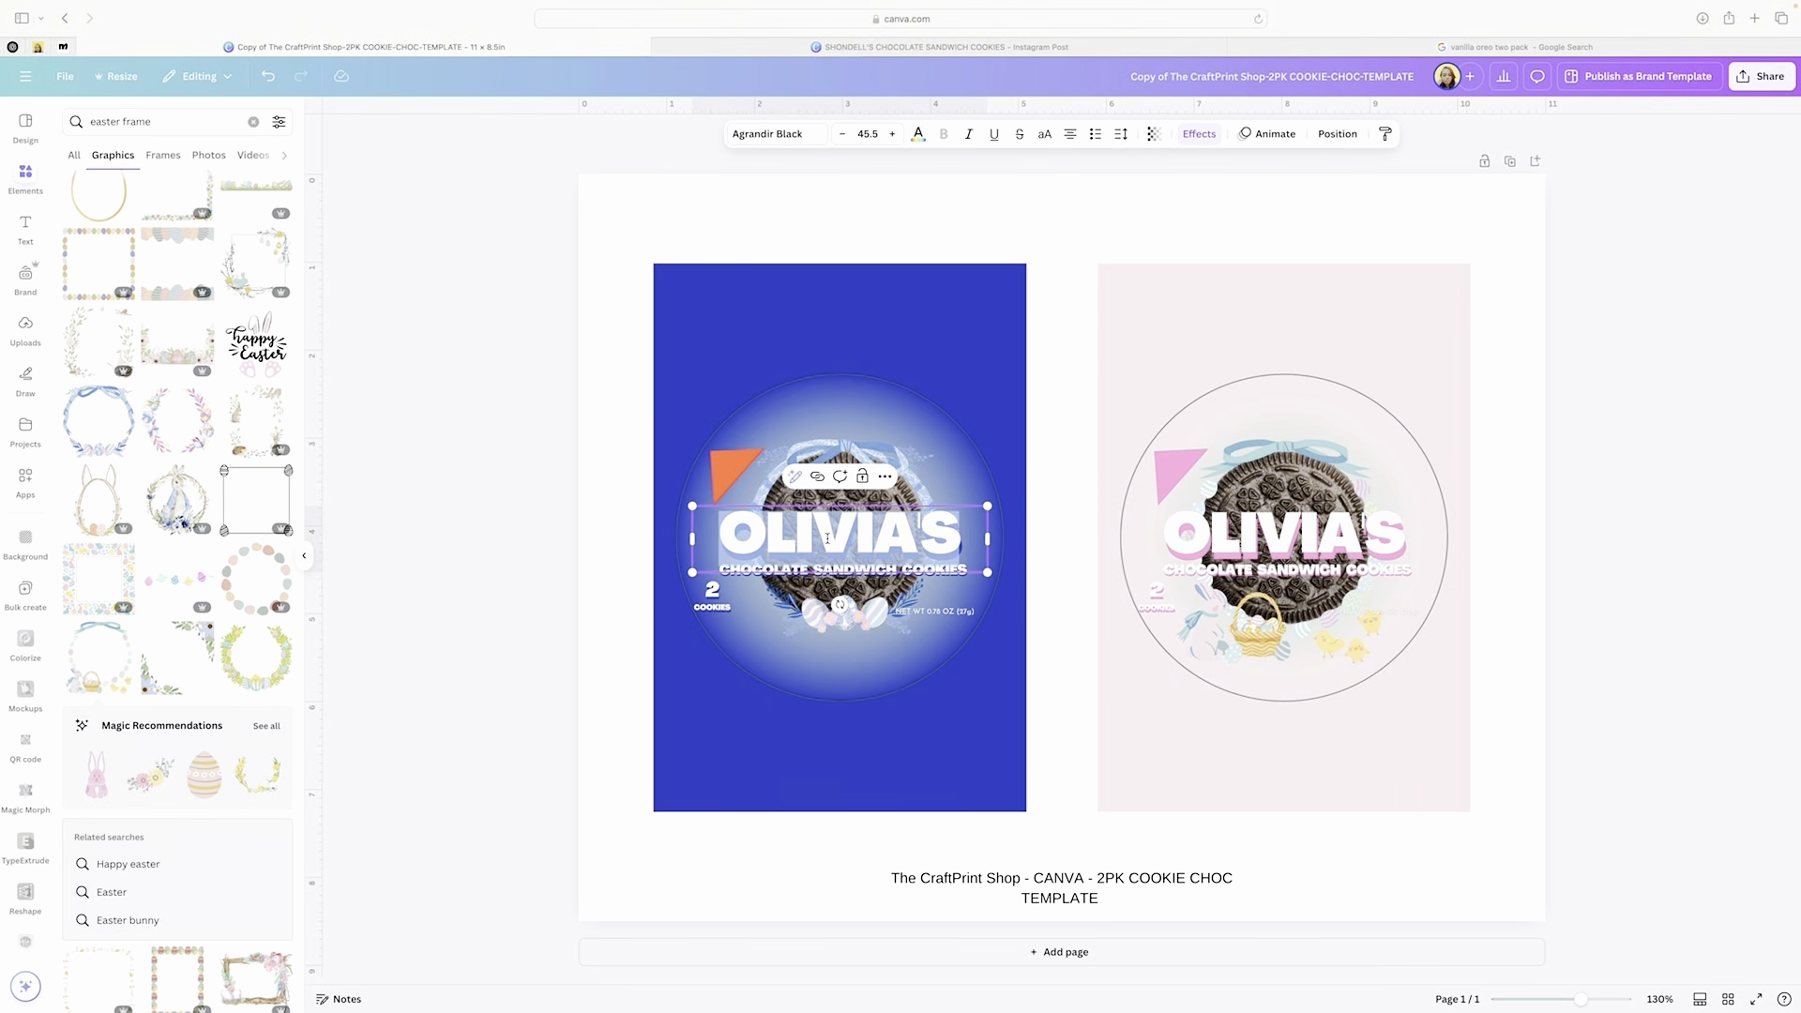
pyautogui.write('jay')
pyautogui.press('BackSpace')
pyautogui.press('BackSpace')
pyautogui.press('BackSpace')
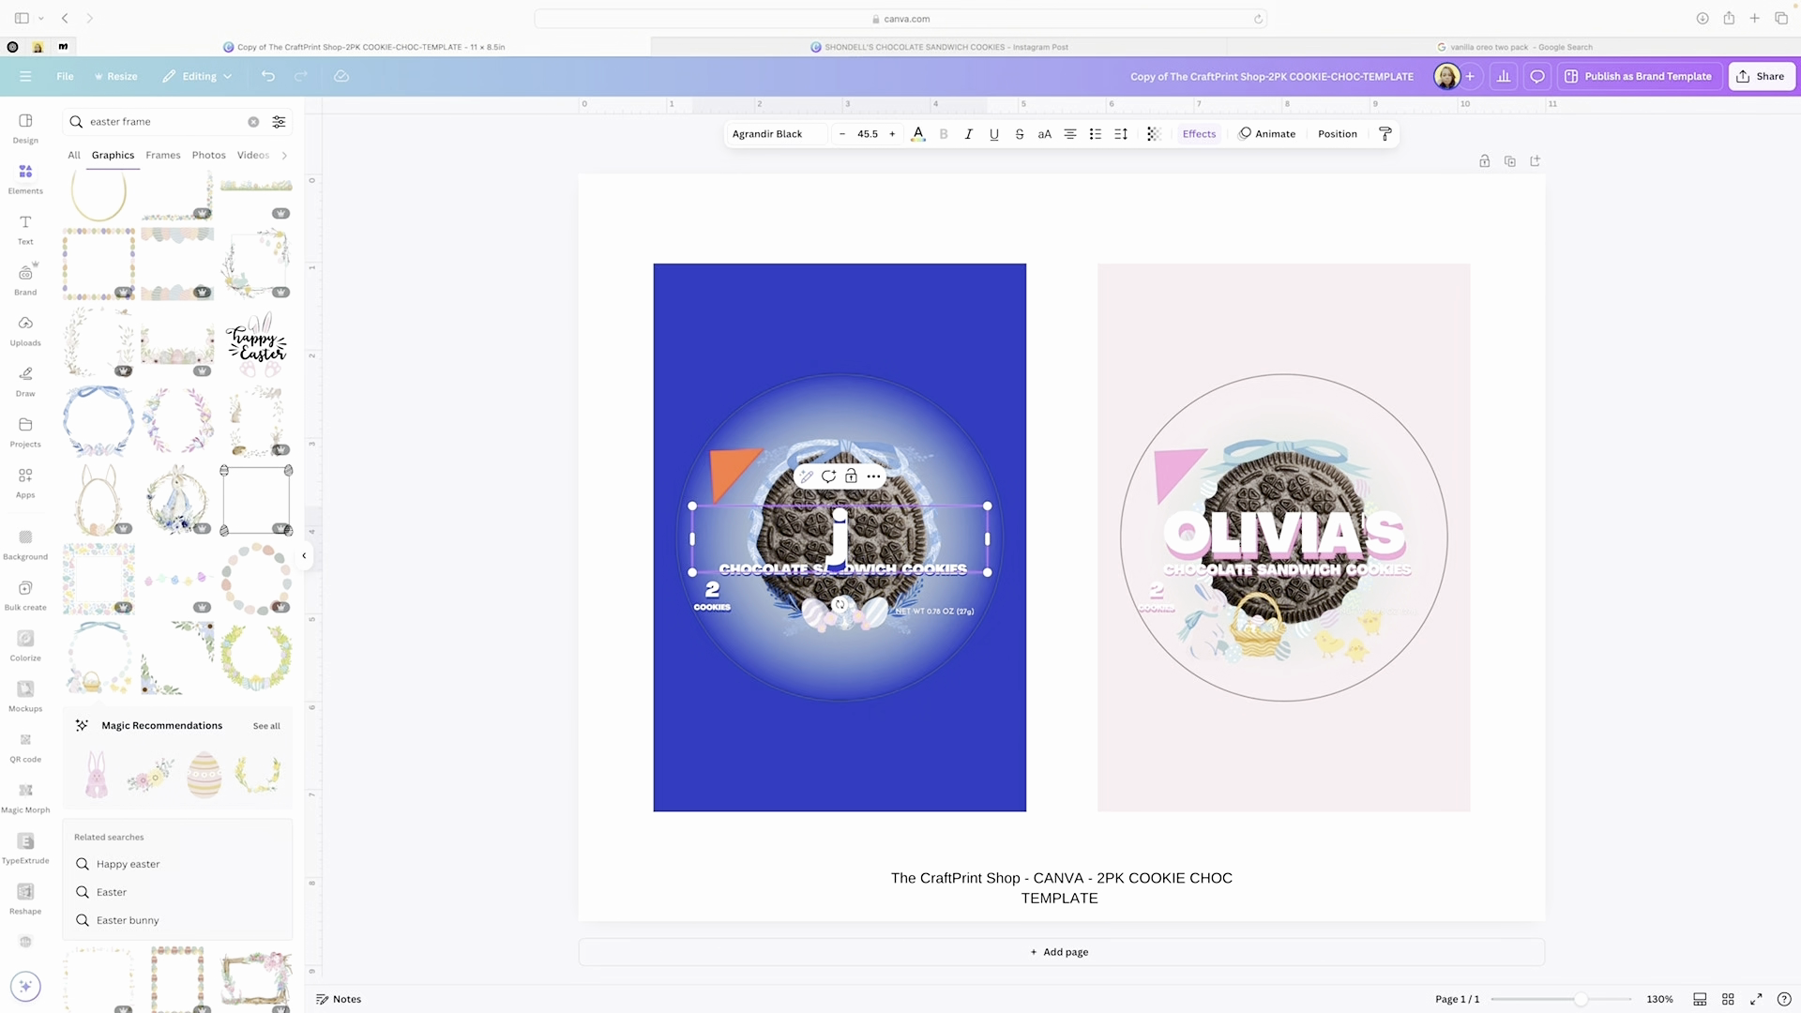
pyautogui.write('Jayla')
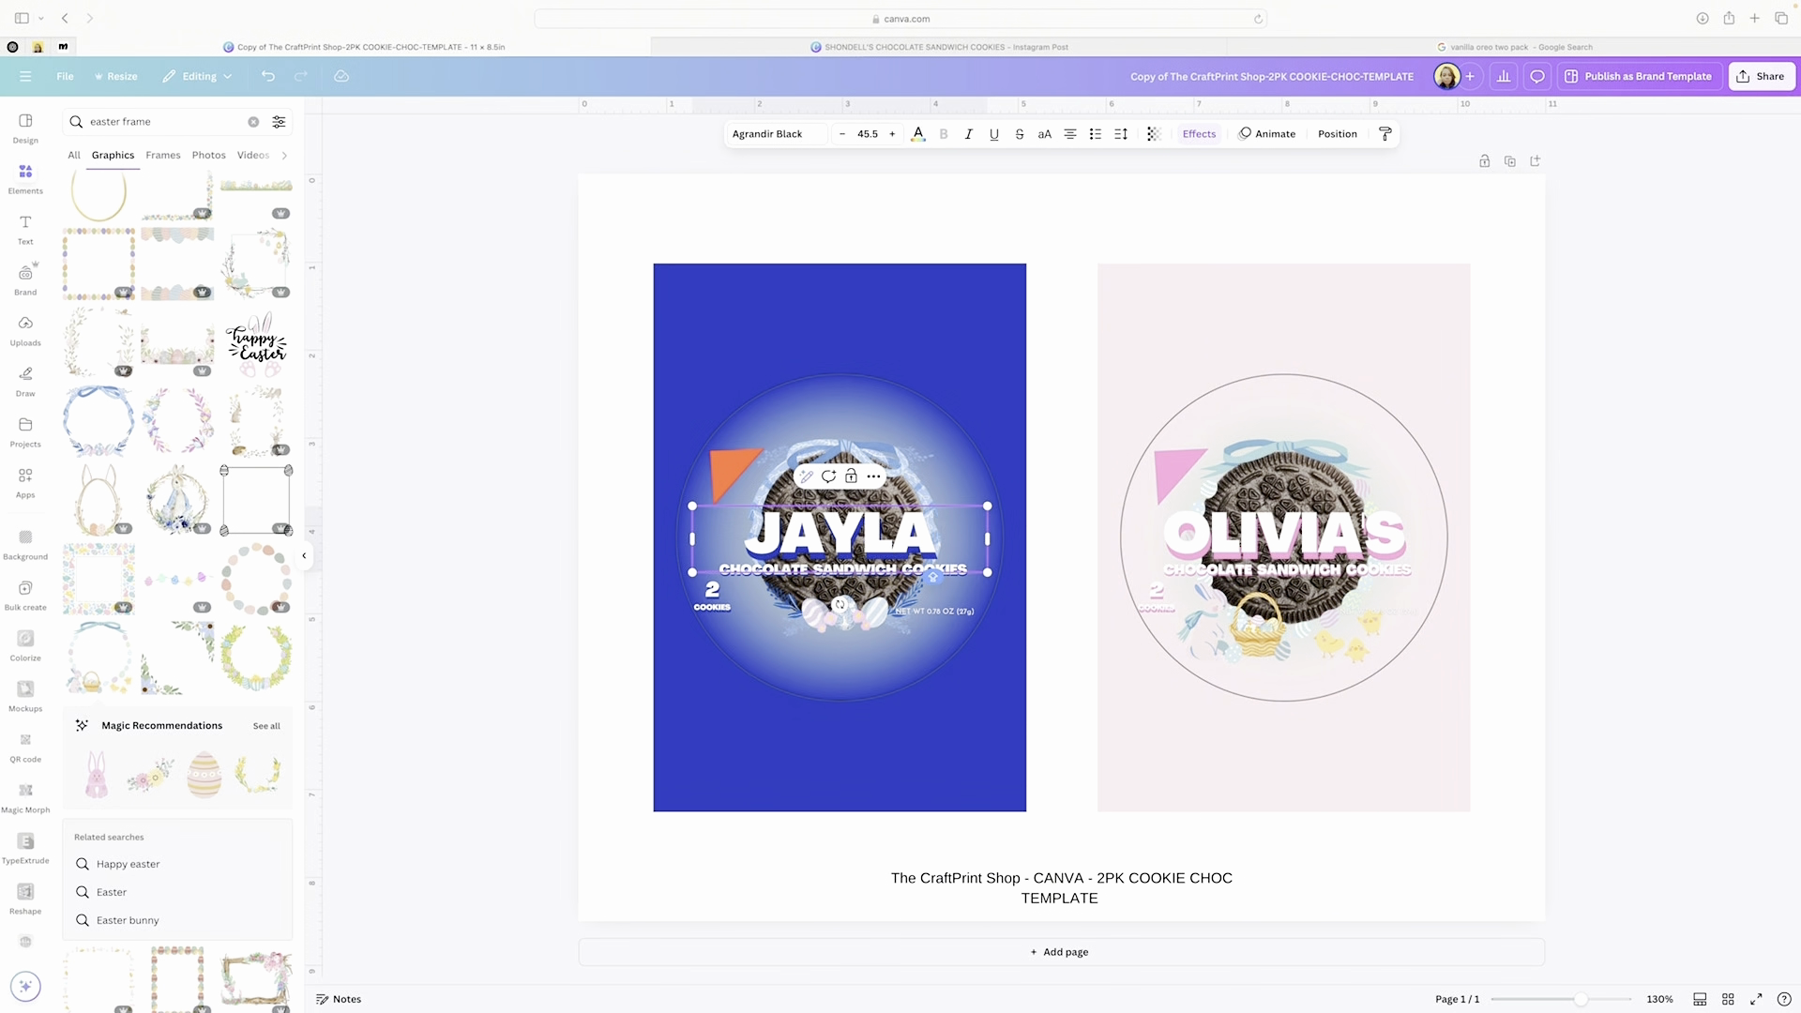
pyautogui.click(1061, 740)
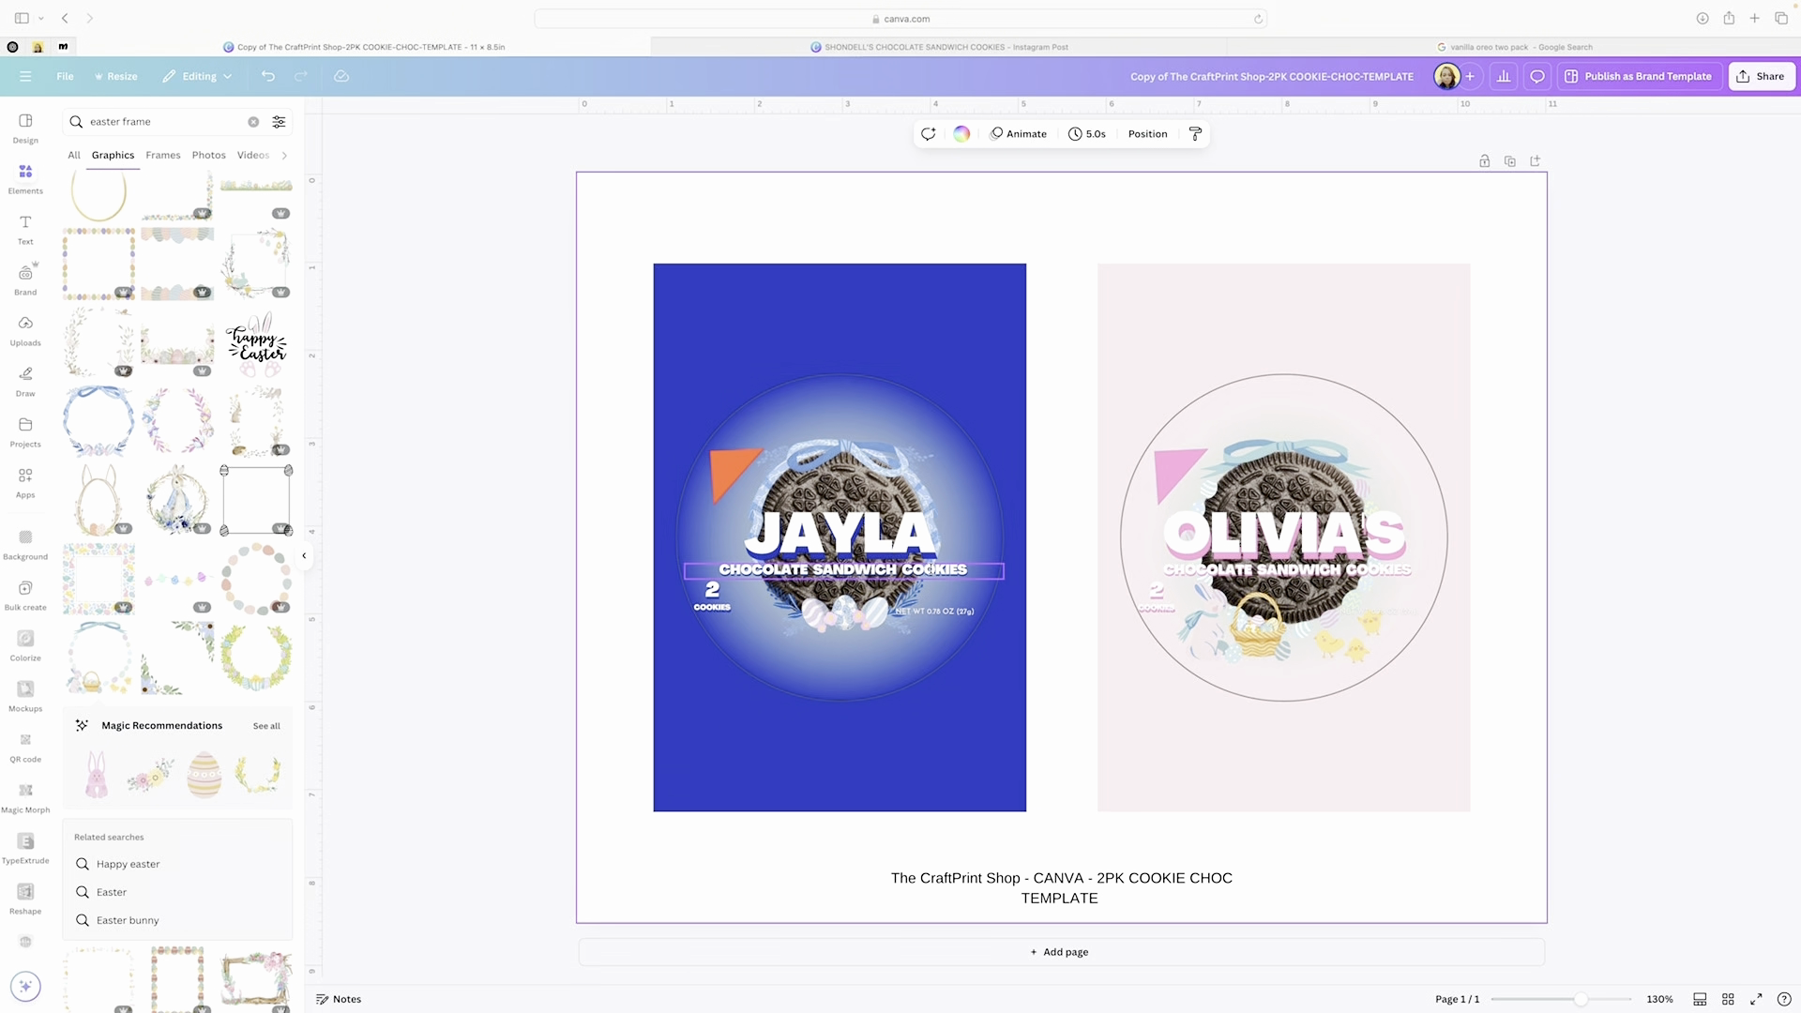
# - Set the design's download file type to PDF Print and enable Flatten PDF
pyautogui.scroll(-1, 1223, 647)
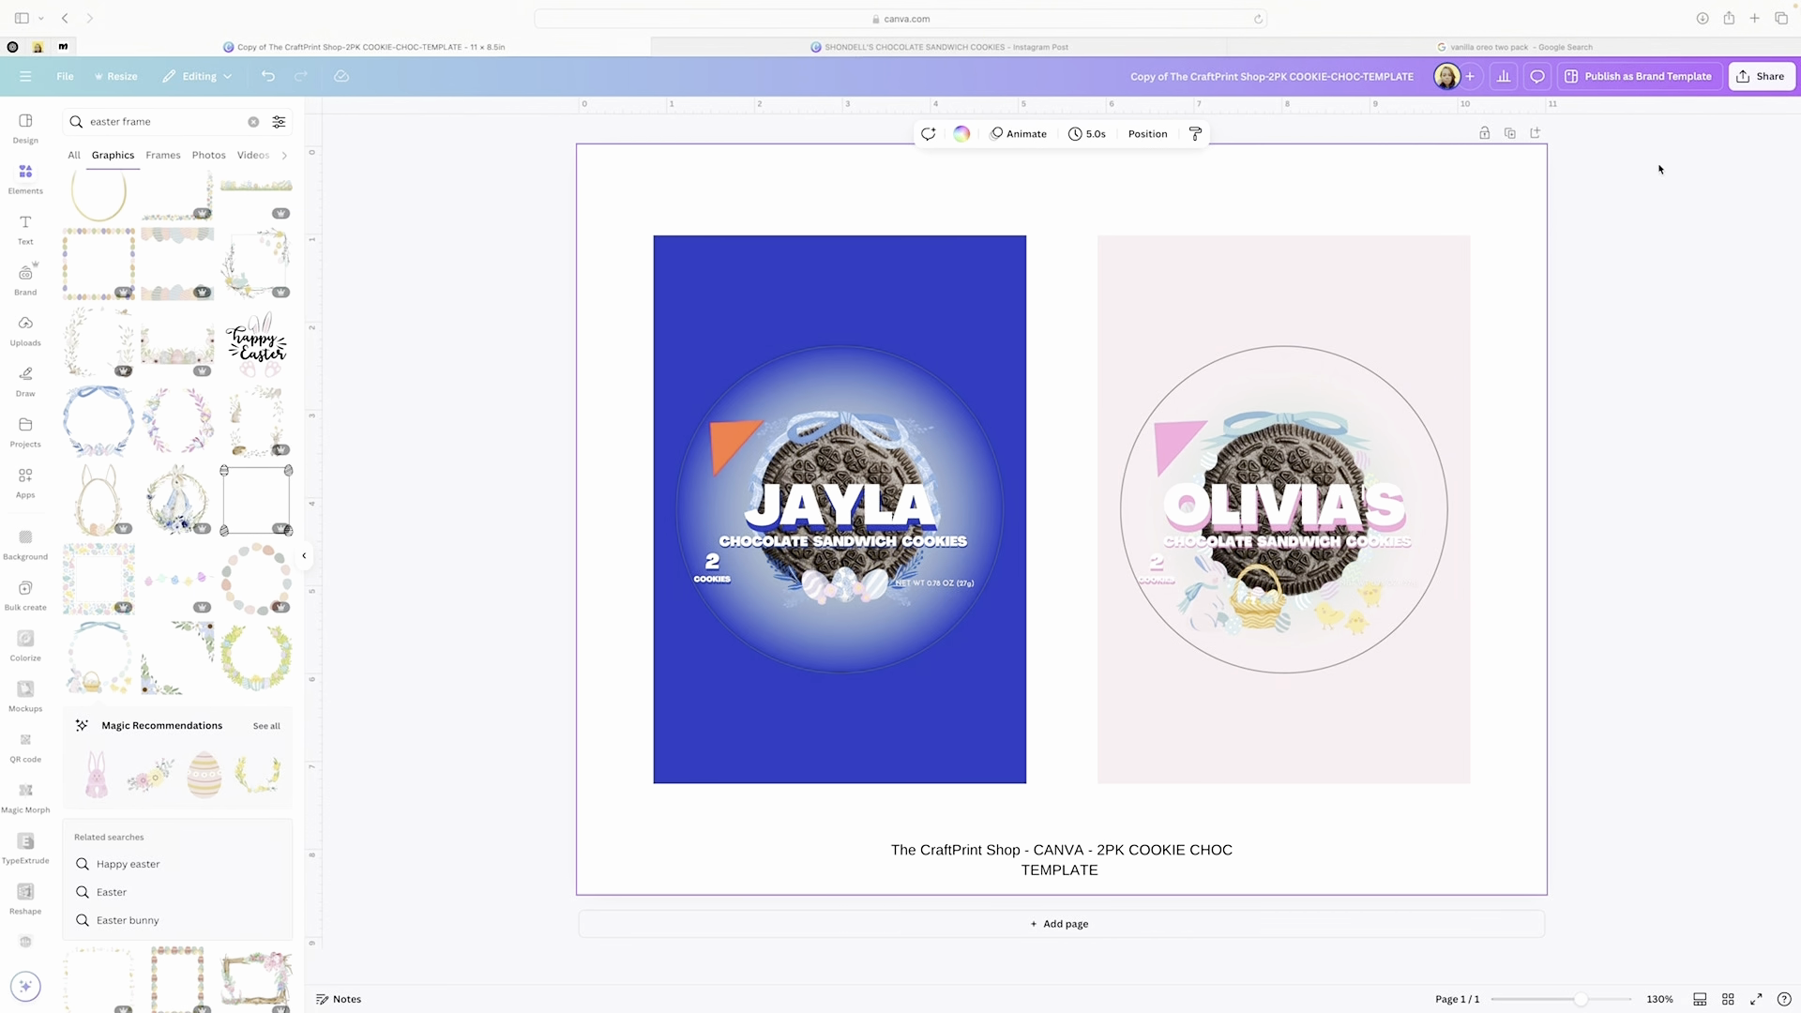
pyautogui.click(1771, 79)
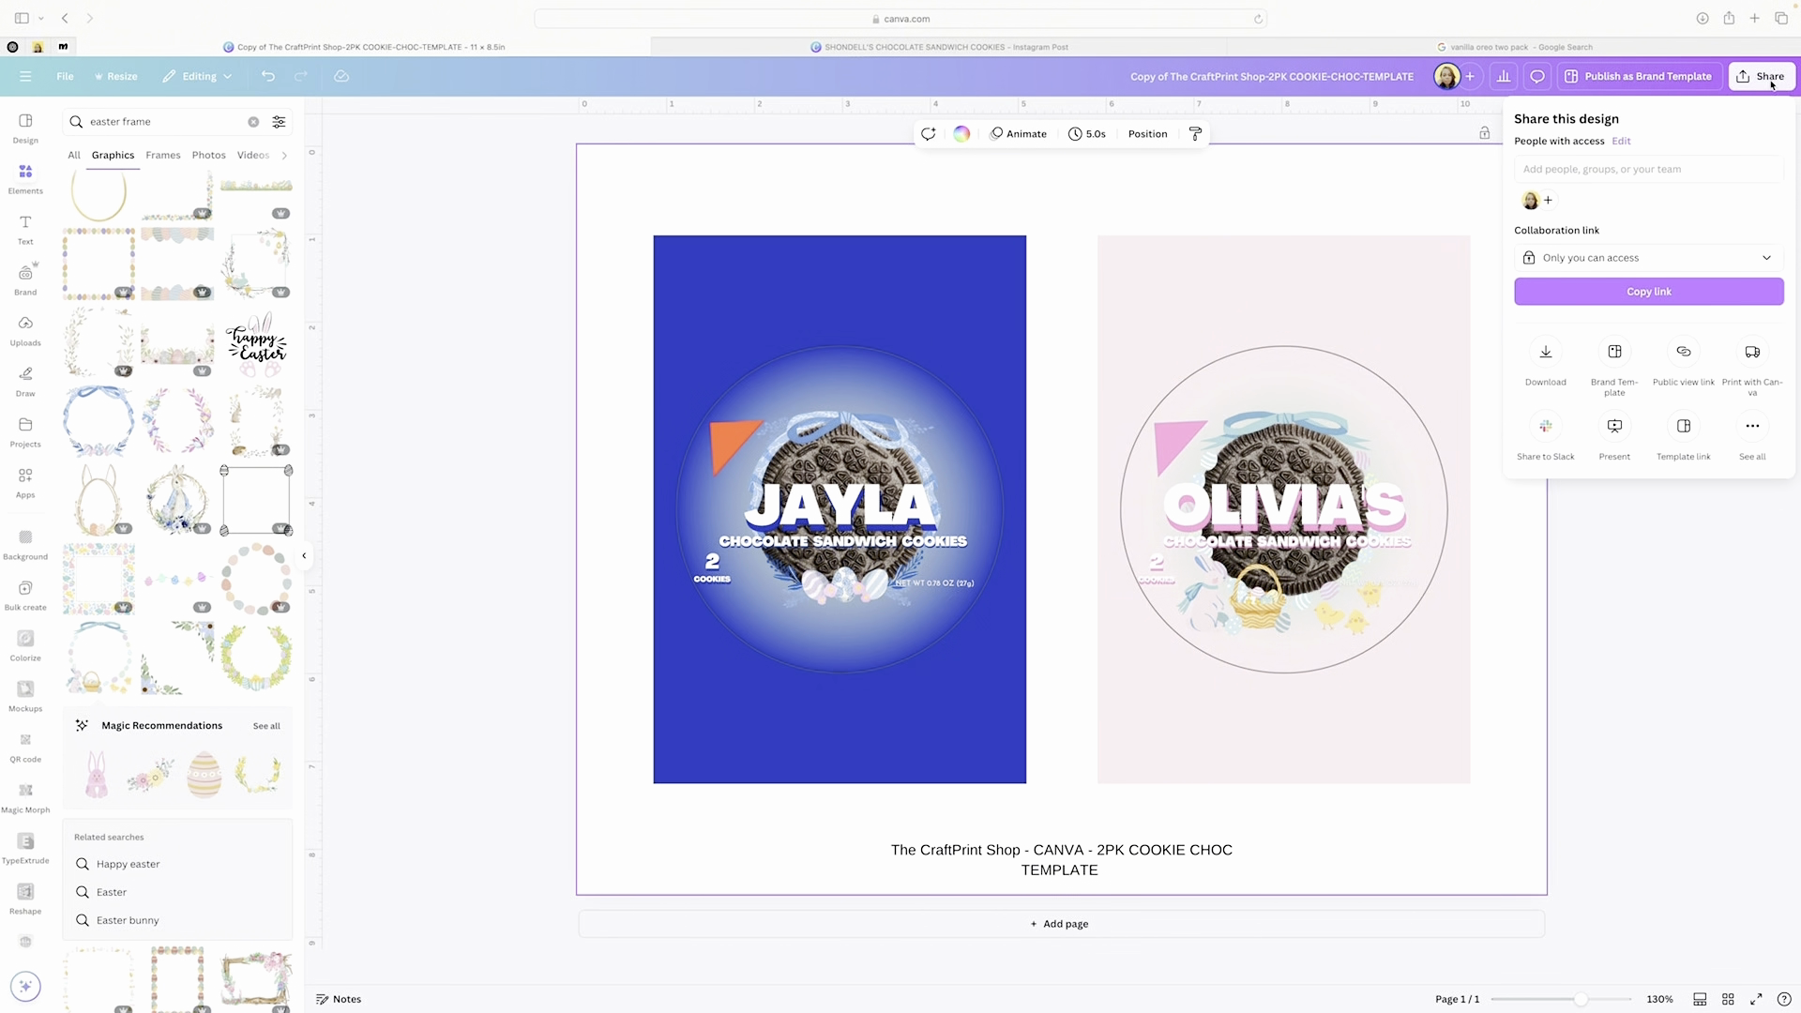
pyautogui.click(1549, 352)
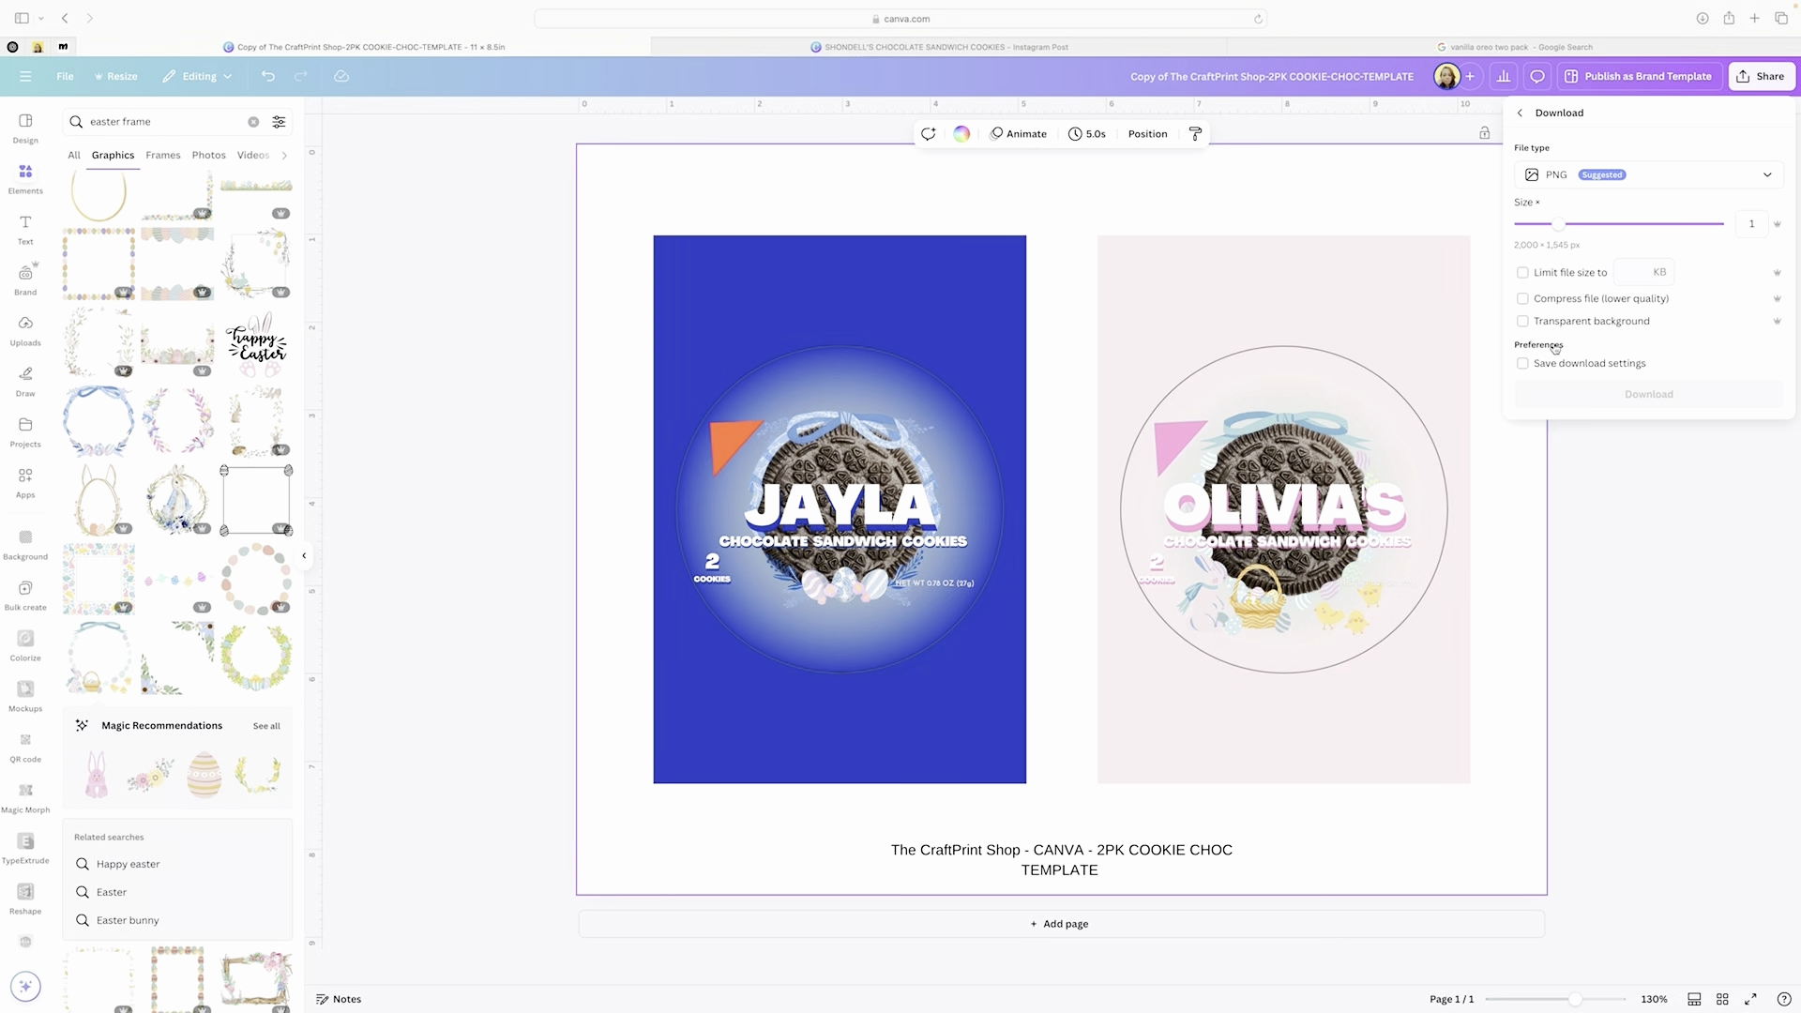
pyautogui.click(1571, 176)
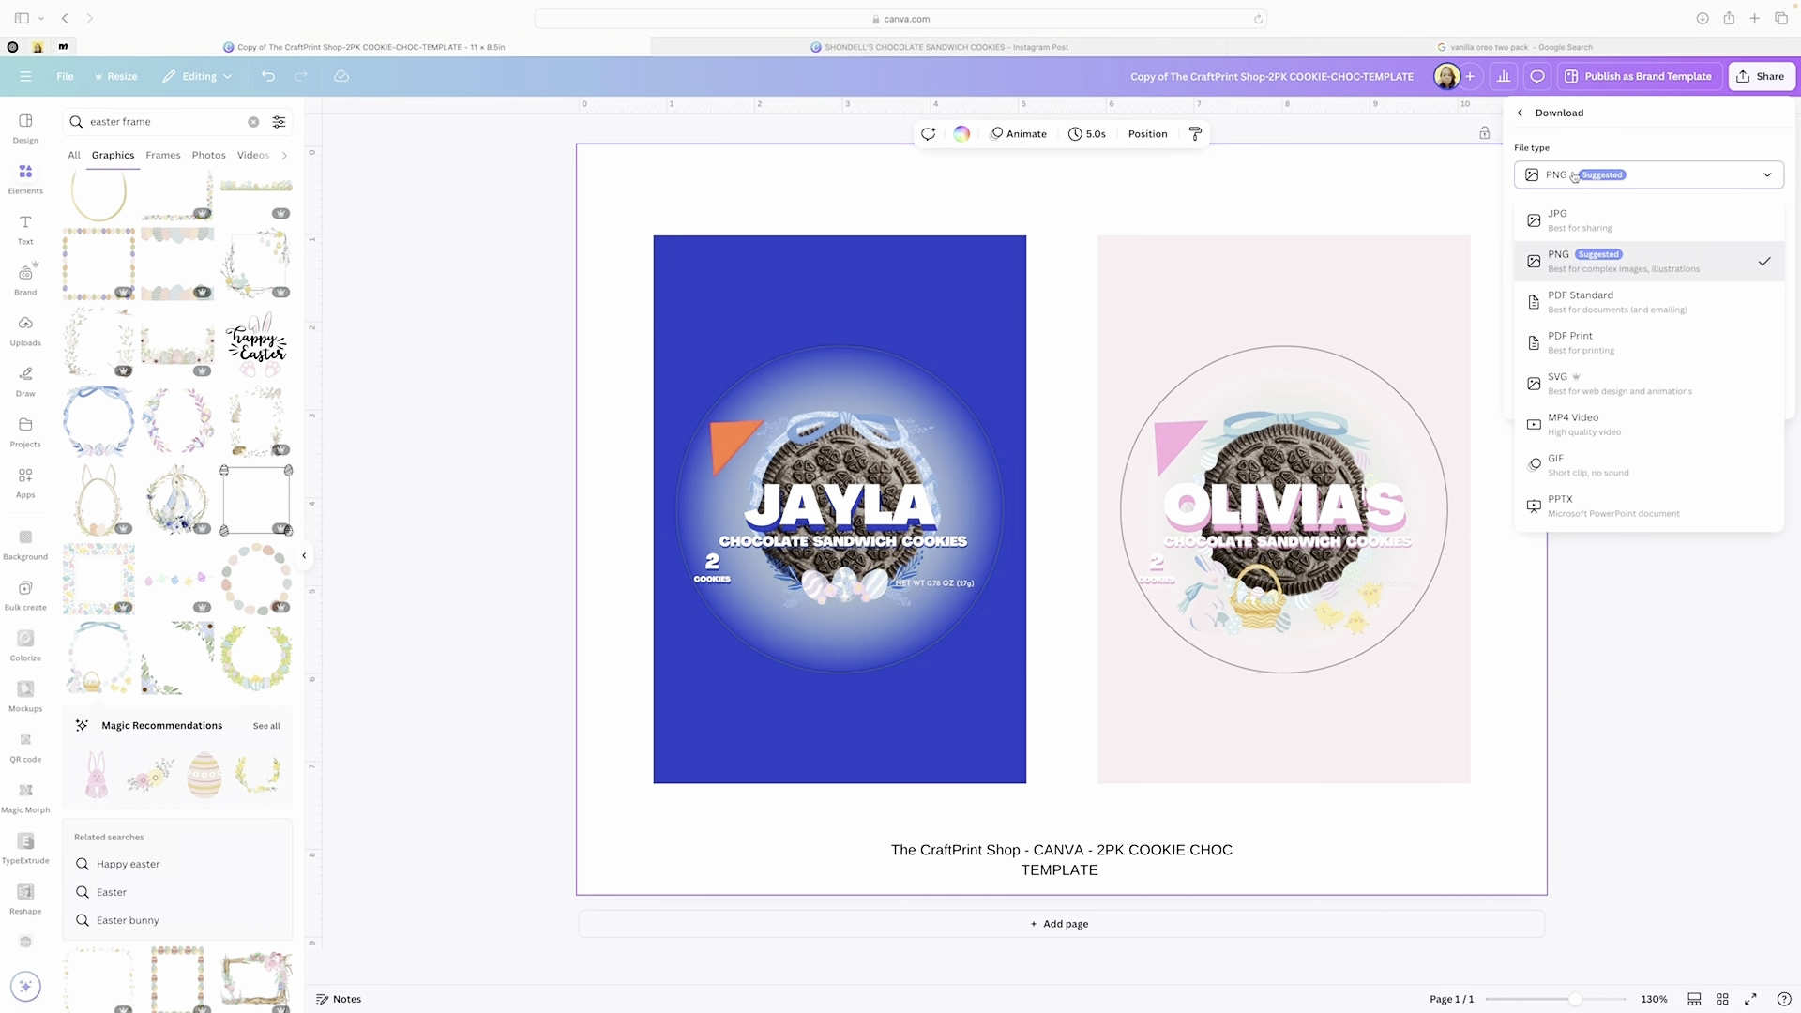
pyautogui.click(1583, 343)
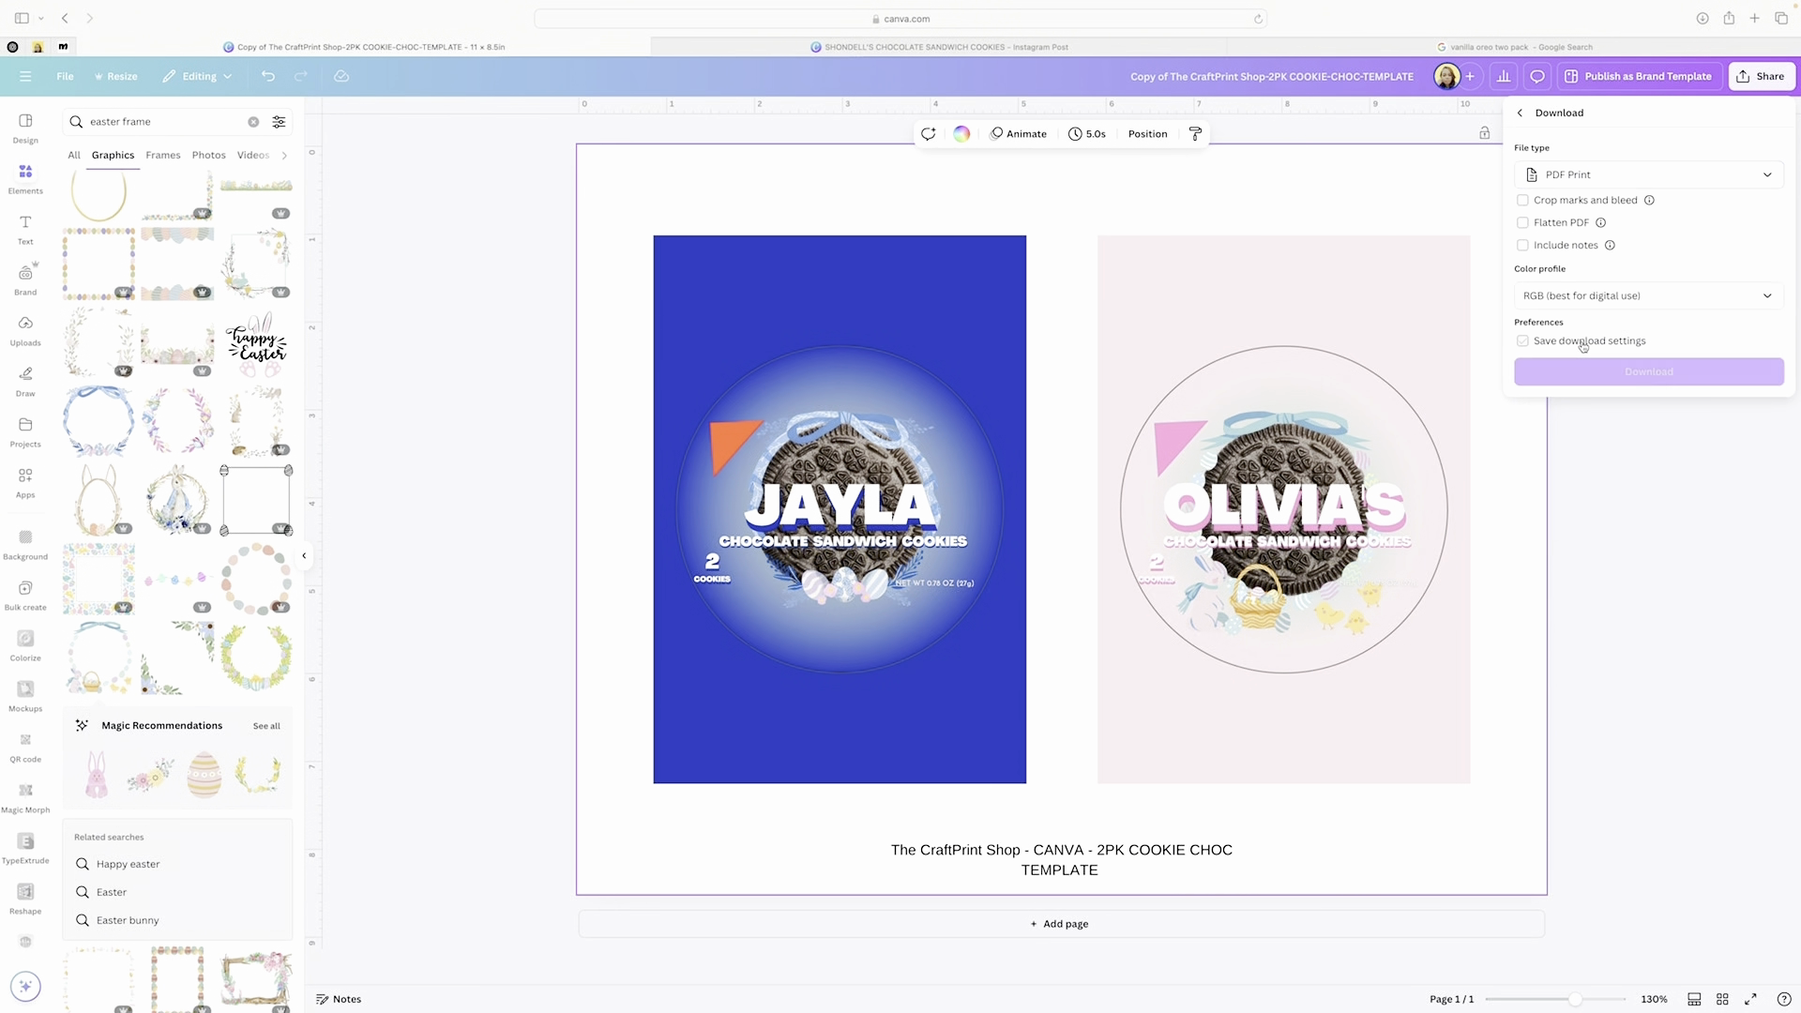
pyautogui.click(1522, 223)
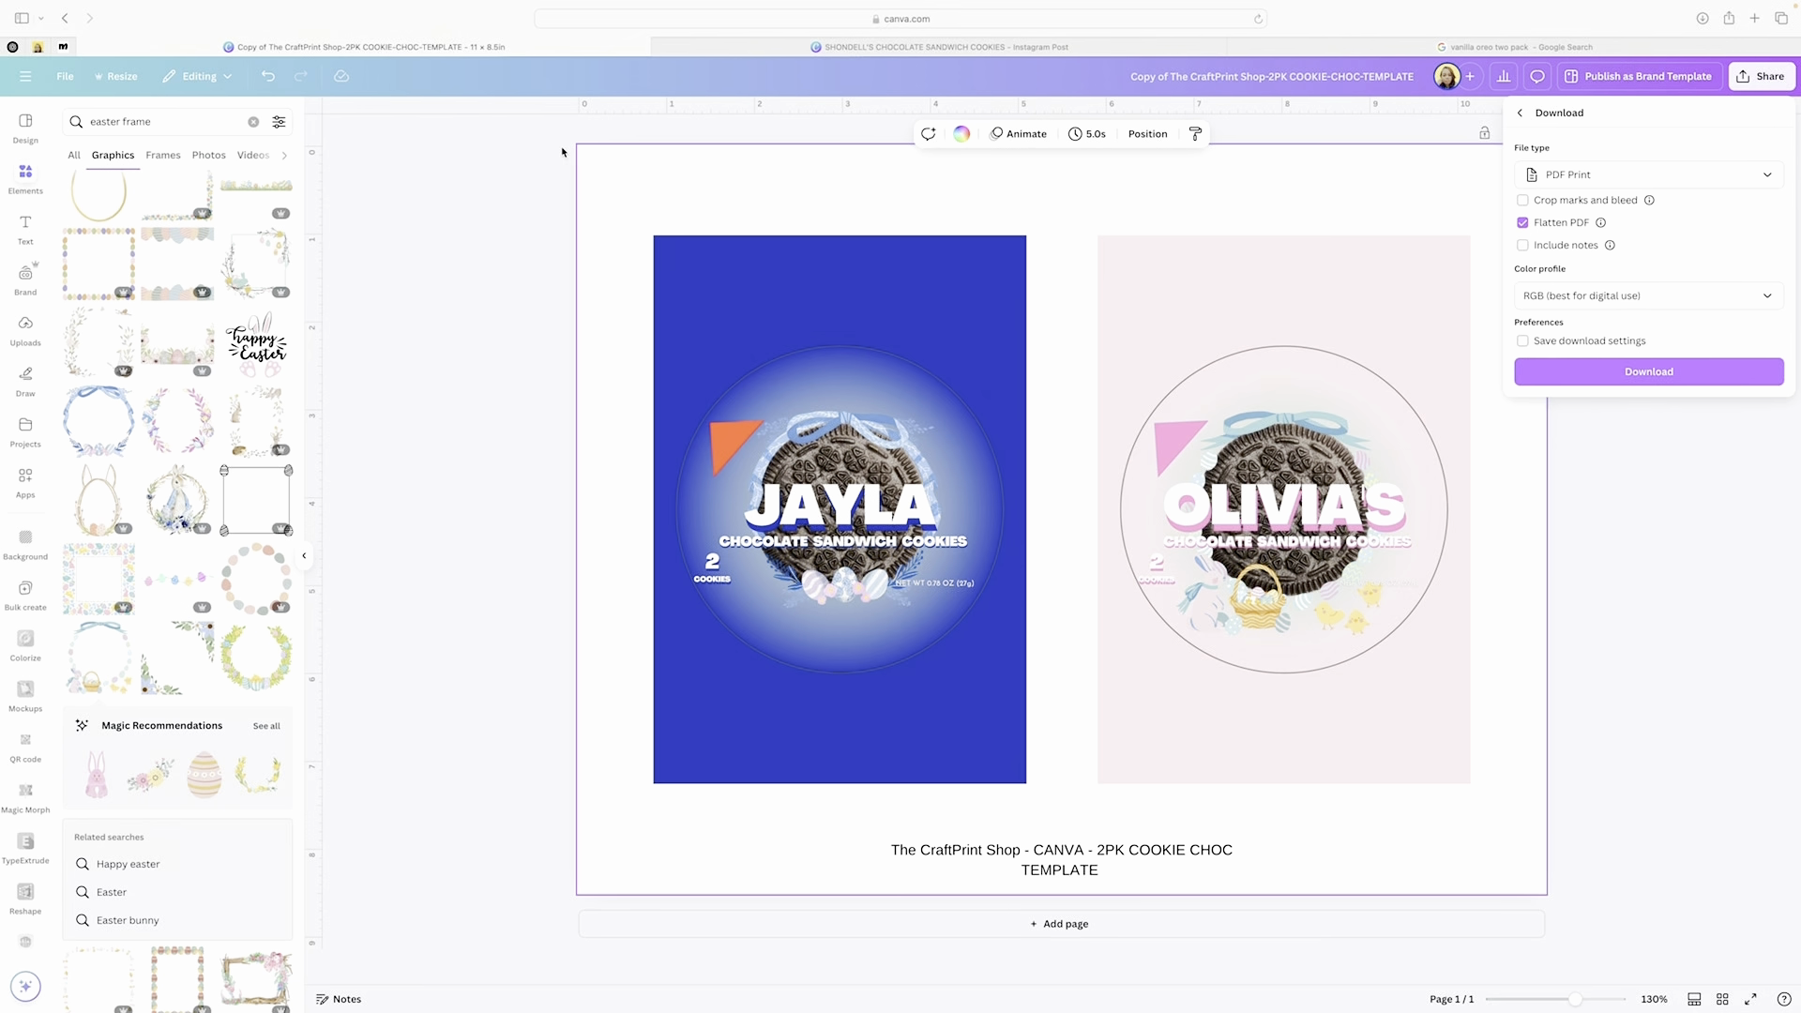
pyautogui.click(56, 93)
pyautogui.click(64, 78)
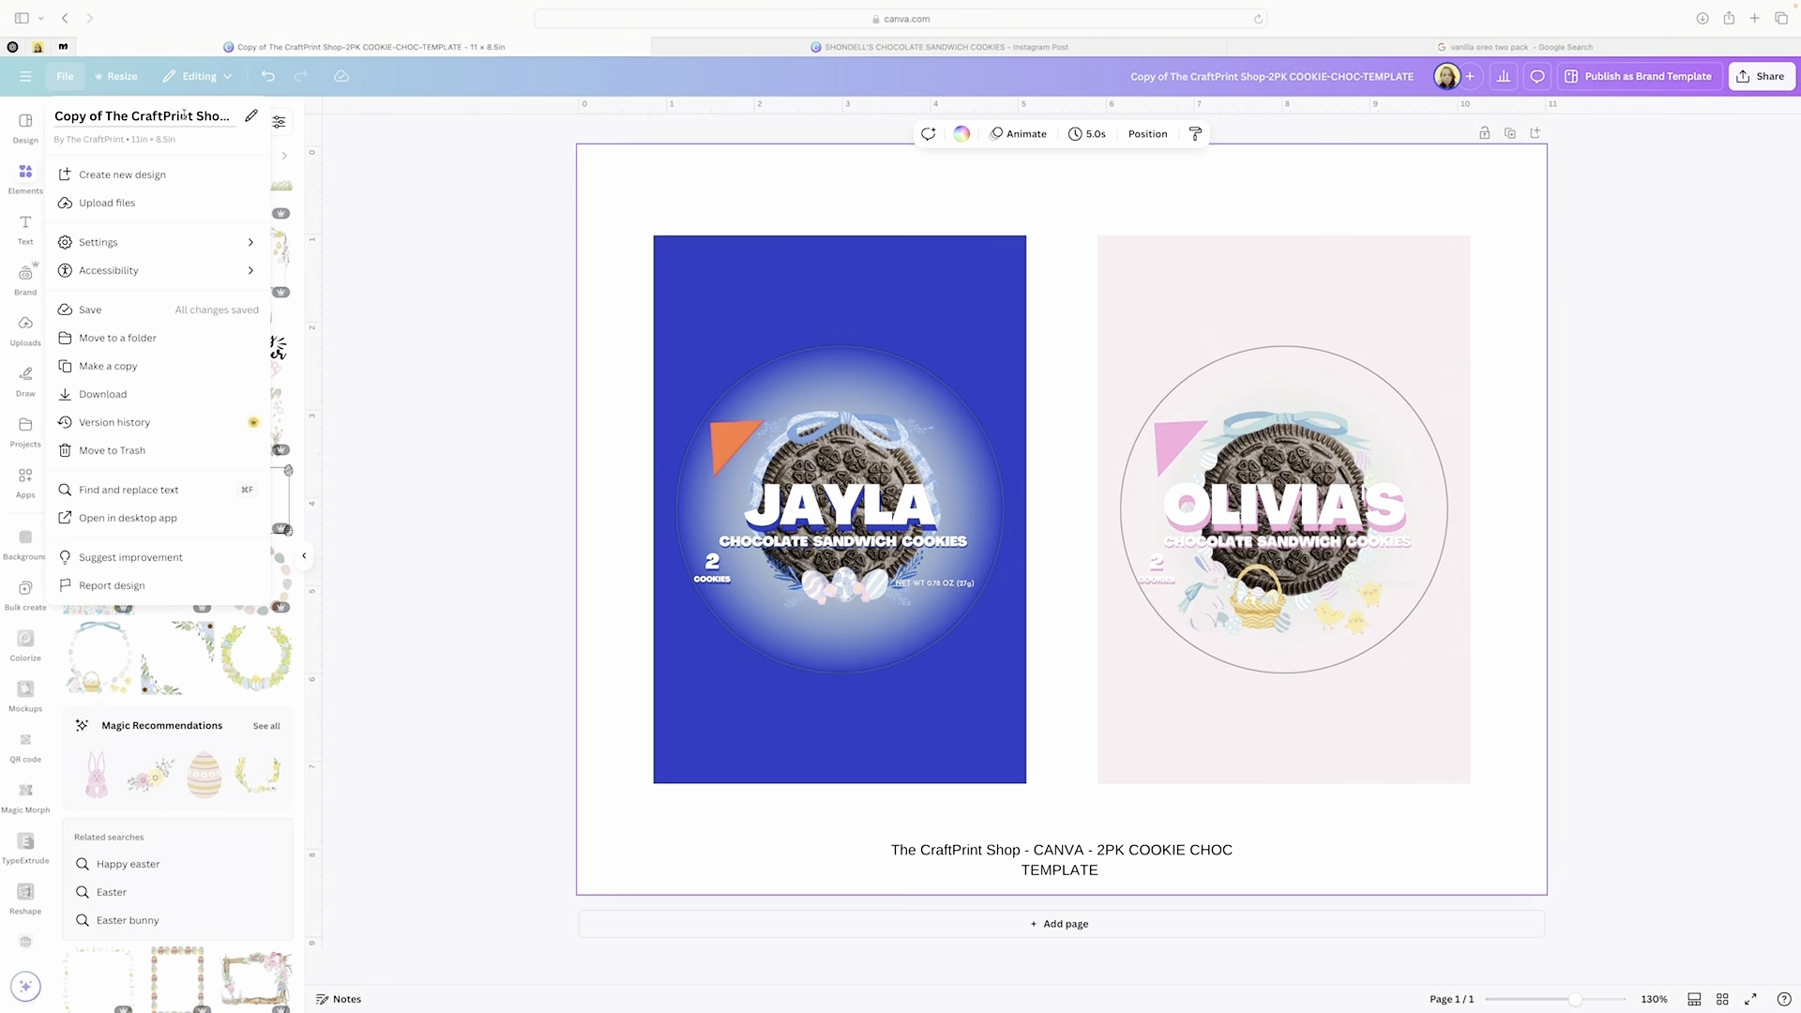
pyautogui.click(1760, 85)
# - Download the two-wrapper design as a PDF Print file
pyautogui.click(1760, 82)
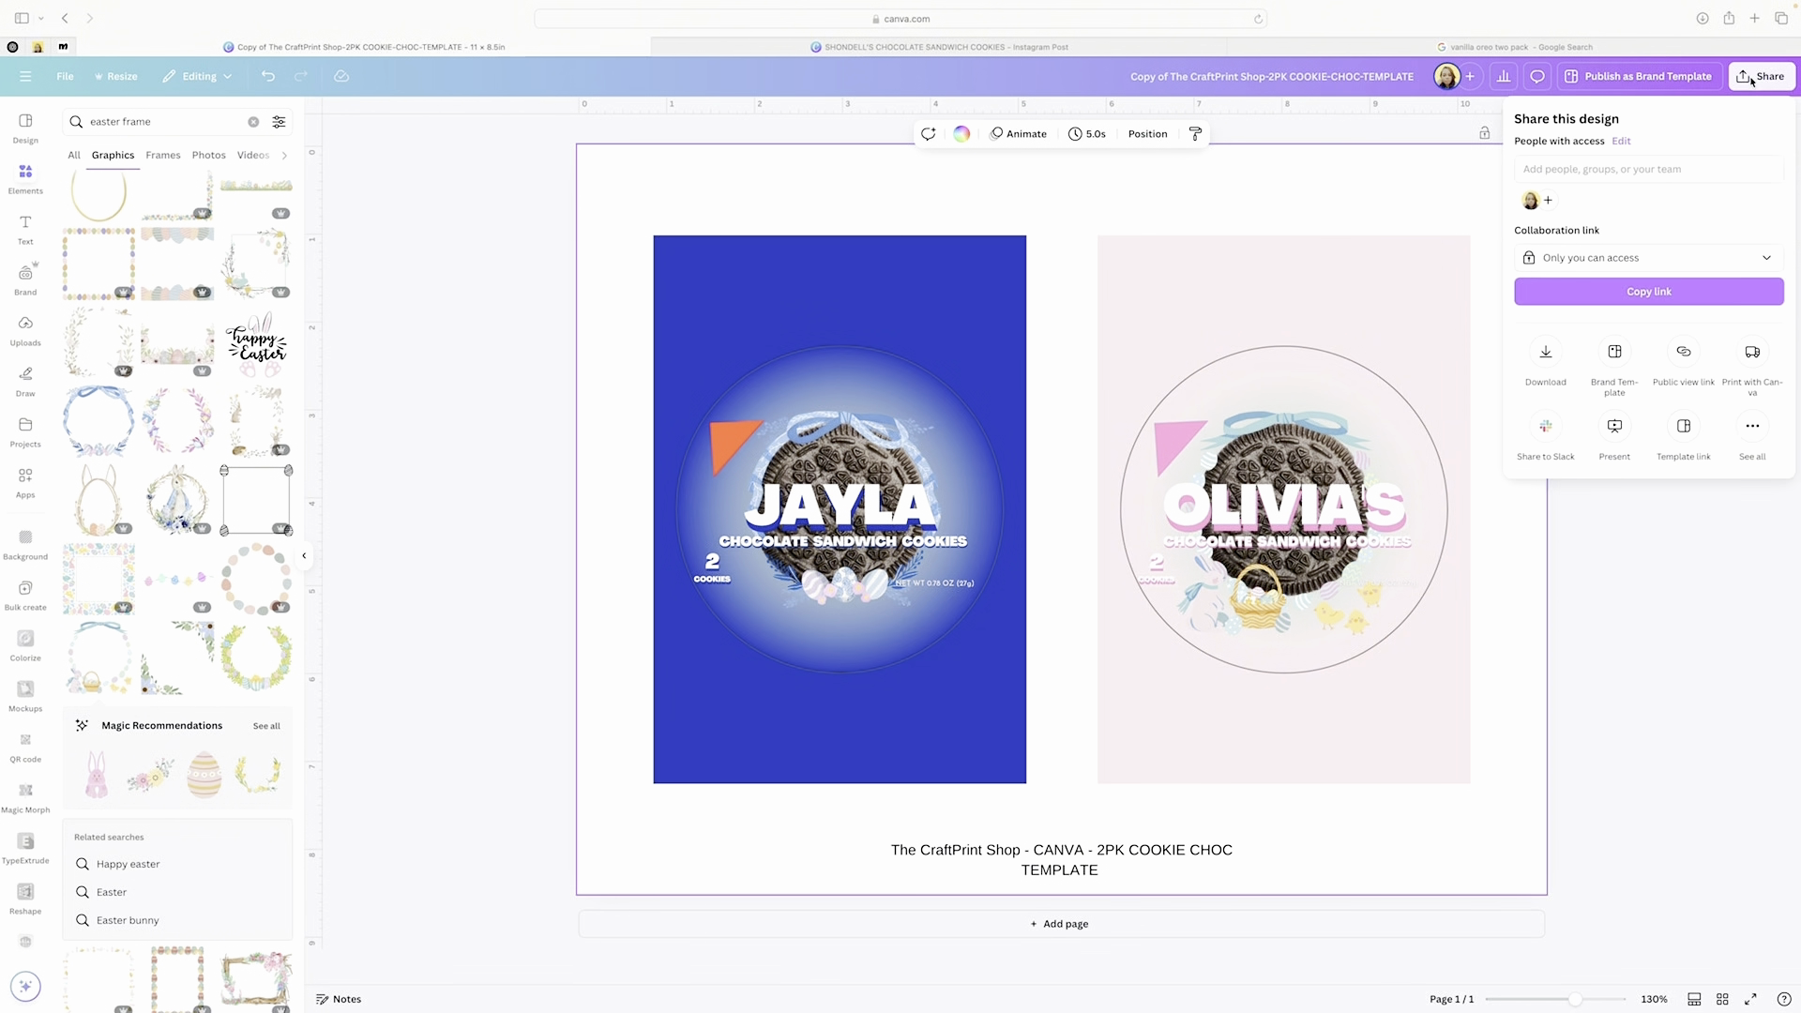
pyautogui.click(1544, 353)
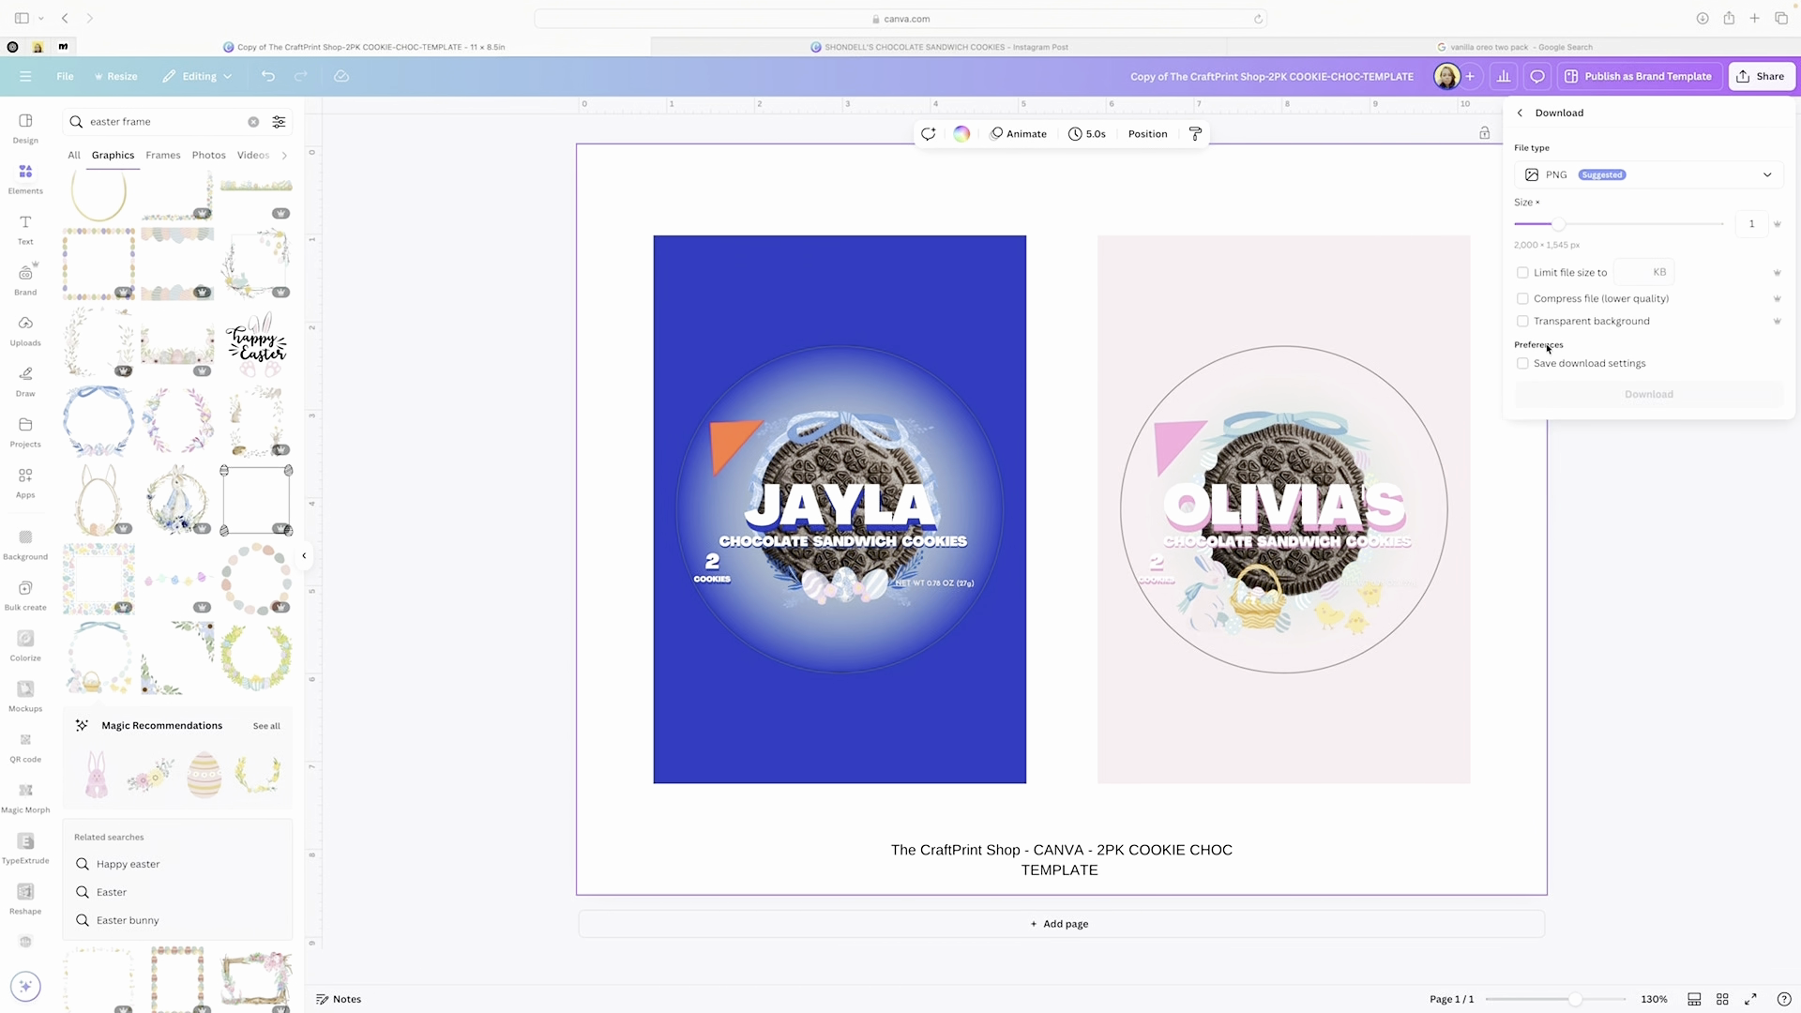
pyautogui.click(1583, 174)
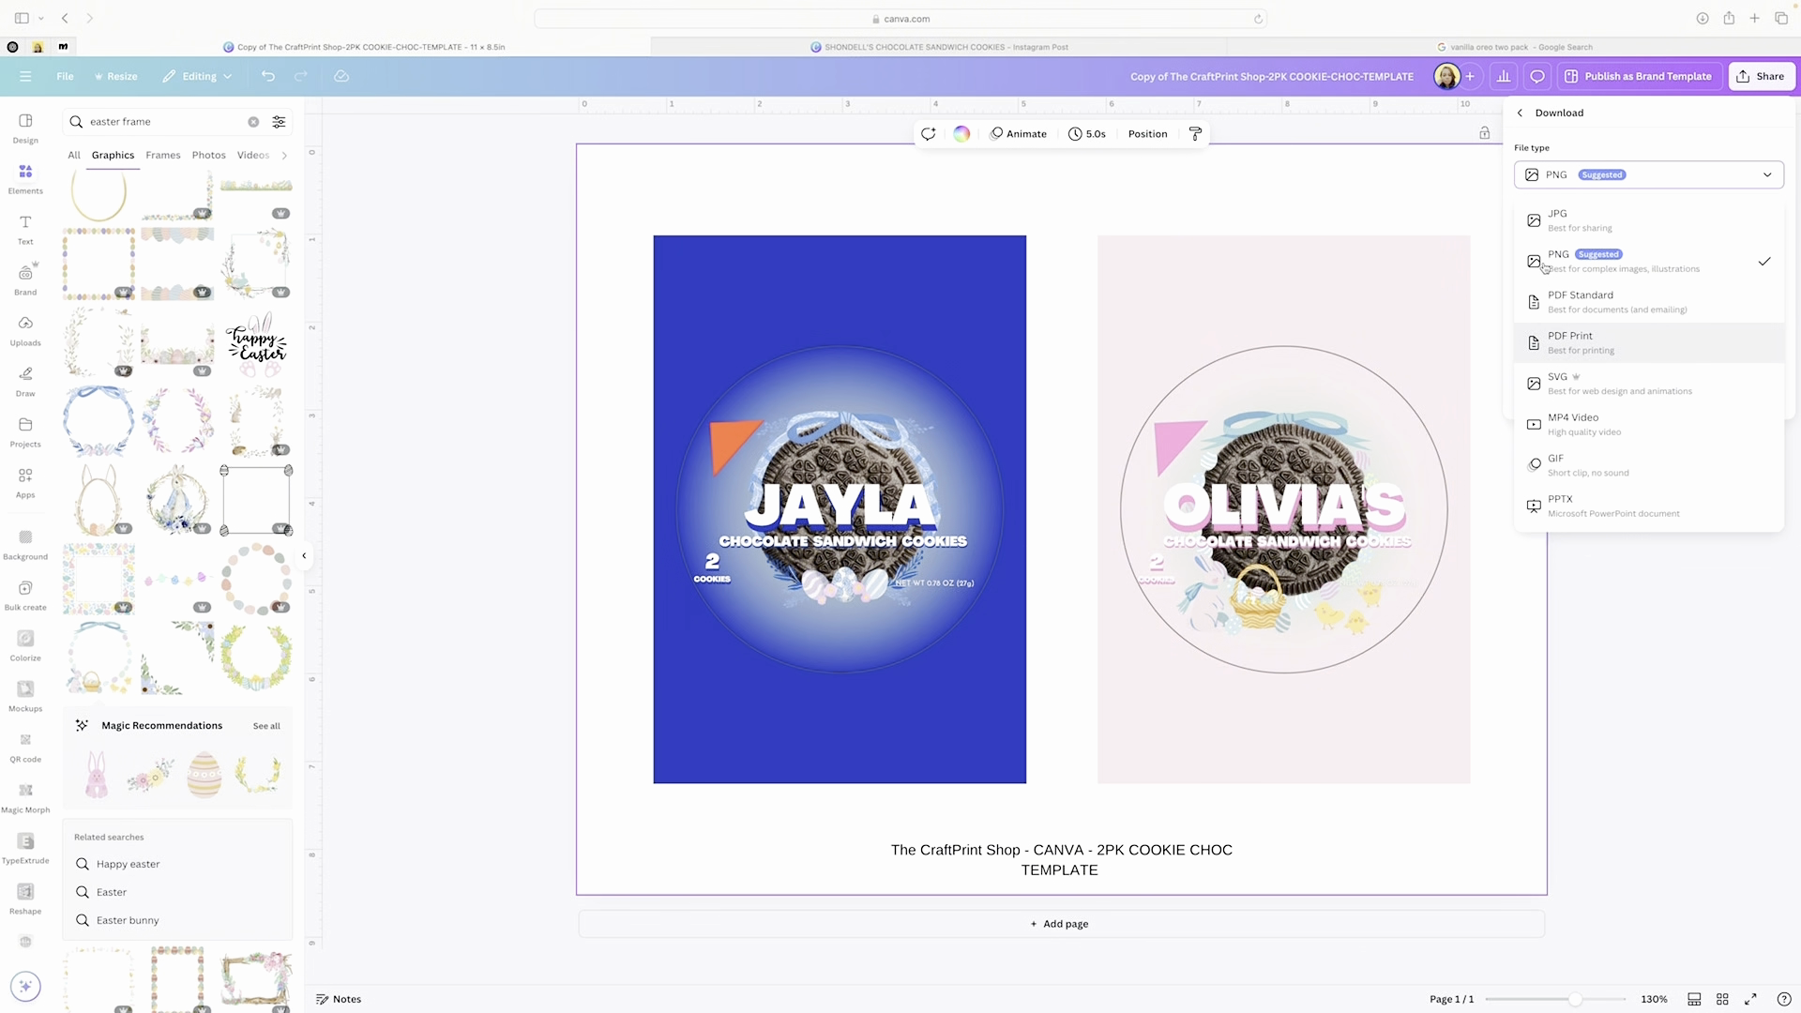
pyautogui.click(1576, 342)
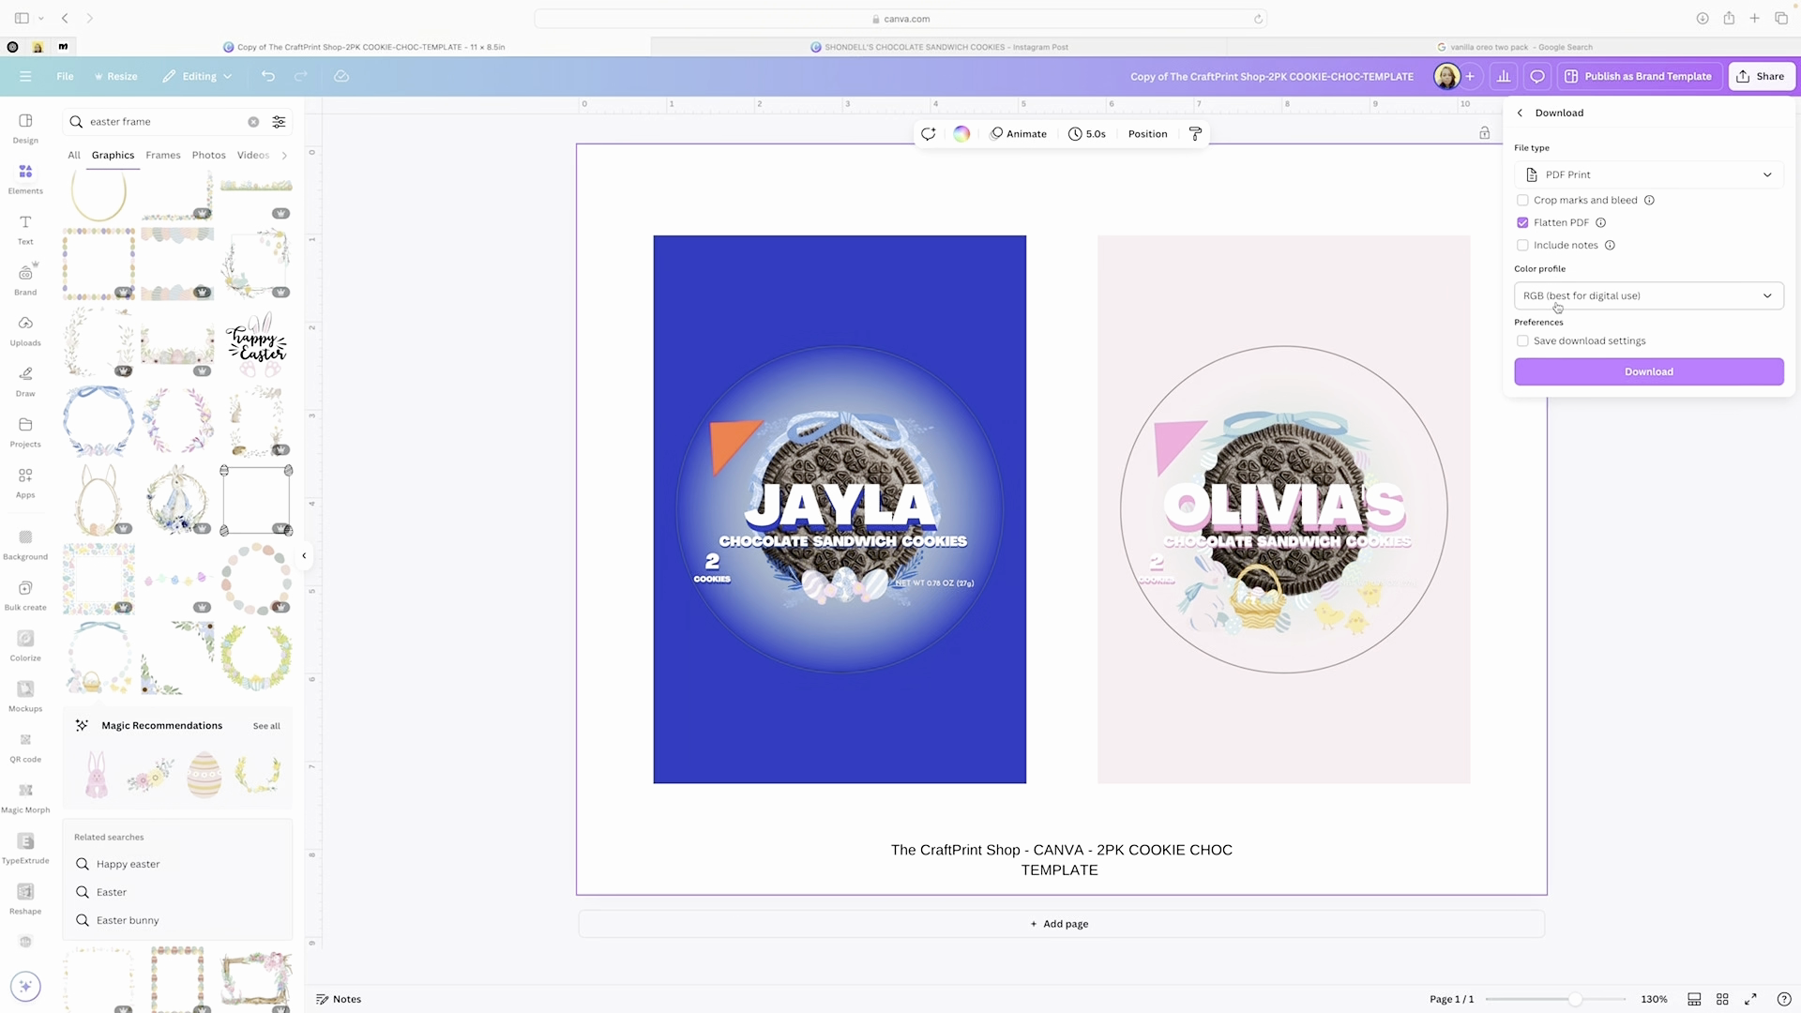
pyautogui.click(1649, 371)
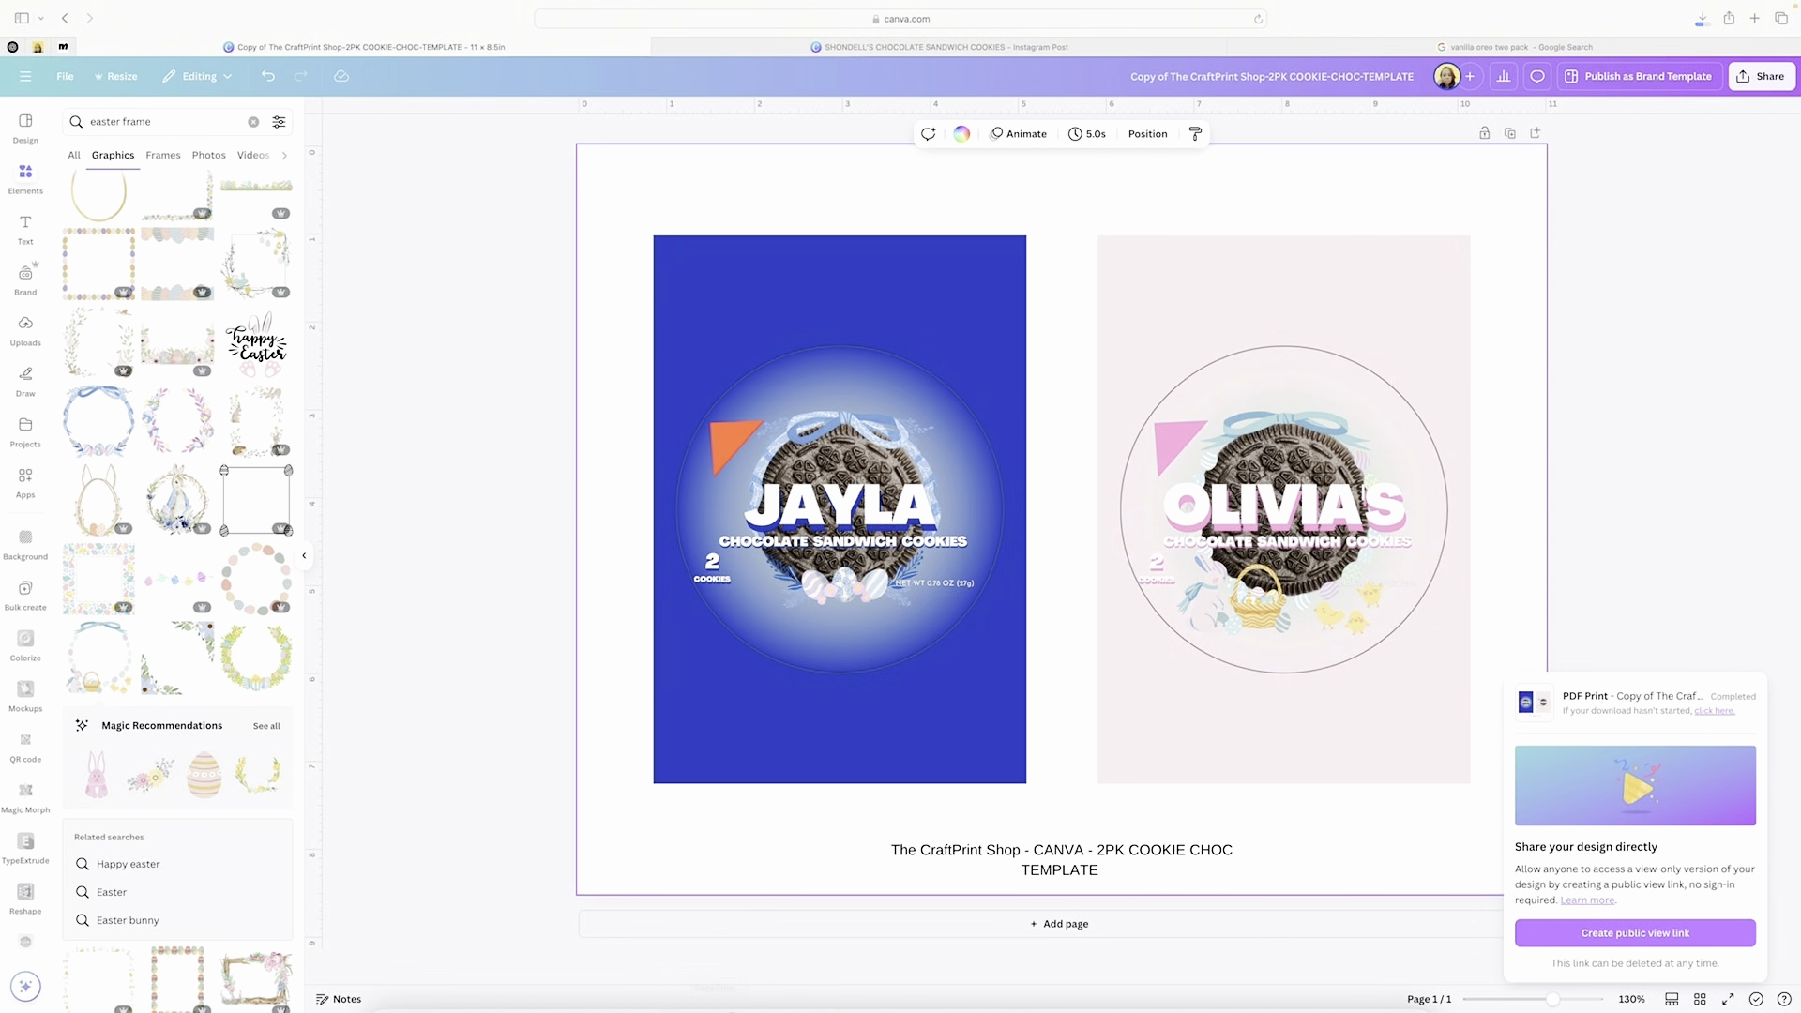
# - Switch to Finder and open the newly downloaded cookie template PDF from the Downloads folder
pyautogui.moveTo(449, 1003)
pyautogui.click(403, 976)
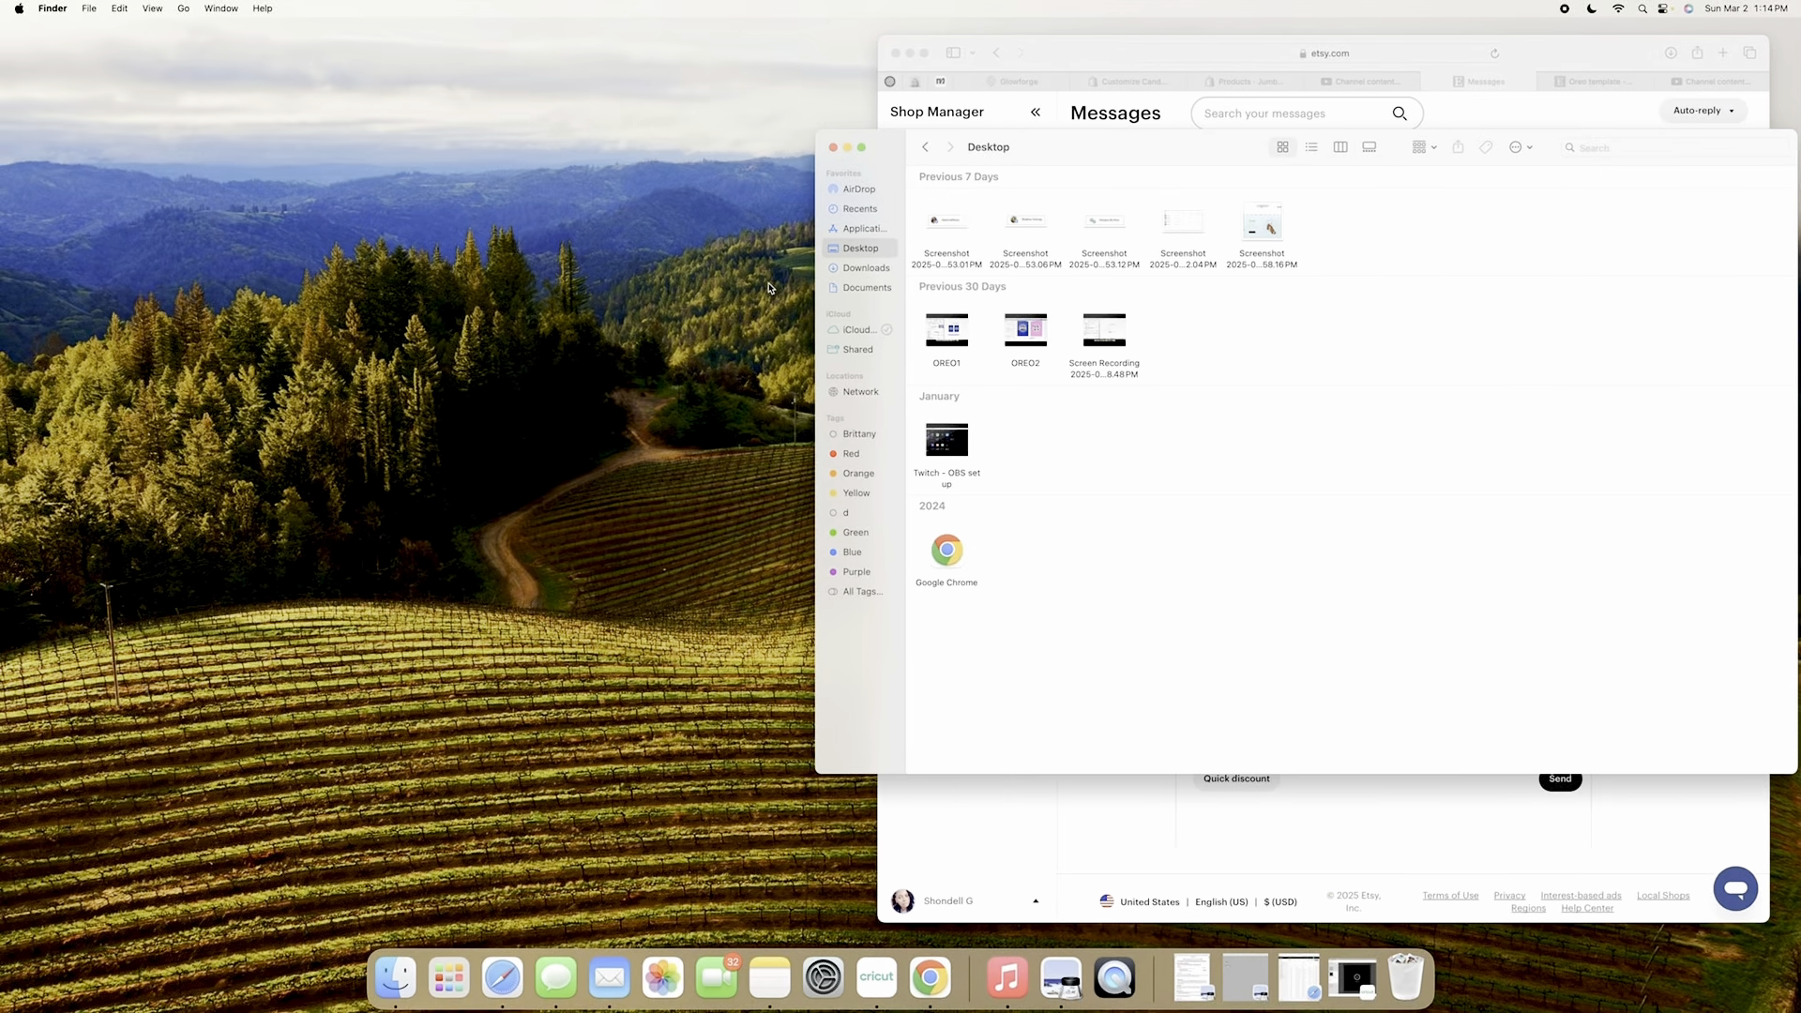
pyautogui.click(882, 271)
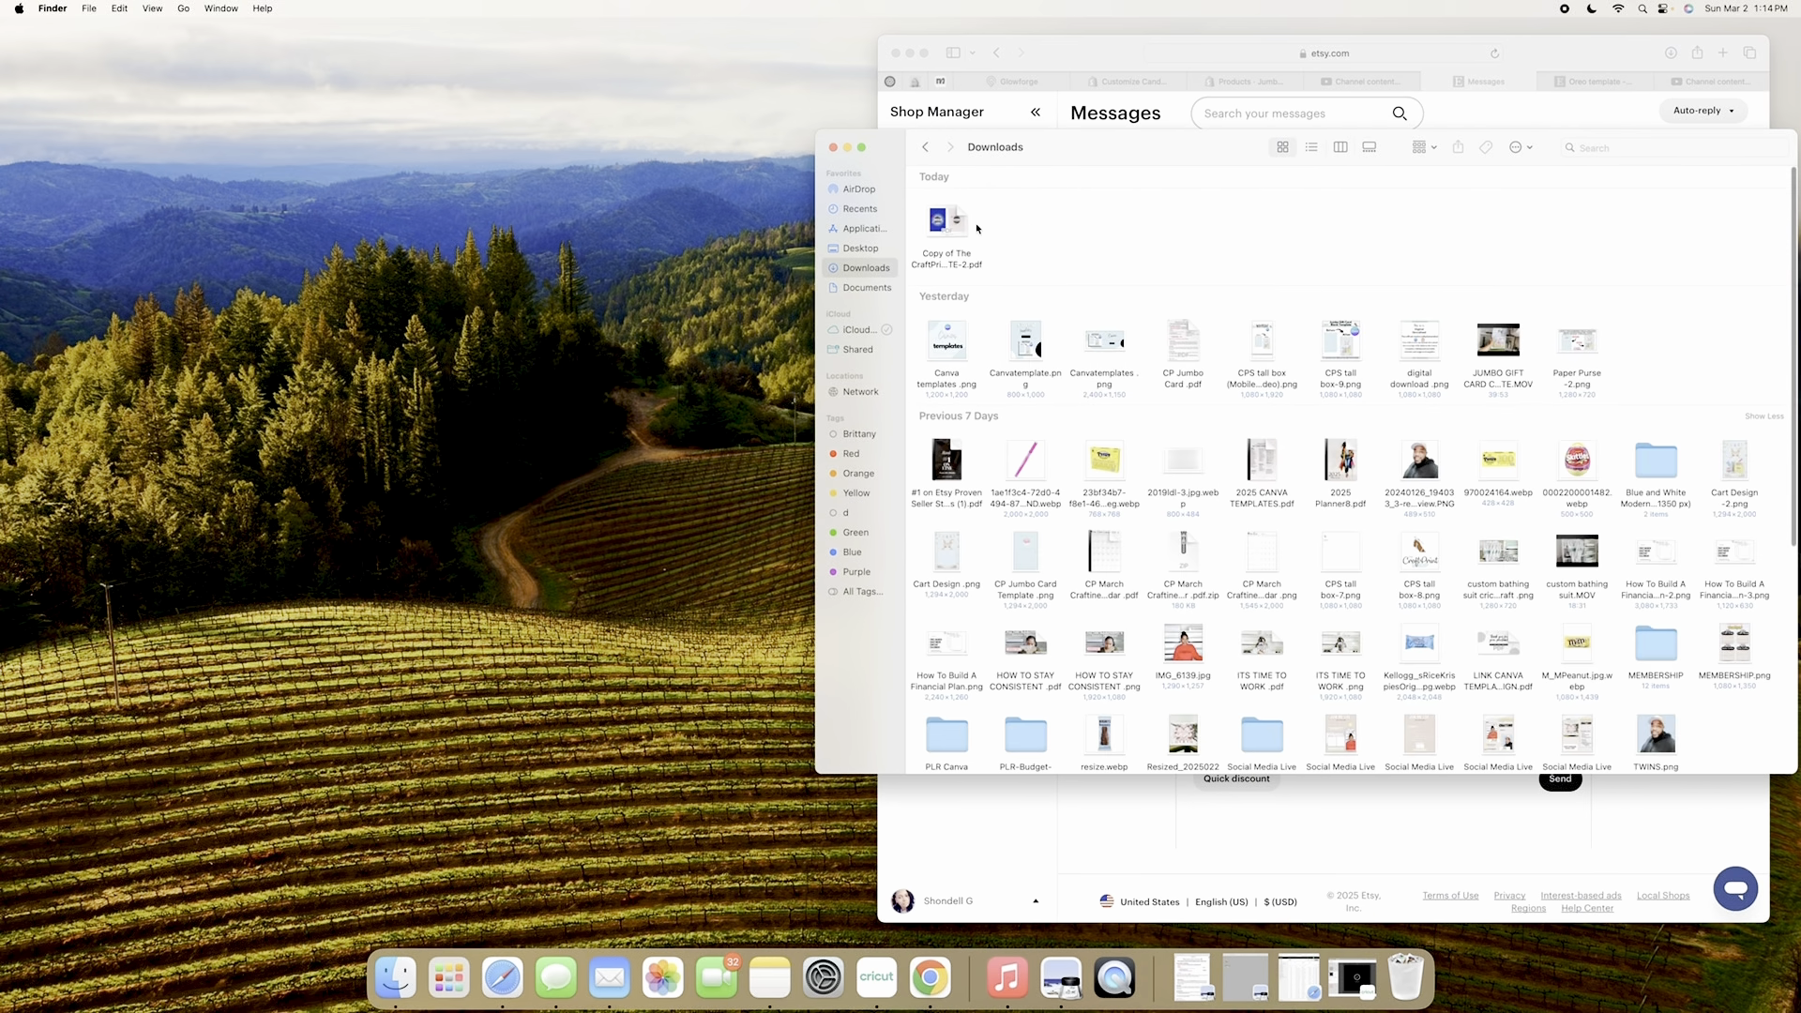
pyautogui.doubleClick(952, 225)
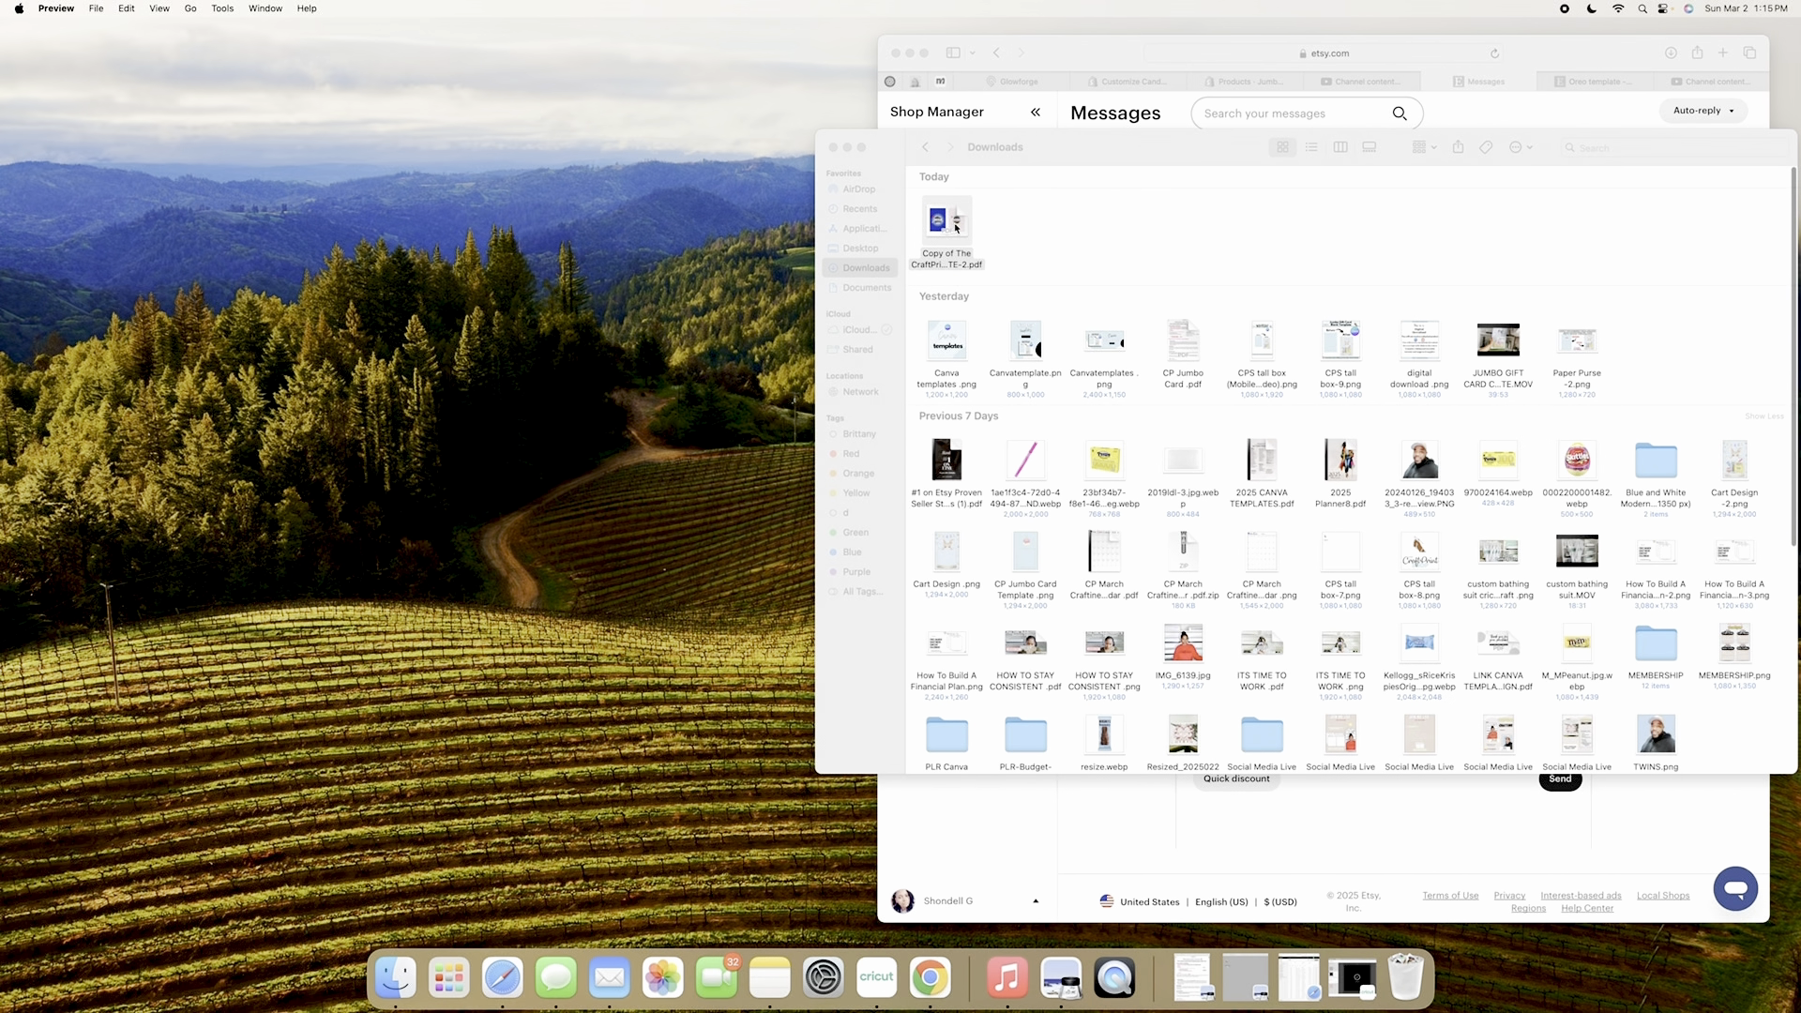
# - Minimize the Finder, Etsy browser and Notes windows so only the PDF window stays open on the desktop
pyautogui.click(966, 135)
pyautogui.click(851, 143)
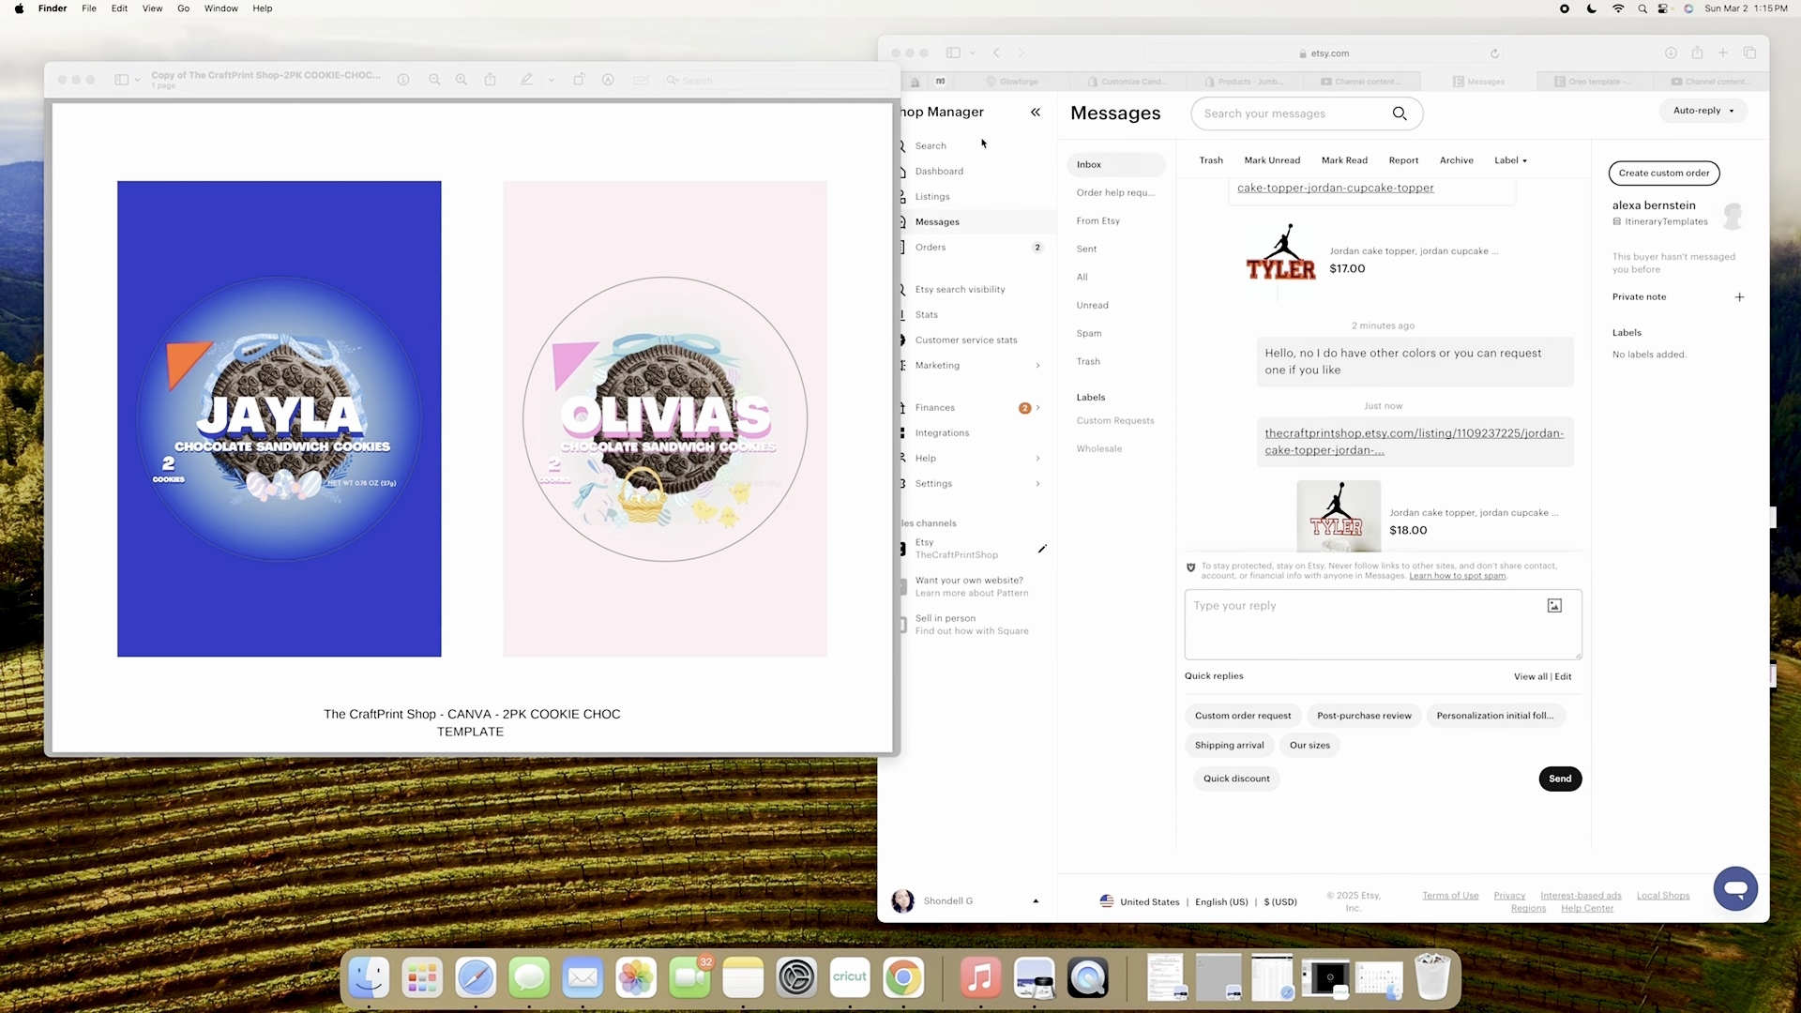
pyautogui.click(910, 54)
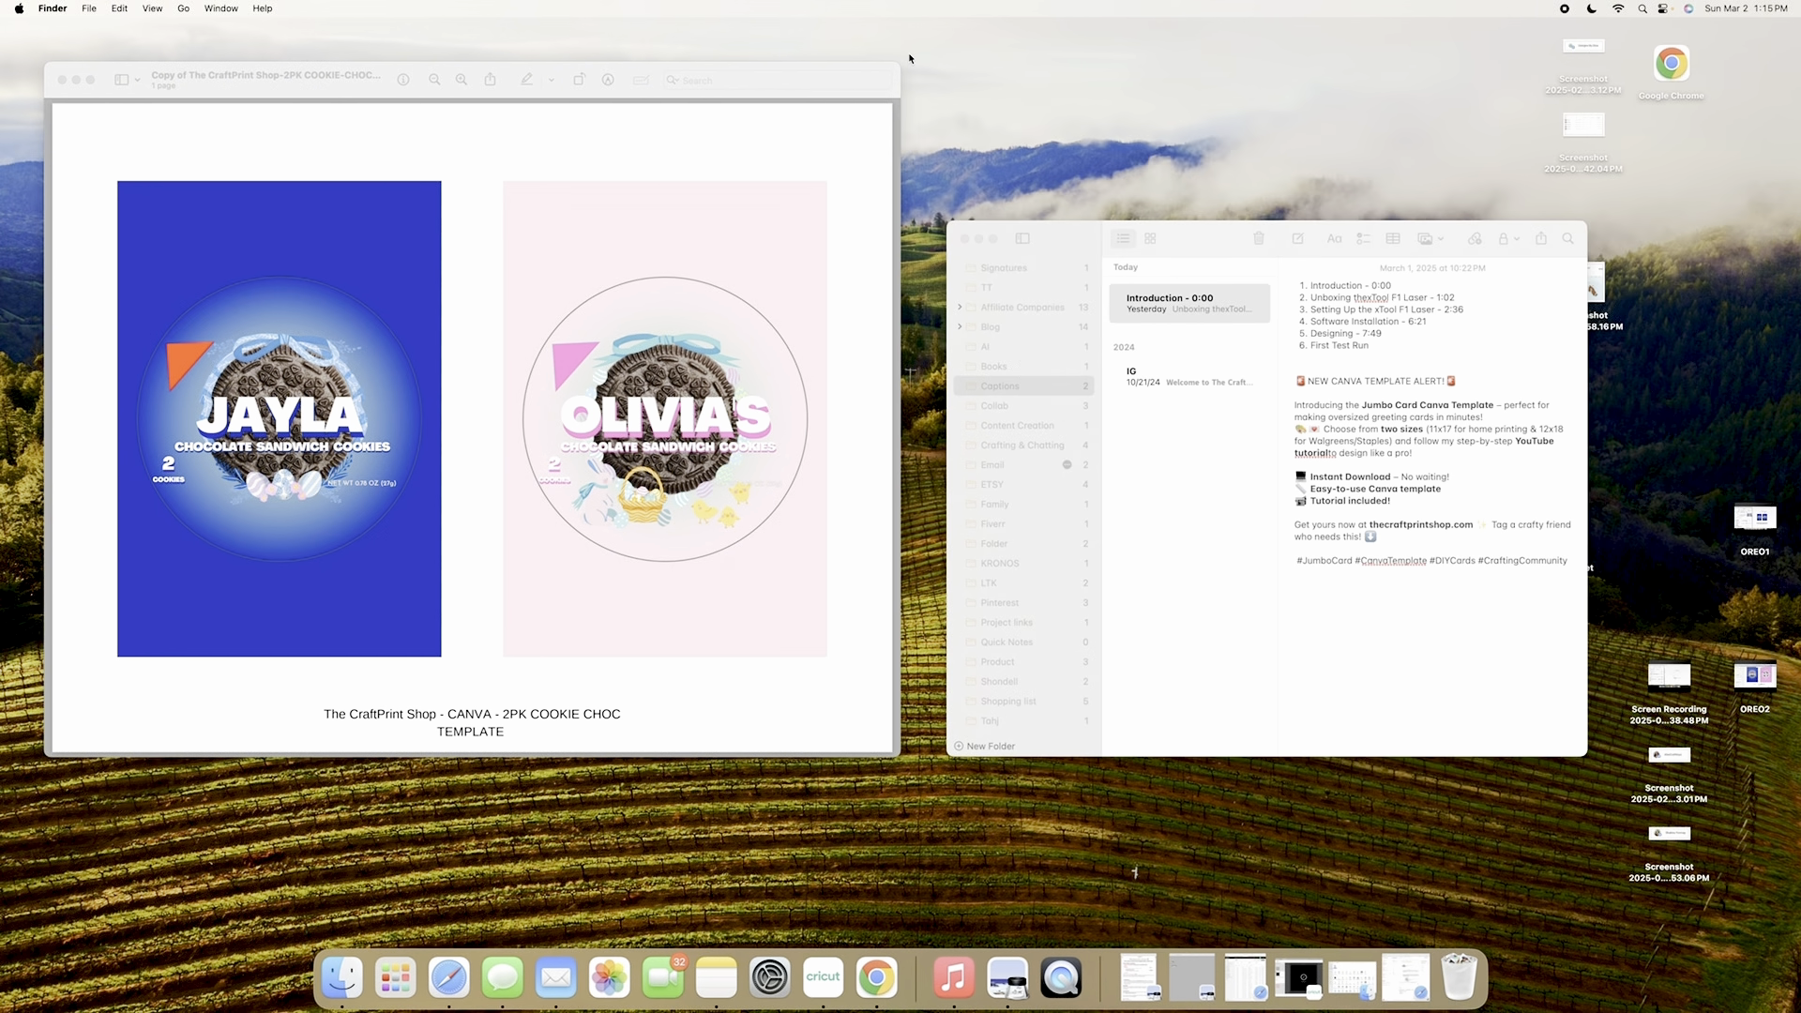
pyautogui.click(978, 237)
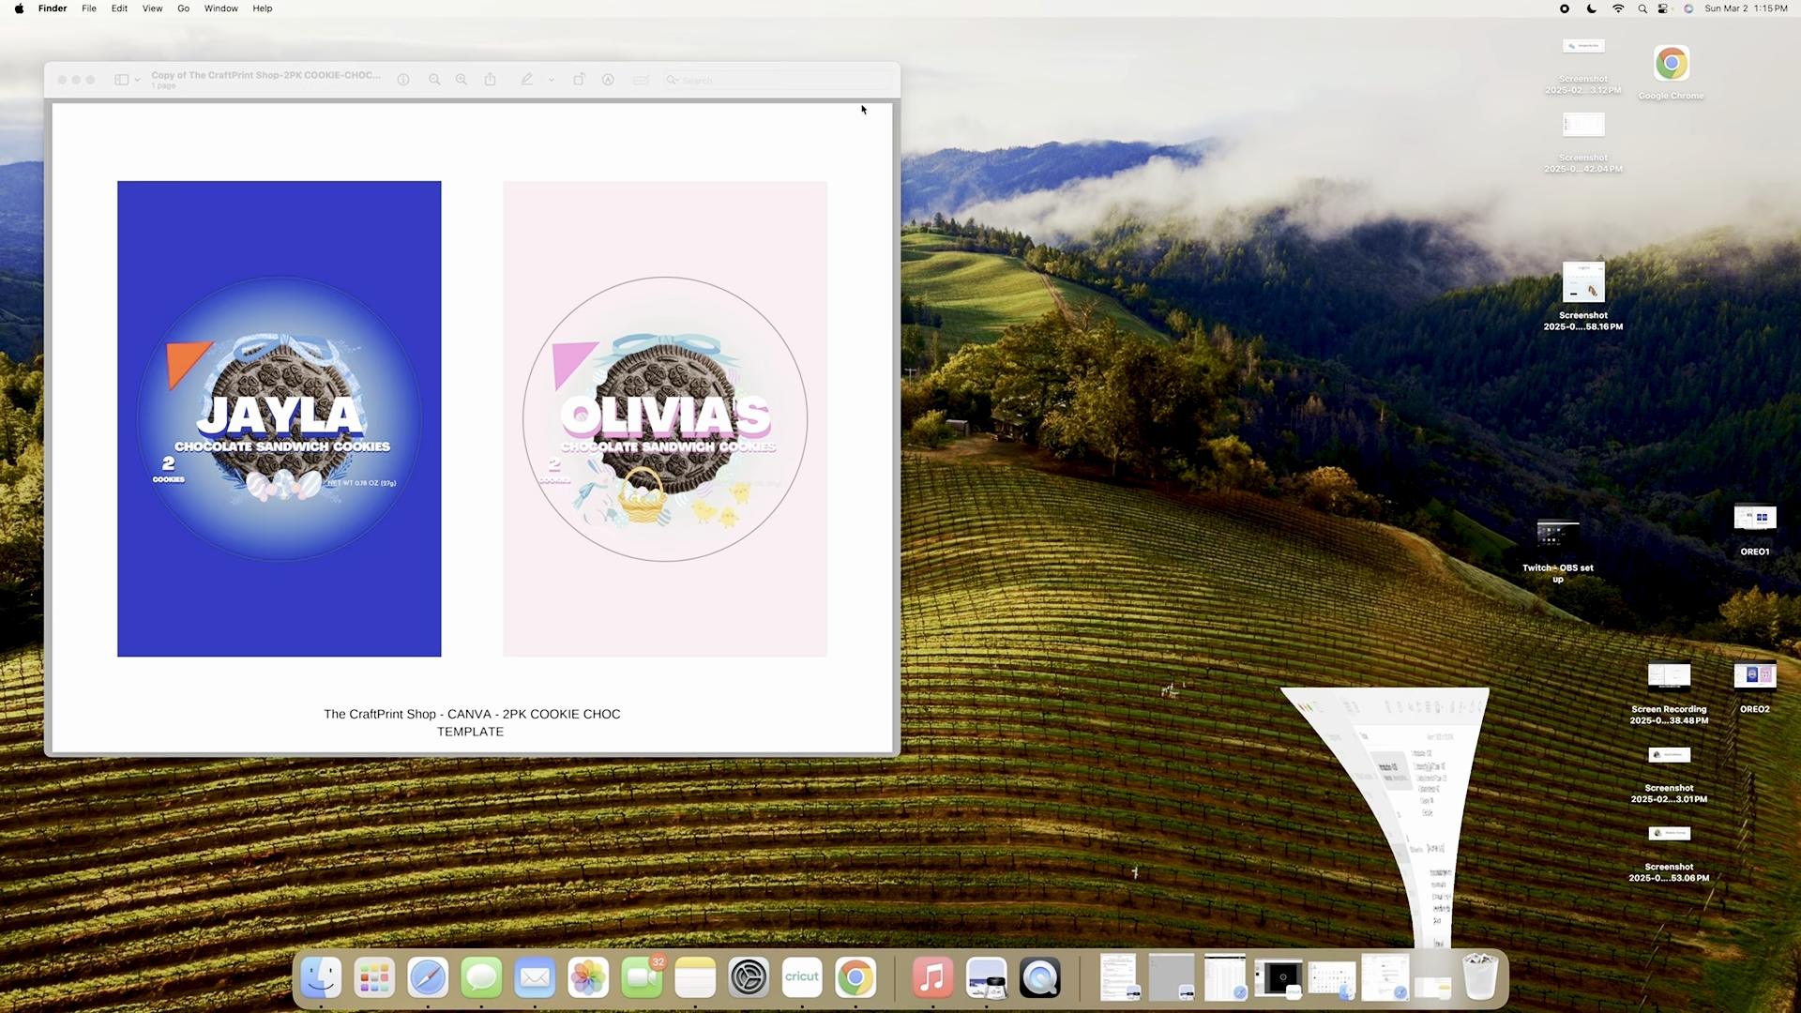
# - Enlarge and center the PDF's Preview window on the desktop and look over both cookie wrappers
pyautogui.click(897, 147)
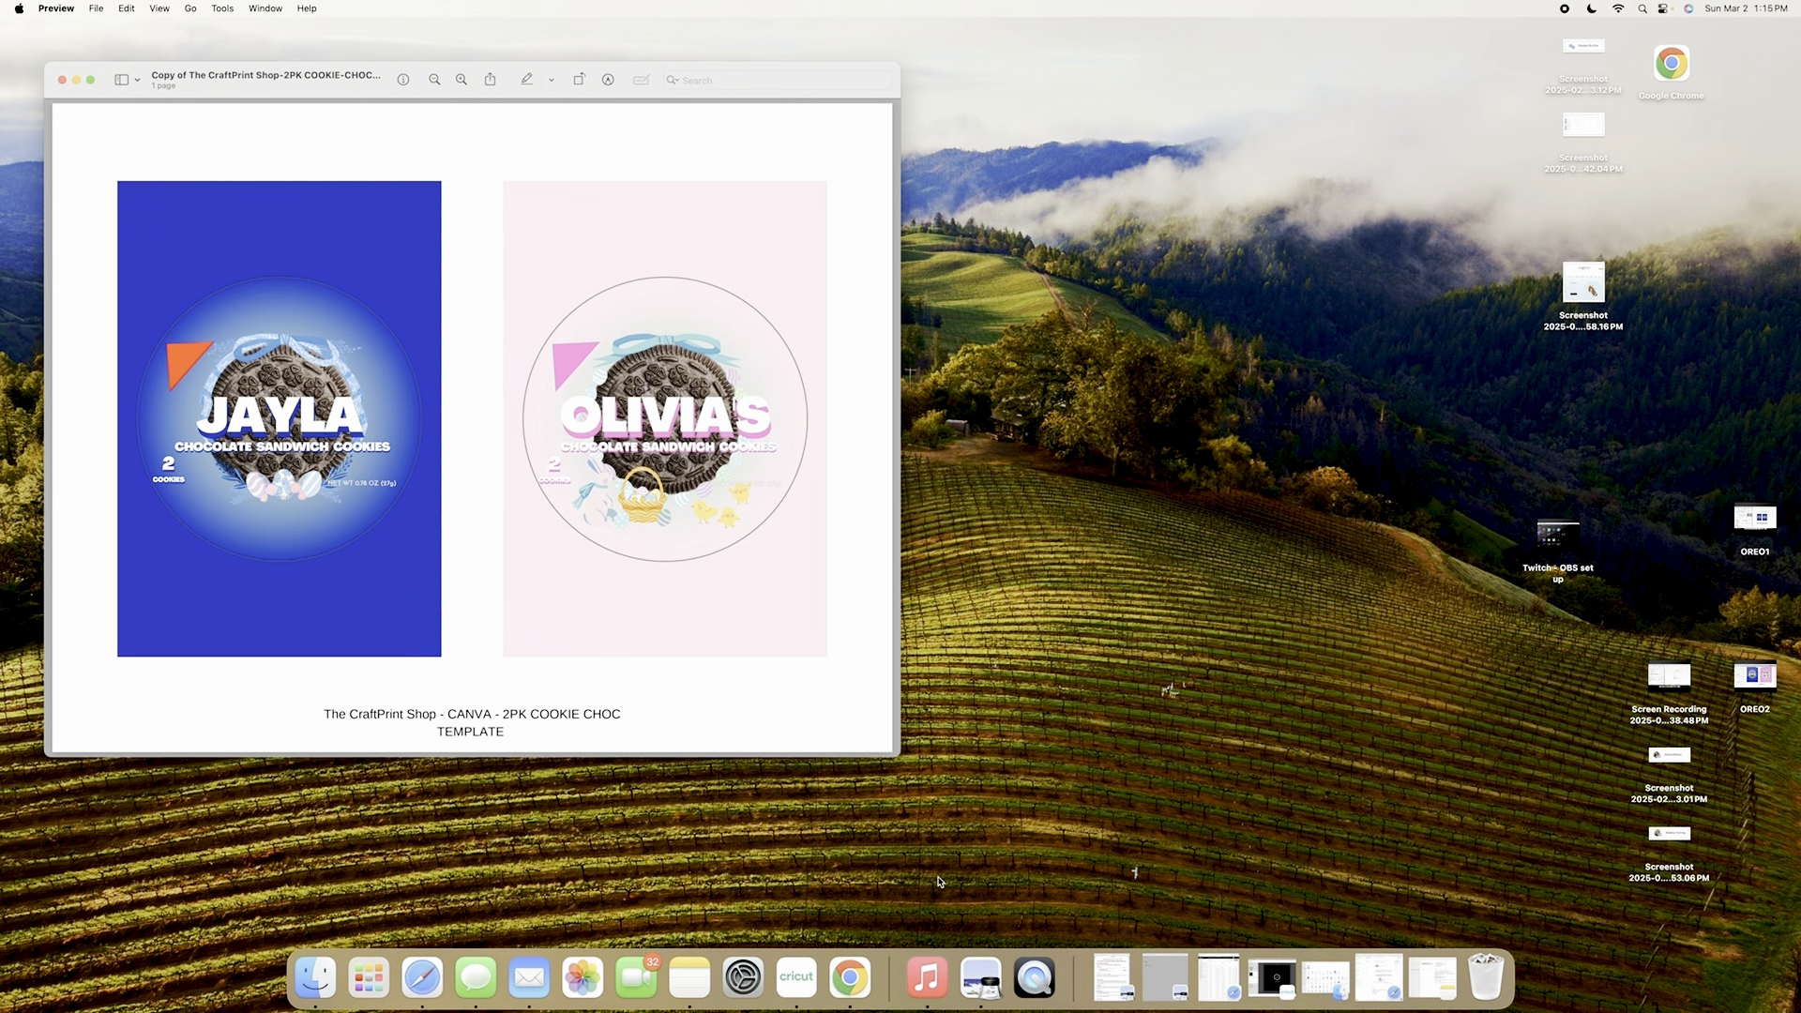
pyautogui.moveTo(901, 758); pyautogui.dragTo(1277, 822)
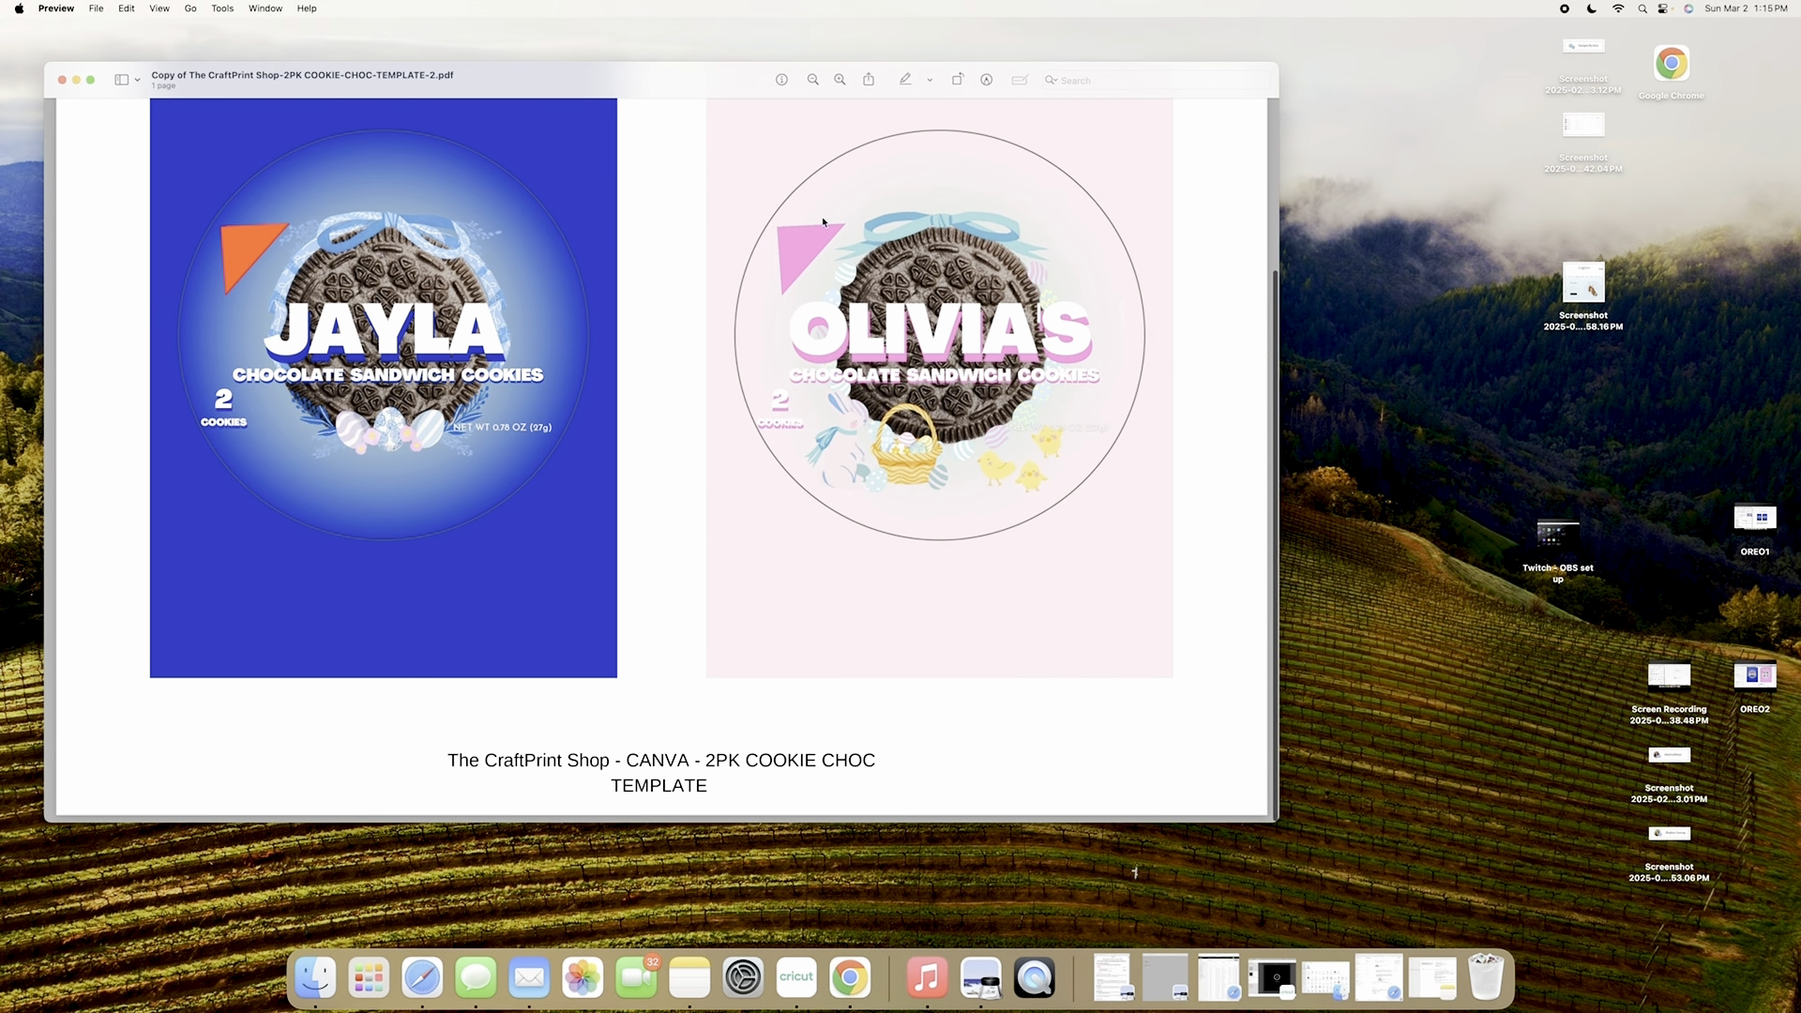
pyautogui.moveTo(674, 75); pyautogui.dragTo(901, 104)
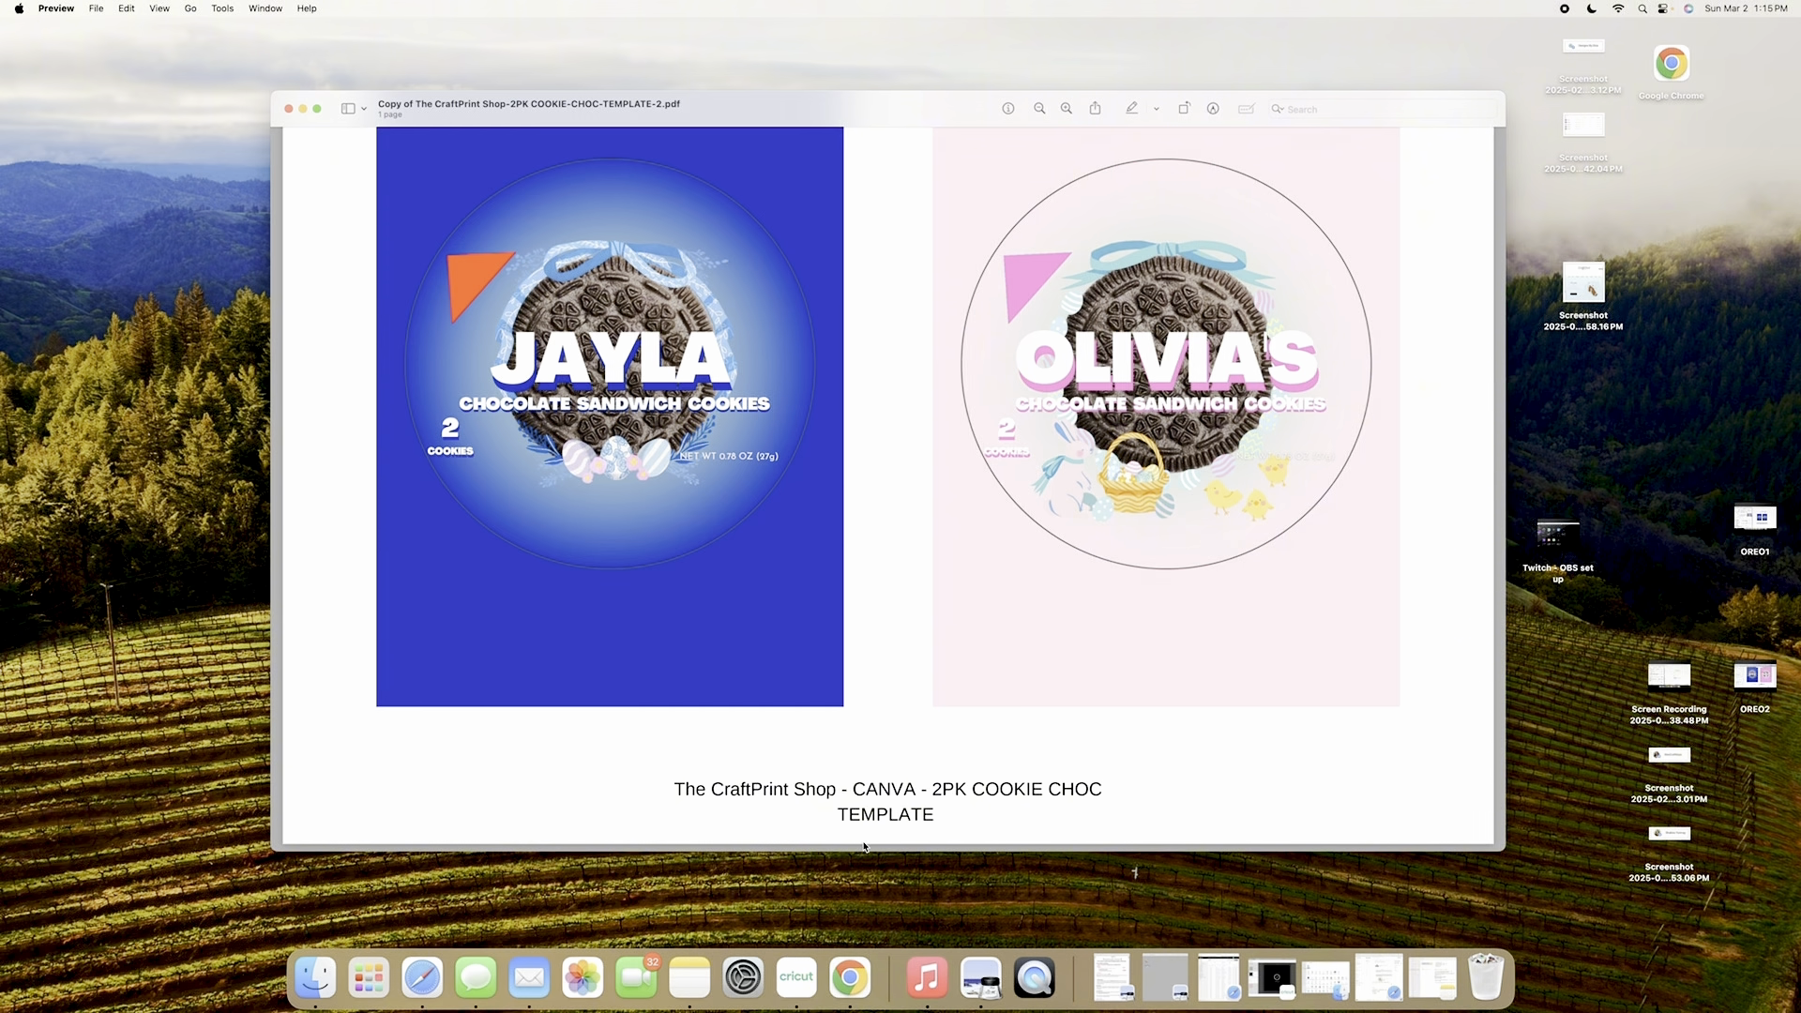
pyautogui.moveTo(863, 853); pyautogui.dragTo(864, 889)
pyautogui.scroll(3, 864, 709)
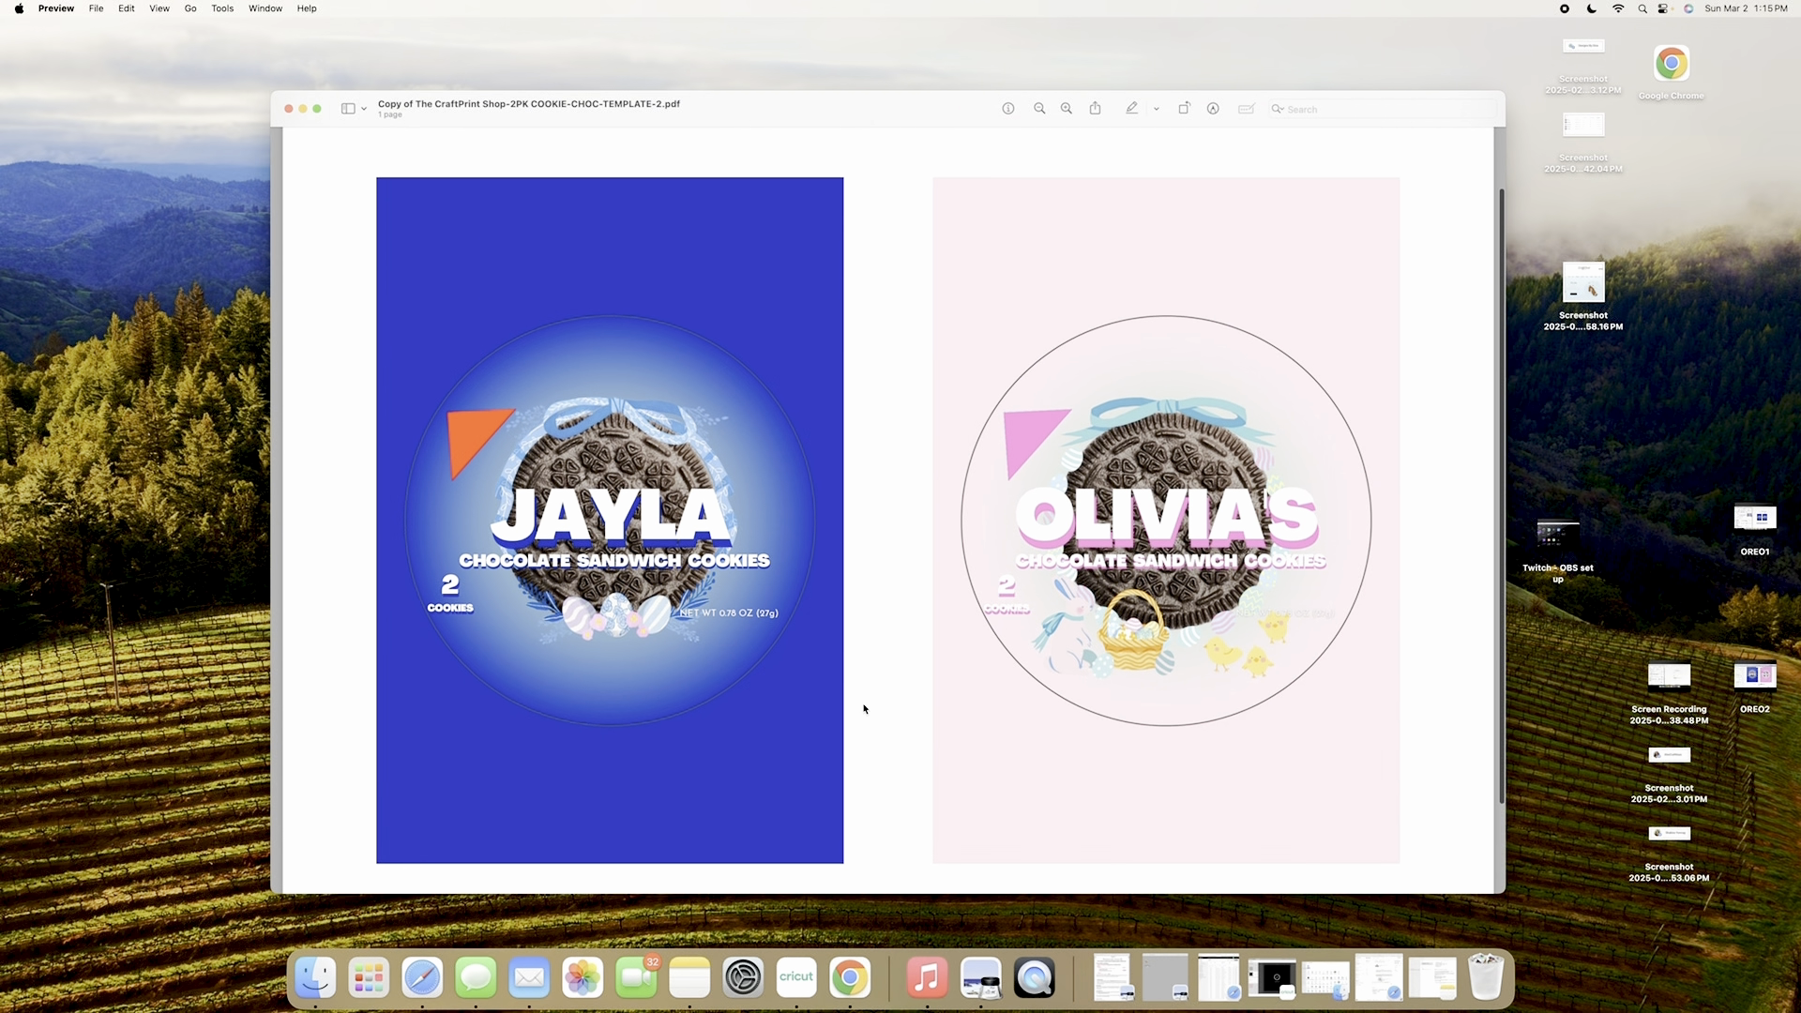
pyautogui.scroll(-1, 863, 709)
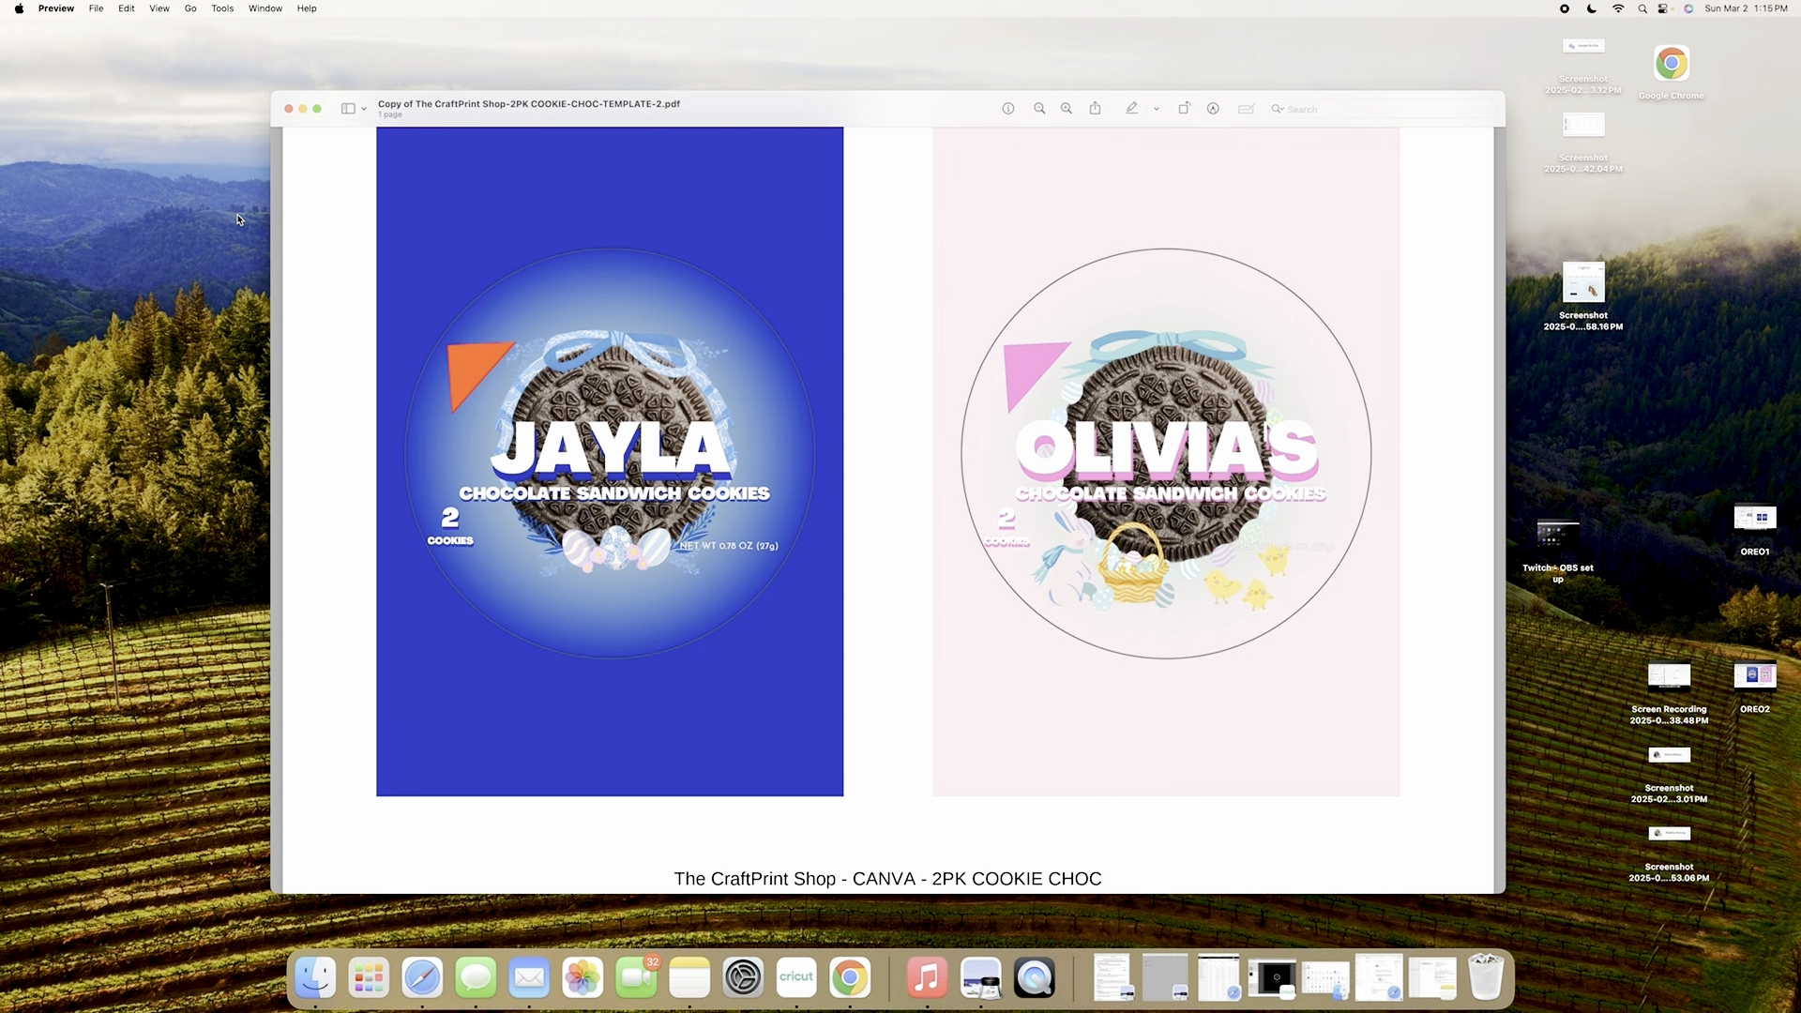
# - Open the print settings for the wrapper PDF and select the EPSON ET-16600 Series printer
pyautogui.click(97, 11)
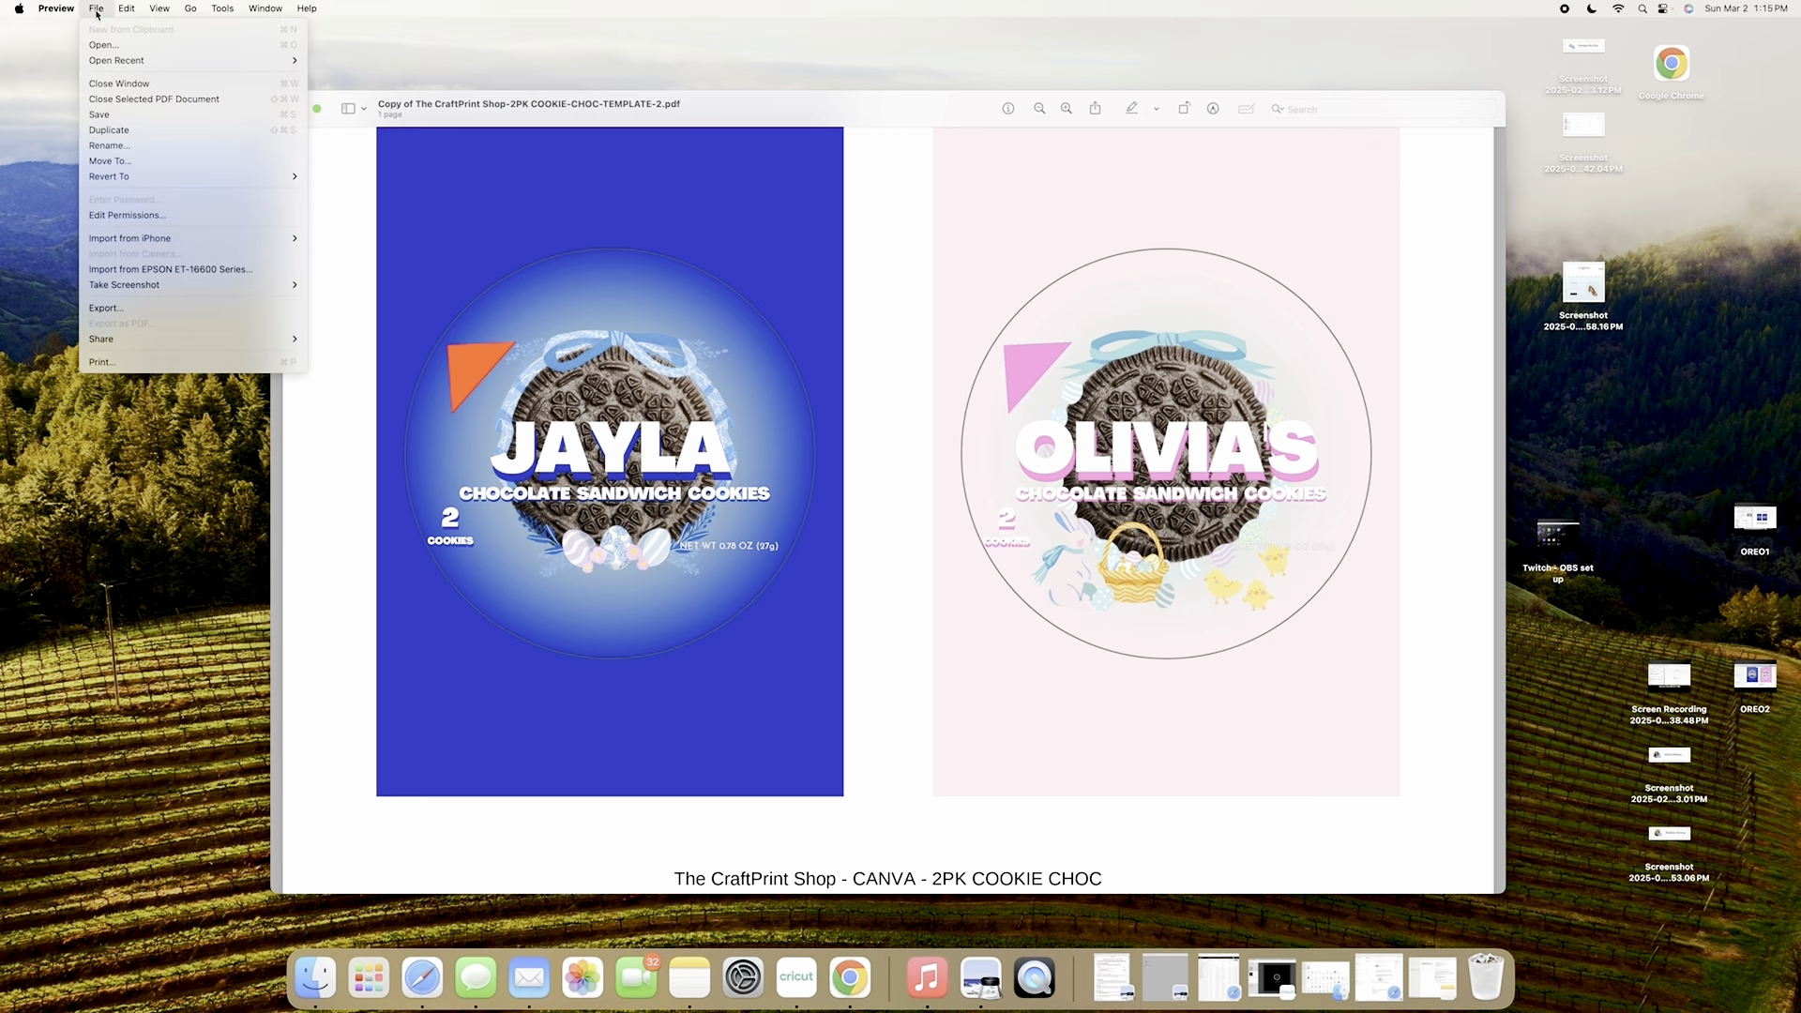
pyautogui.click(108, 362)
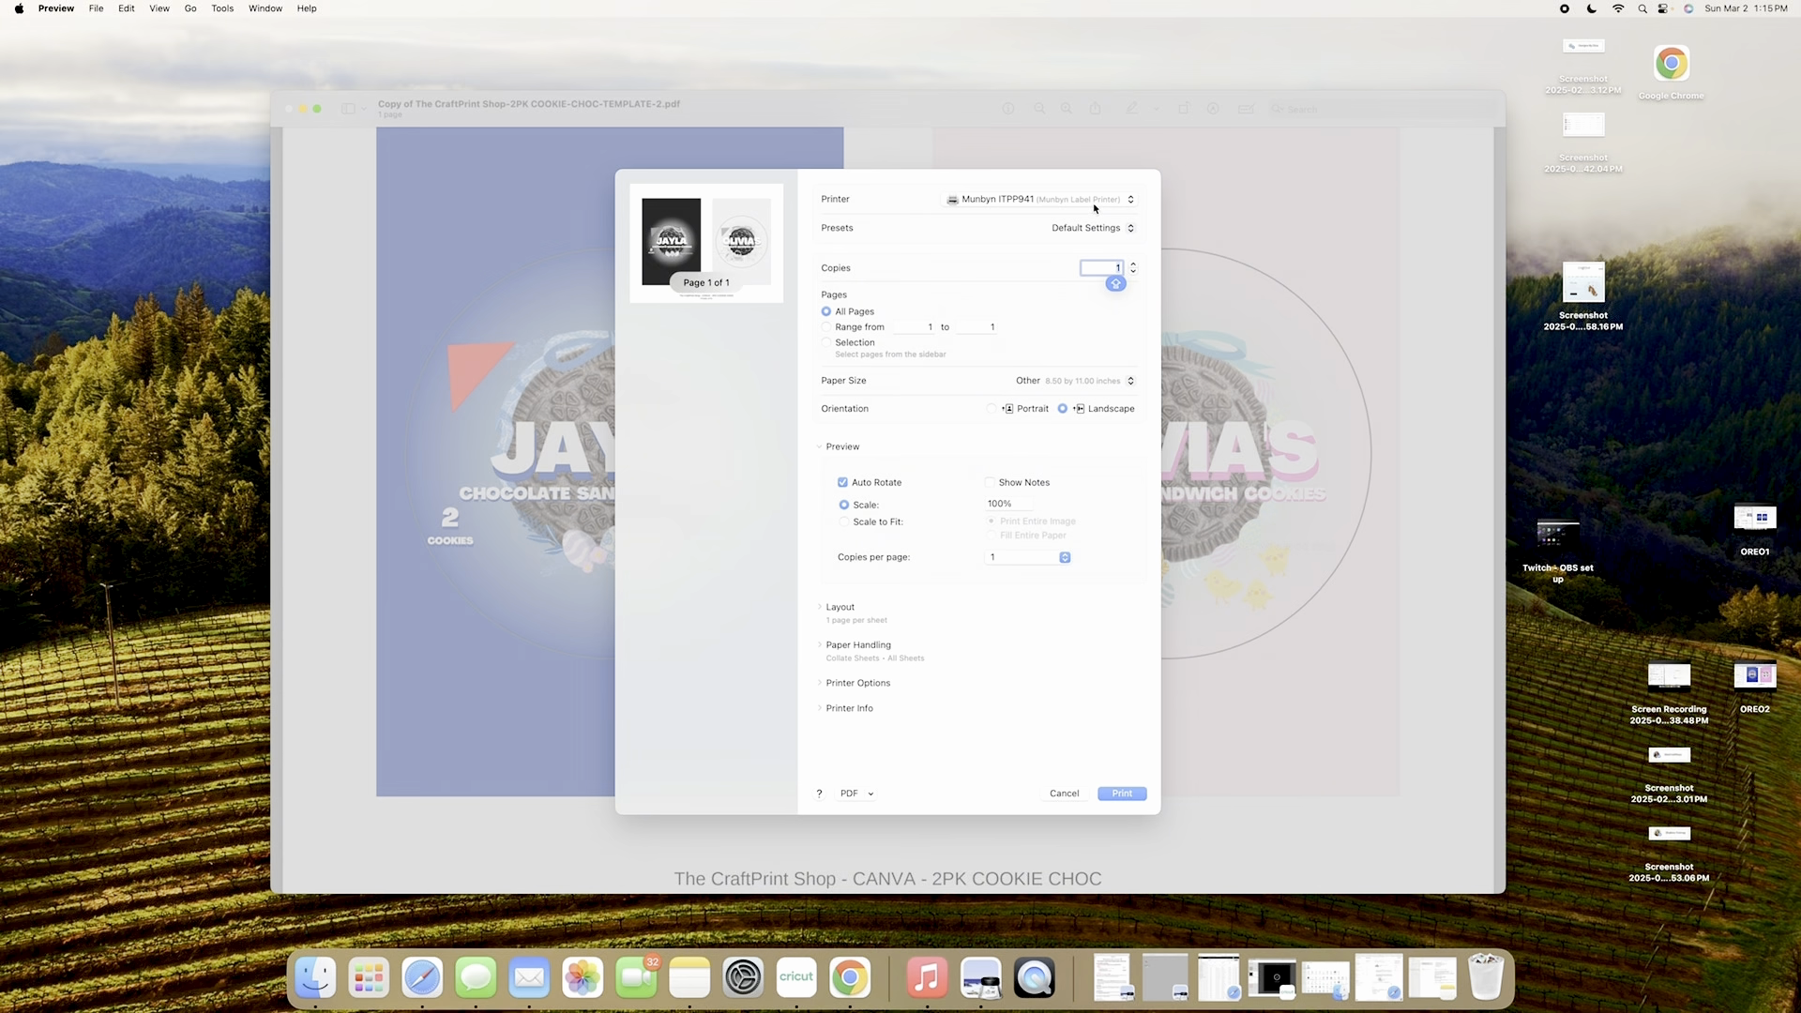
pyautogui.click(1095, 203)
pyautogui.click(1094, 203)
pyautogui.click(1032, 193)
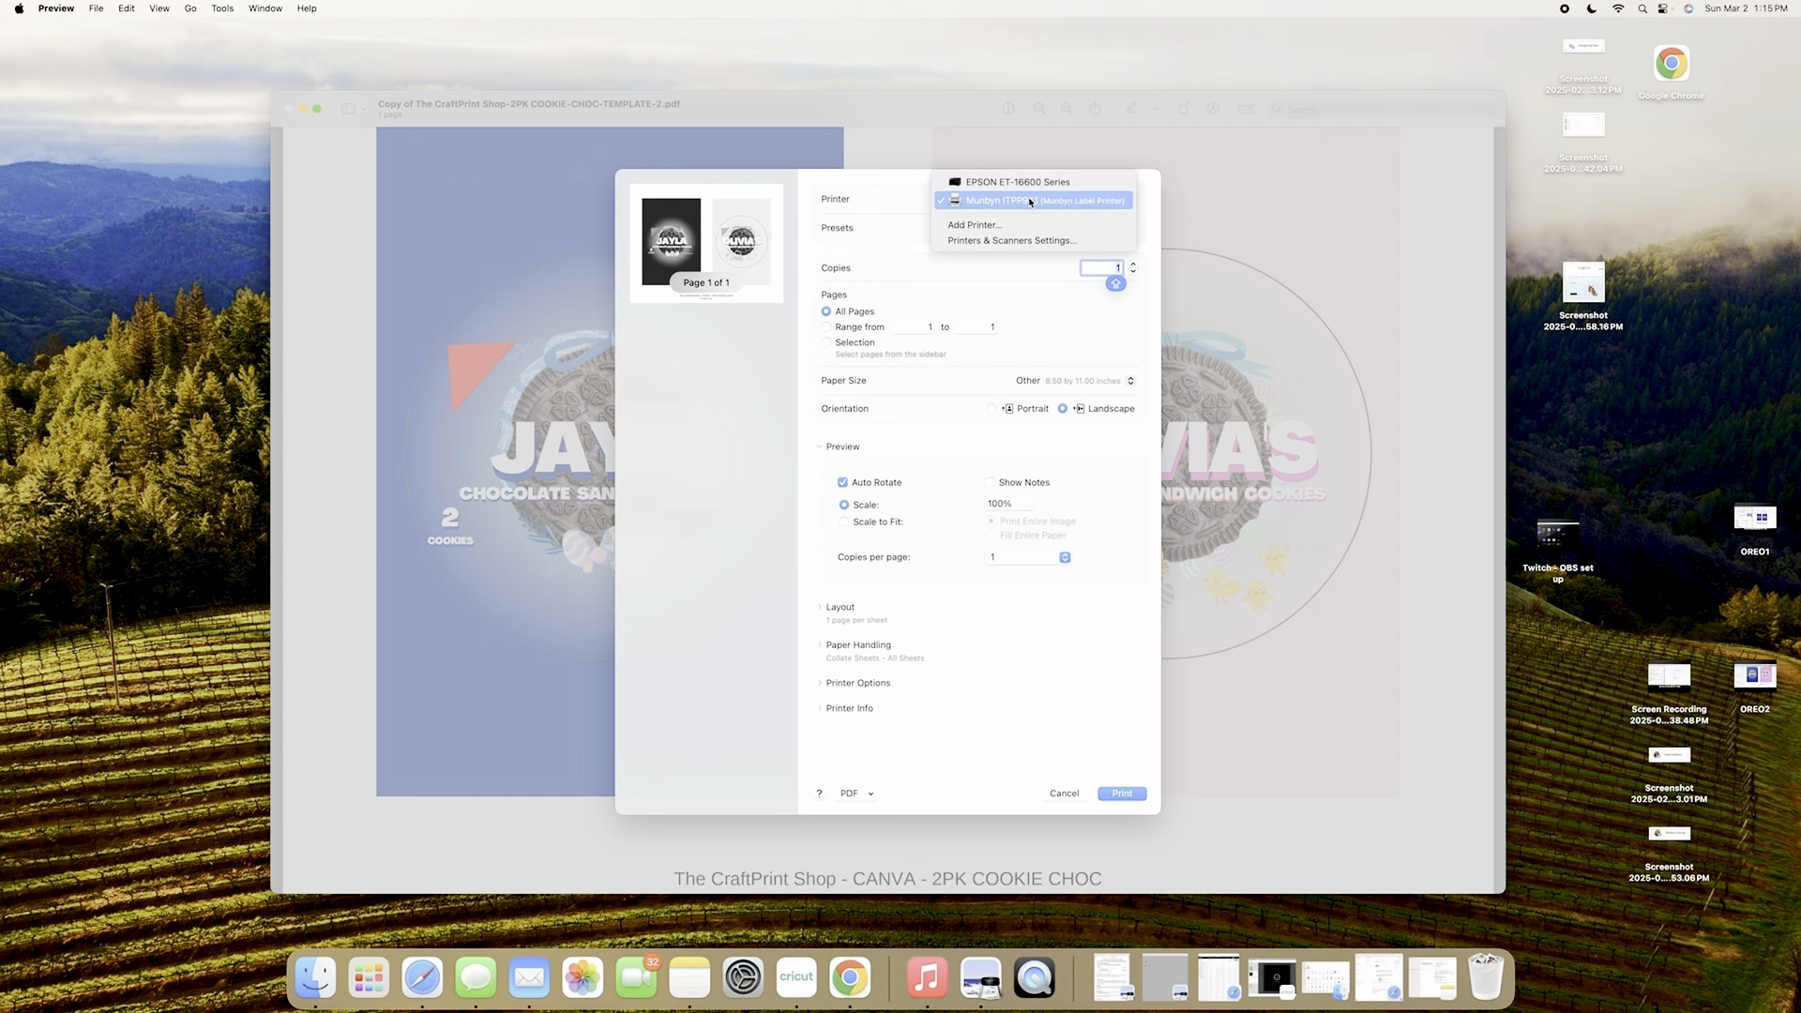
pyautogui.click(1006, 183)
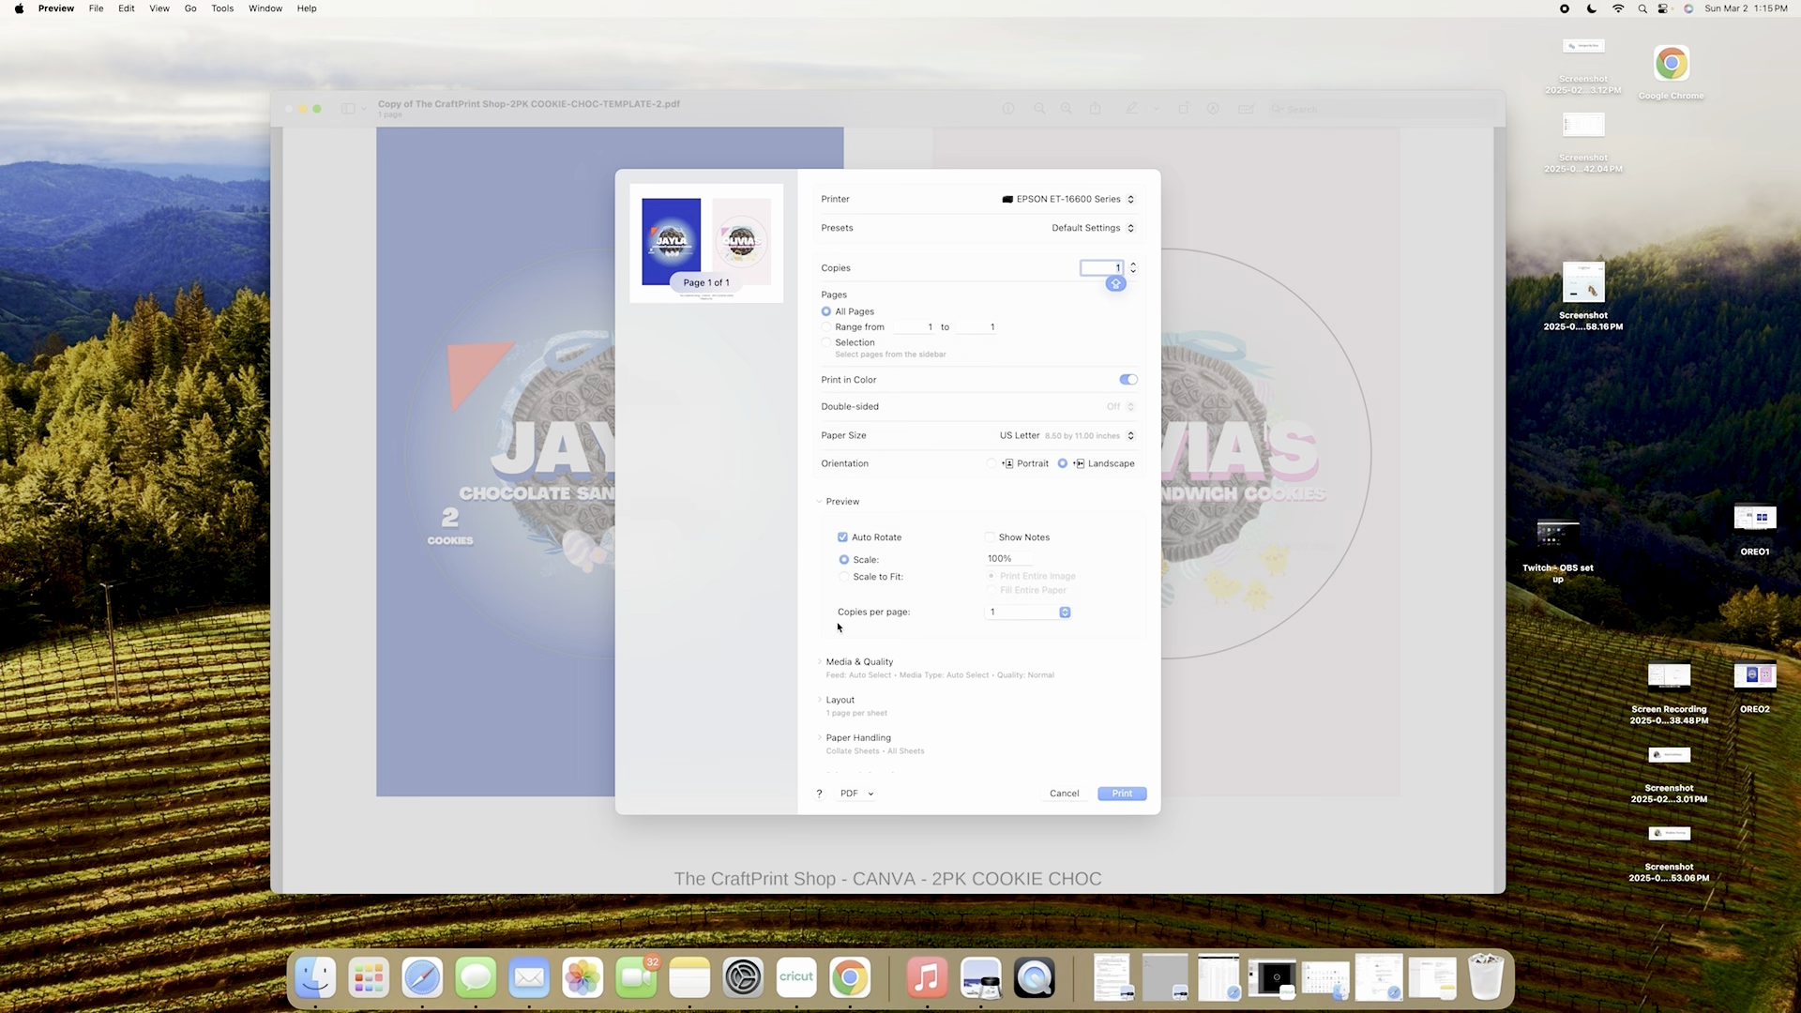
# - Set the print job to feed from the Rear Tray and use Photo High Gloss Paper
pyautogui.click(846, 663)
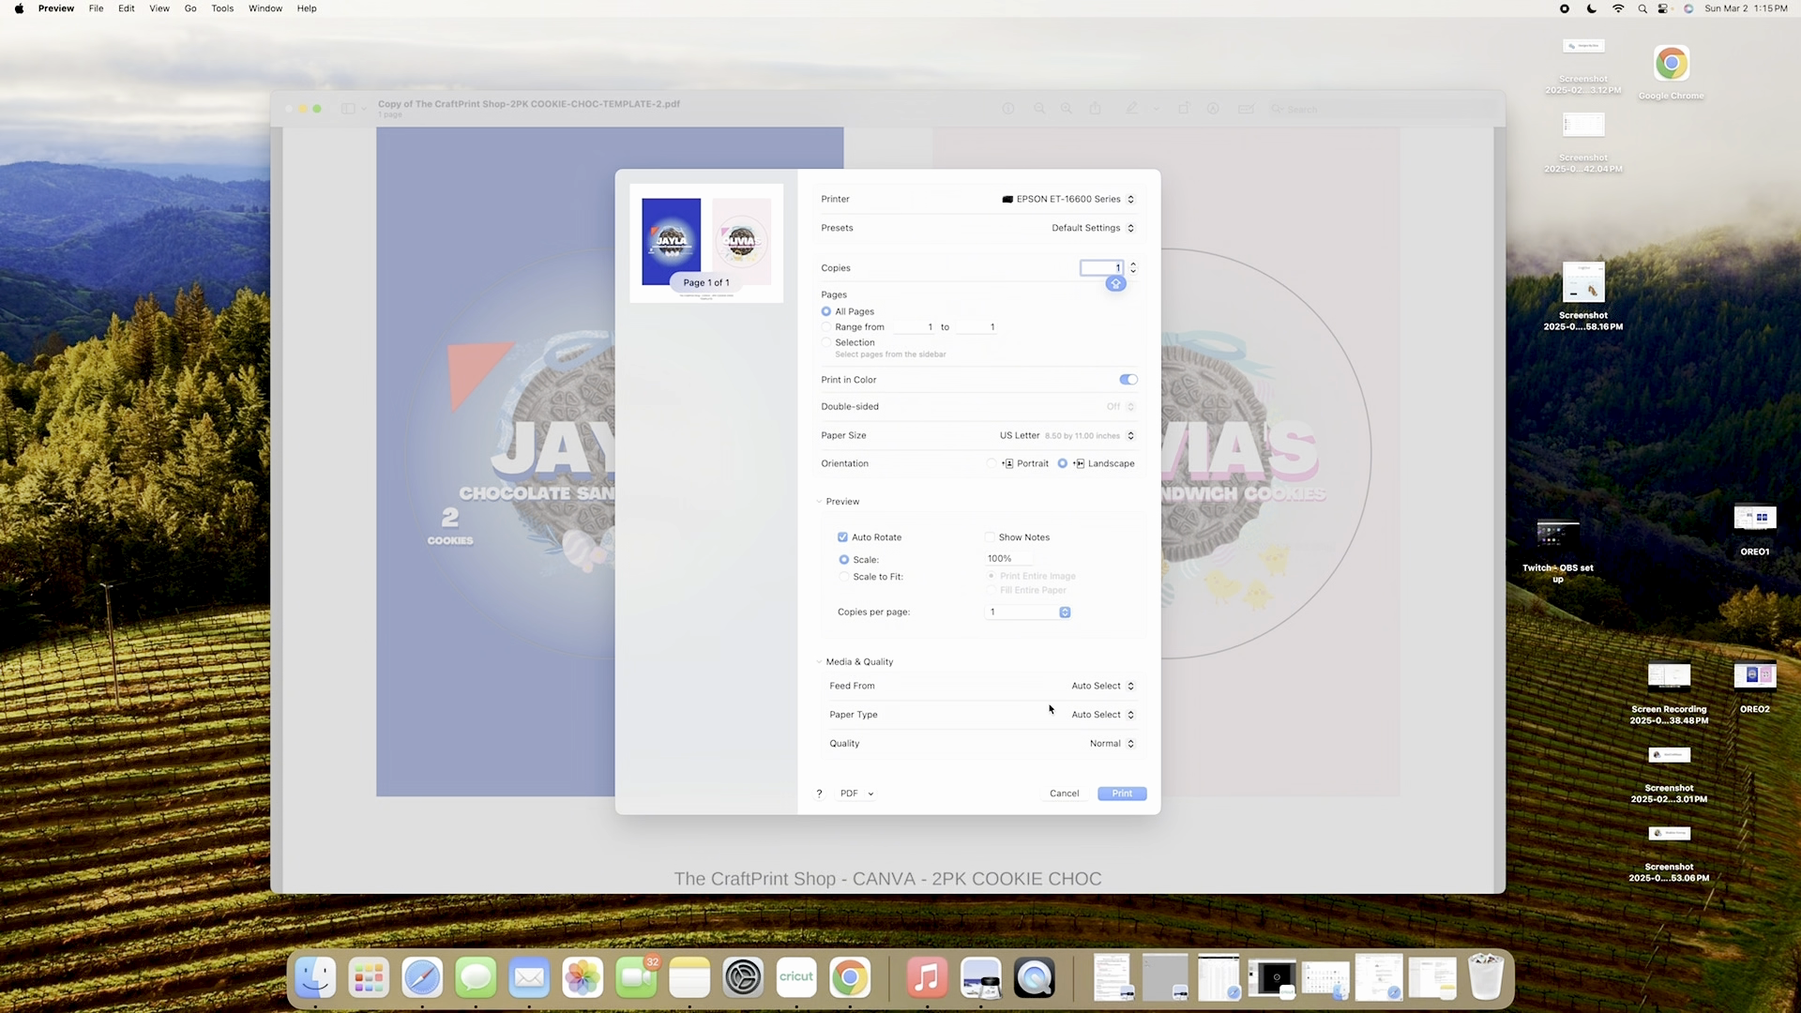
pyautogui.click(1088, 687)
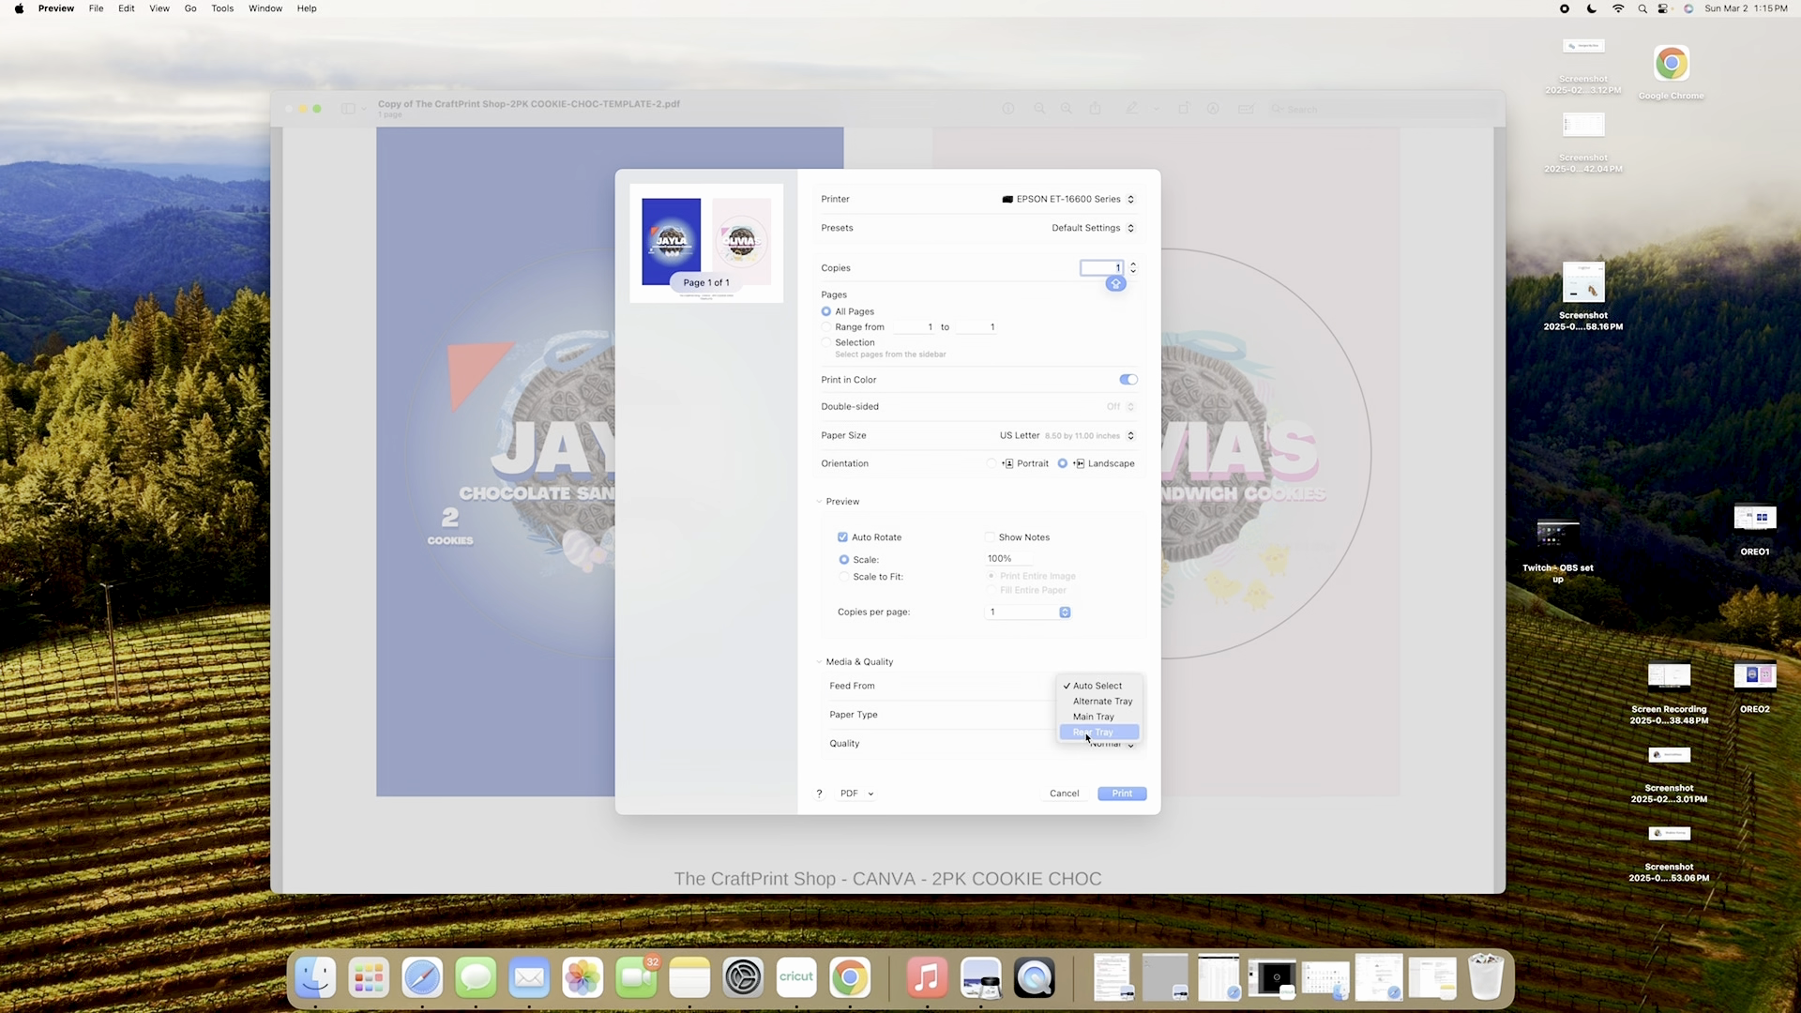
pyautogui.click(1087, 733)
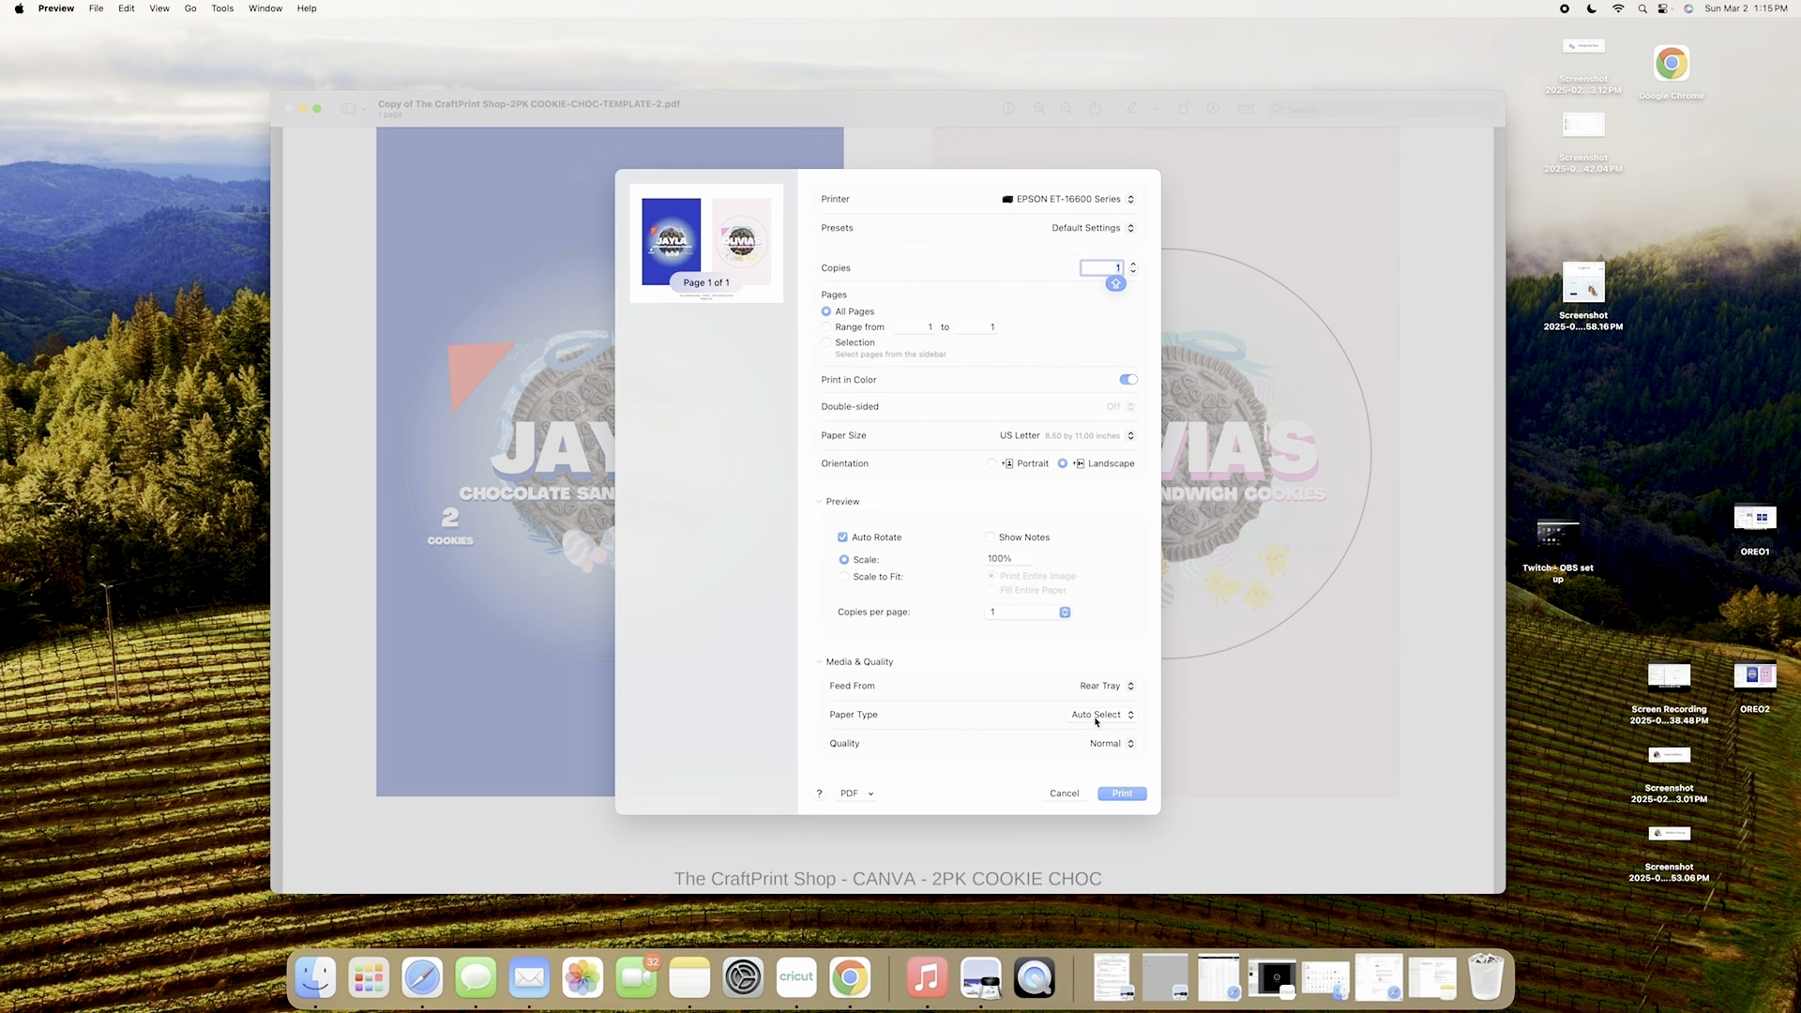
pyautogui.click(1096, 717)
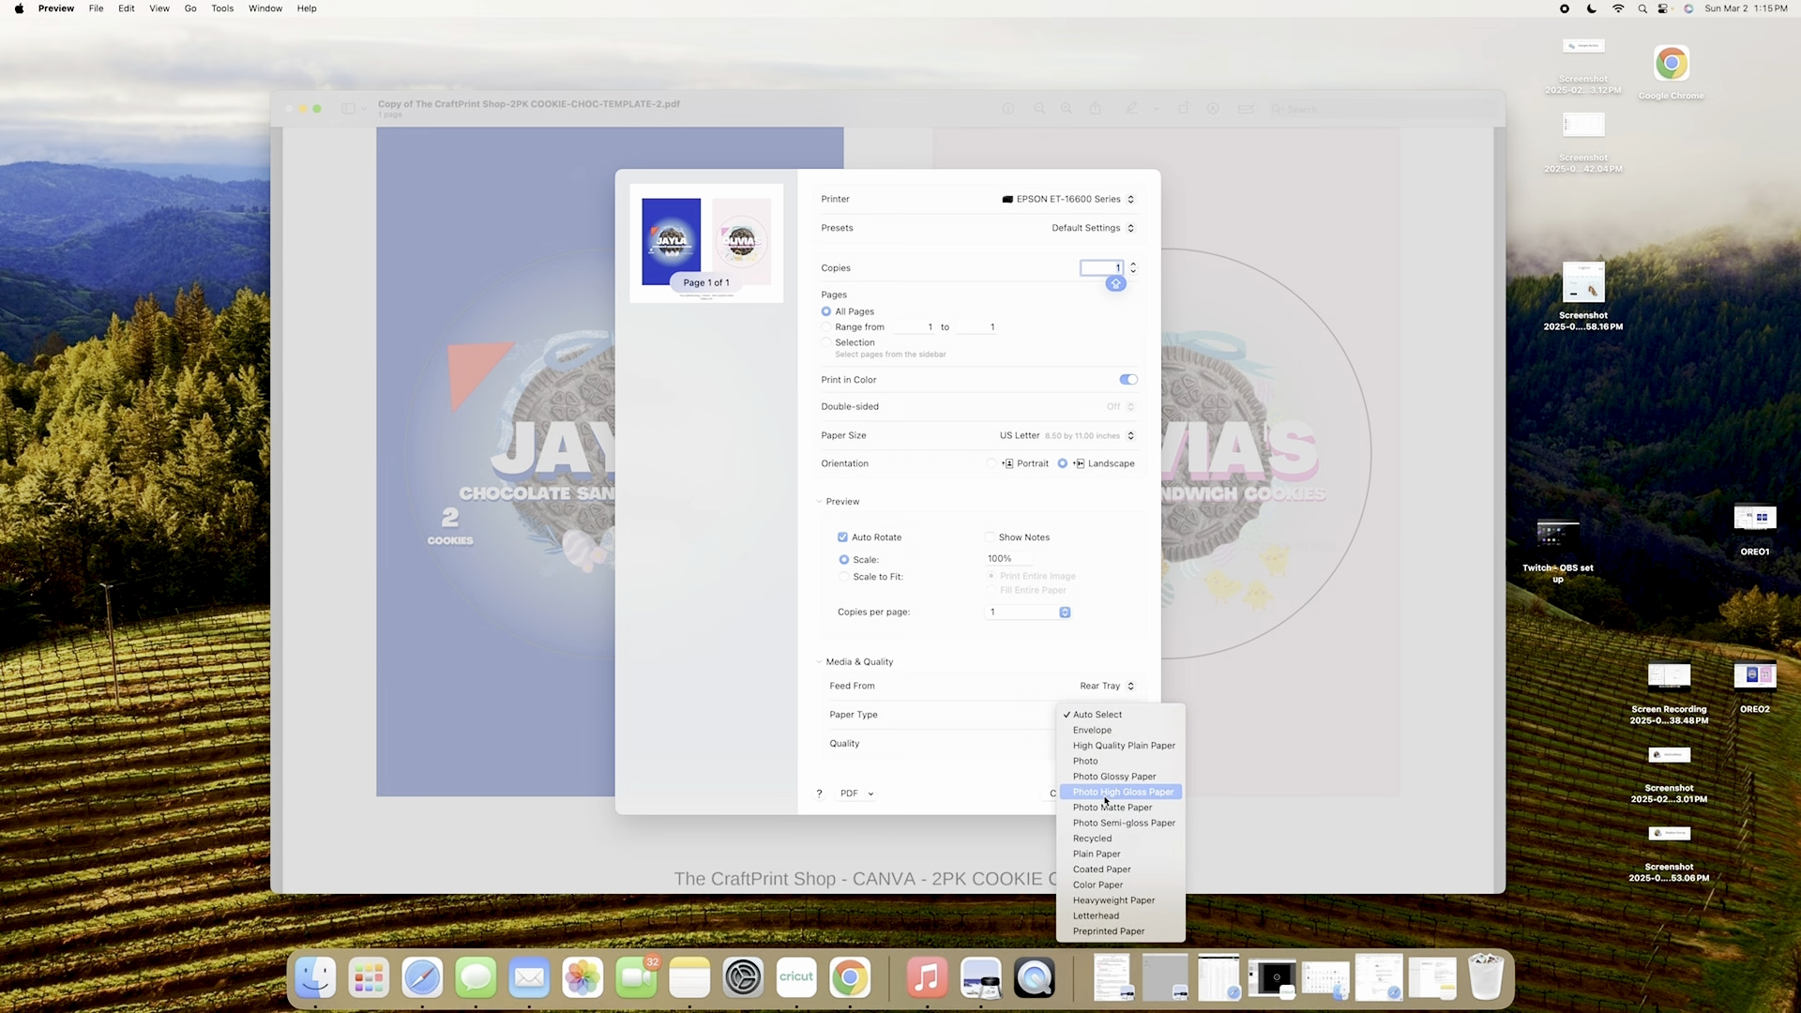
pyautogui.click(1158, 798)
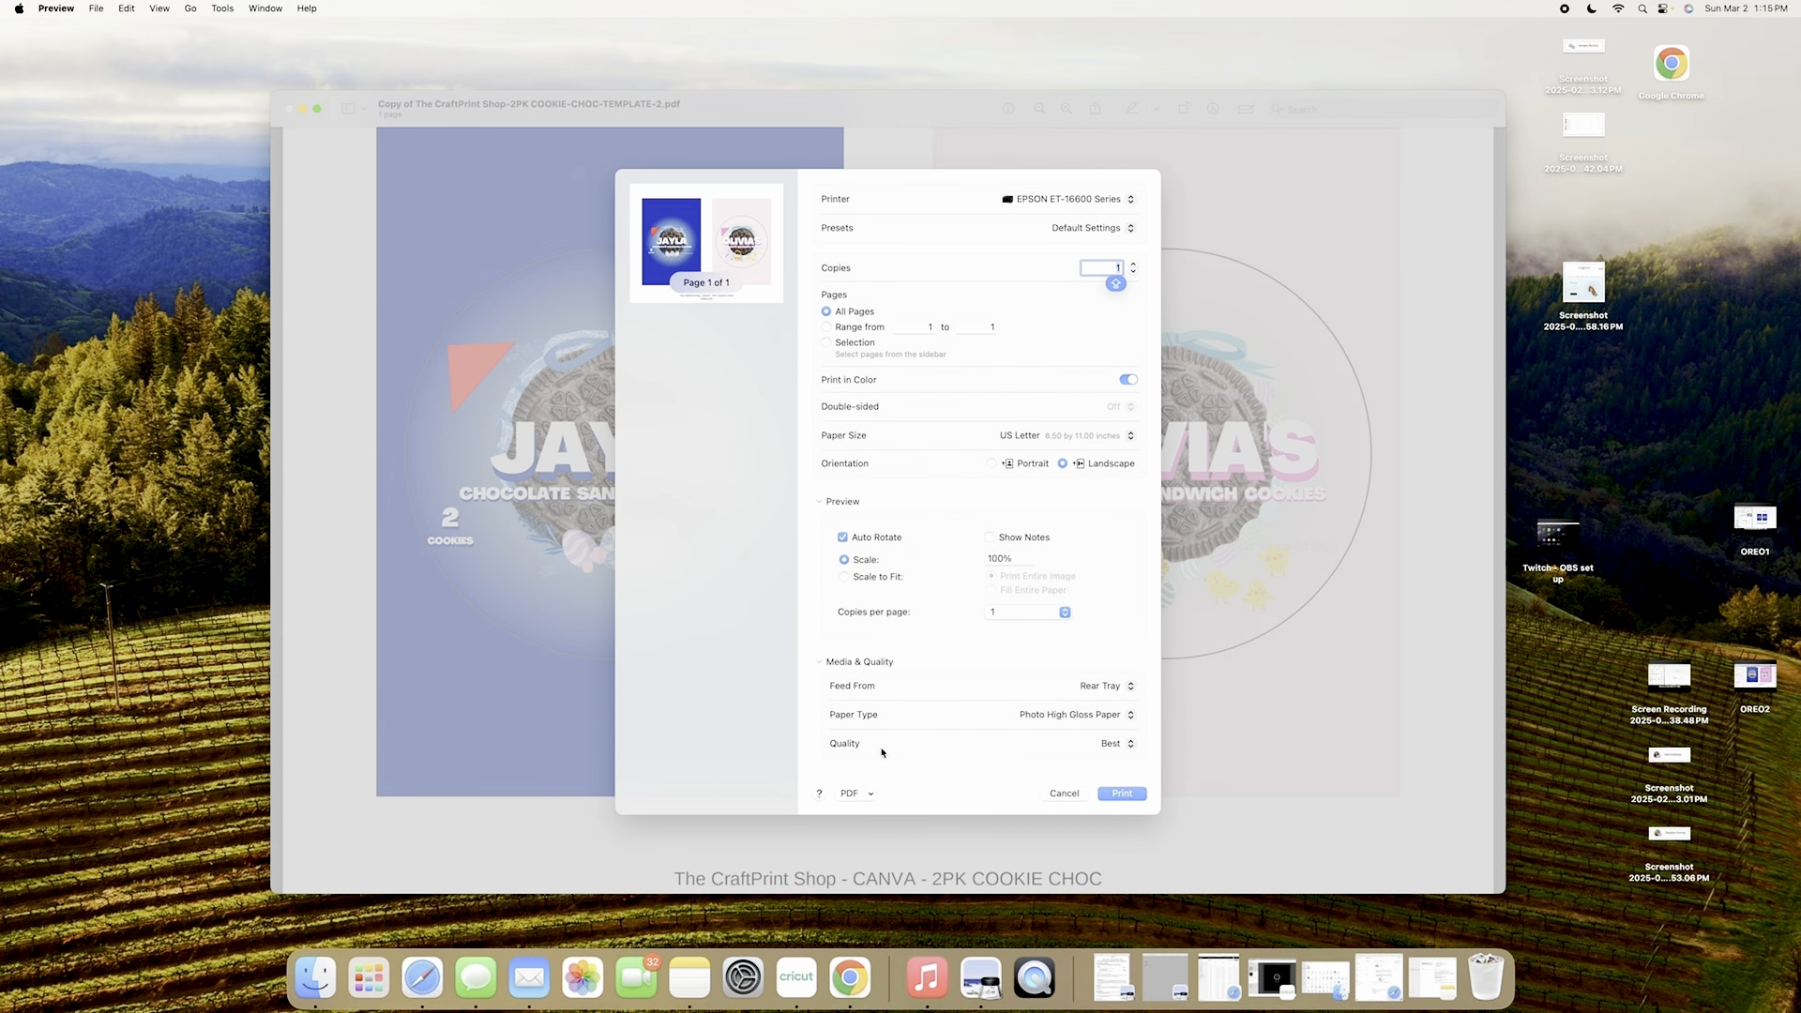